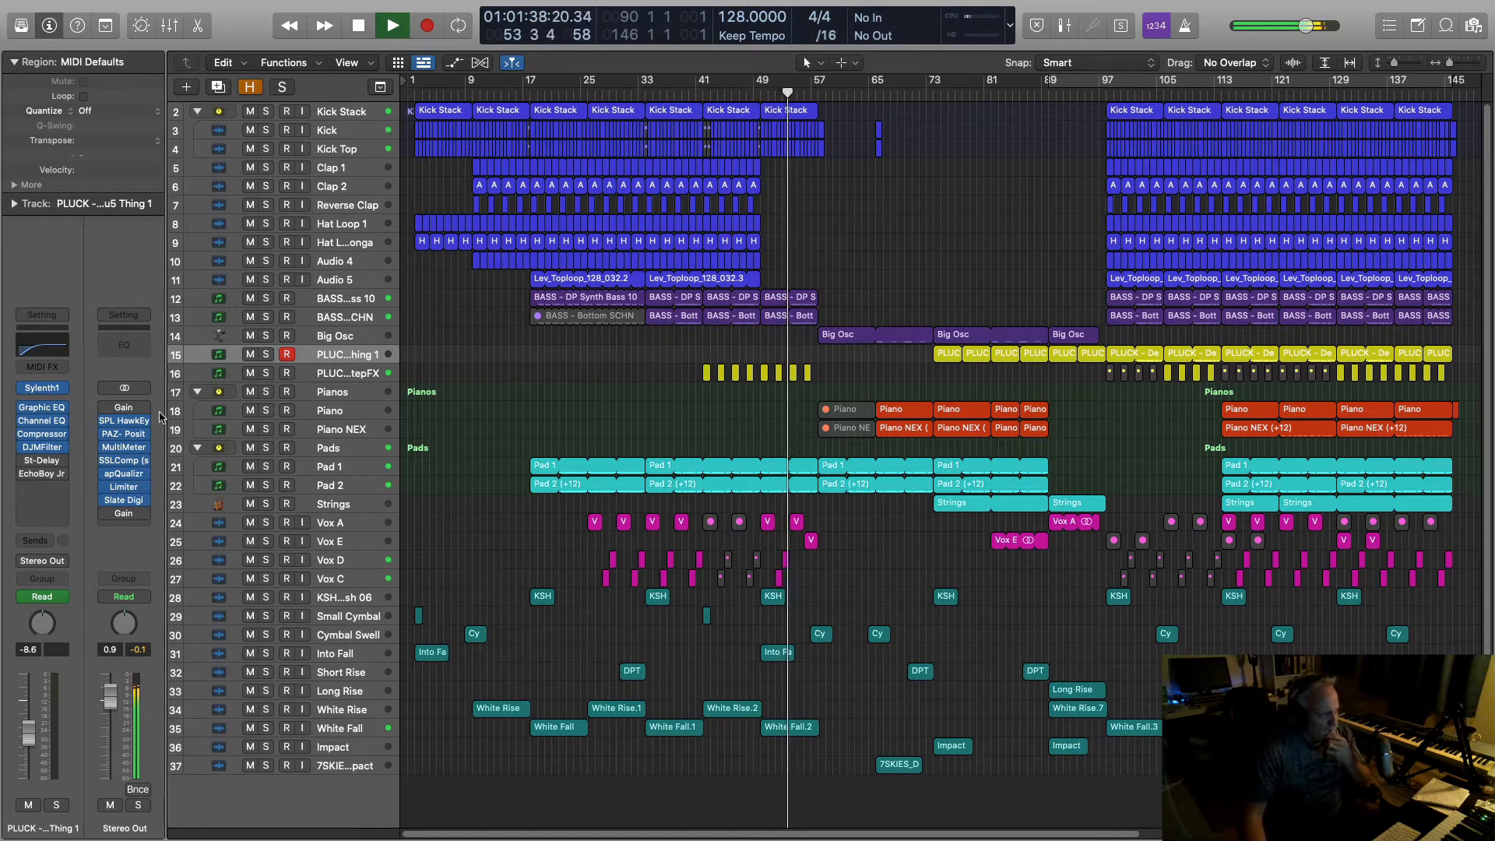
Step: Stop playback and return the playhead to bar 1 of the 37-track arrangement
mouse_move(105, 410)
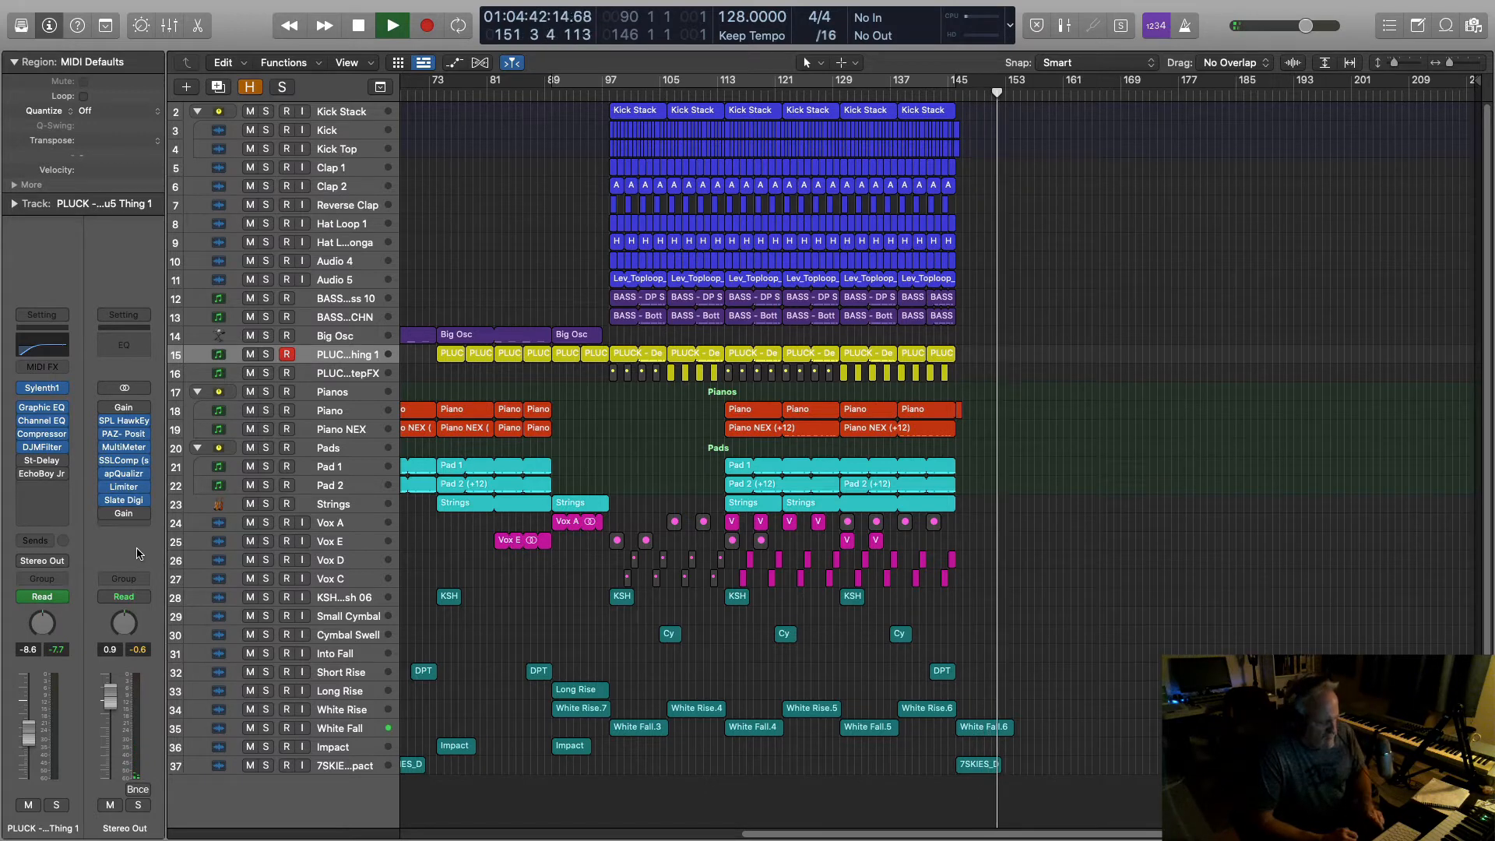
key("space")
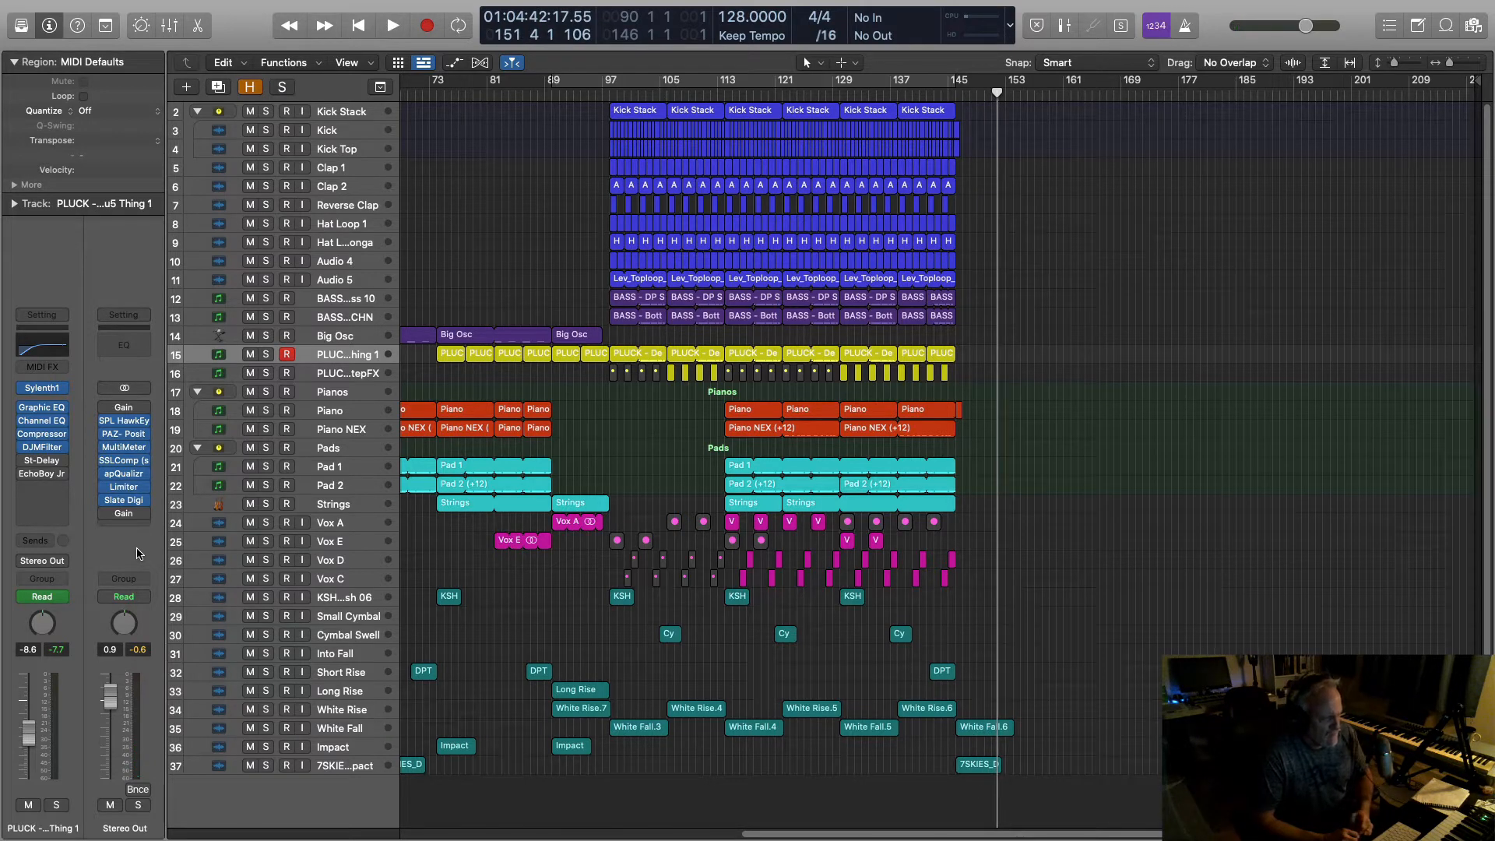
key("Return")
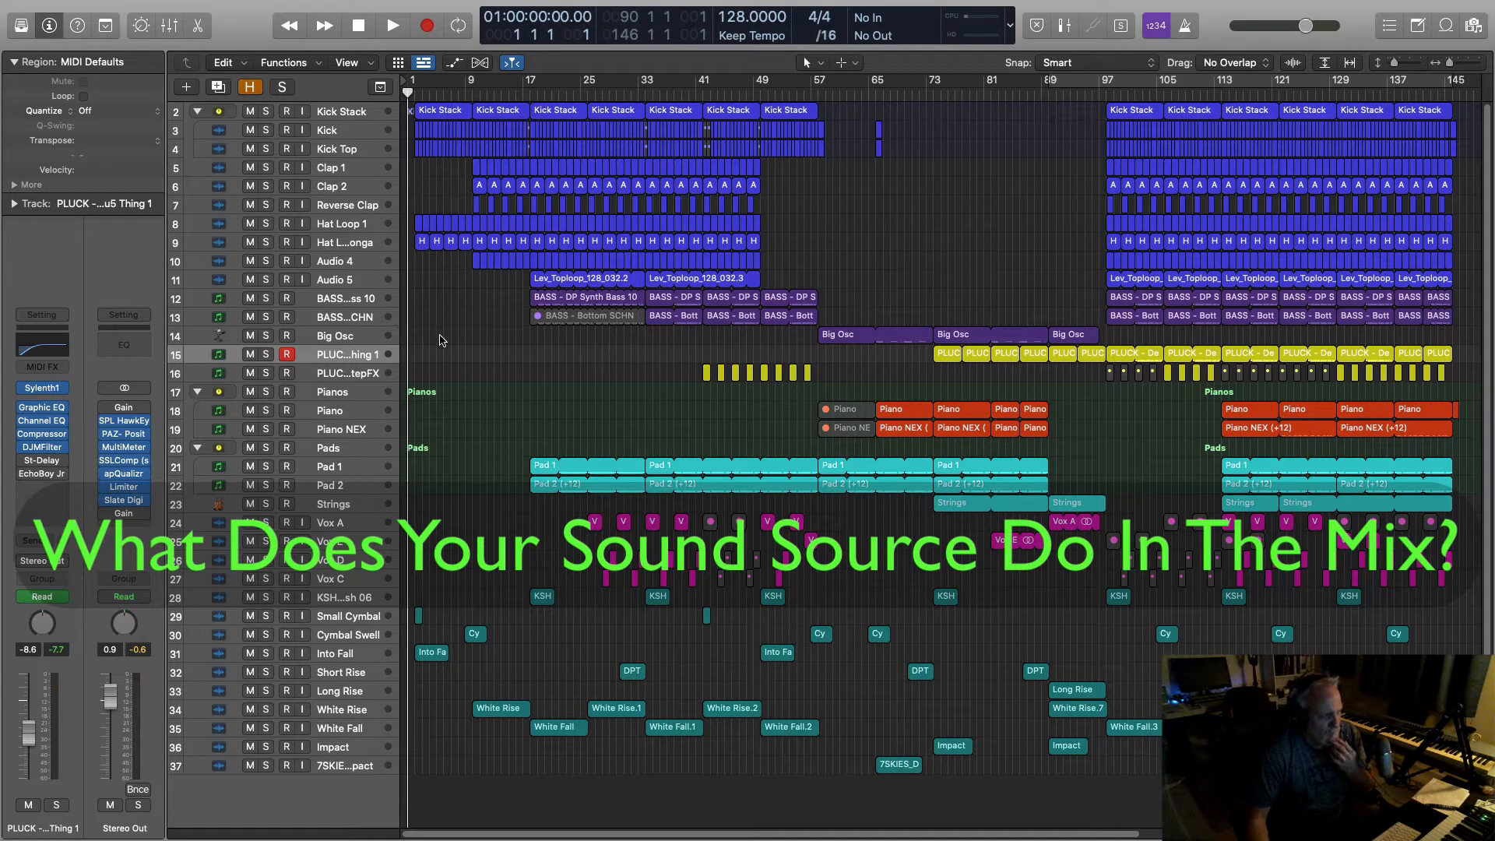
Step: Select the Kick Stack track header so all its regions are selected
left_click(336, 115)
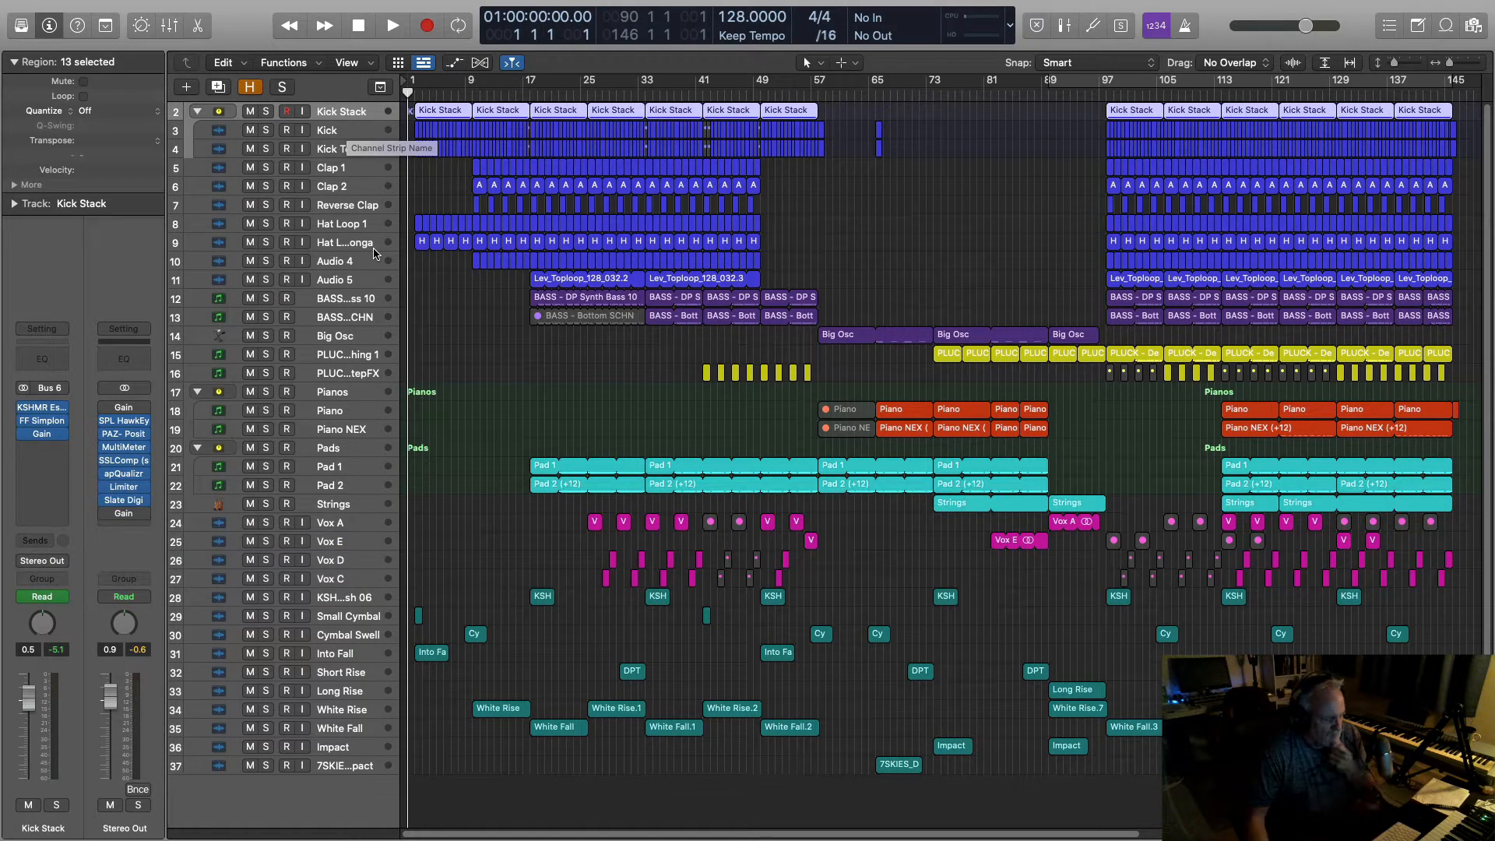
Step: Solo Kick Stack, play it from bar 17, then open the Stereo Out's PAZ-Position plug-in
left_click(266, 112)
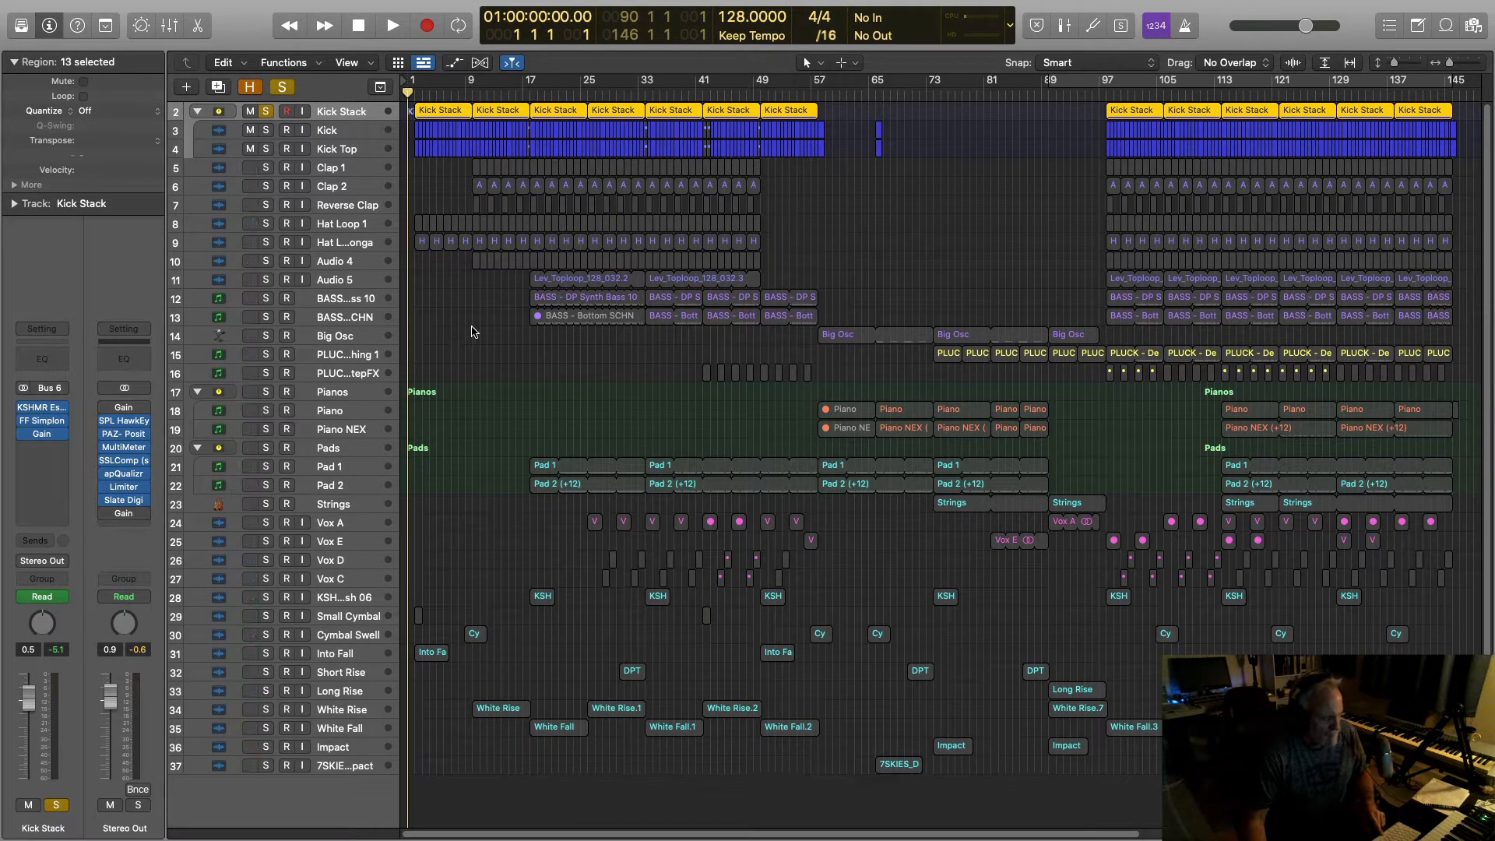
key("space")
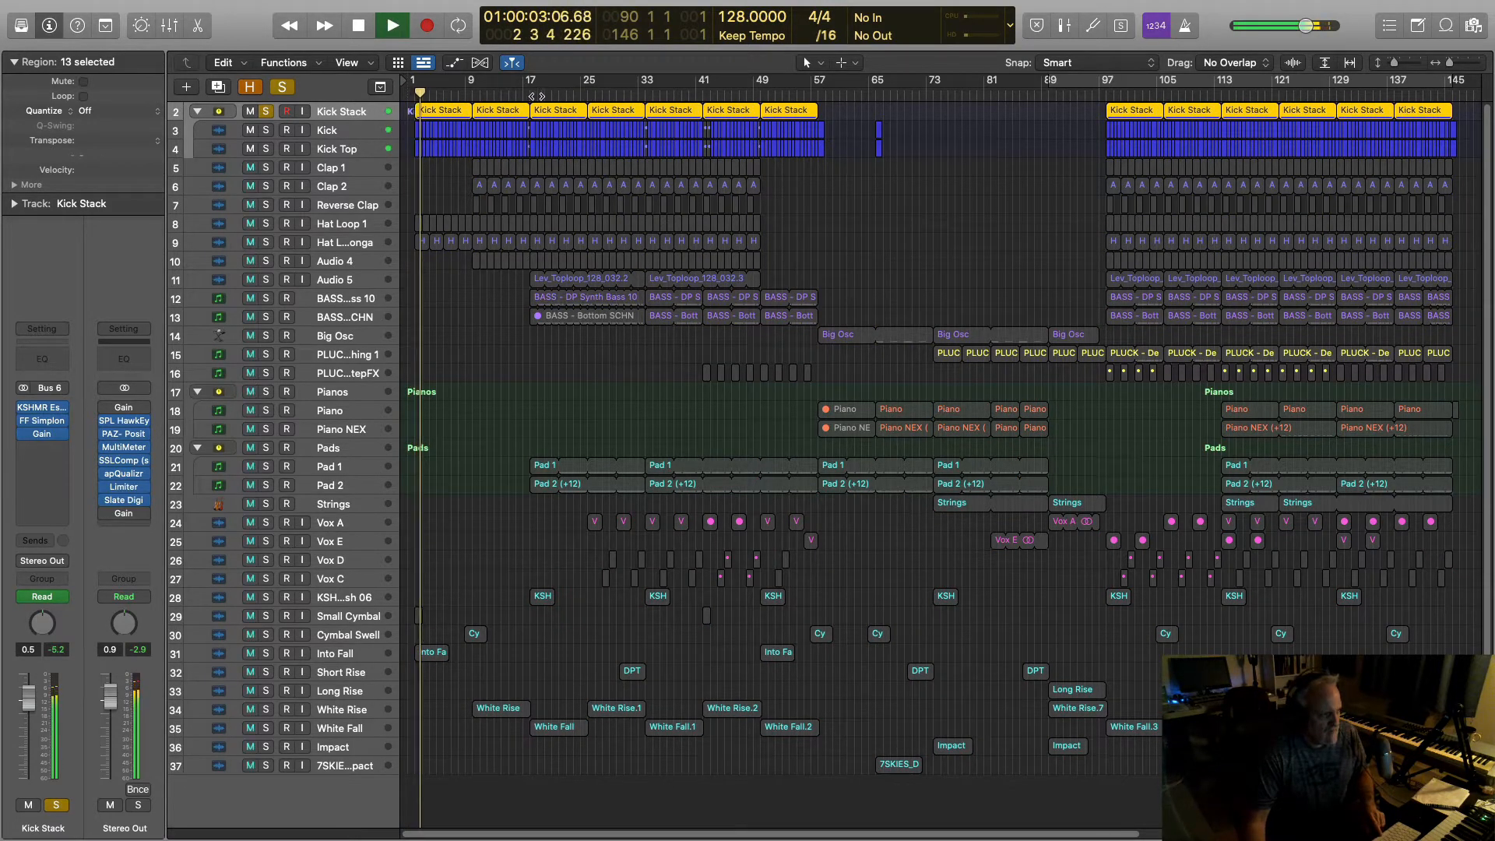
left_click(523, 97)
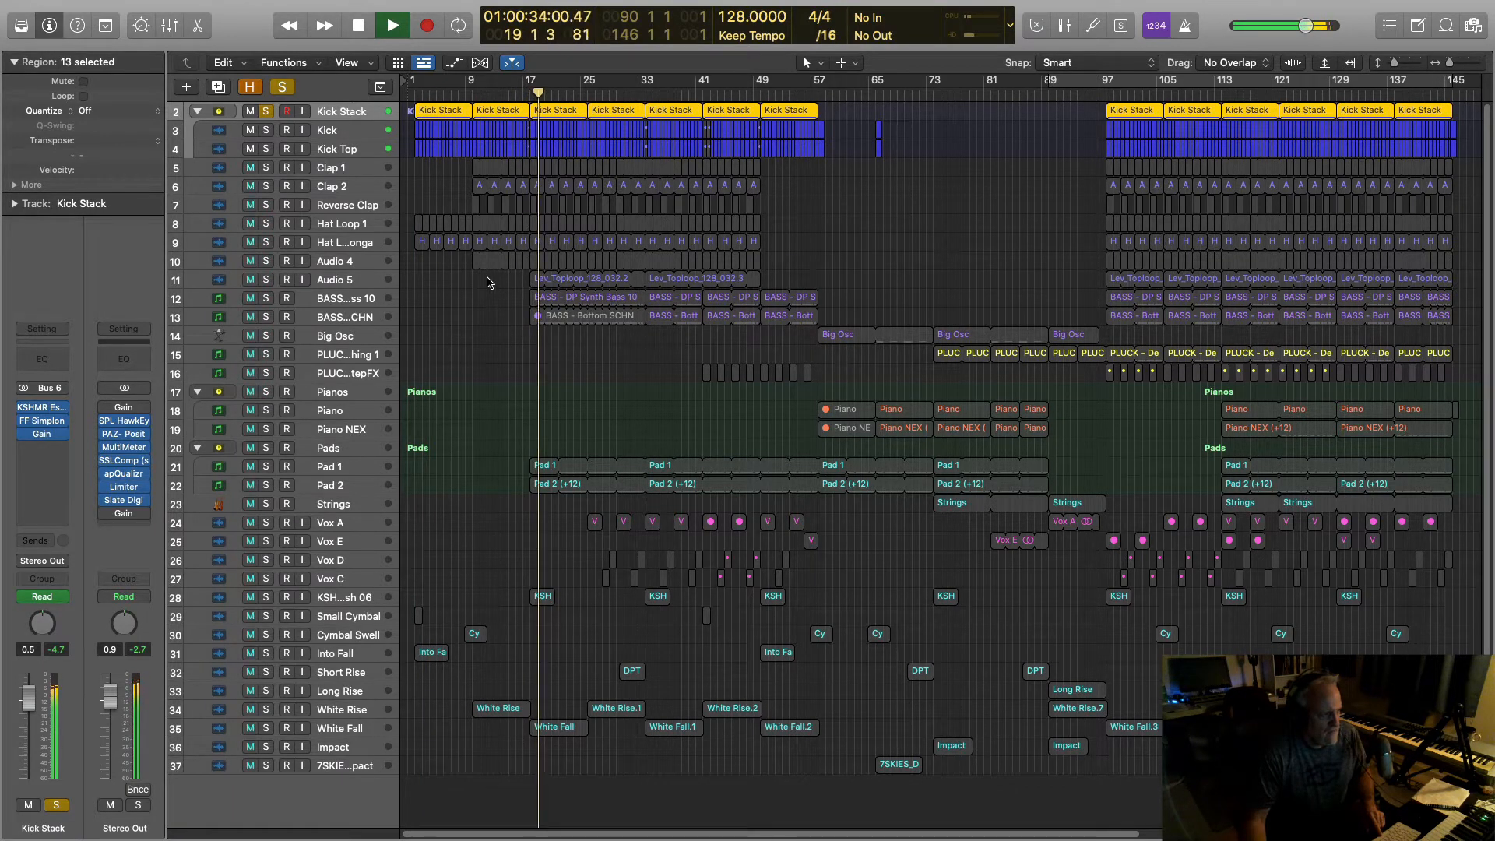
key("space")
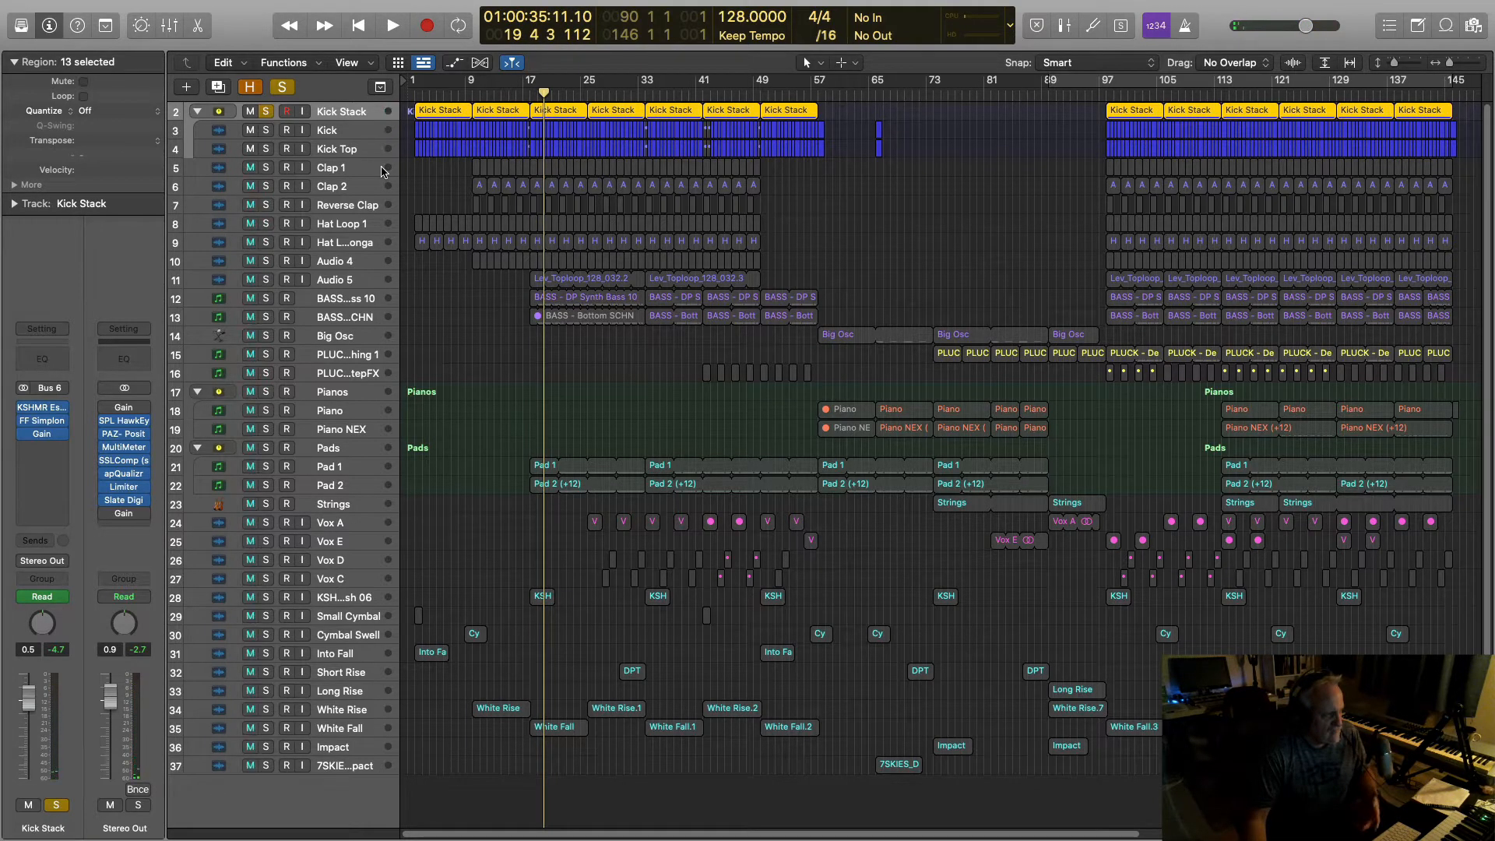
left_click(125, 436)
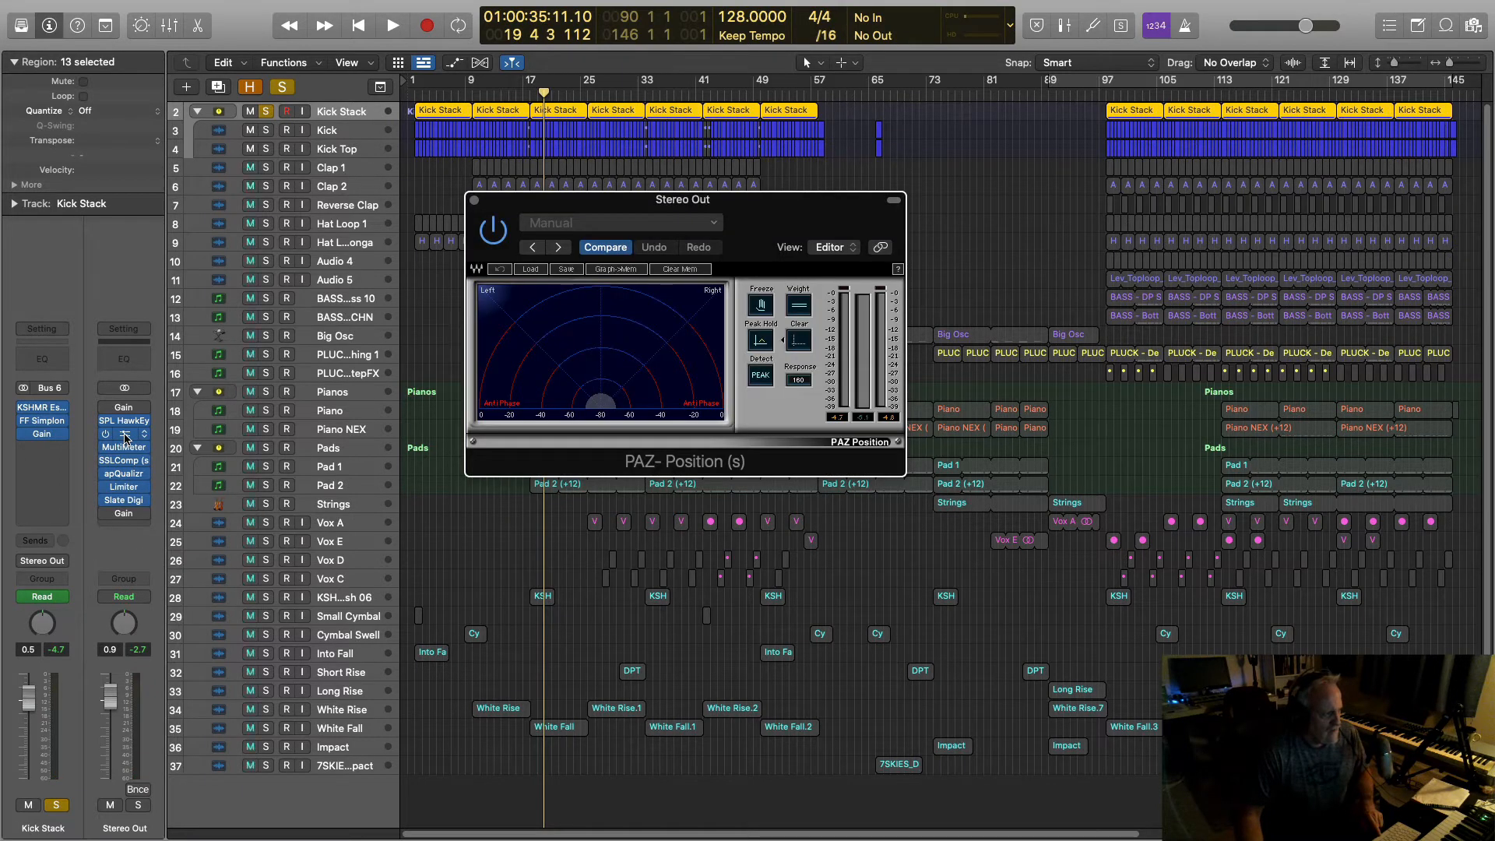
Step: While playing, switch Kick Top's input to stereo In 1-2 and close the PAZ-Position window
key("space")
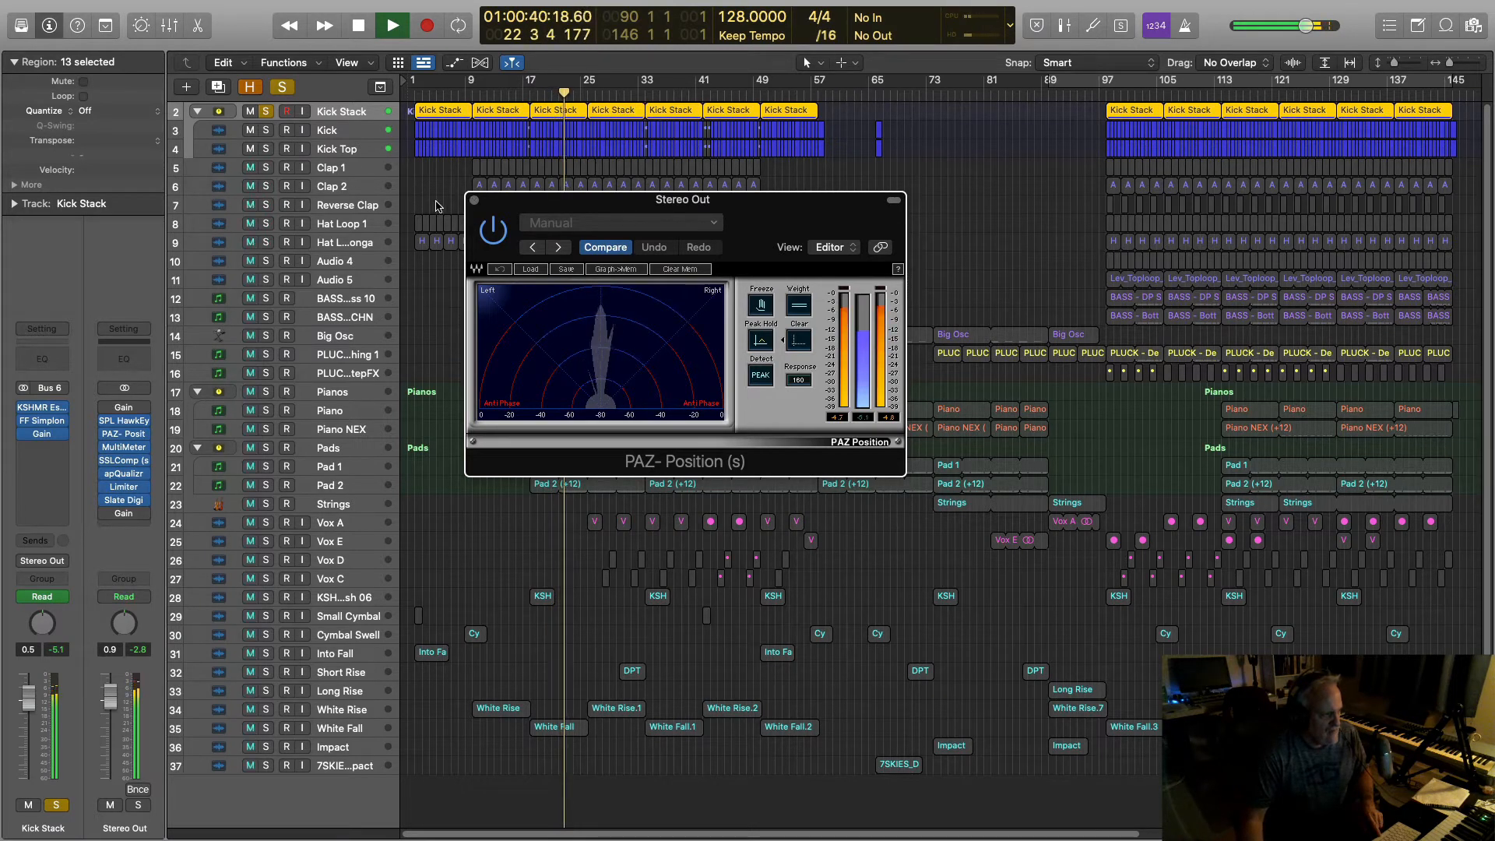
left_click(341, 152)
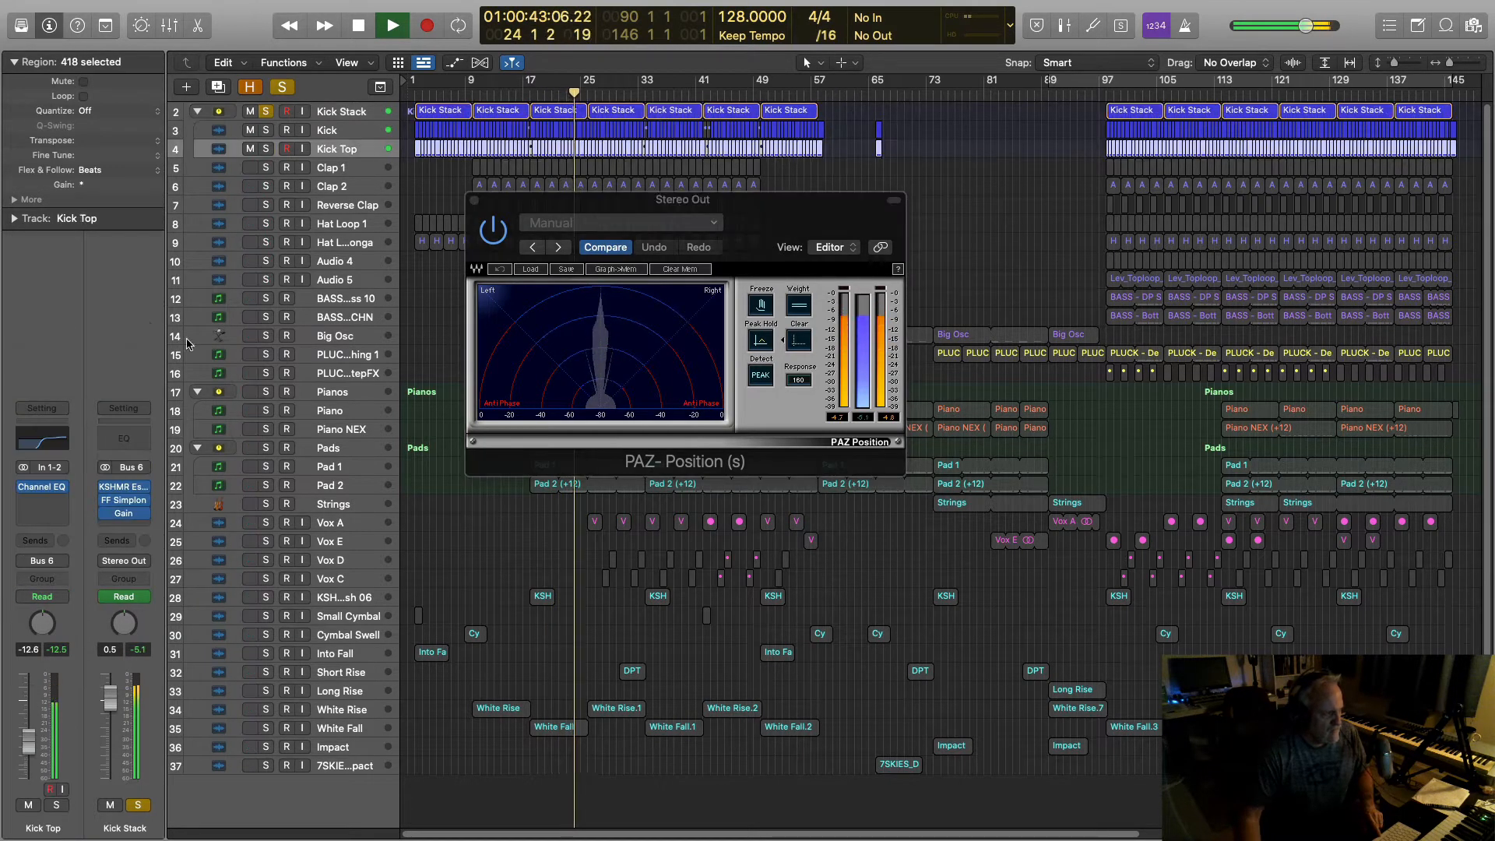
left_click(23, 468)
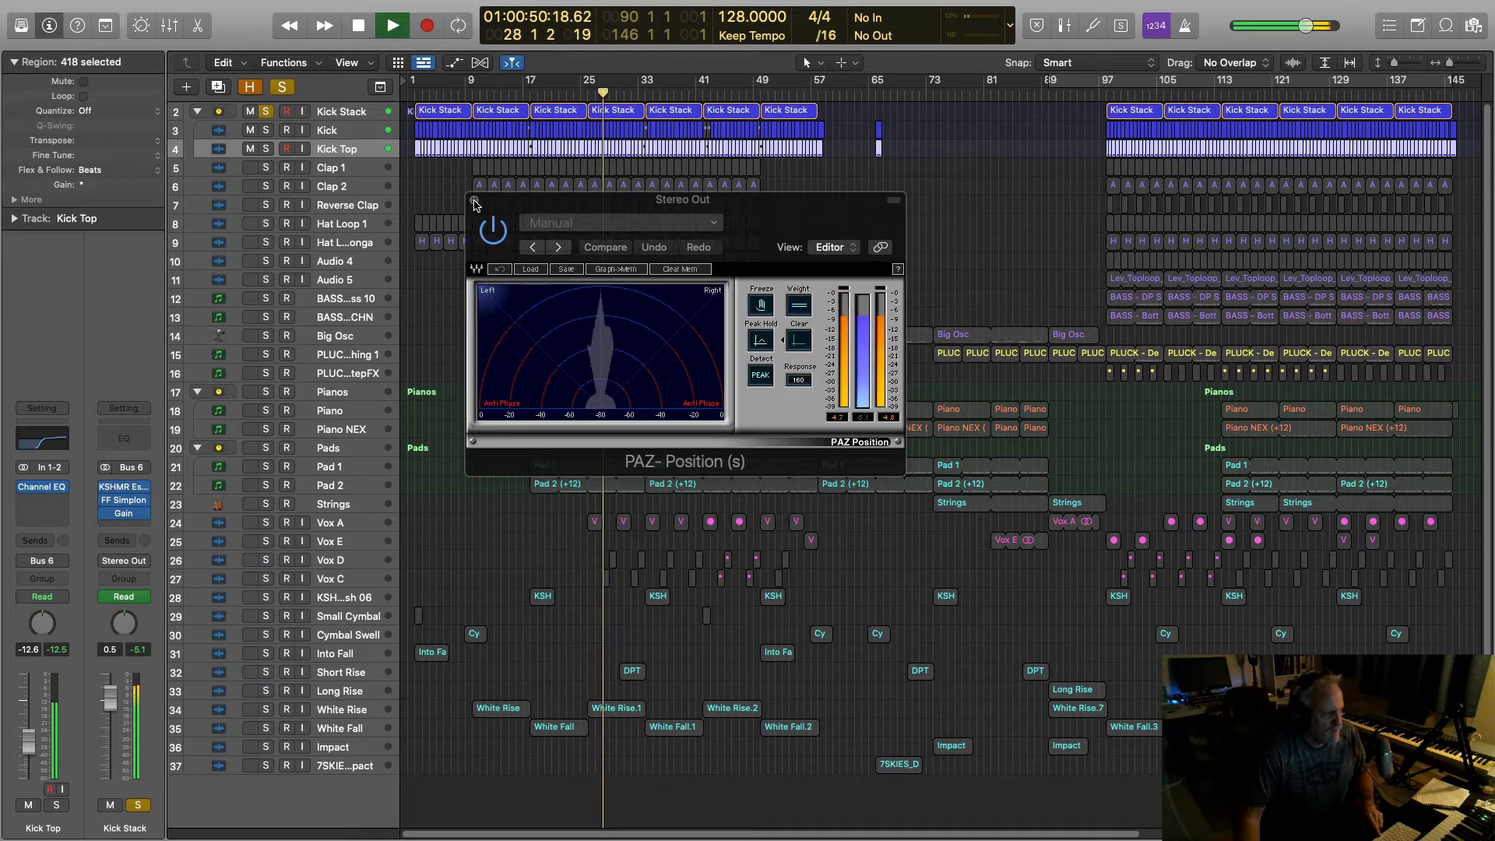
left_click(474, 201)
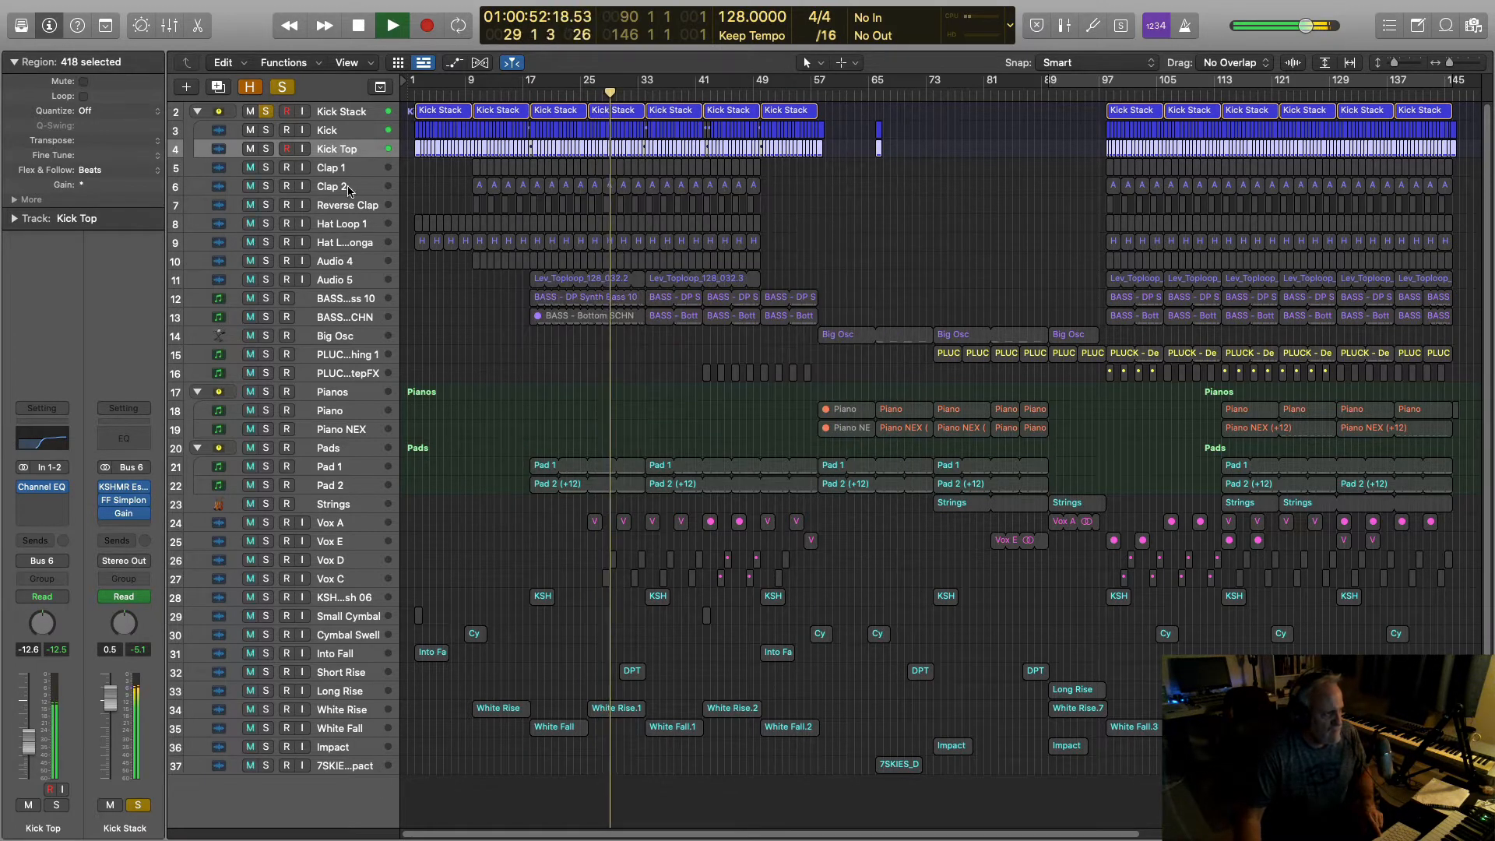
Step: Audition Clap 1 soloed on its own, then Clap 2 soloed on its own
key("space")
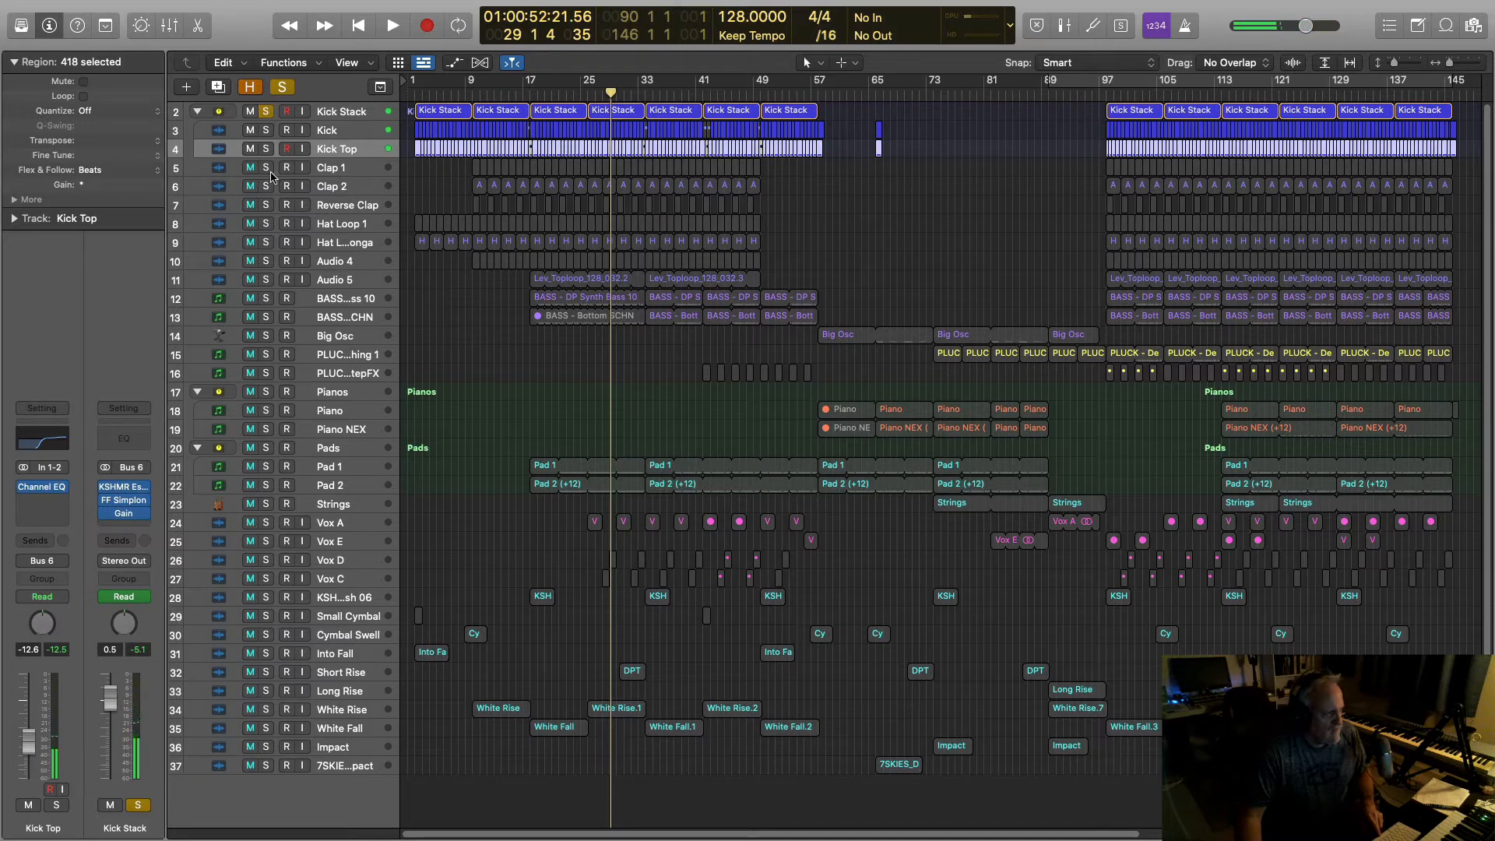
left_click(265, 169)
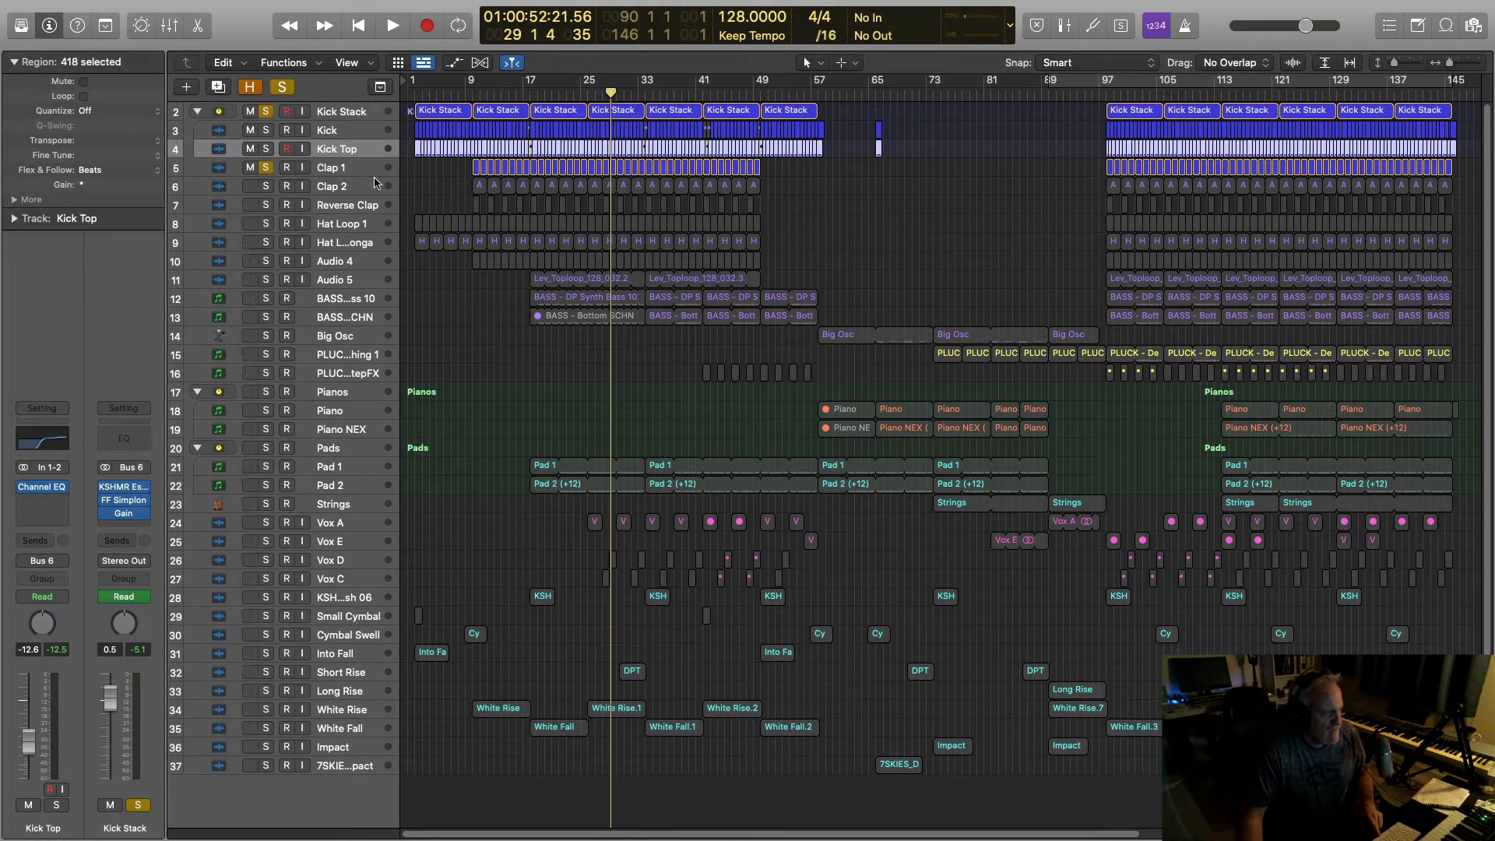
key("space")
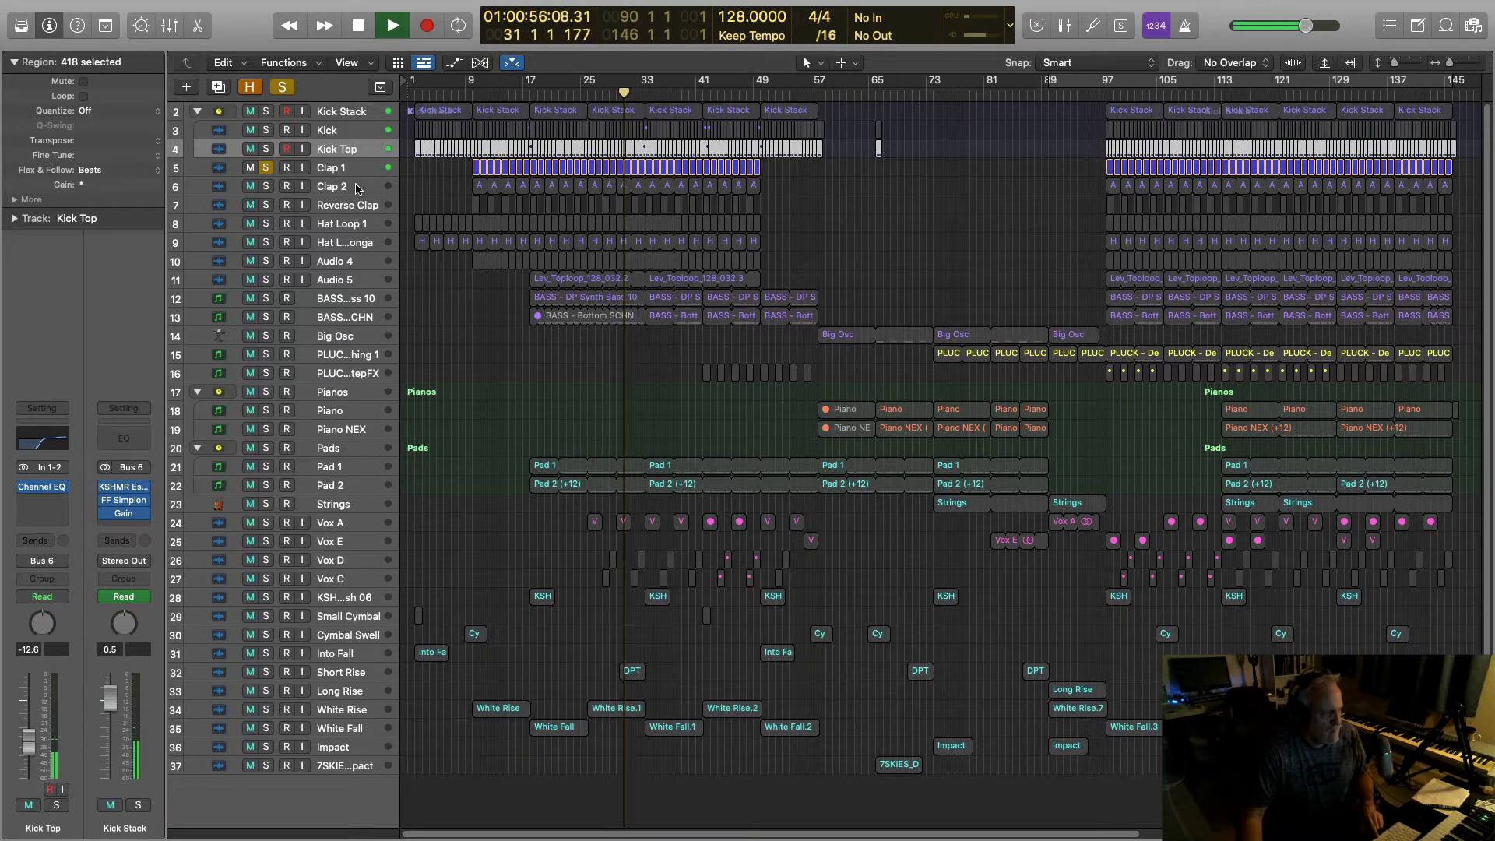
key("space")
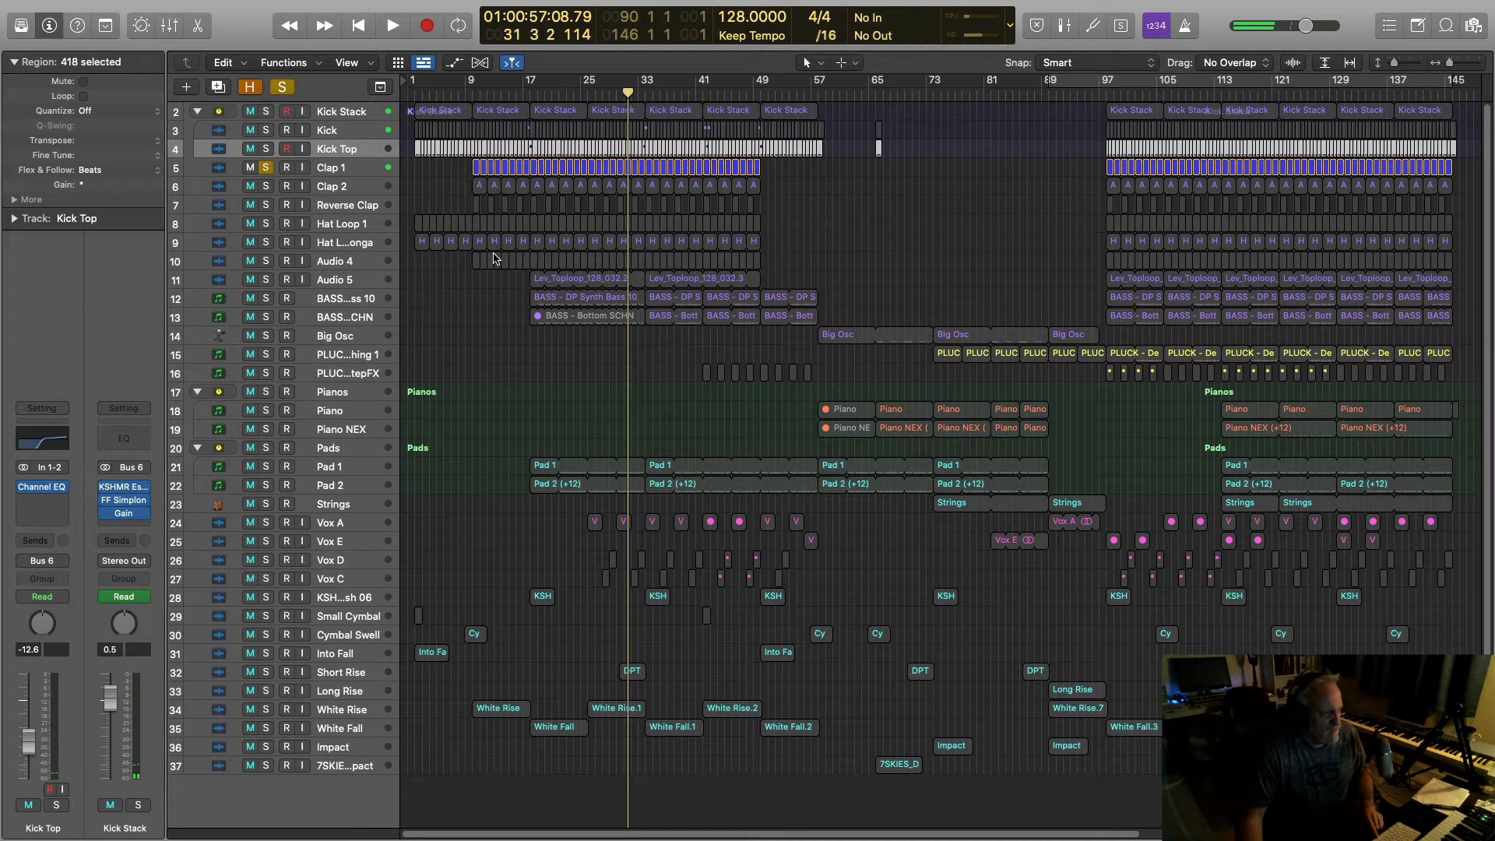
left_click(266, 169)
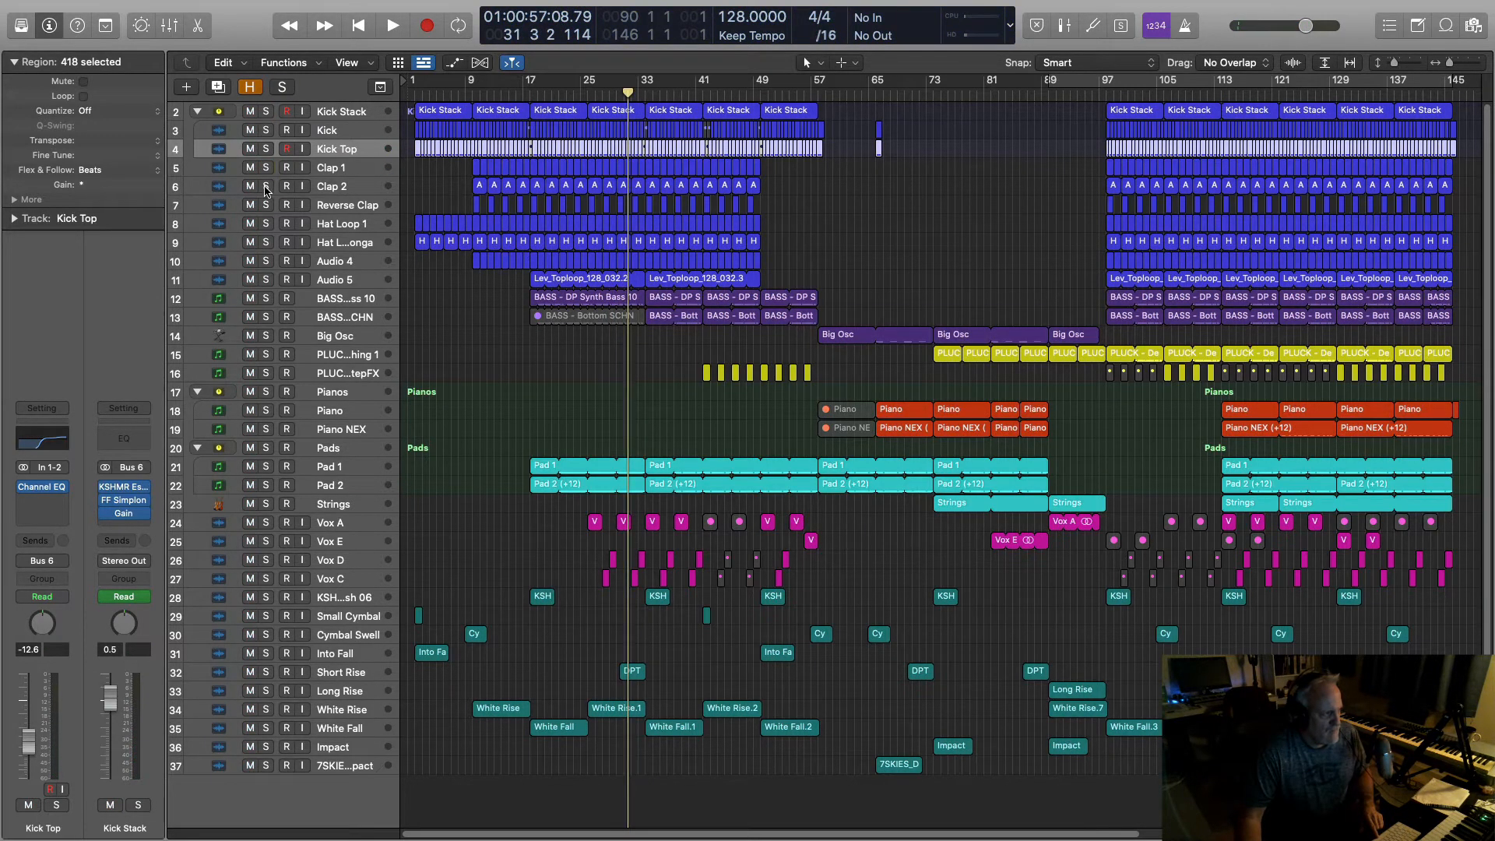
left_click(265, 187)
key("space")
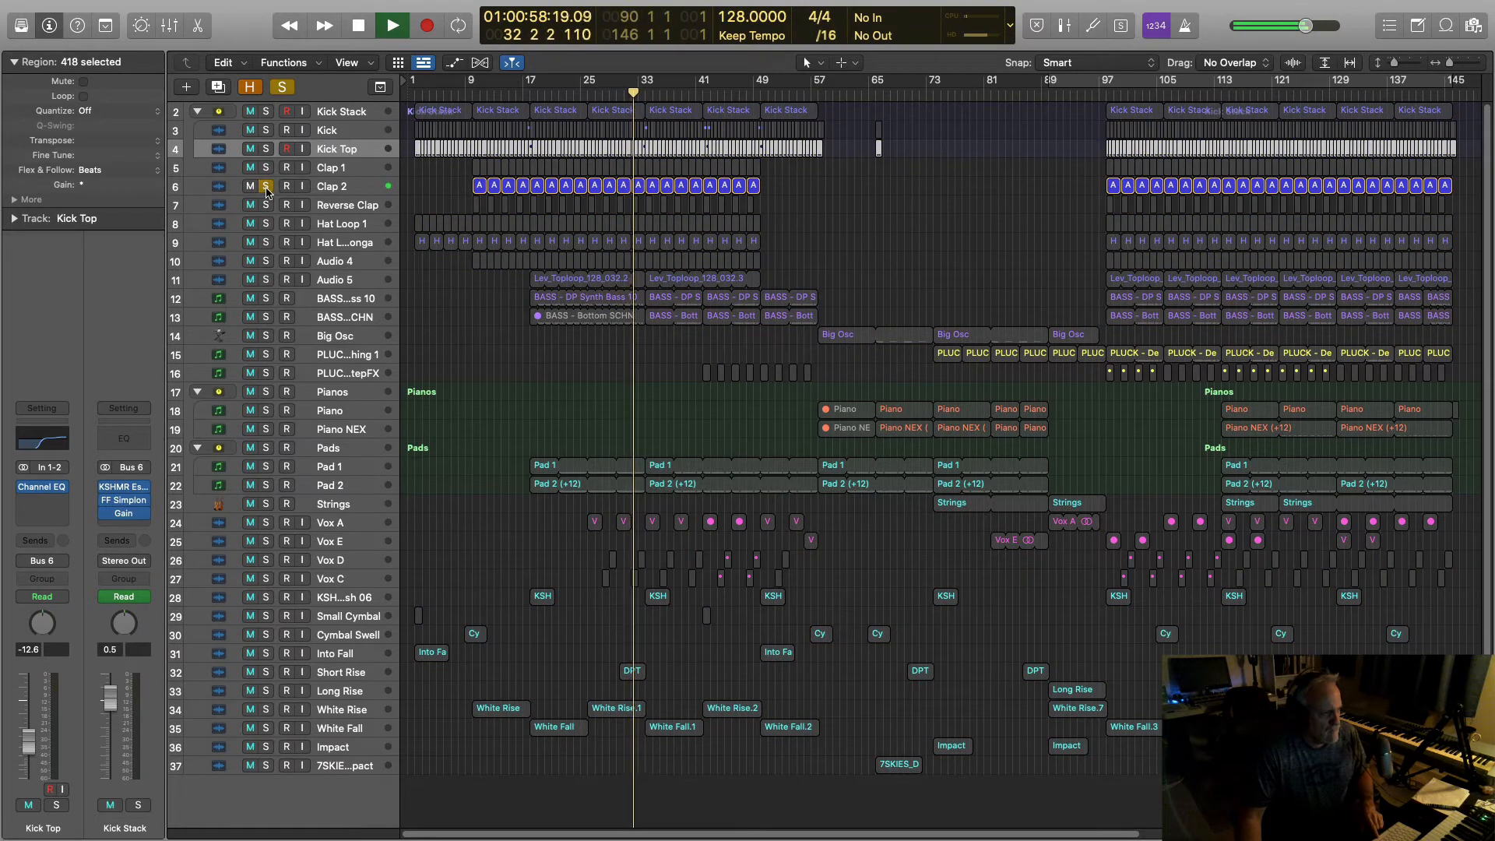
key("space")
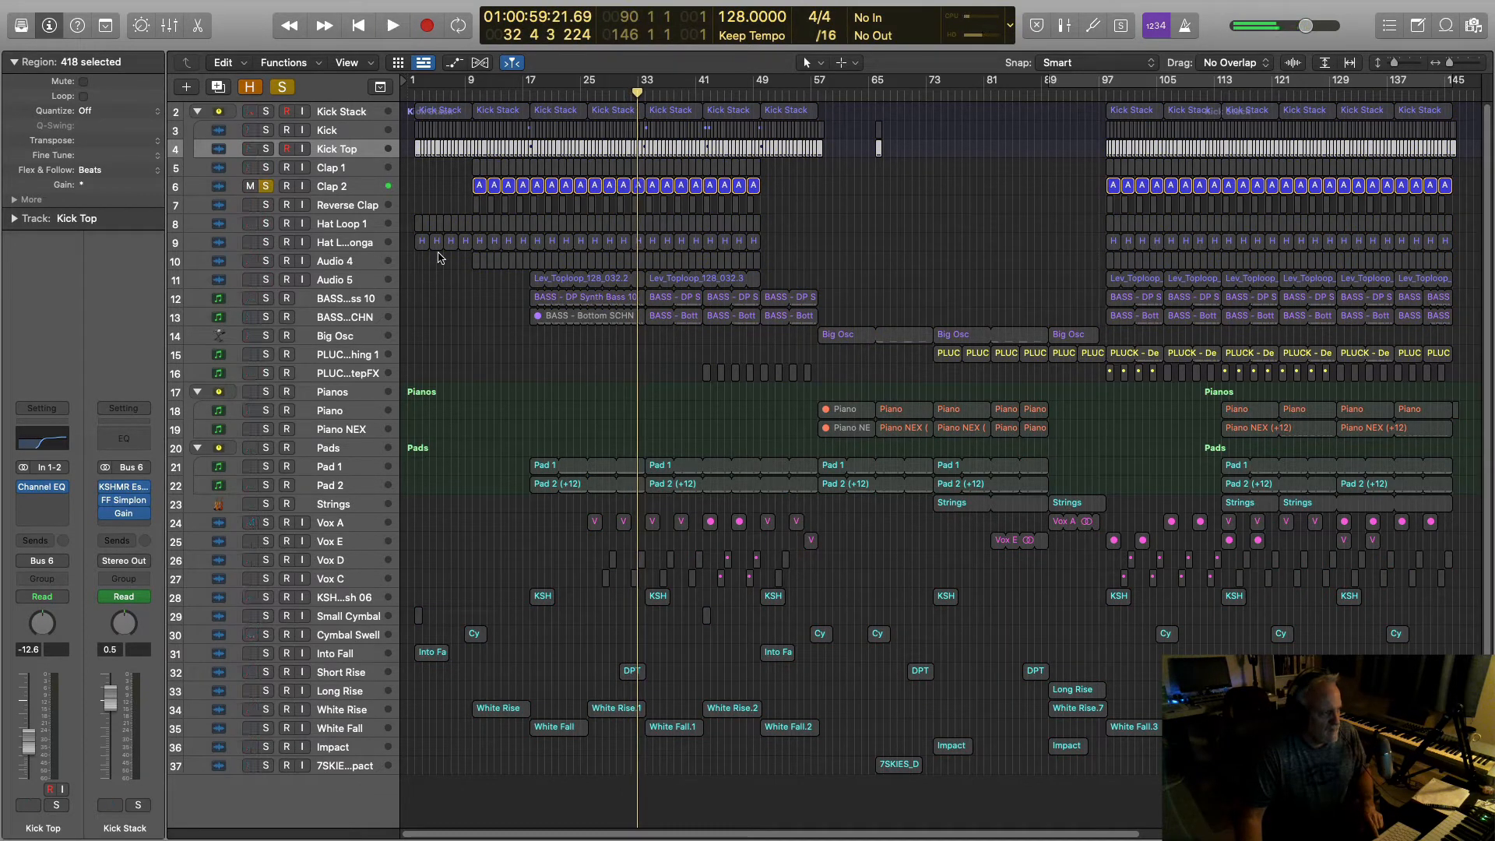
left_click(266, 187)
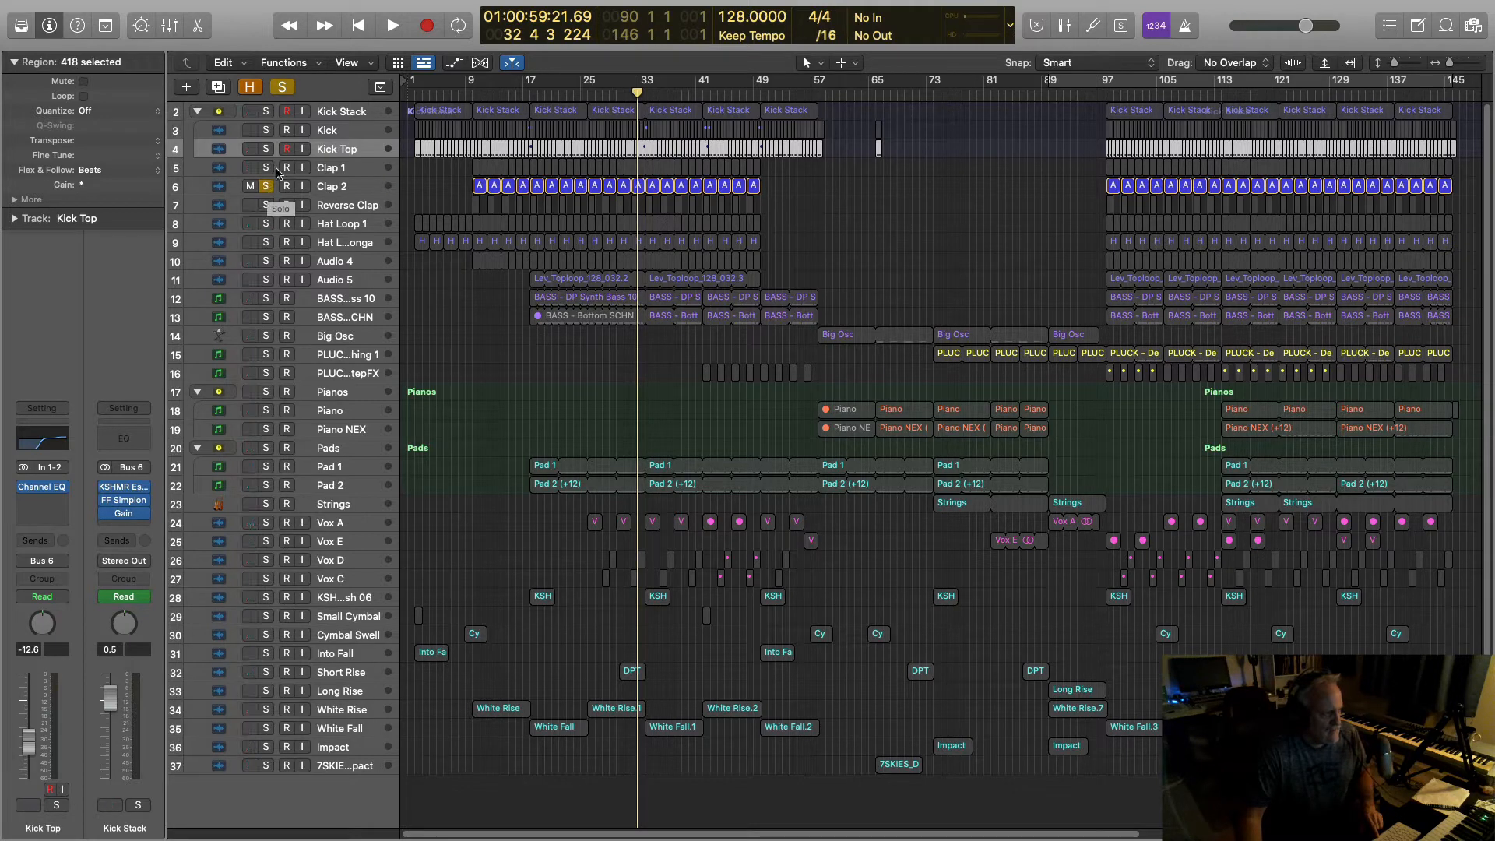
Step: Solo Clap 1 with Clap 2, add Reverse Clap, audition, then clear all solos
left_click(334, 189)
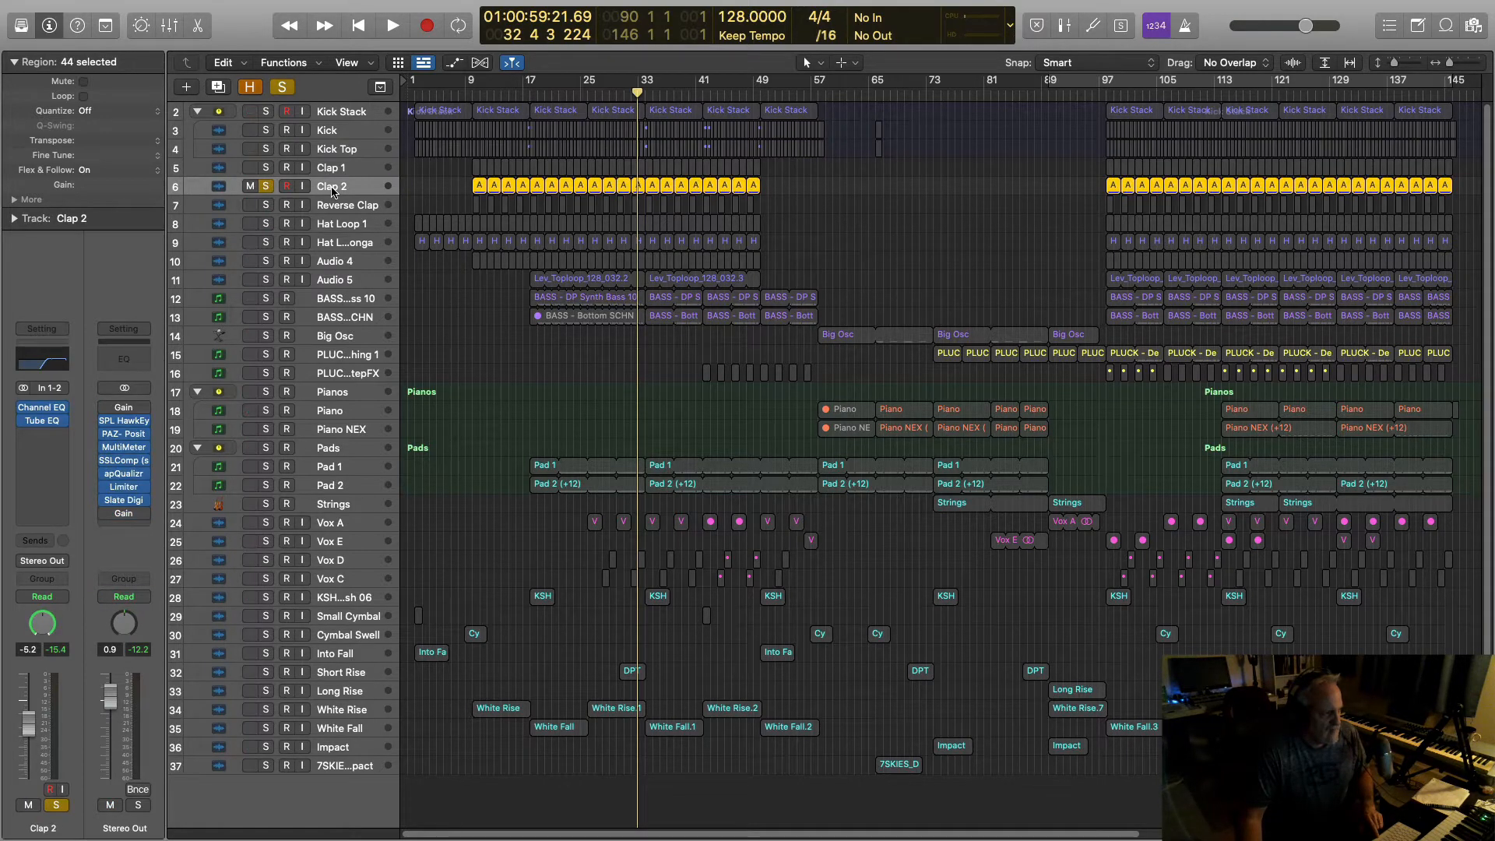
left_click(339, 169)
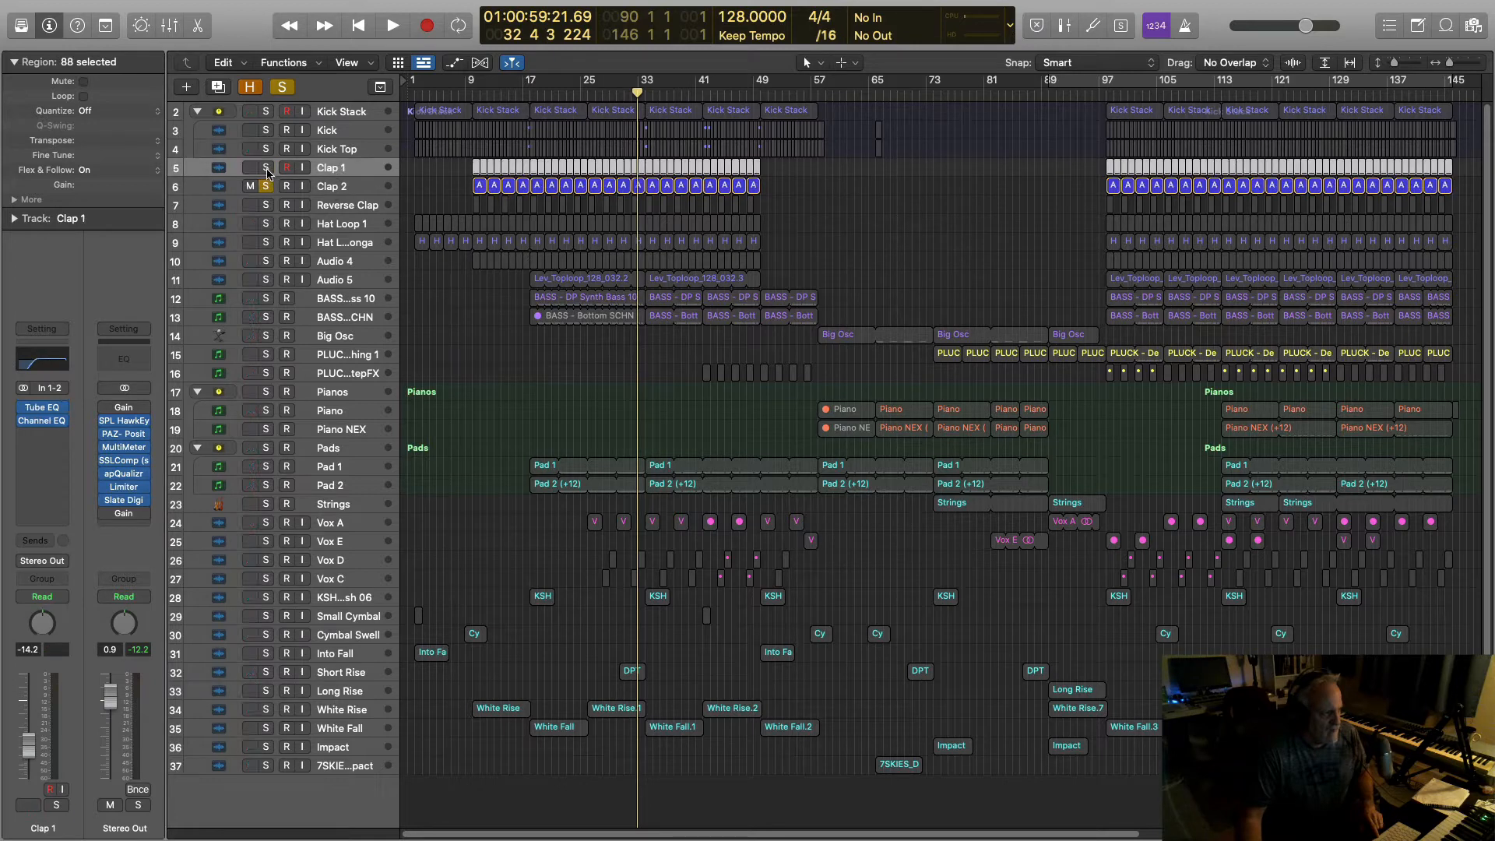
left_click(265, 168)
key("space")
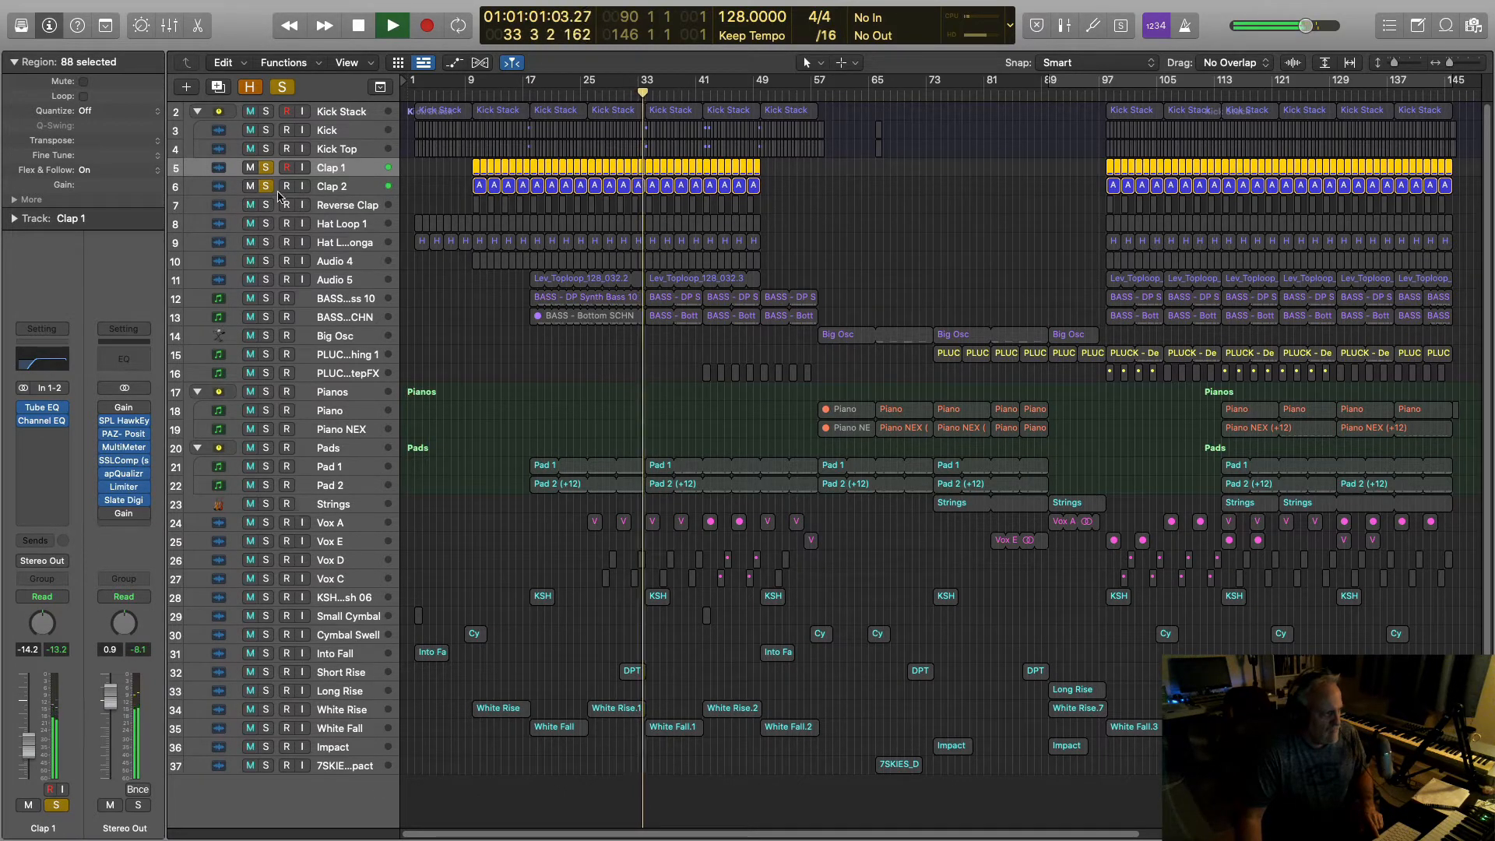
key("space")
left_click(266, 206)
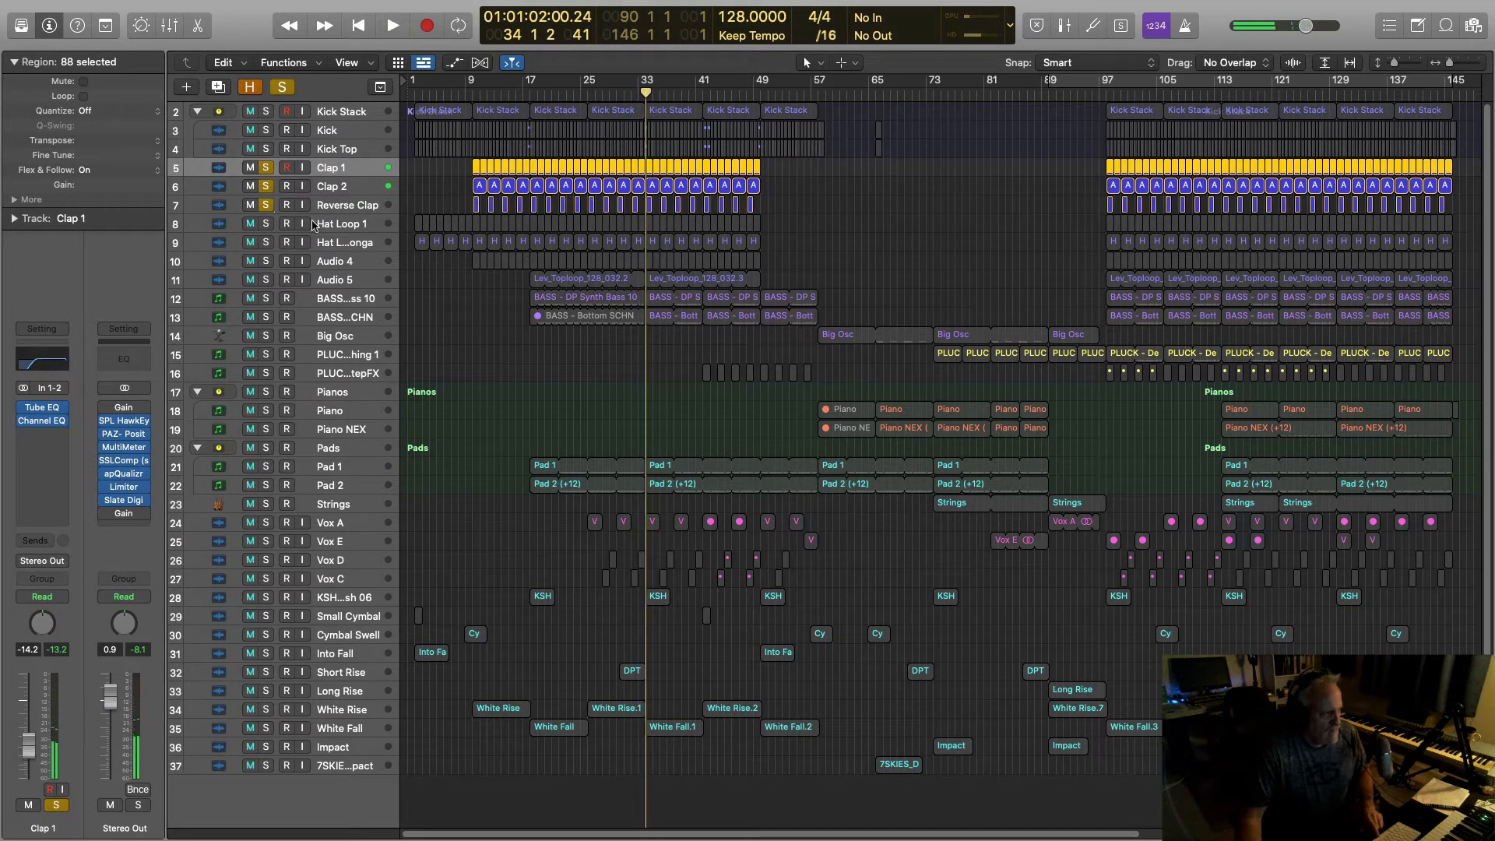
key("space")
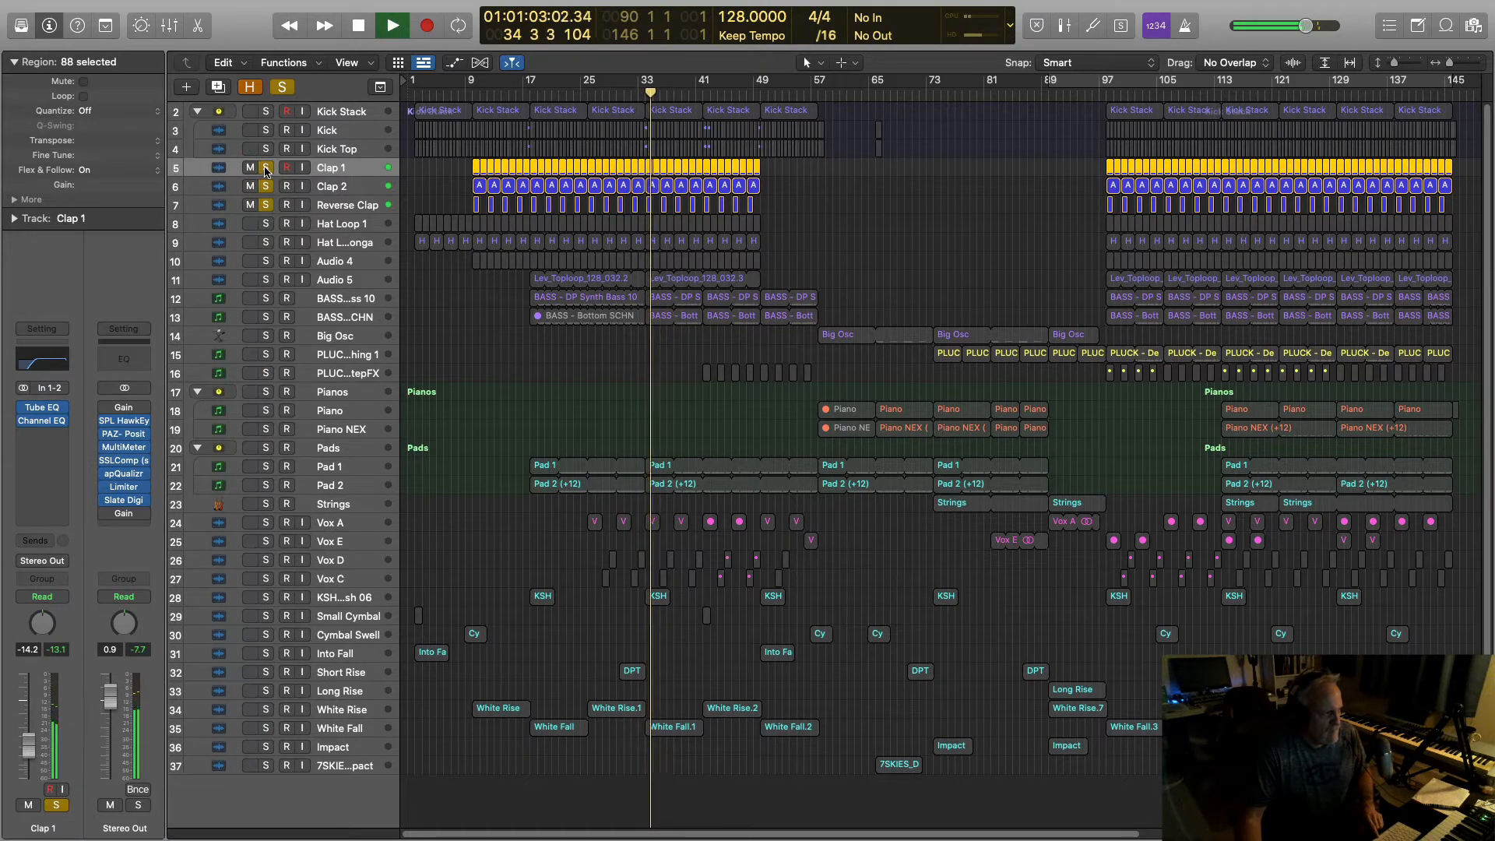
key("space")
left_click(268, 207, "alt")
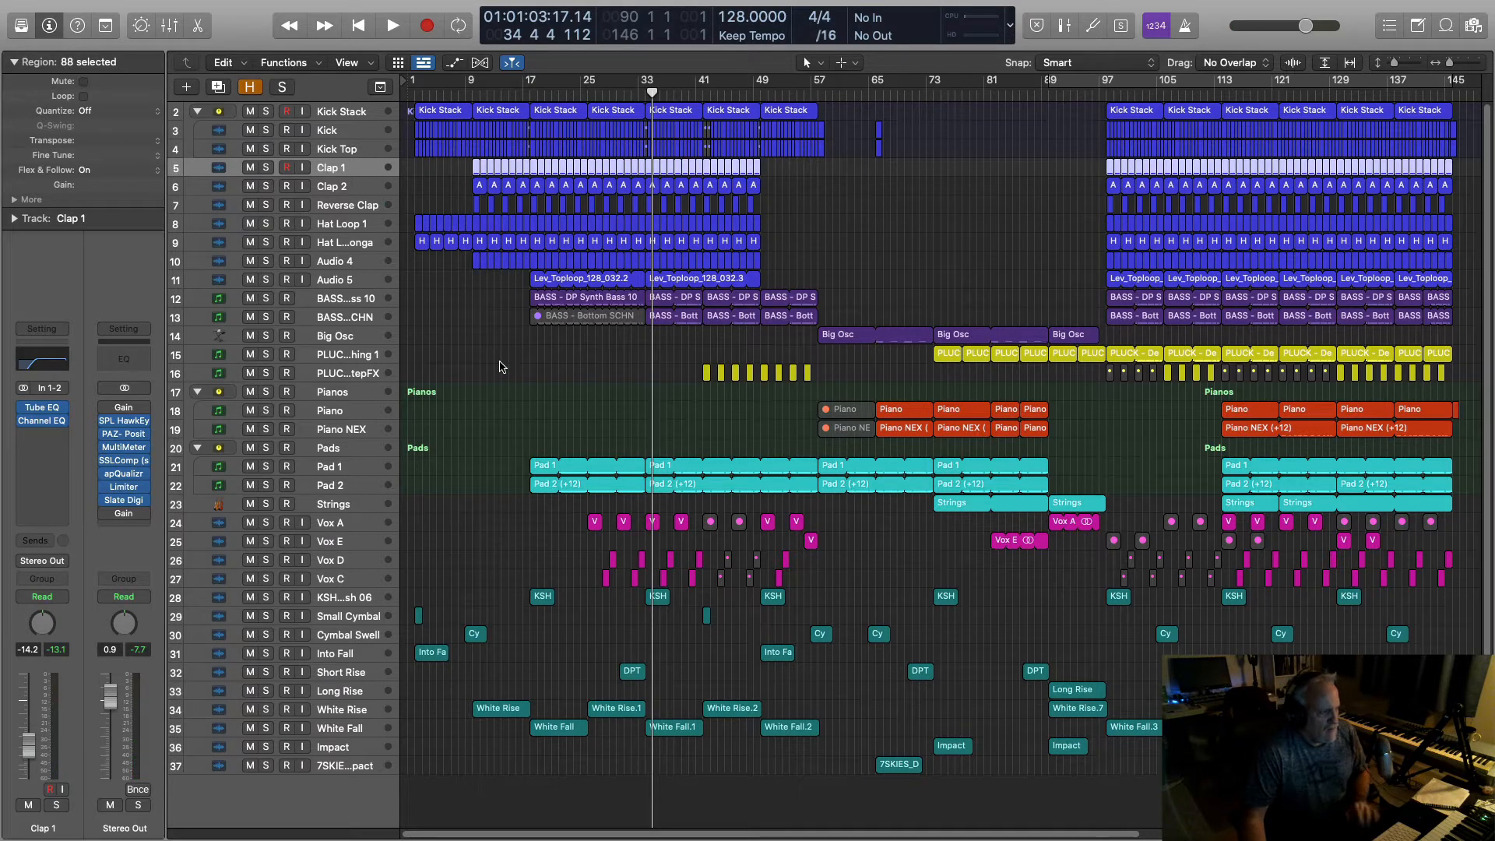
Step: Solo Hat Loop 1 and Hat Longa and listen to the hats together
left_click(265, 224)
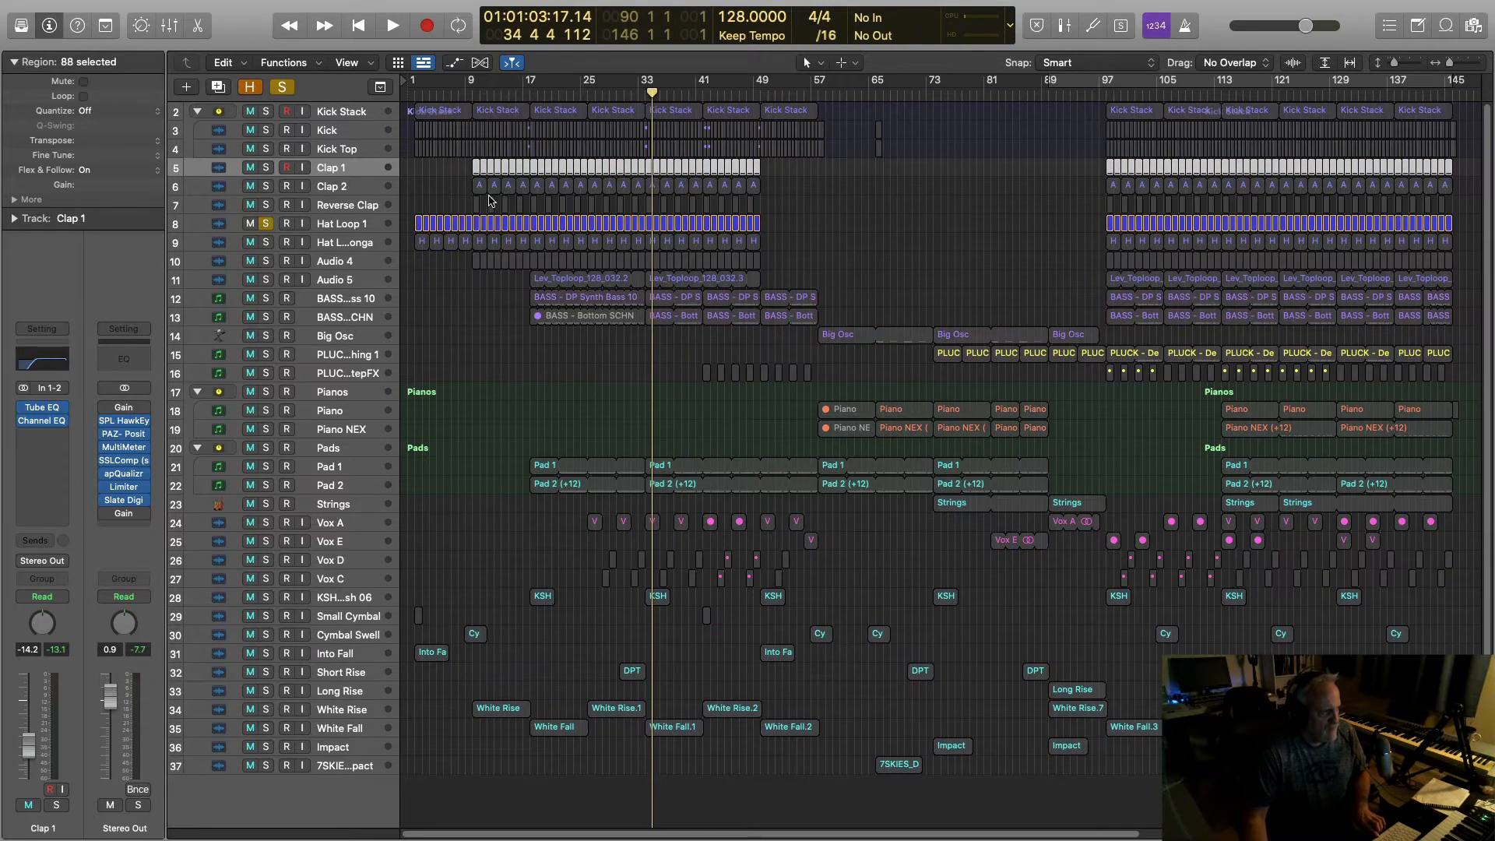
key("space")
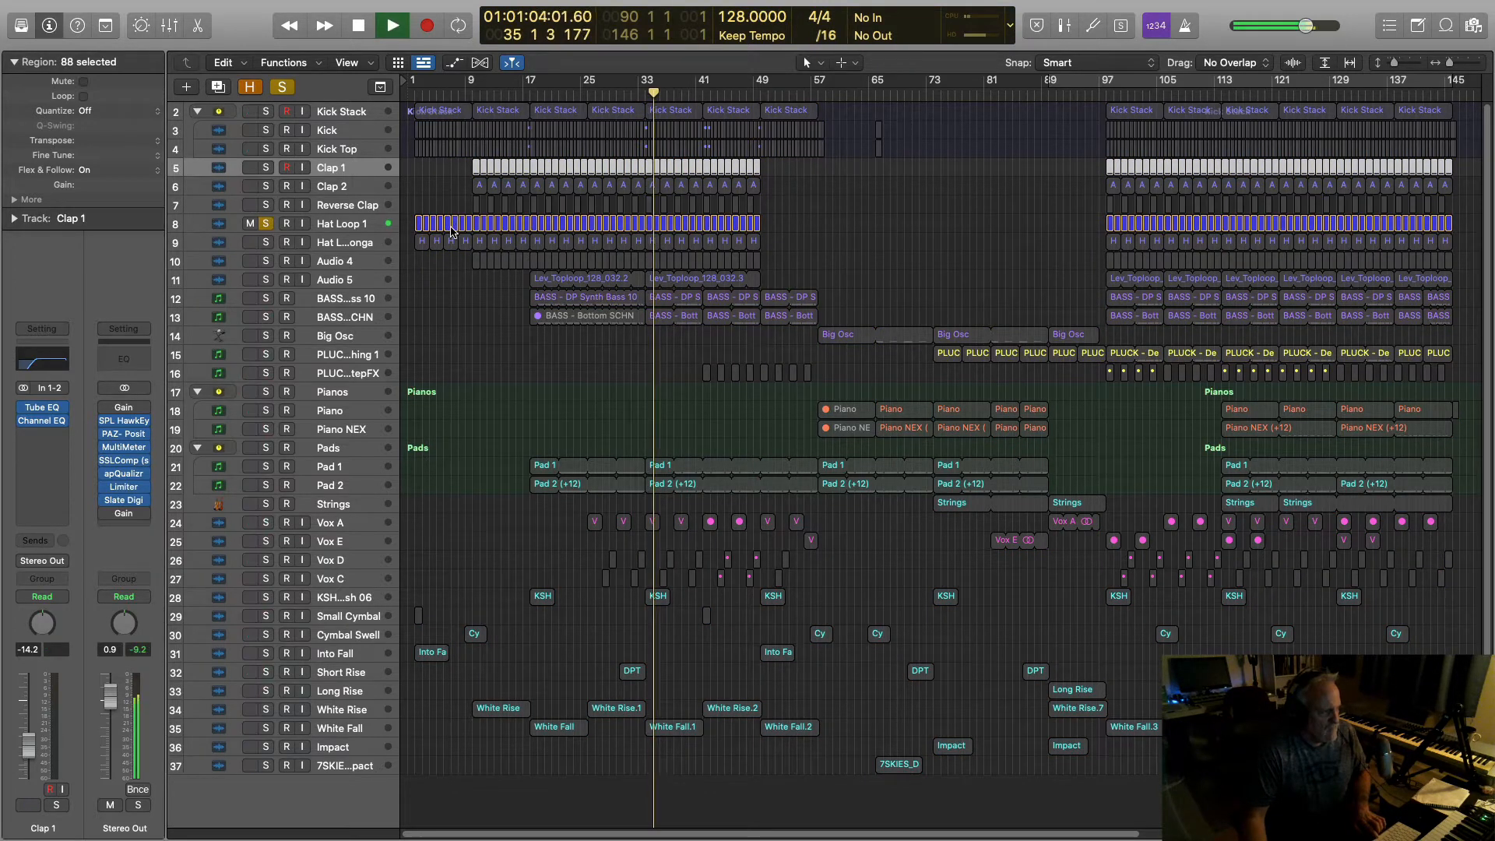
left_click(266, 242)
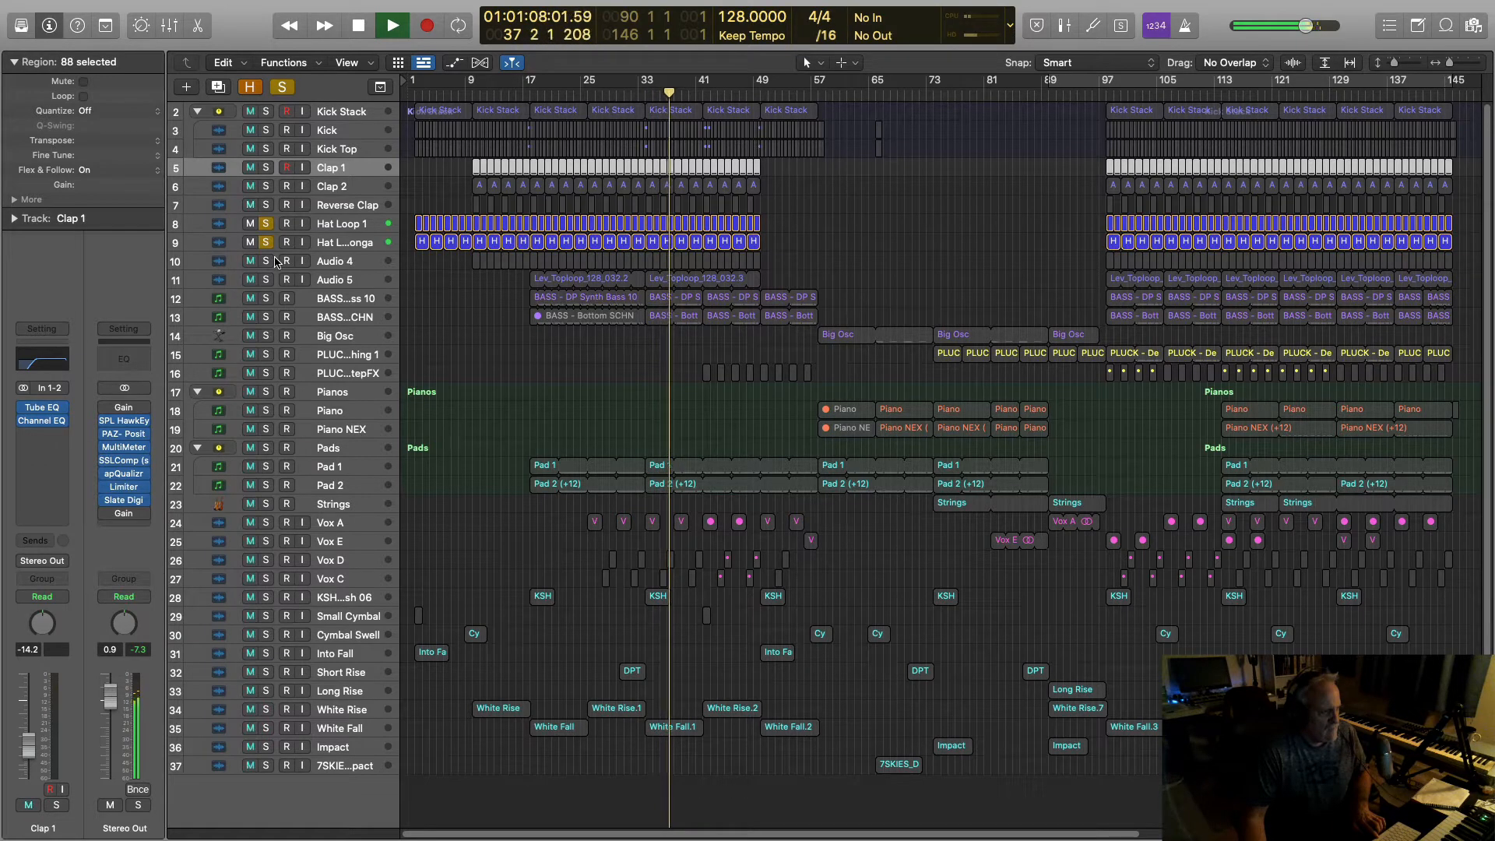
key("space")
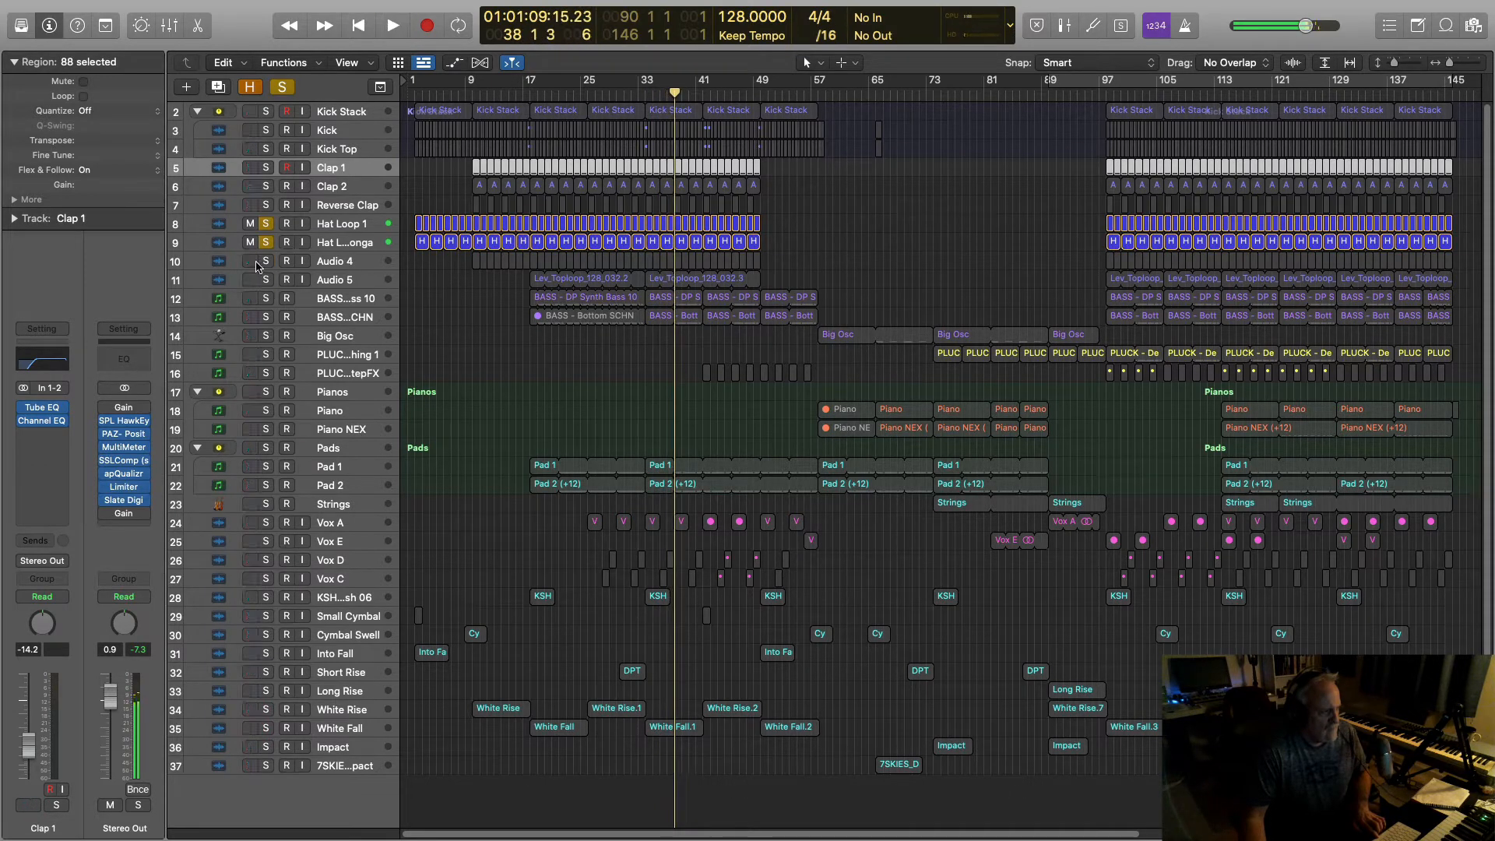
Step: Add Audio 4 to the soloed hats, select it, and audition it
left_click(266, 261)
left_click(327, 261)
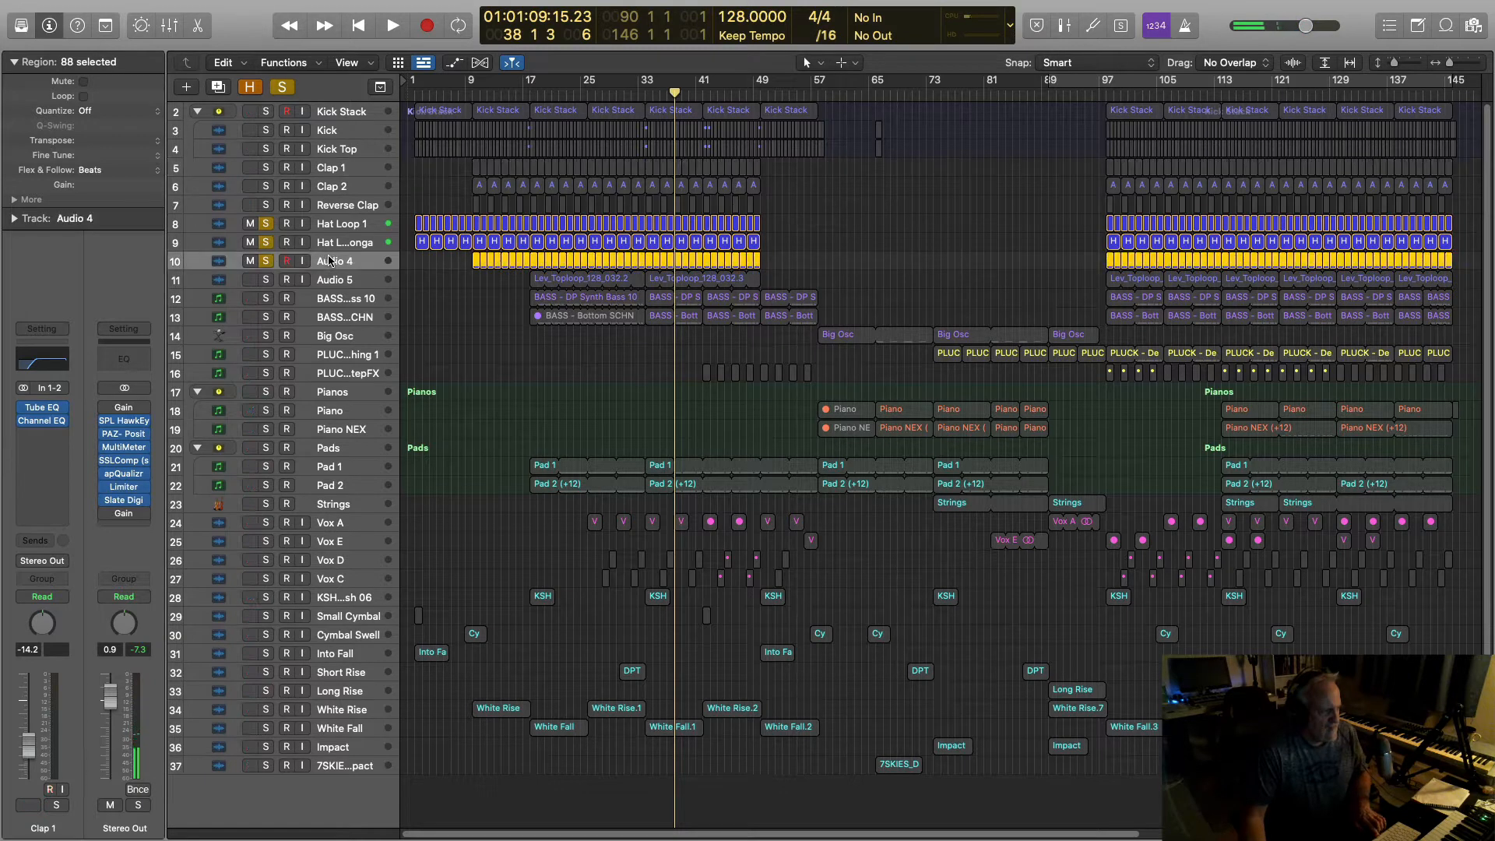
key("space")
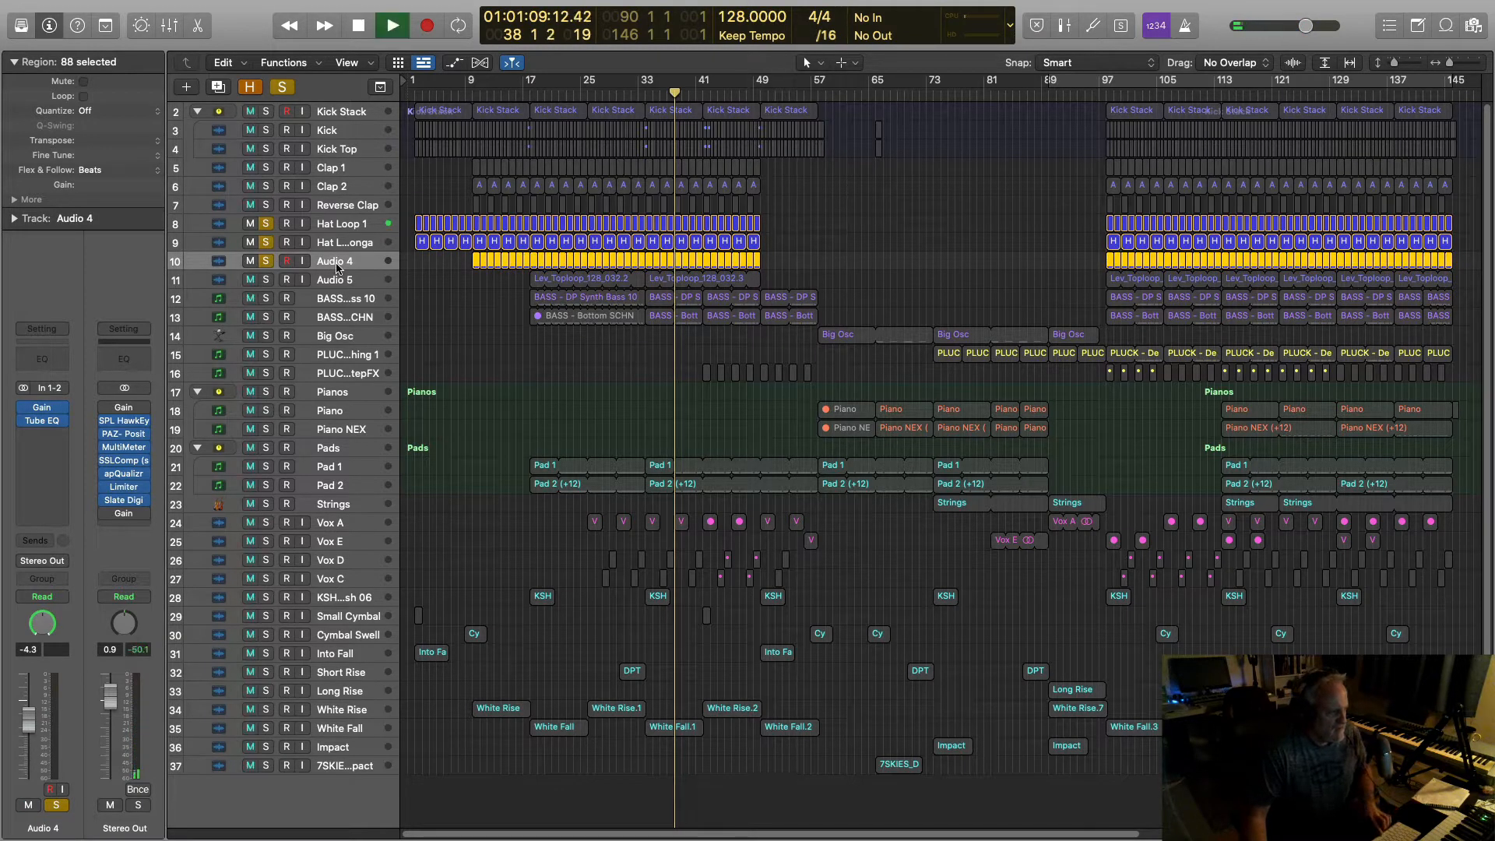
key("space")
Step: Rename the Audio 4 track to 'Shaker' and resume playback
double_click(327, 261)
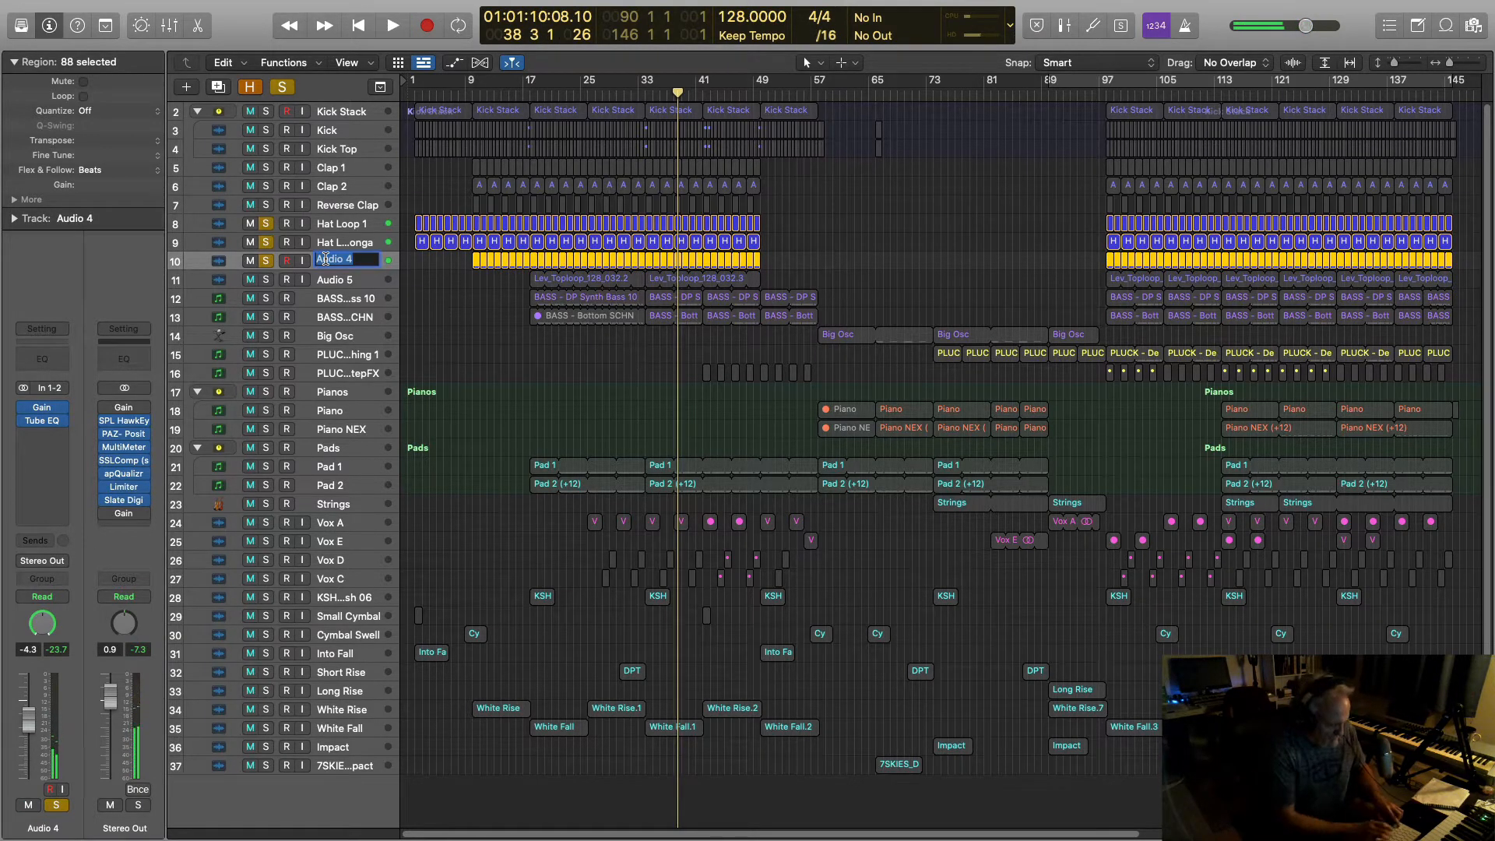
type("Shaker")
key("Return")
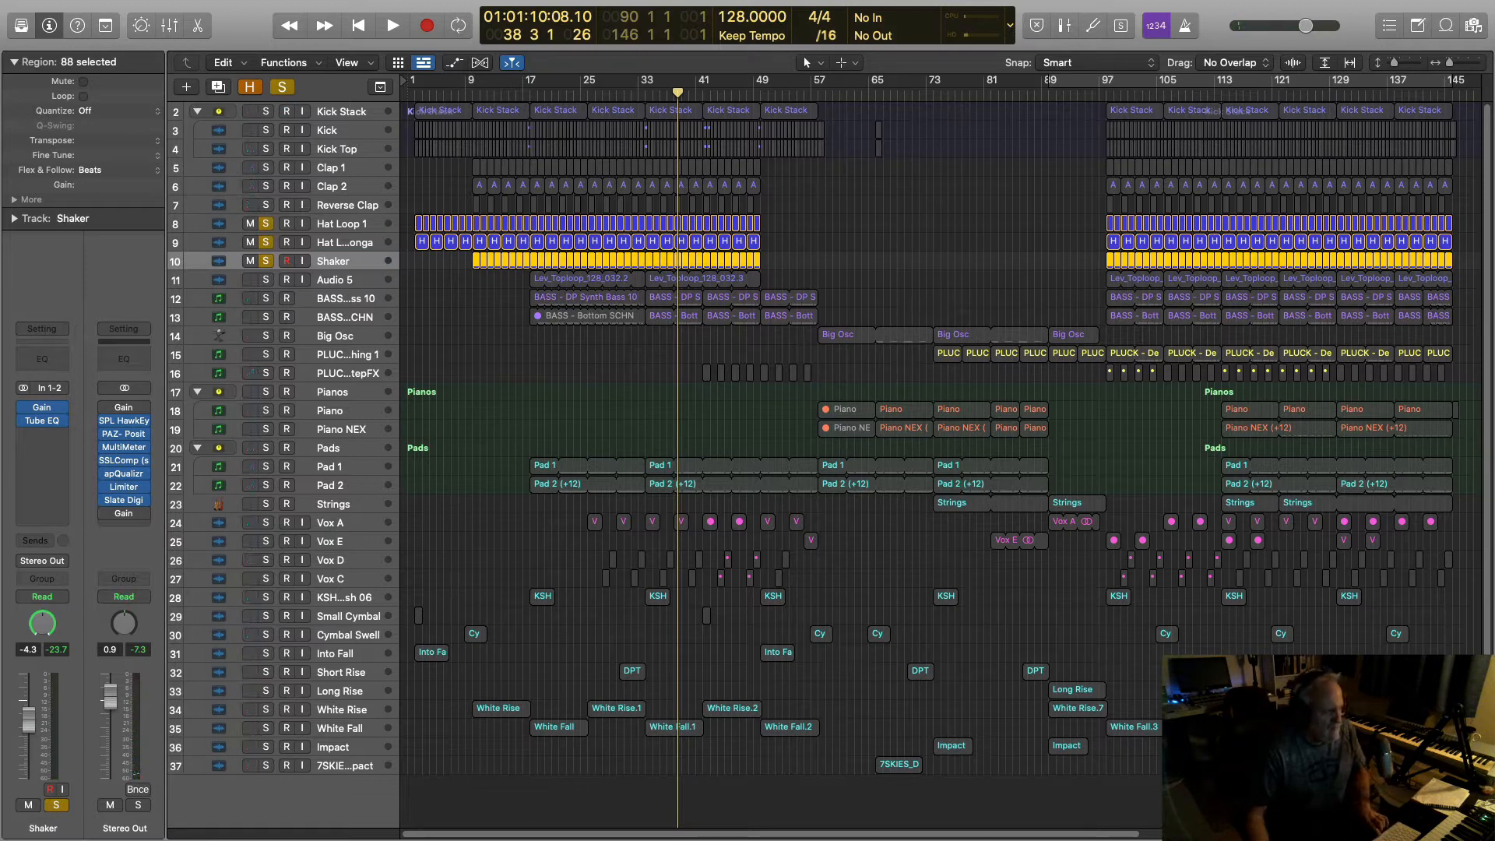
key("space")
key("space")
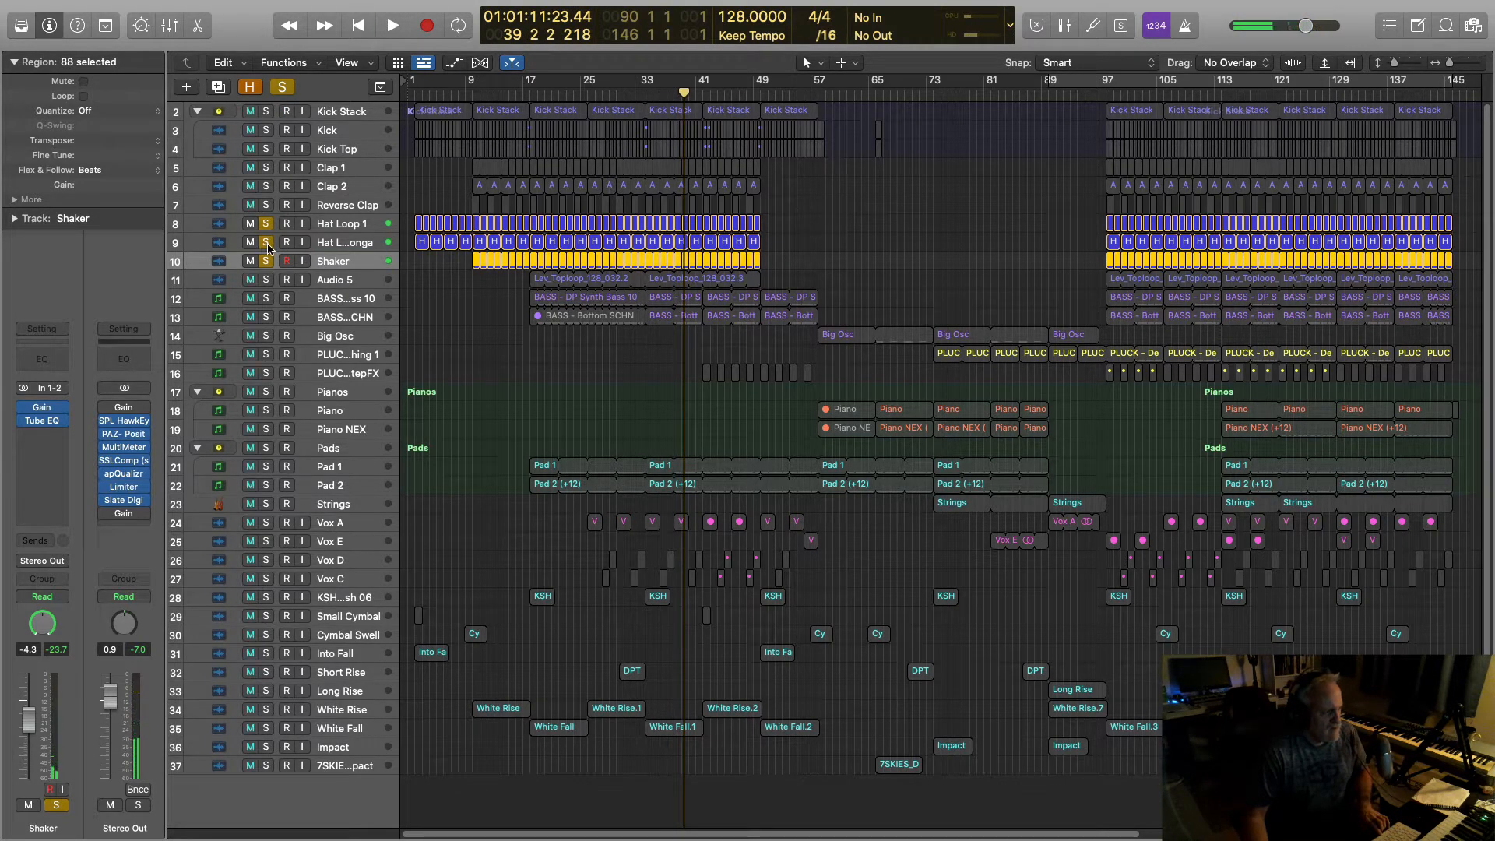
Step: Unsolo both hat loops and Shaker, then solo and select Audio 5
left_click(265, 242)
left_click(266, 223)
left_click(265, 260)
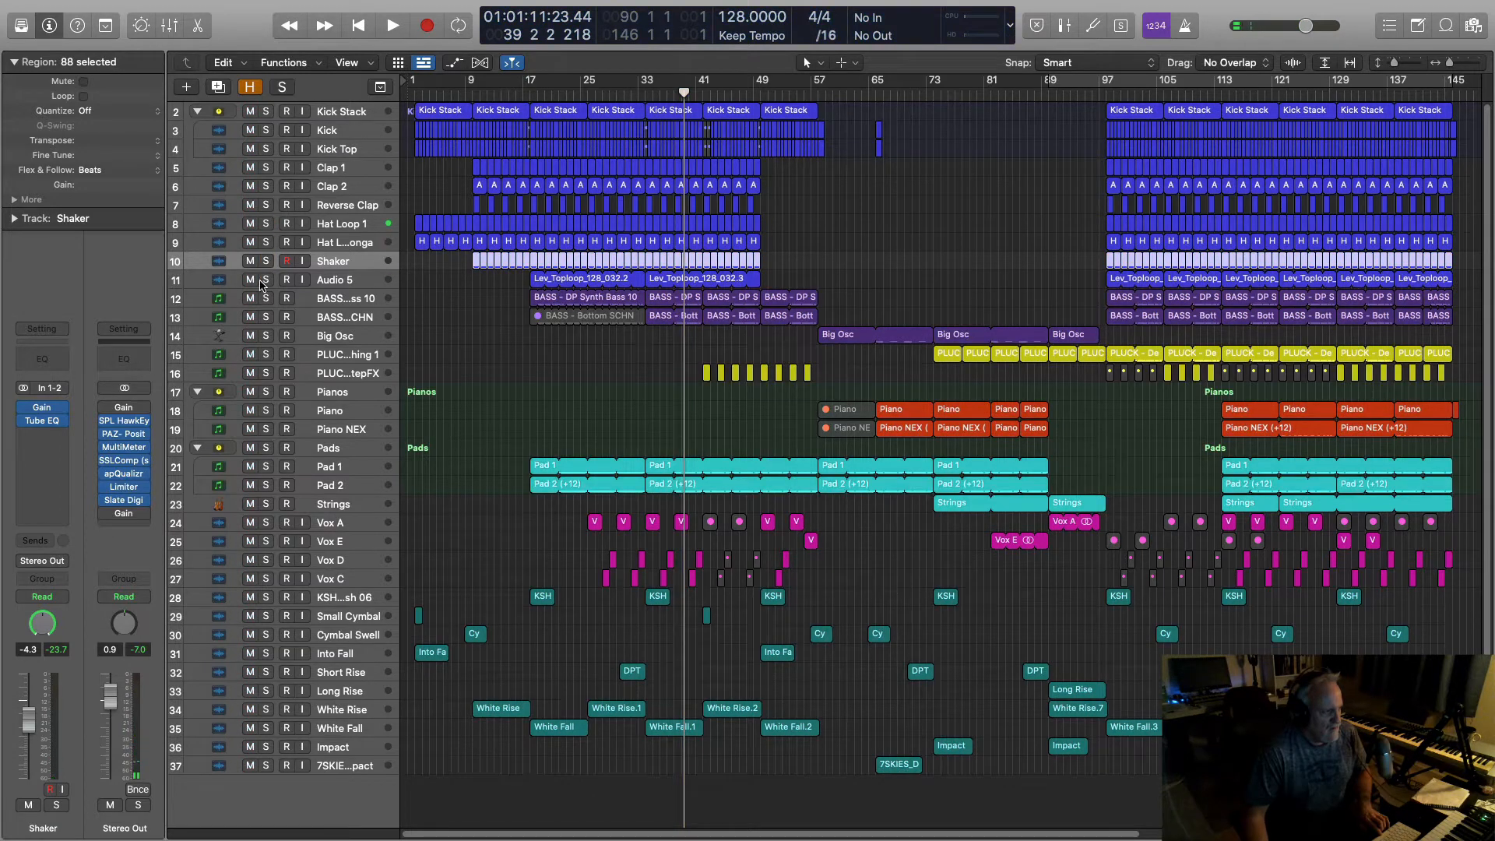
left_click(264, 280)
left_click(331, 280)
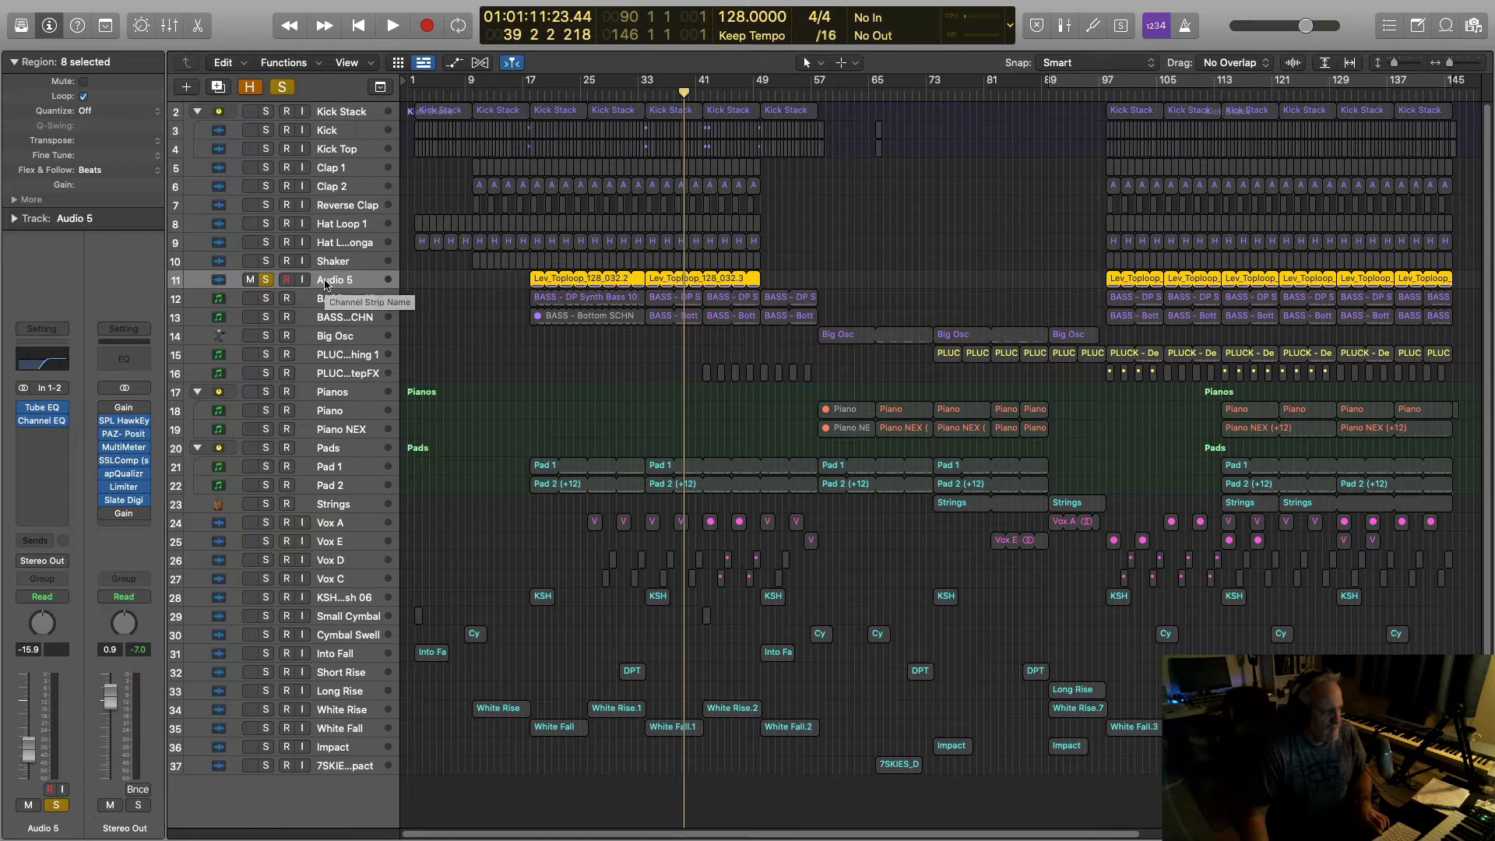
Step: Listen to the soloed Audio 5 toploop, then unsolo it so the full mix plays
key("space")
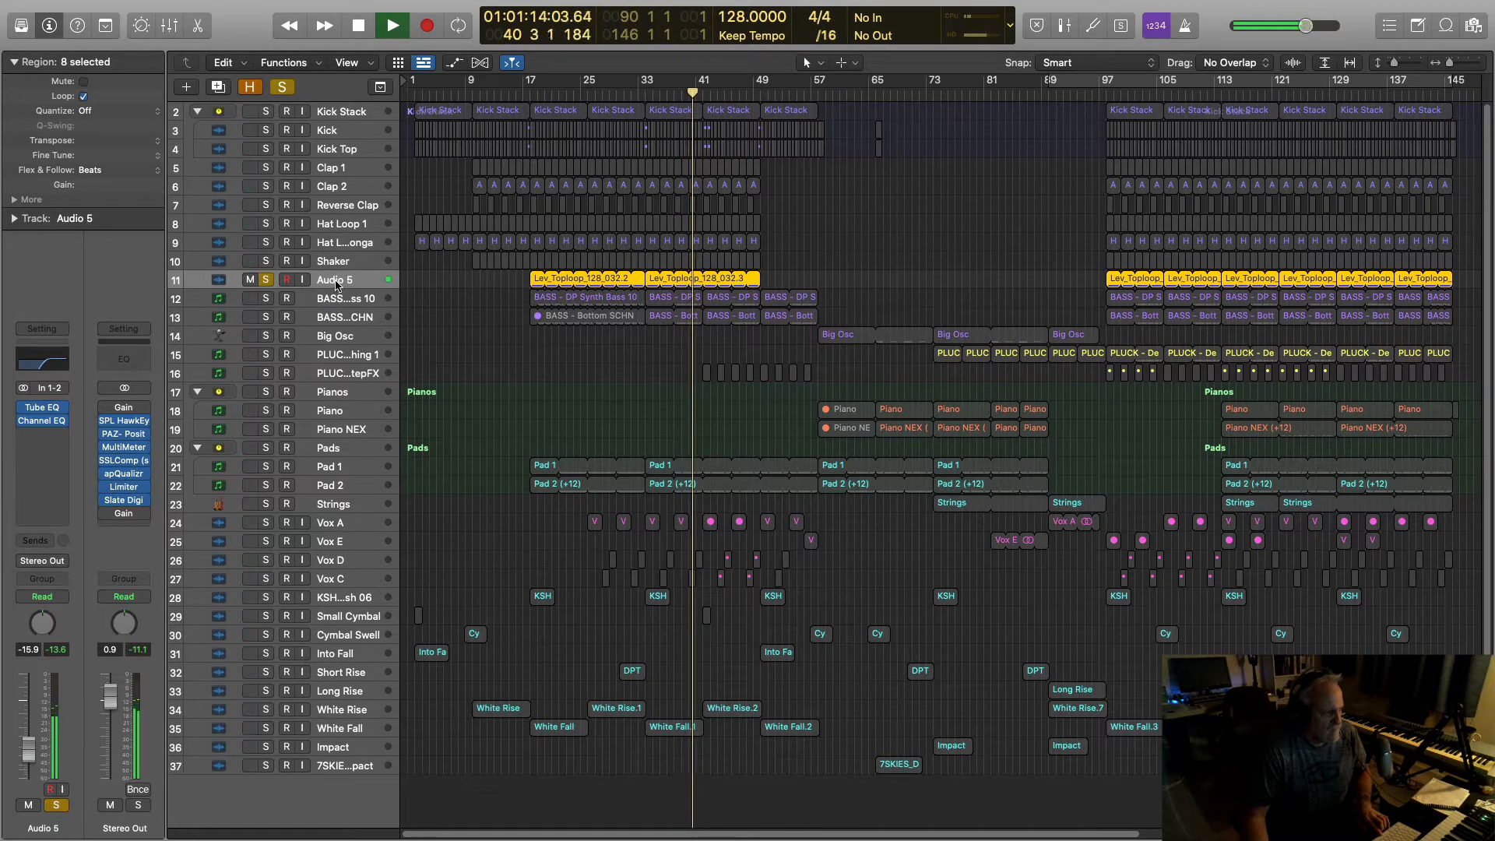
key("space")
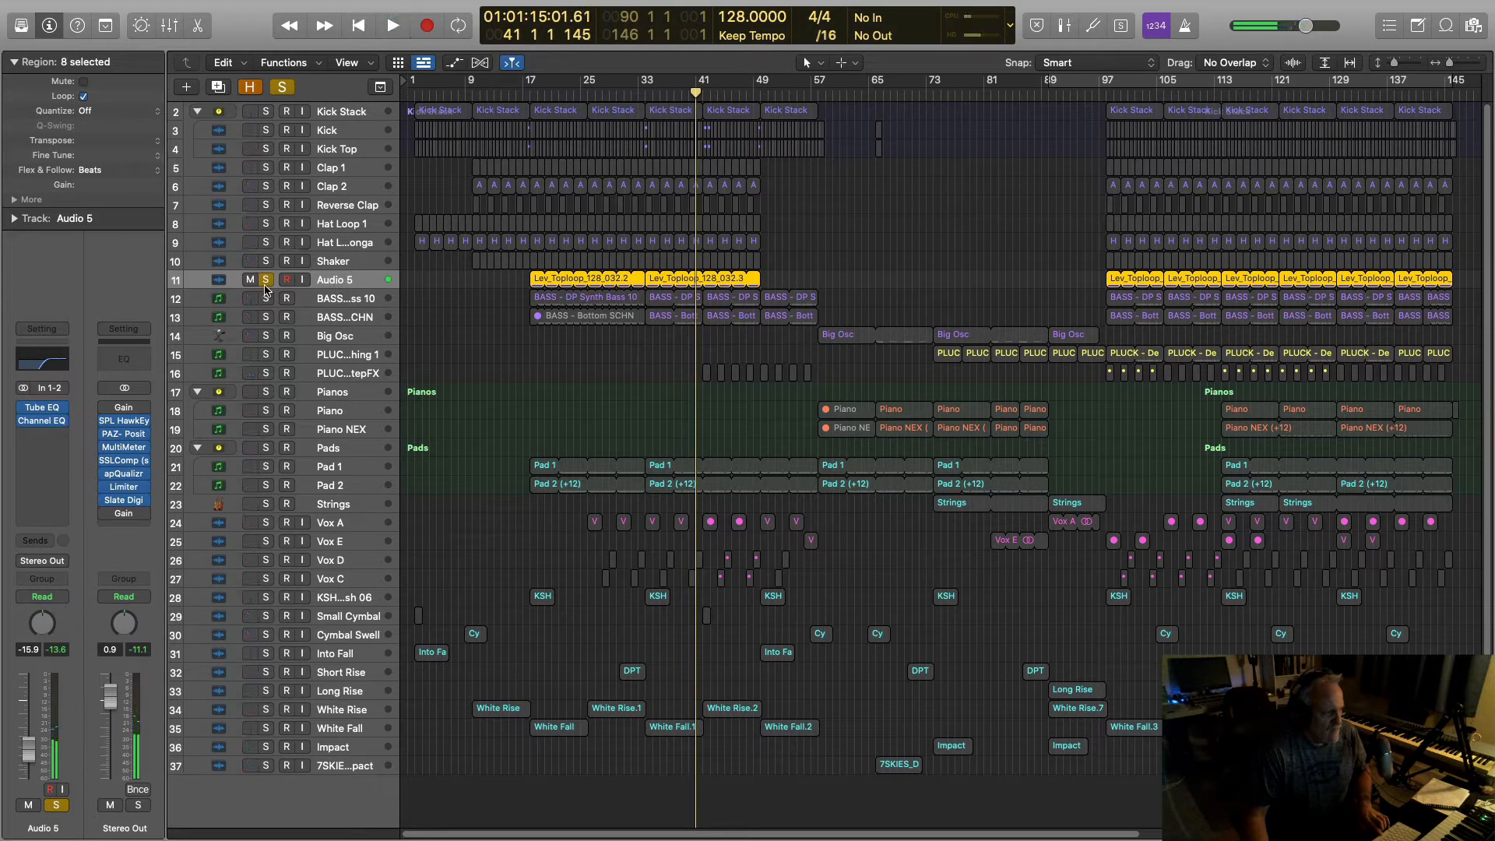
left_click(266, 281)
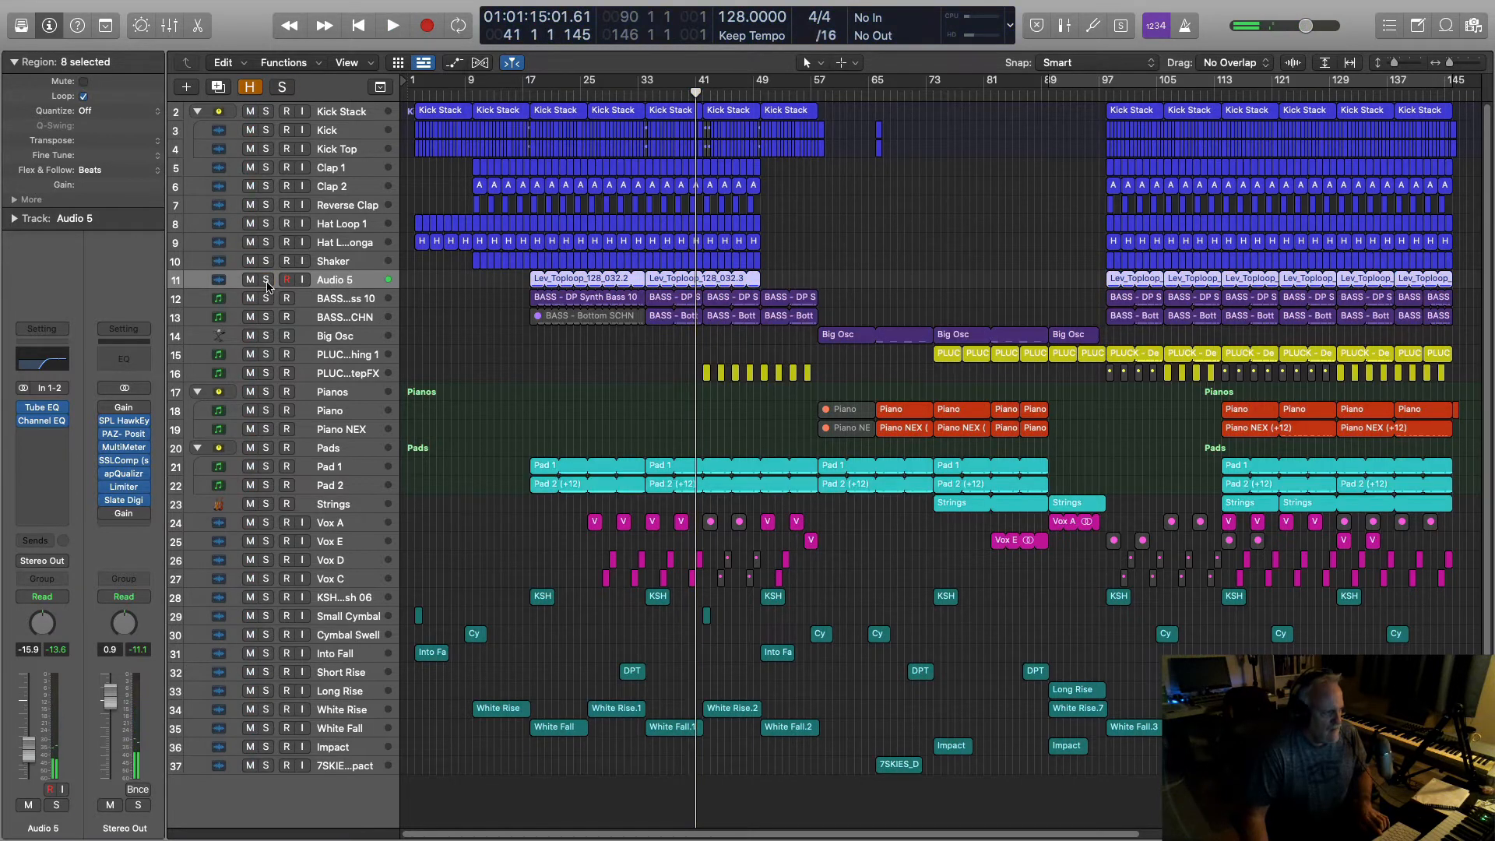
left_click(326, 300)
Step: Solo both bass tracks and open Bottom SCHN's Channel EQ, moved to the lower right
left_click(267, 299)
left_click(268, 319)
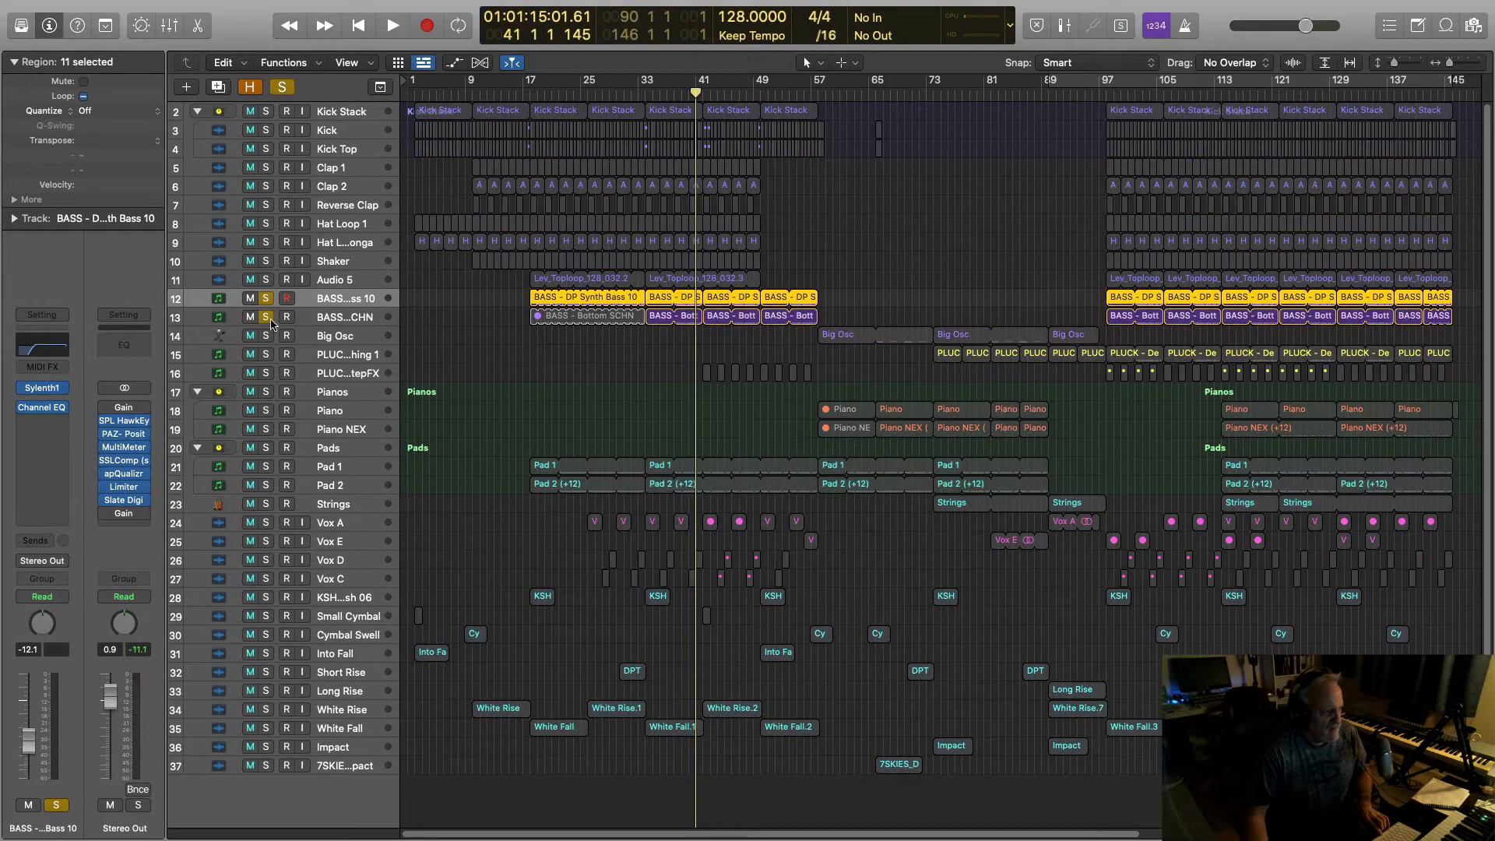
left_click(335, 319)
left_click(47, 341)
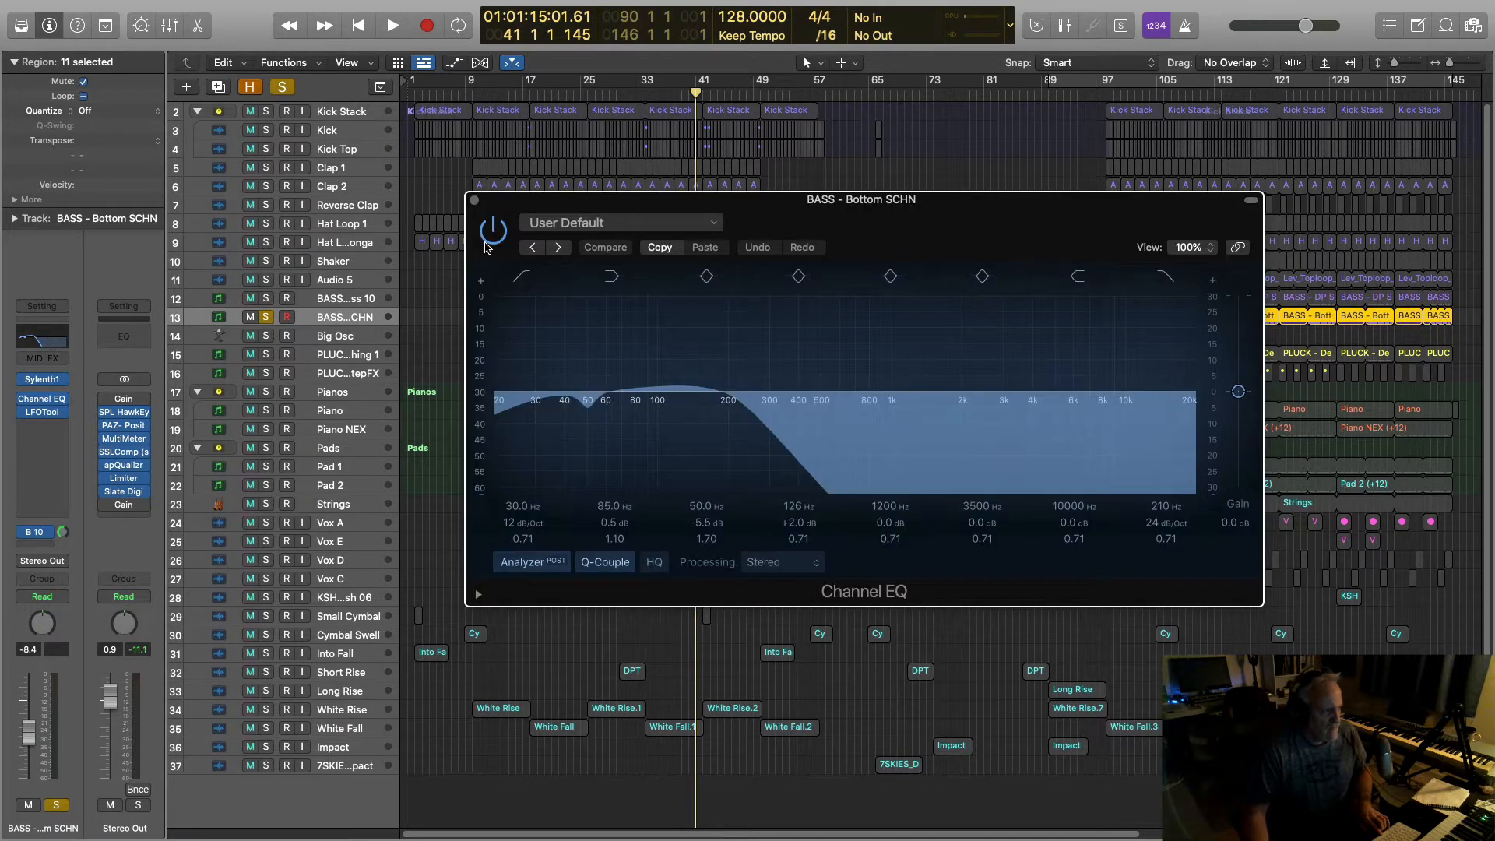
left_click_drag(511, 207, 815, 441)
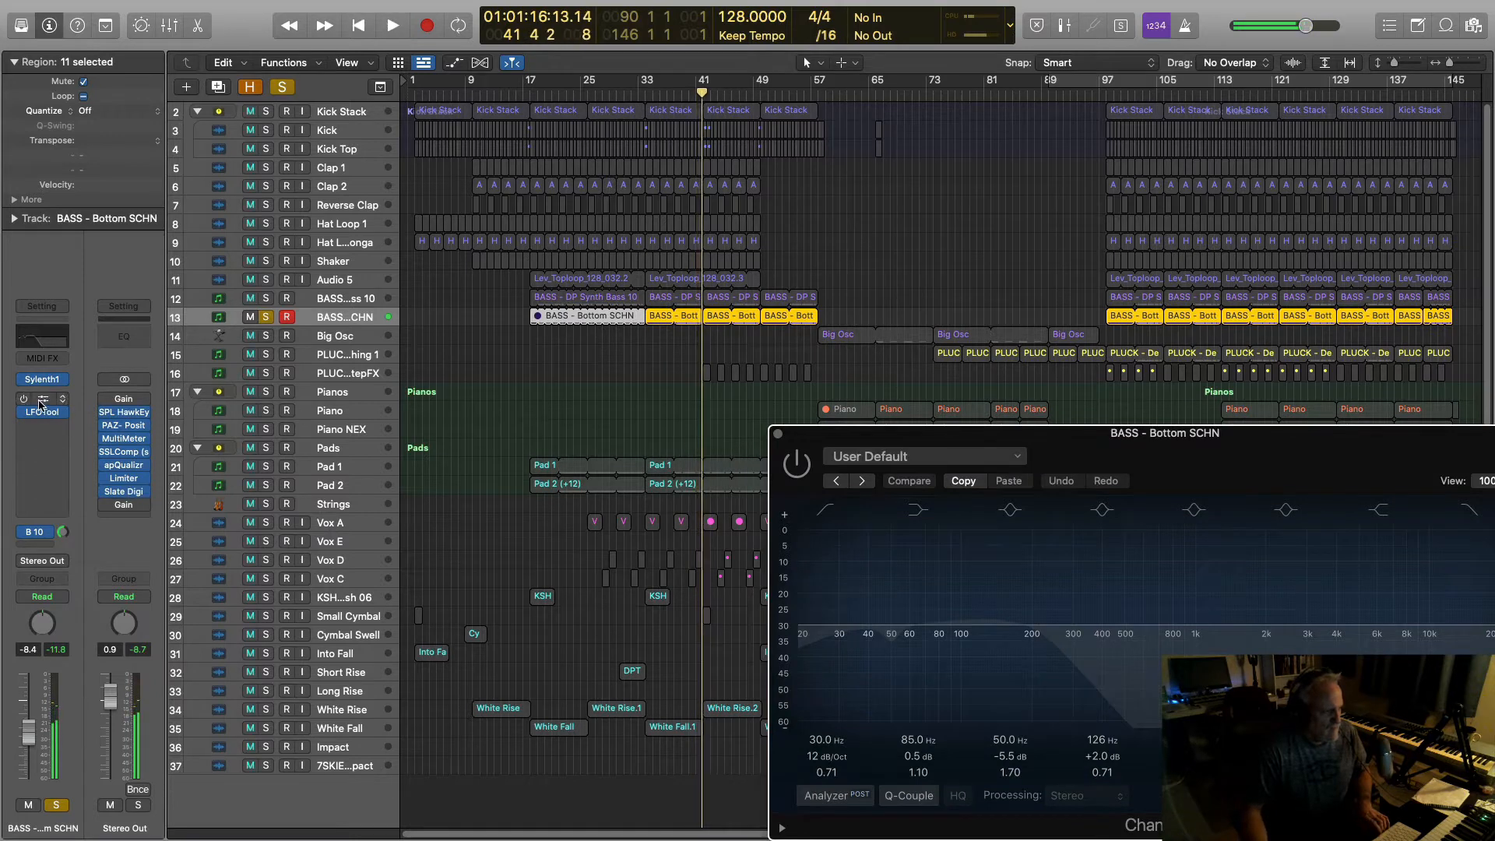
Step: Audition the soloed basses, then open DP Synth Bass 10's Channel EQ
key("space")
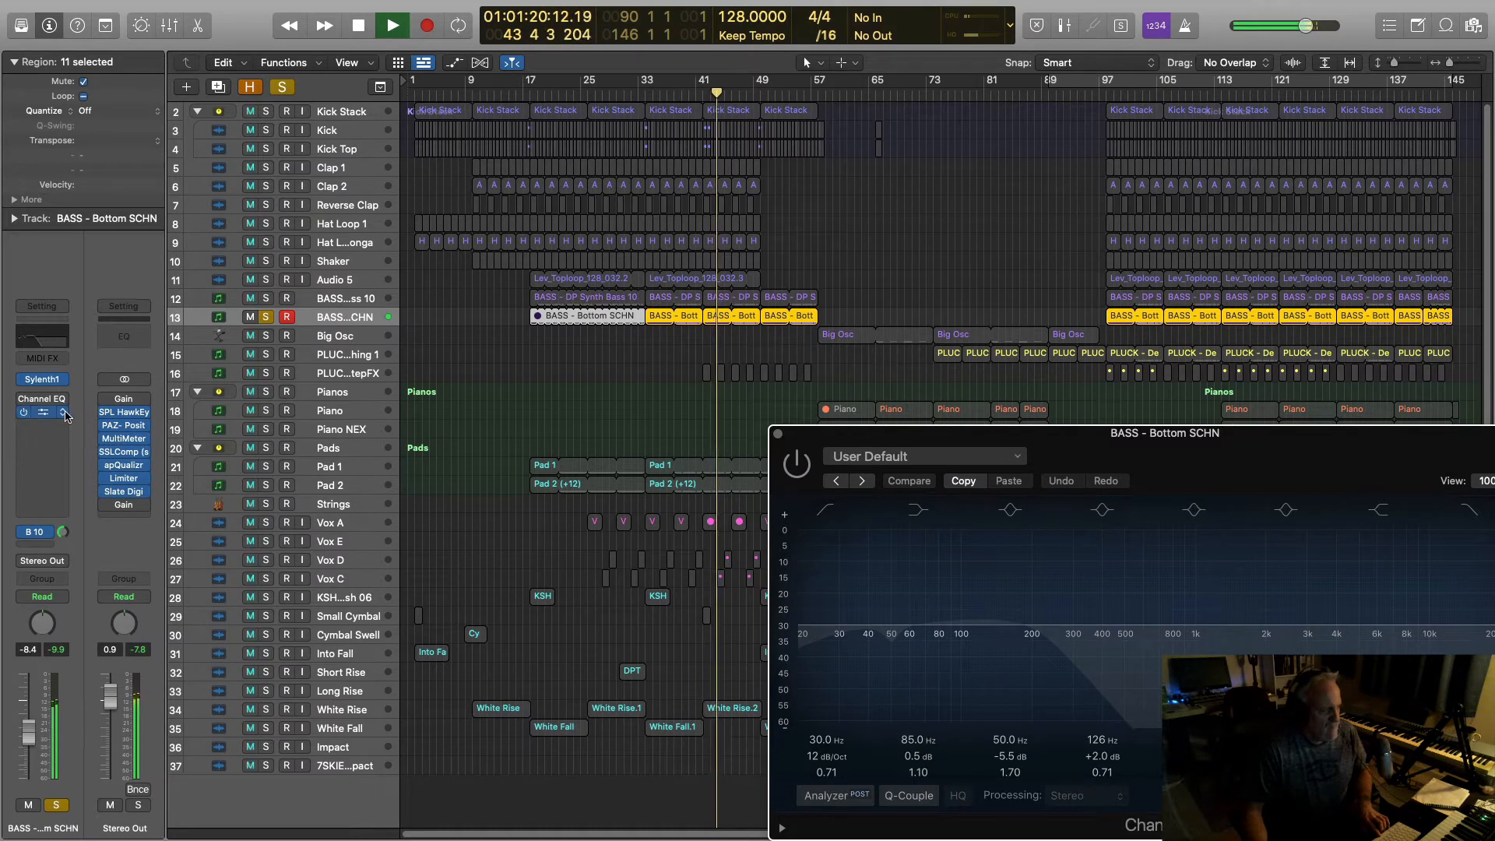
key("space")
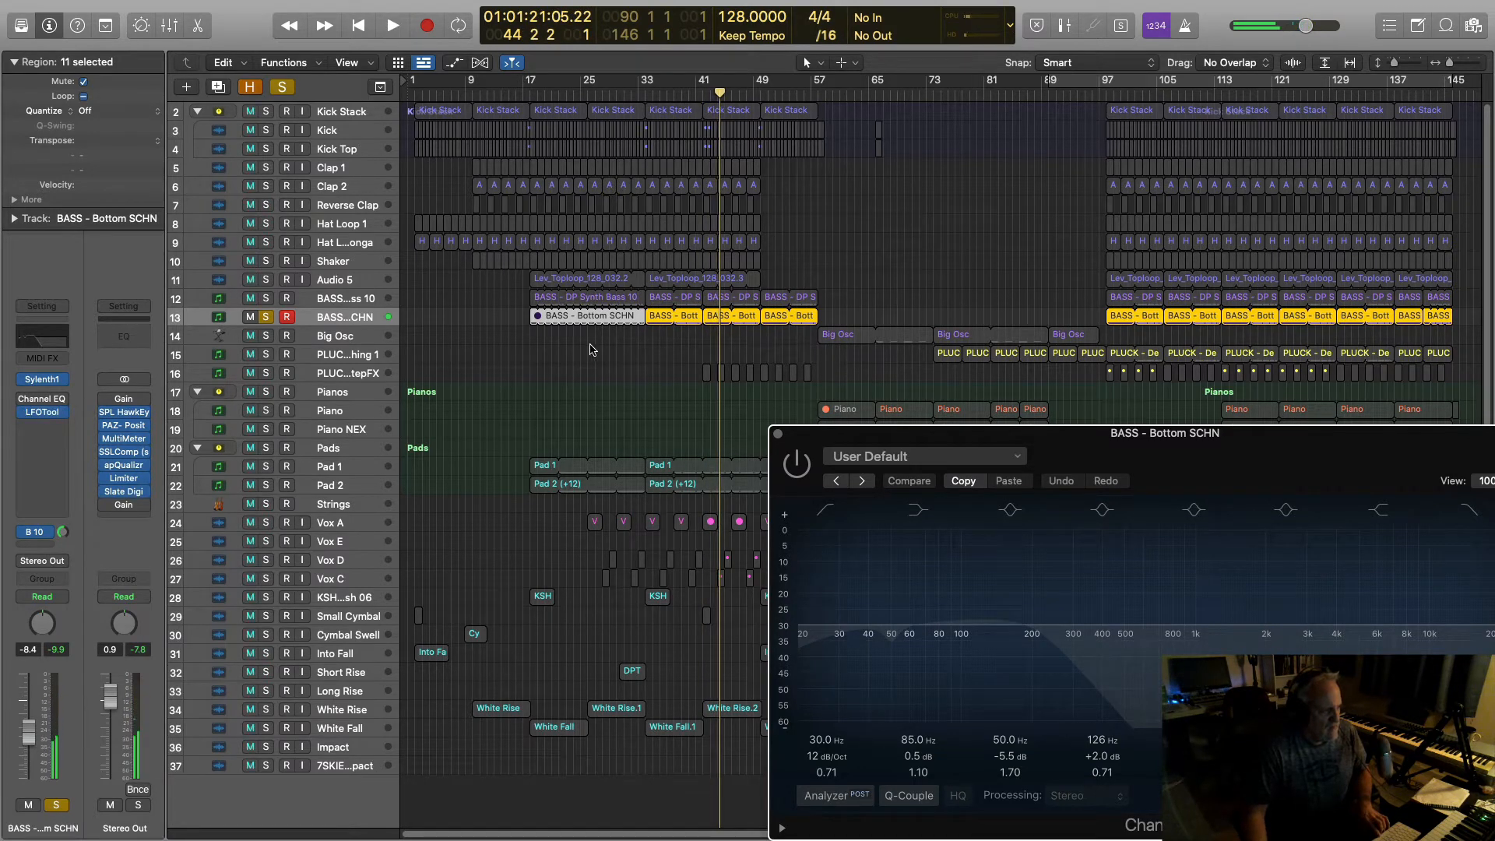
left_click(343, 300)
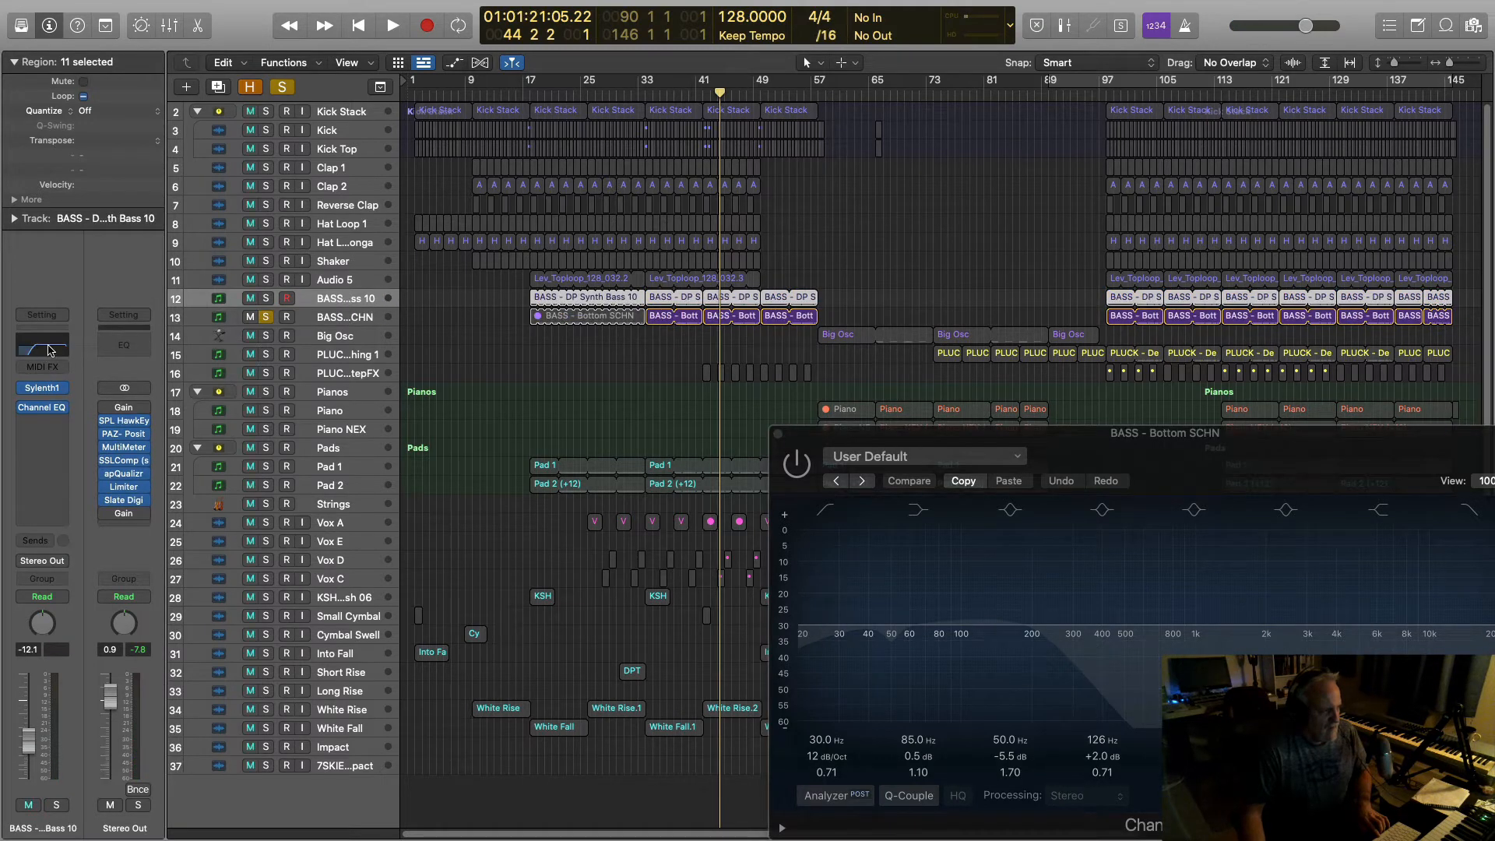
left_click(47, 350)
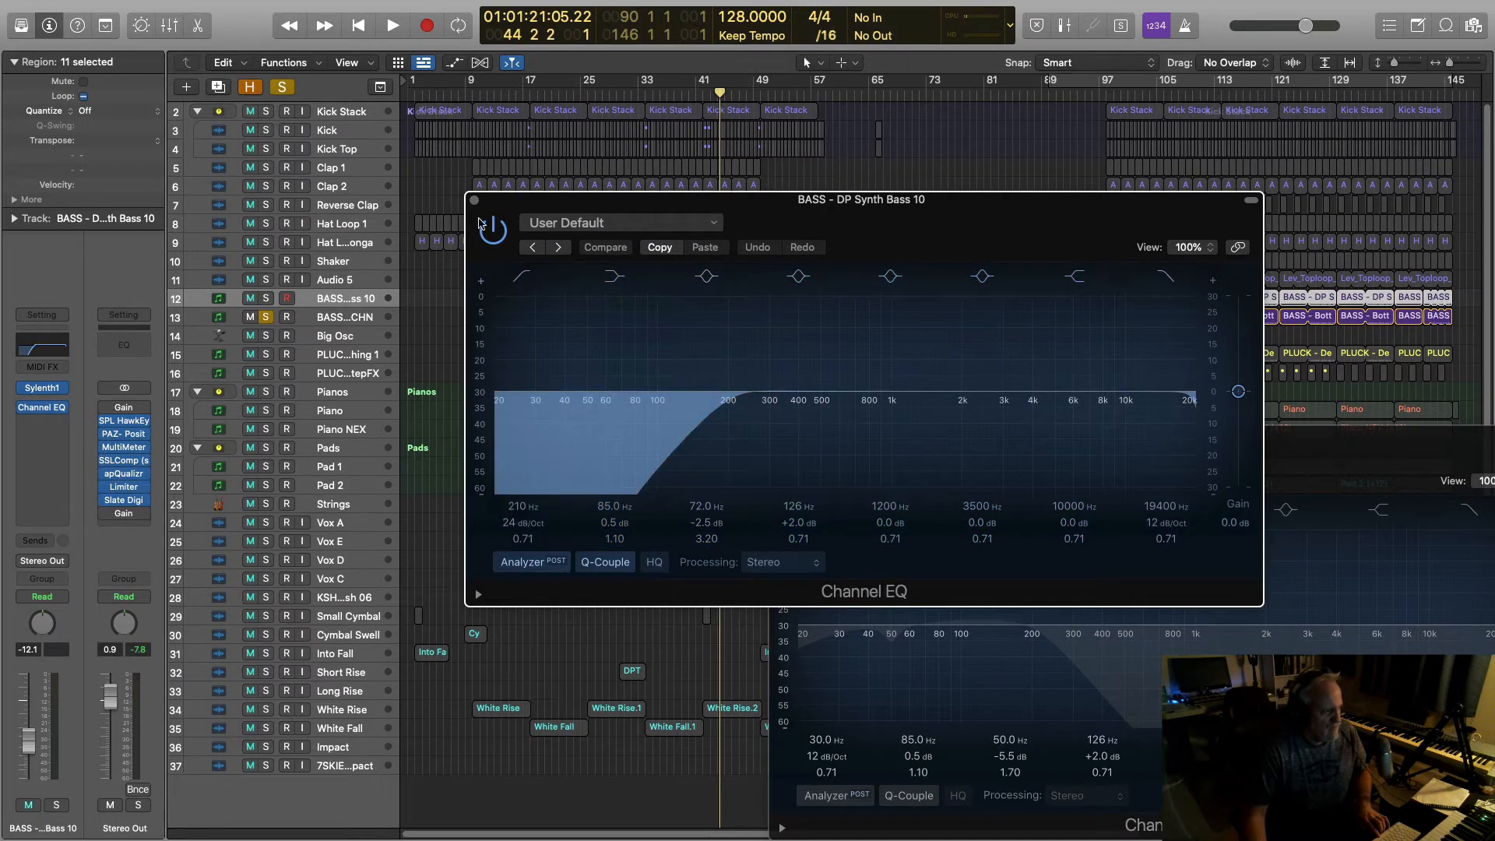
Step: Play DP Synth Bass 10 soloed through its 210 Hz, 24 dB/Oct high-pass, then select Bottom SCHN
left_click(266, 299)
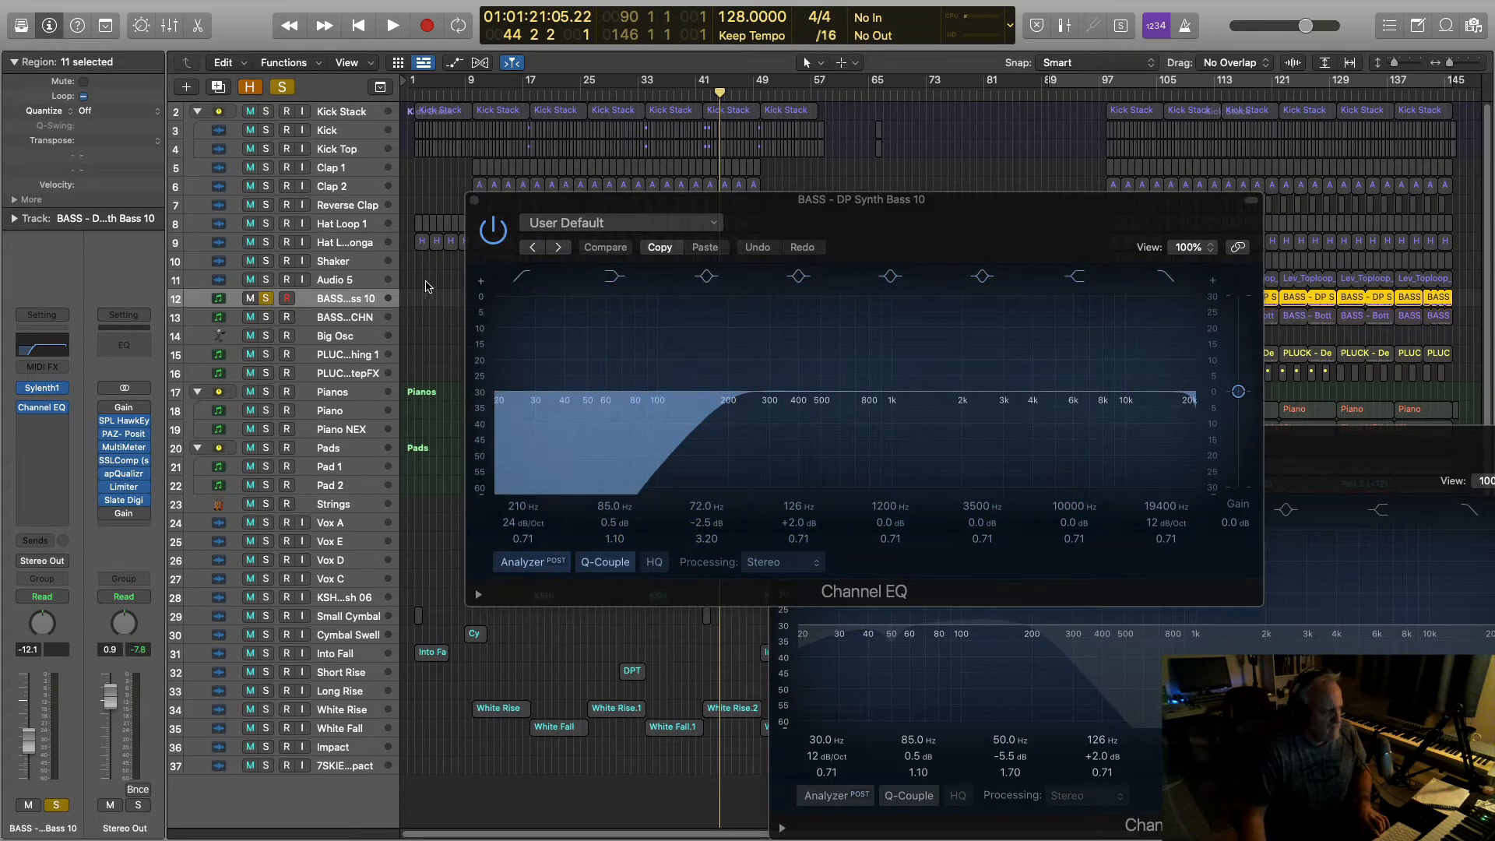
key("space")
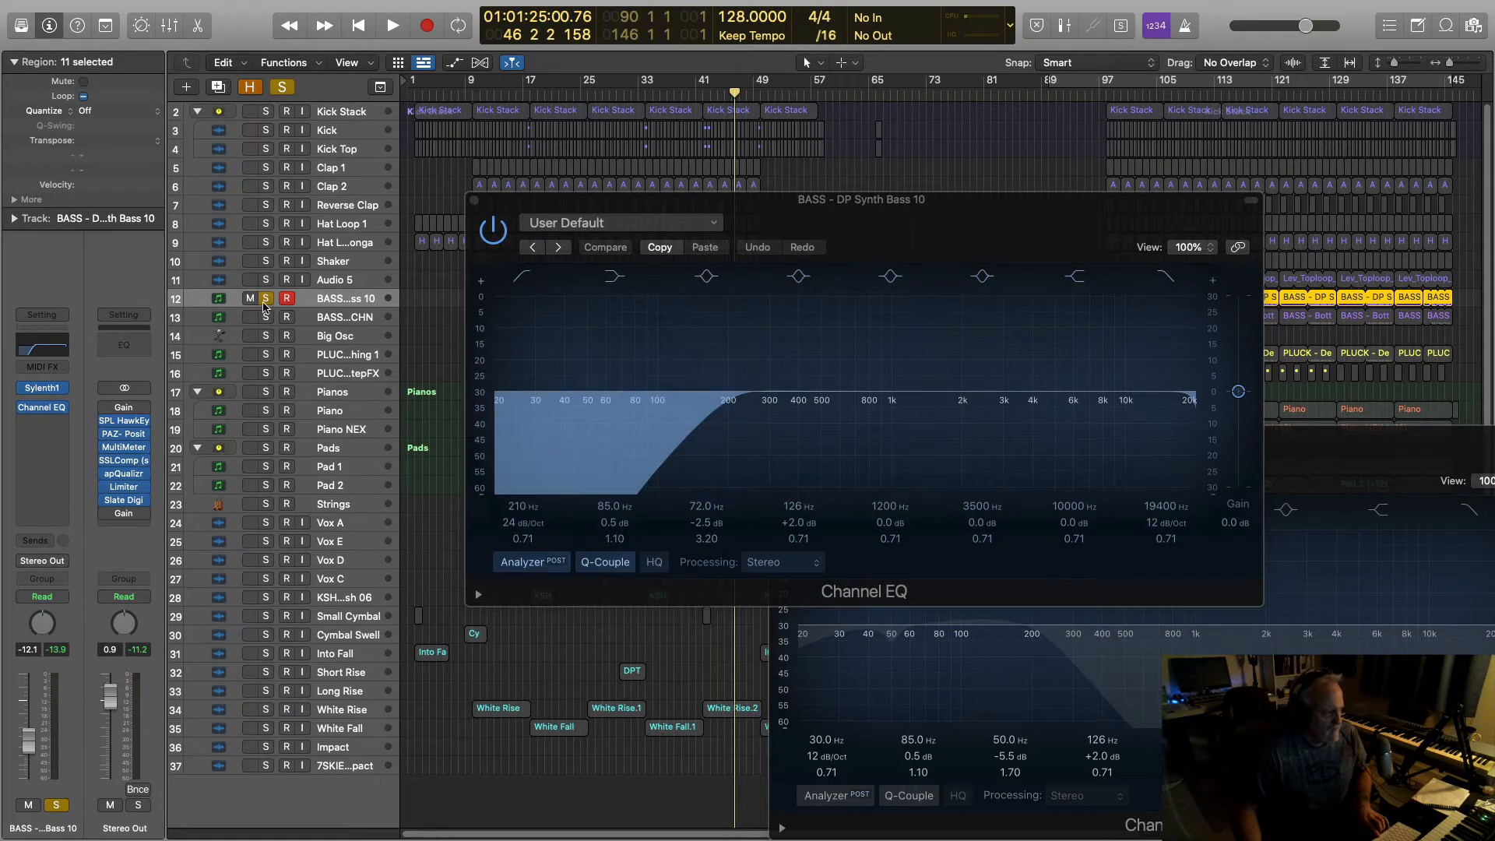
left_click(304, 319)
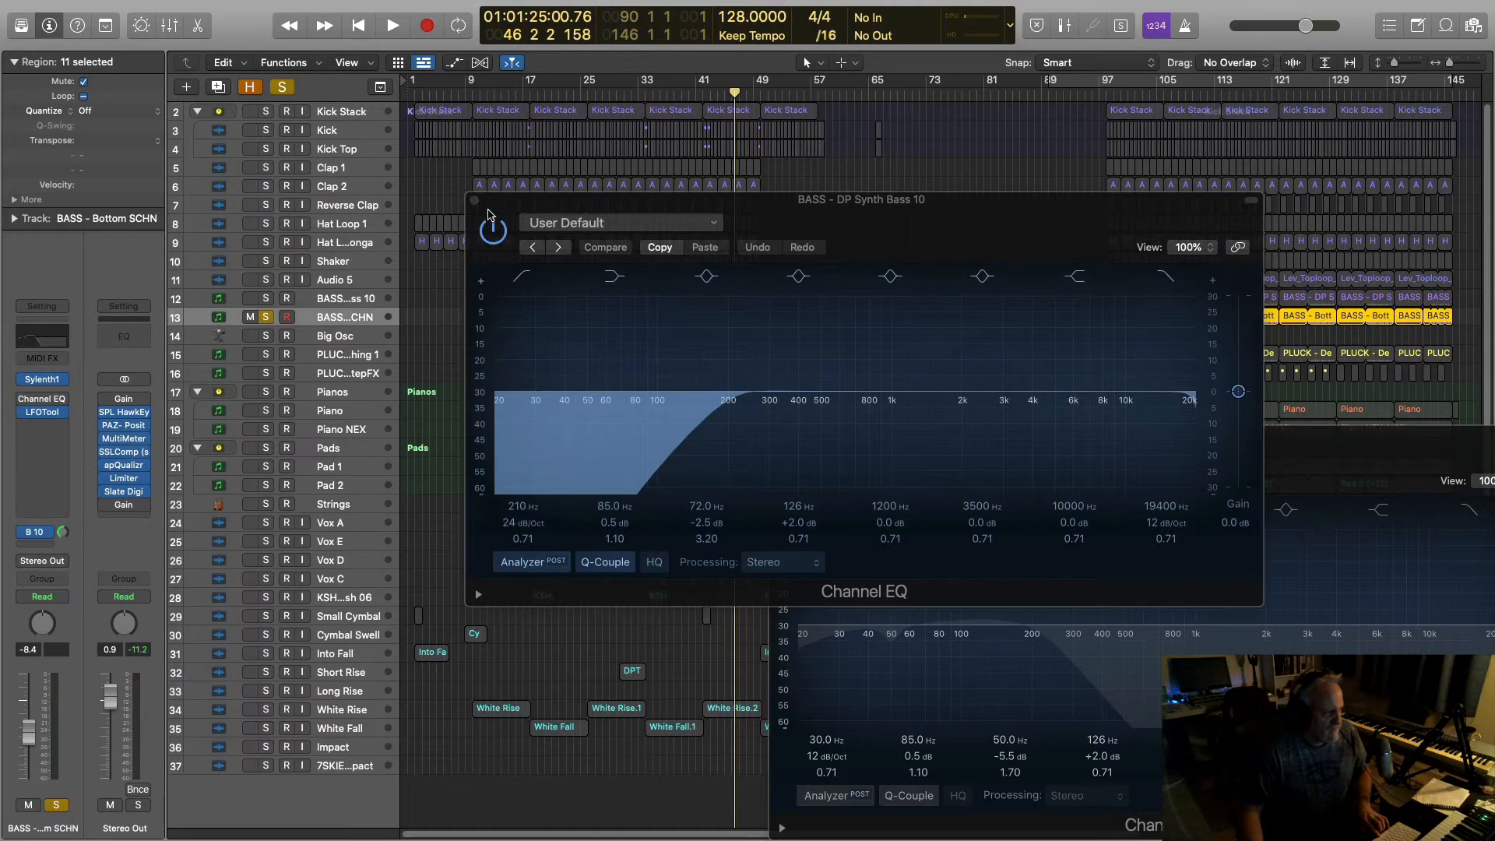
Step: Close the Bass 10 EQ and switch the Bottom SCHN Channel EQ on, toggling LFOTool bypass off and on
left_click(476, 202)
left_click_drag(909, 433, 651, 257)
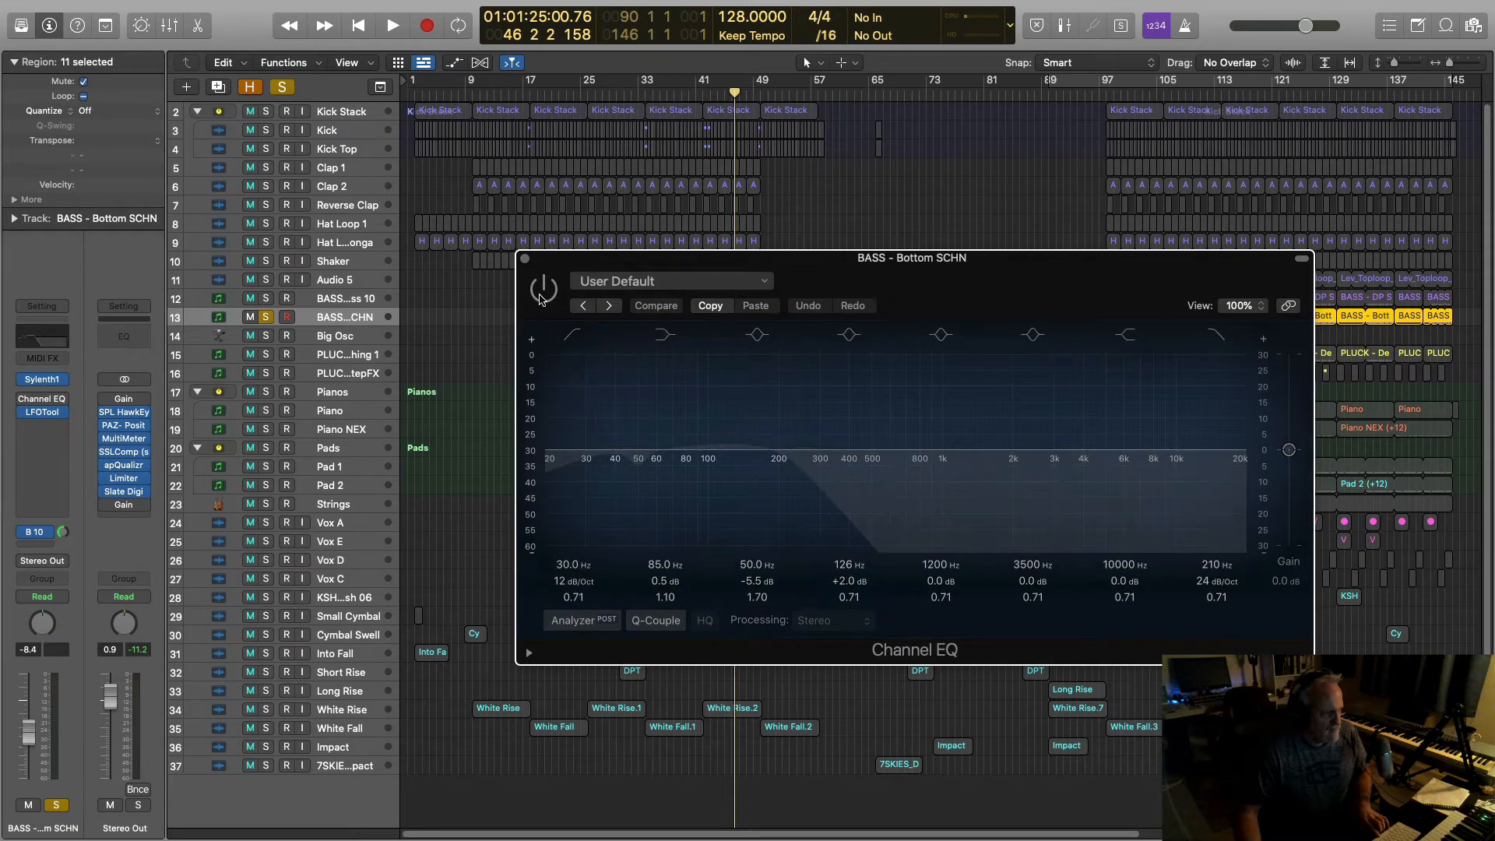
left_click(543, 289)
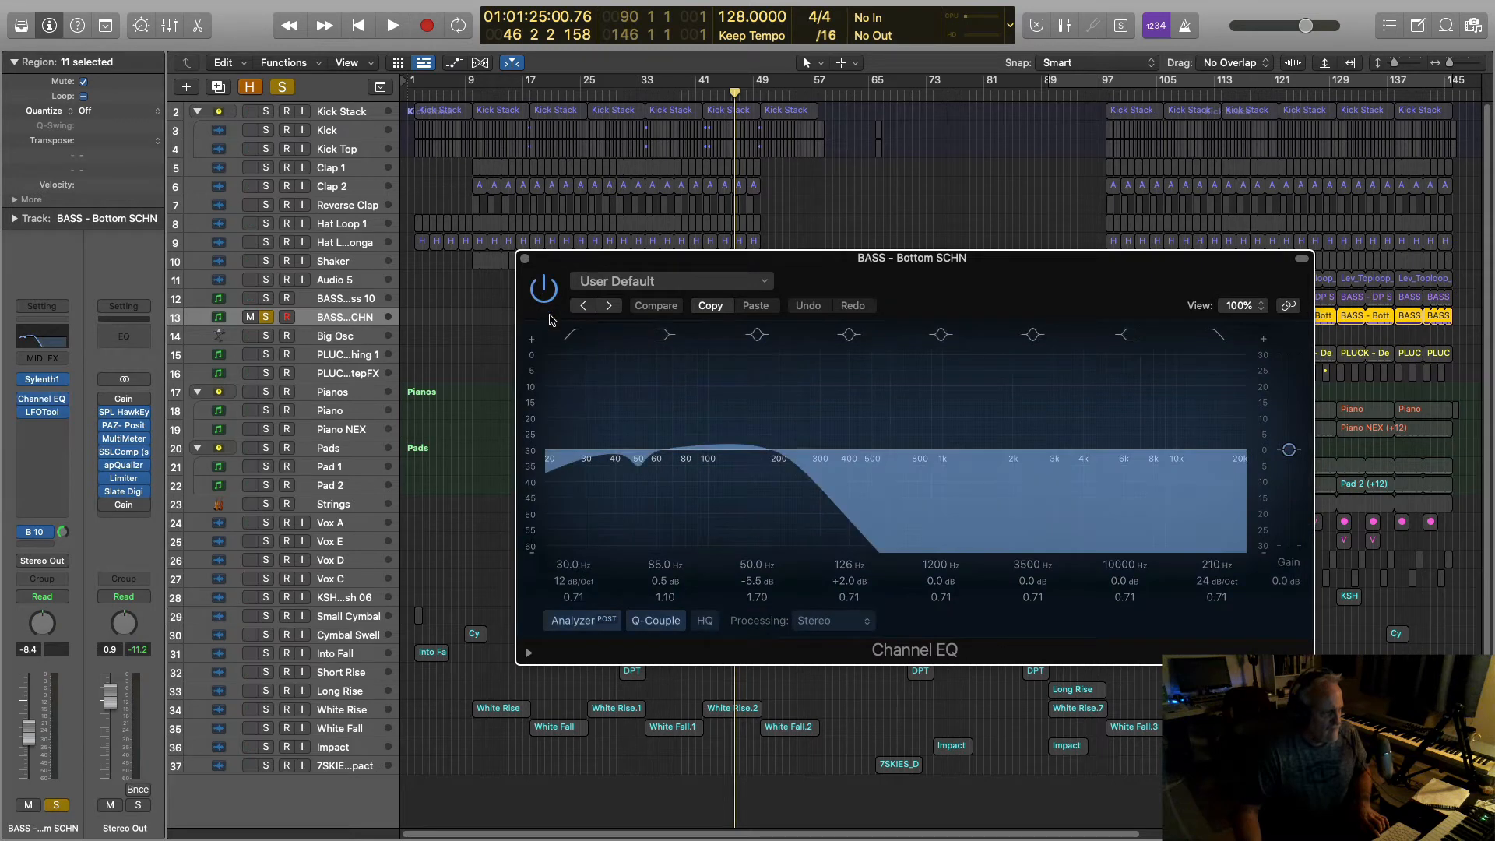
left_click(24, 413)
left_click(25, 413)
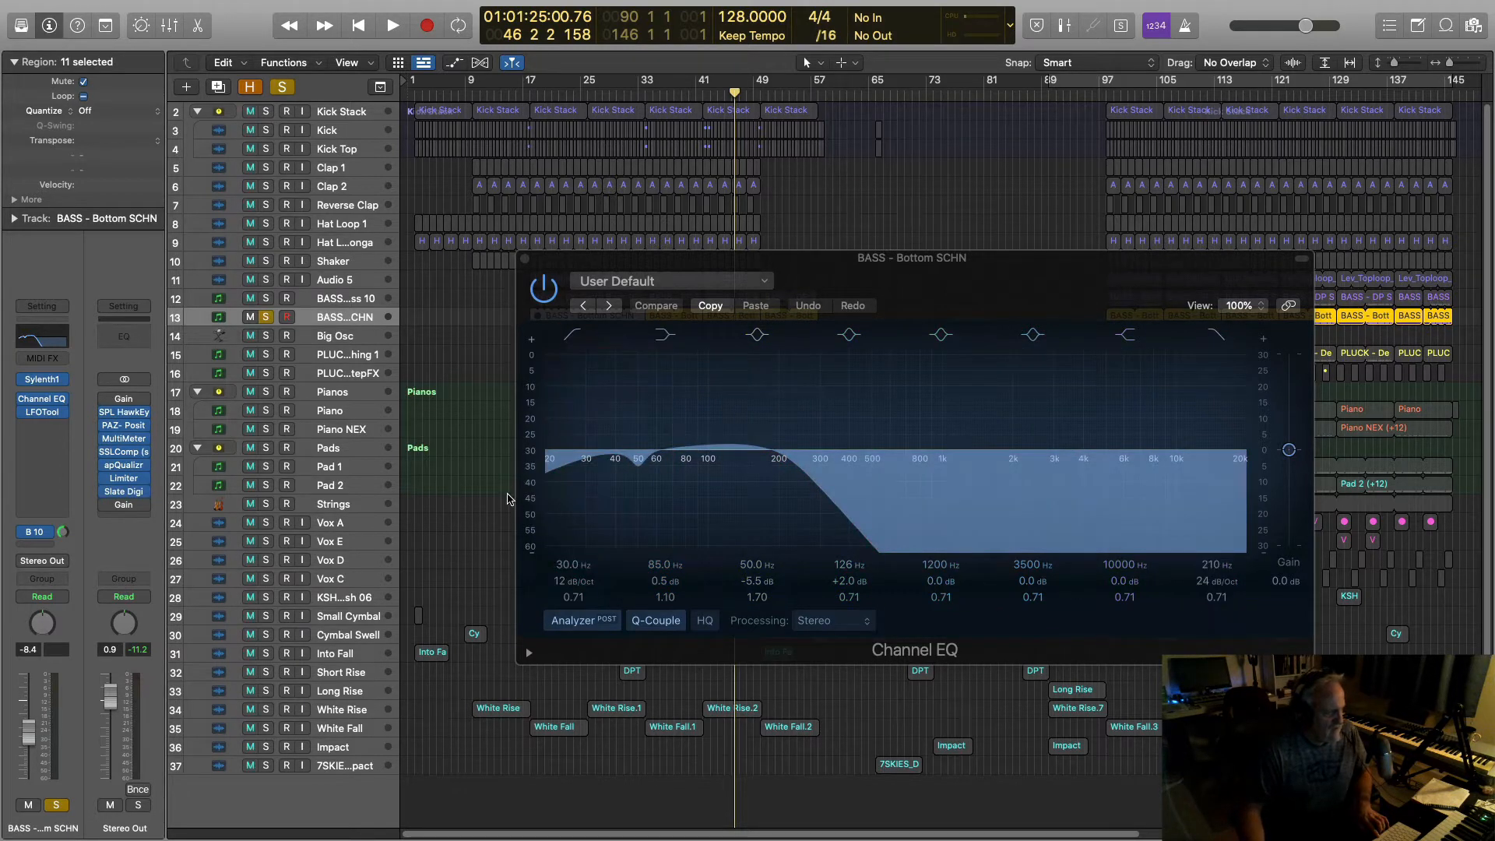
Step: Audition the equalised bass, then close its Channel EQ window and stop playback
key("space")
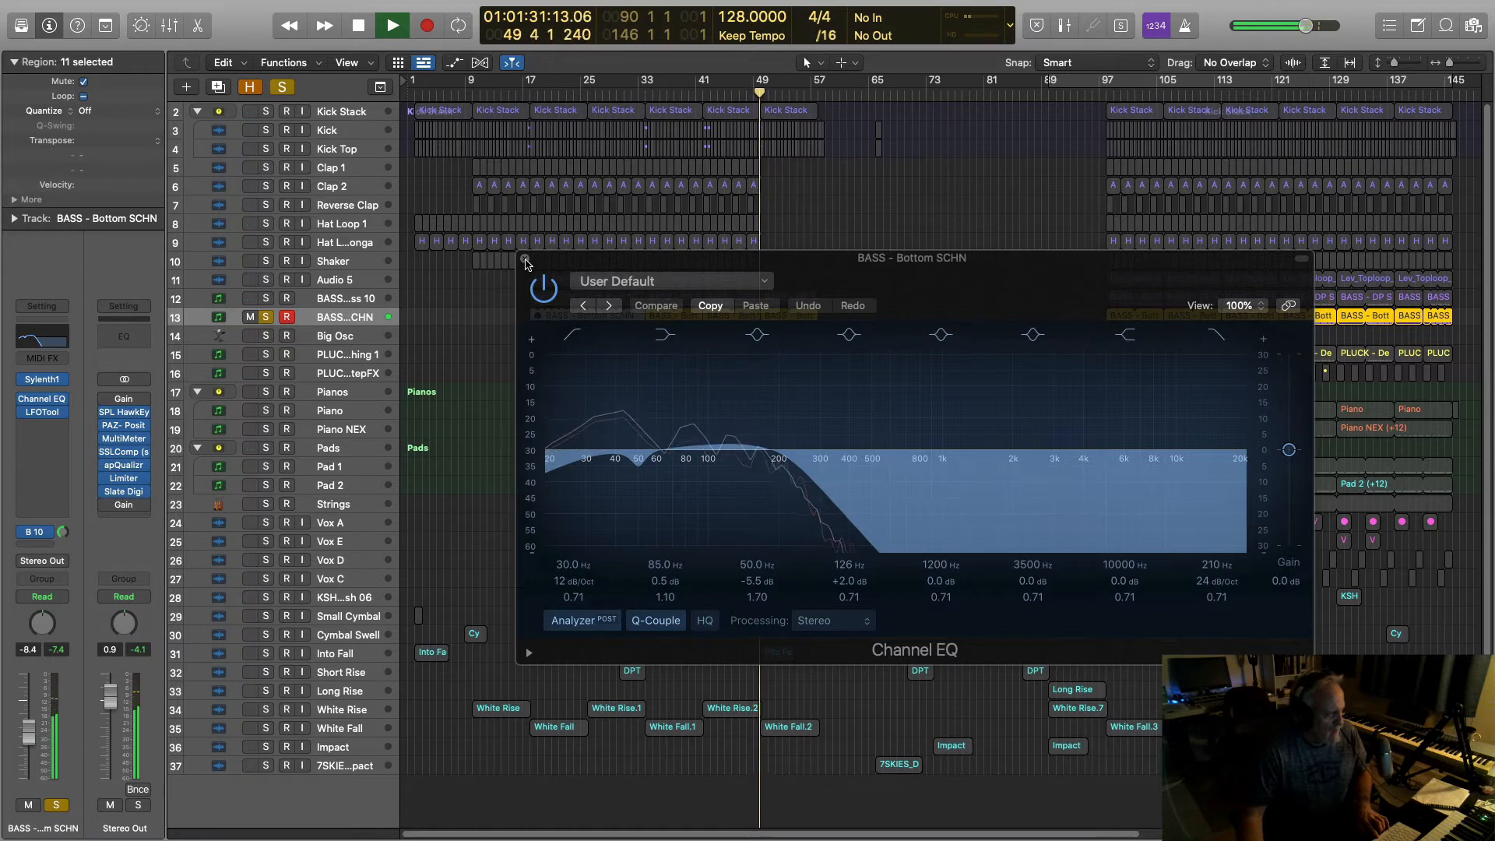
left_click(525, 262)
key("space")
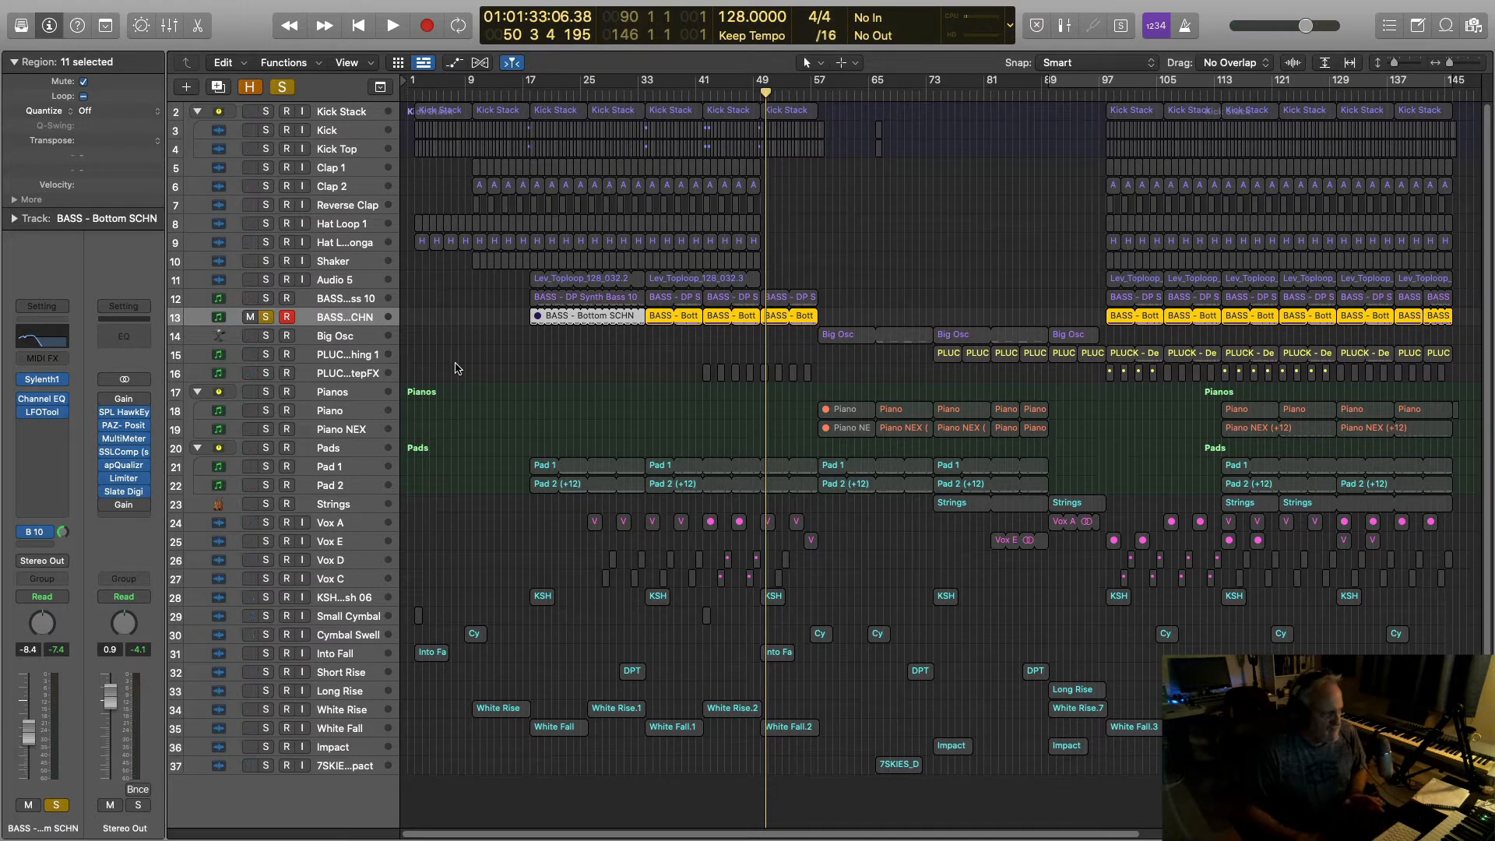
Step: Solo the Big Osc track and audition it from bar 59
left_click(267, 335)
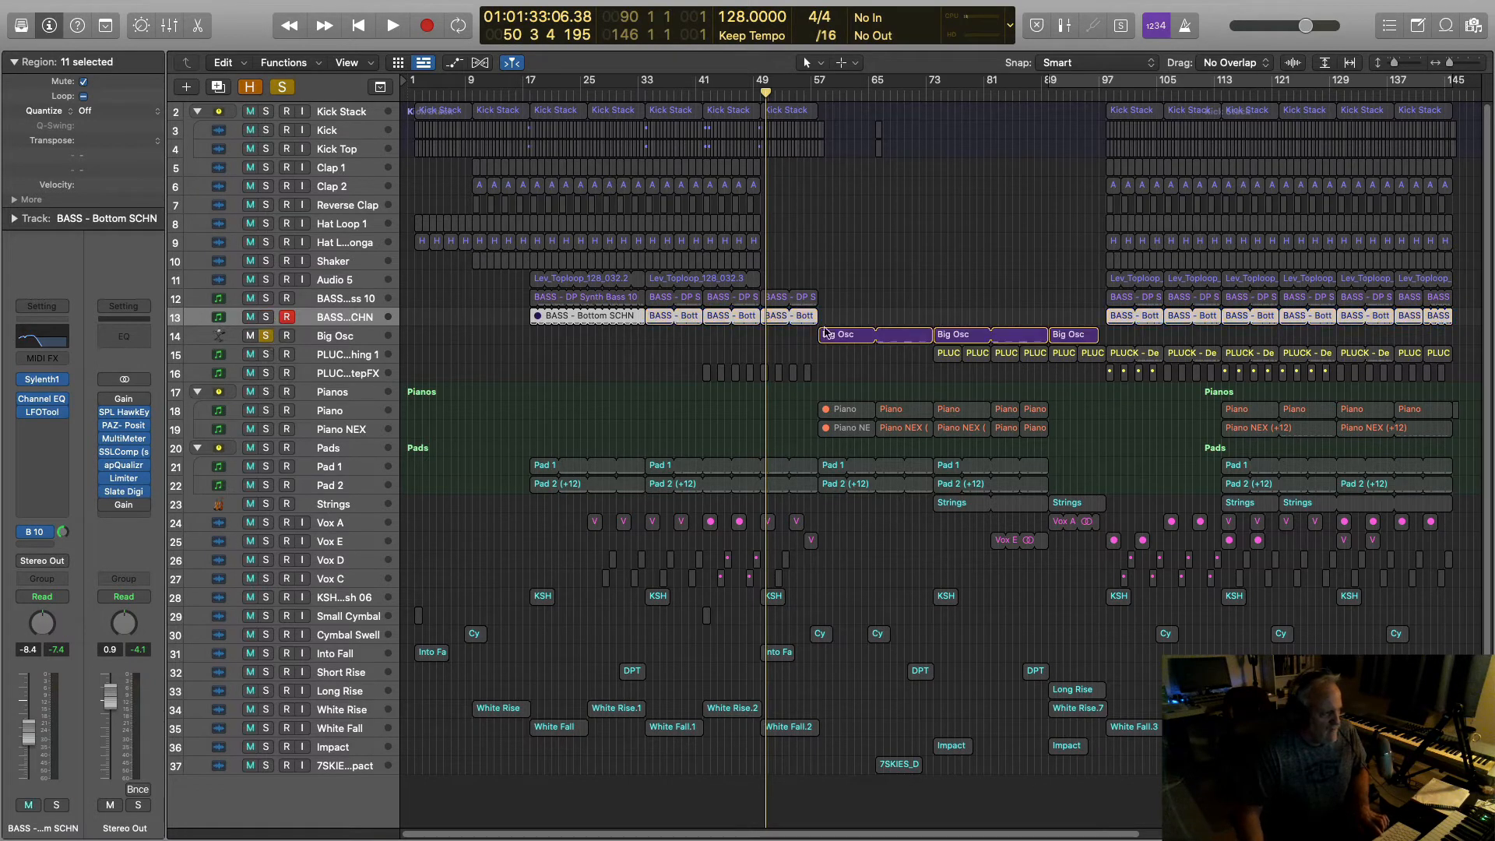
key("space")
left_click(826, 95)
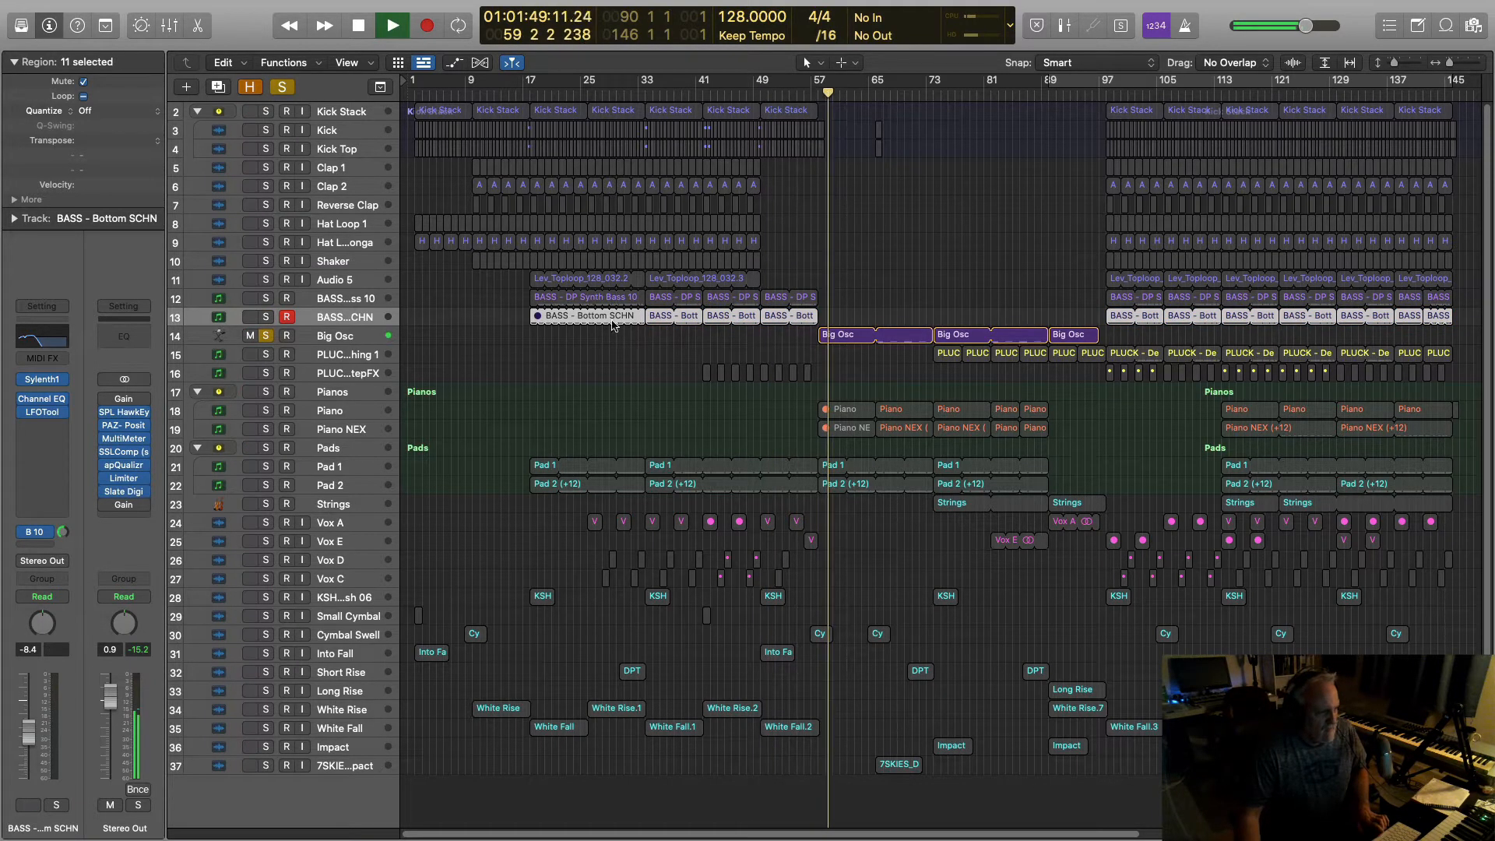
key("space")
key("space")
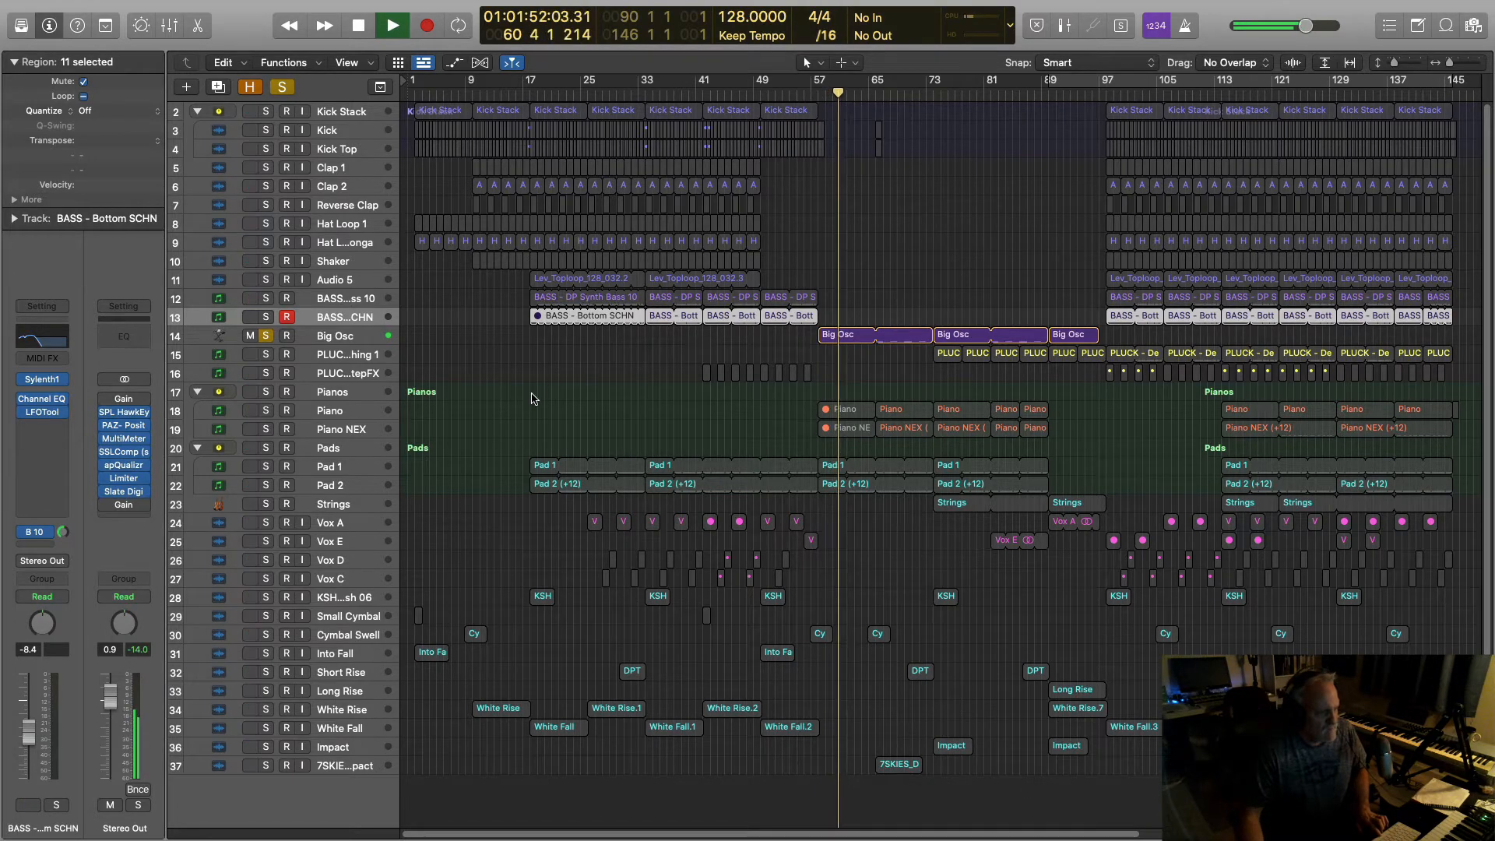
key("space")
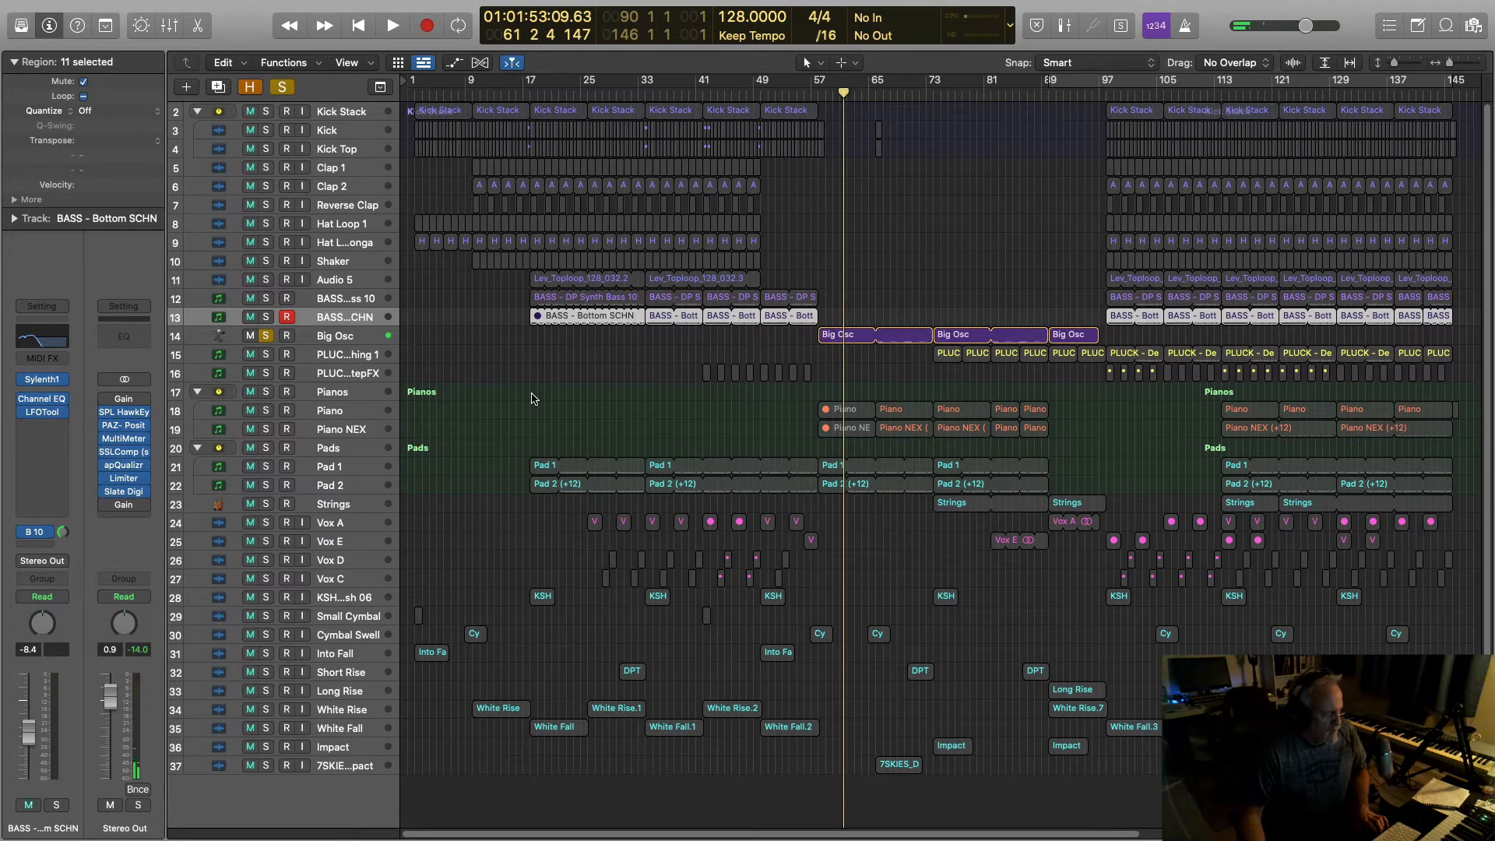
Step: Unsolo Big Osc and solo the PLUCK track with the playhead at bar 97
left_click(266, 338)
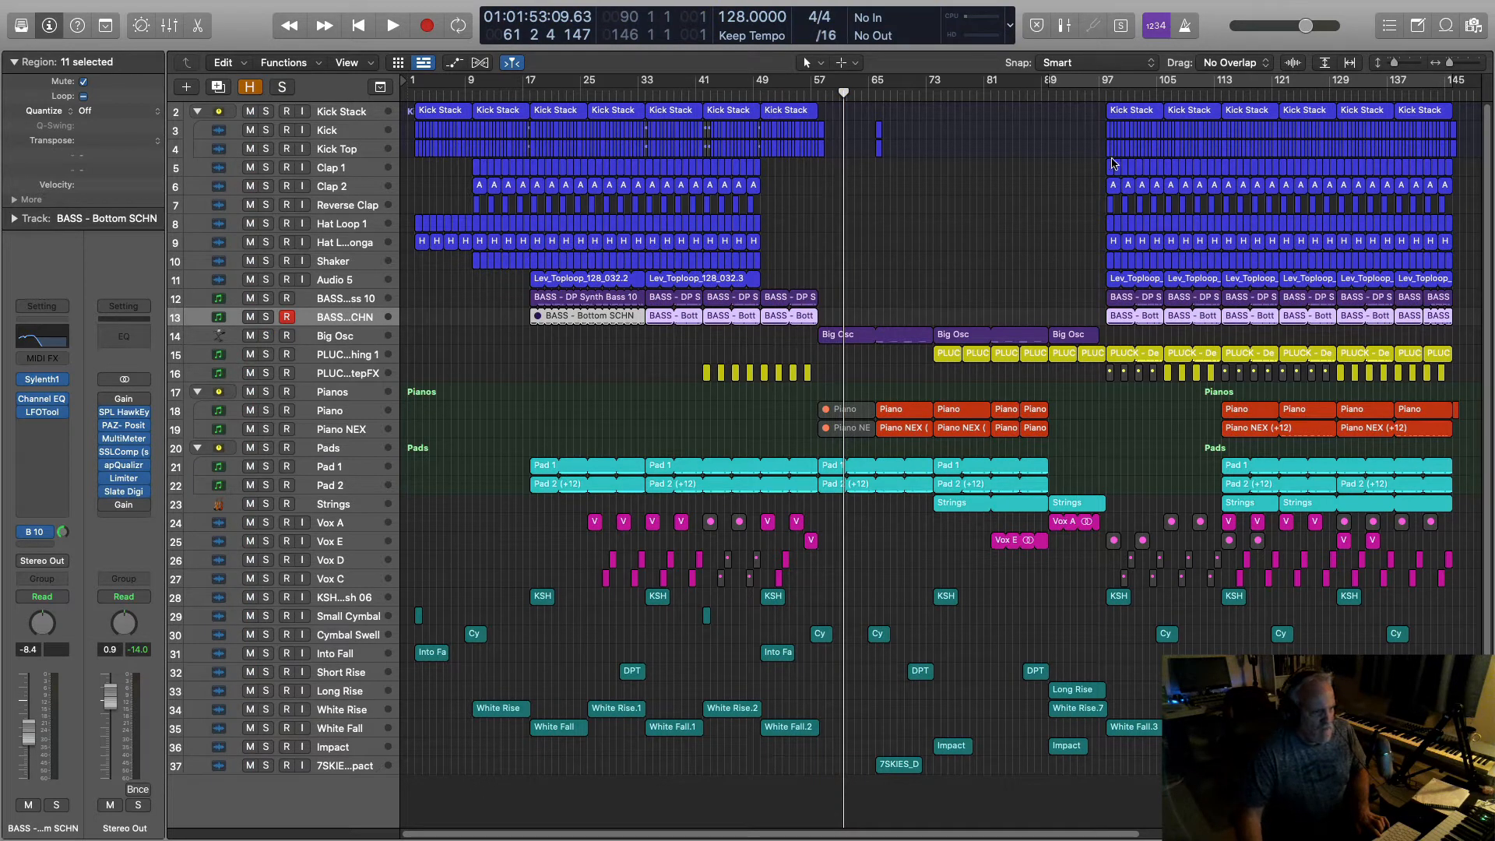
left_click(1105, 95)
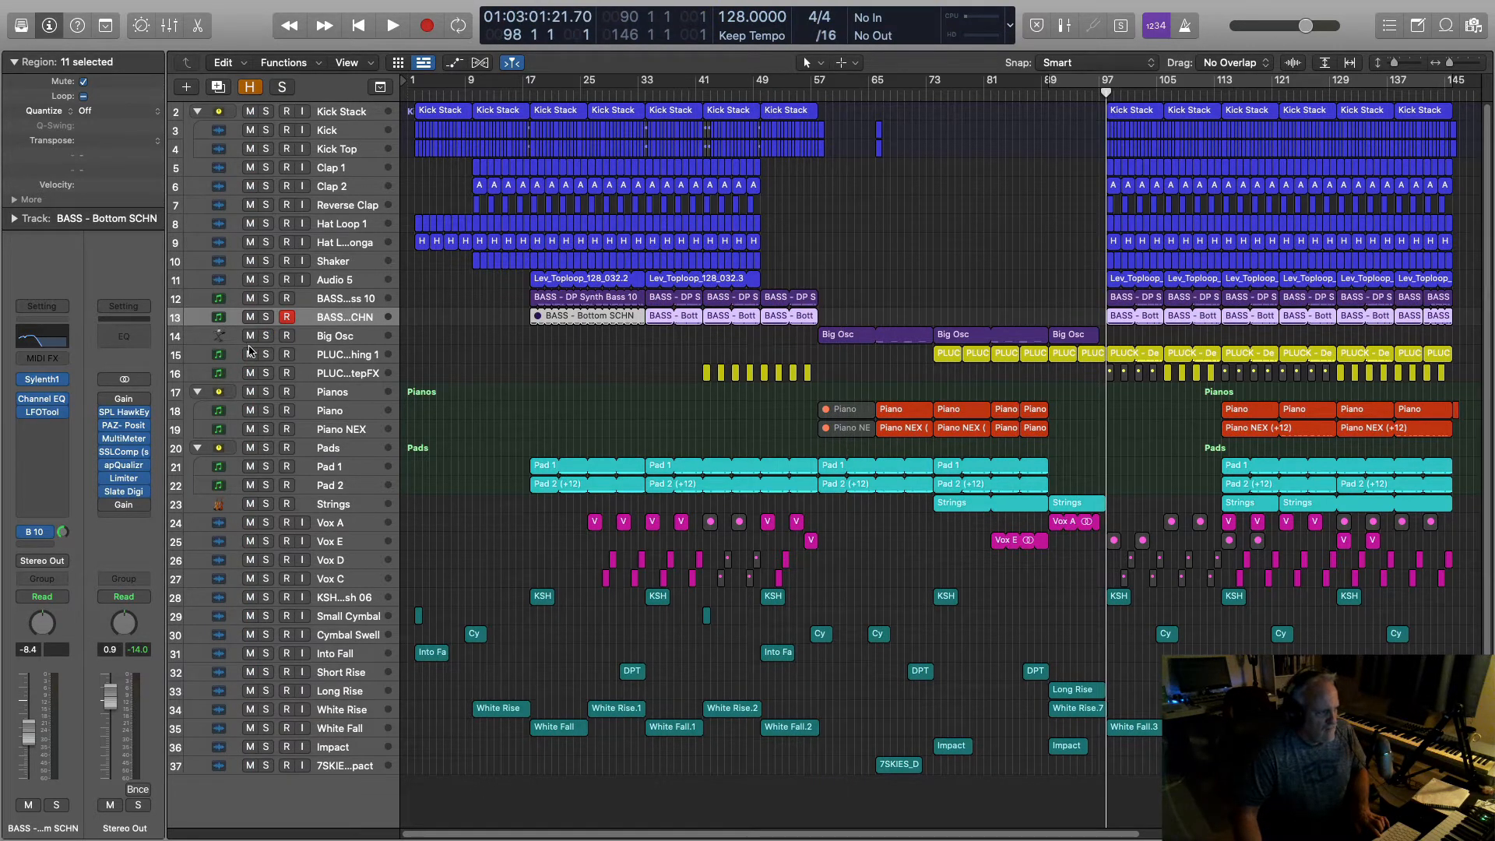
left_click(266, 354)
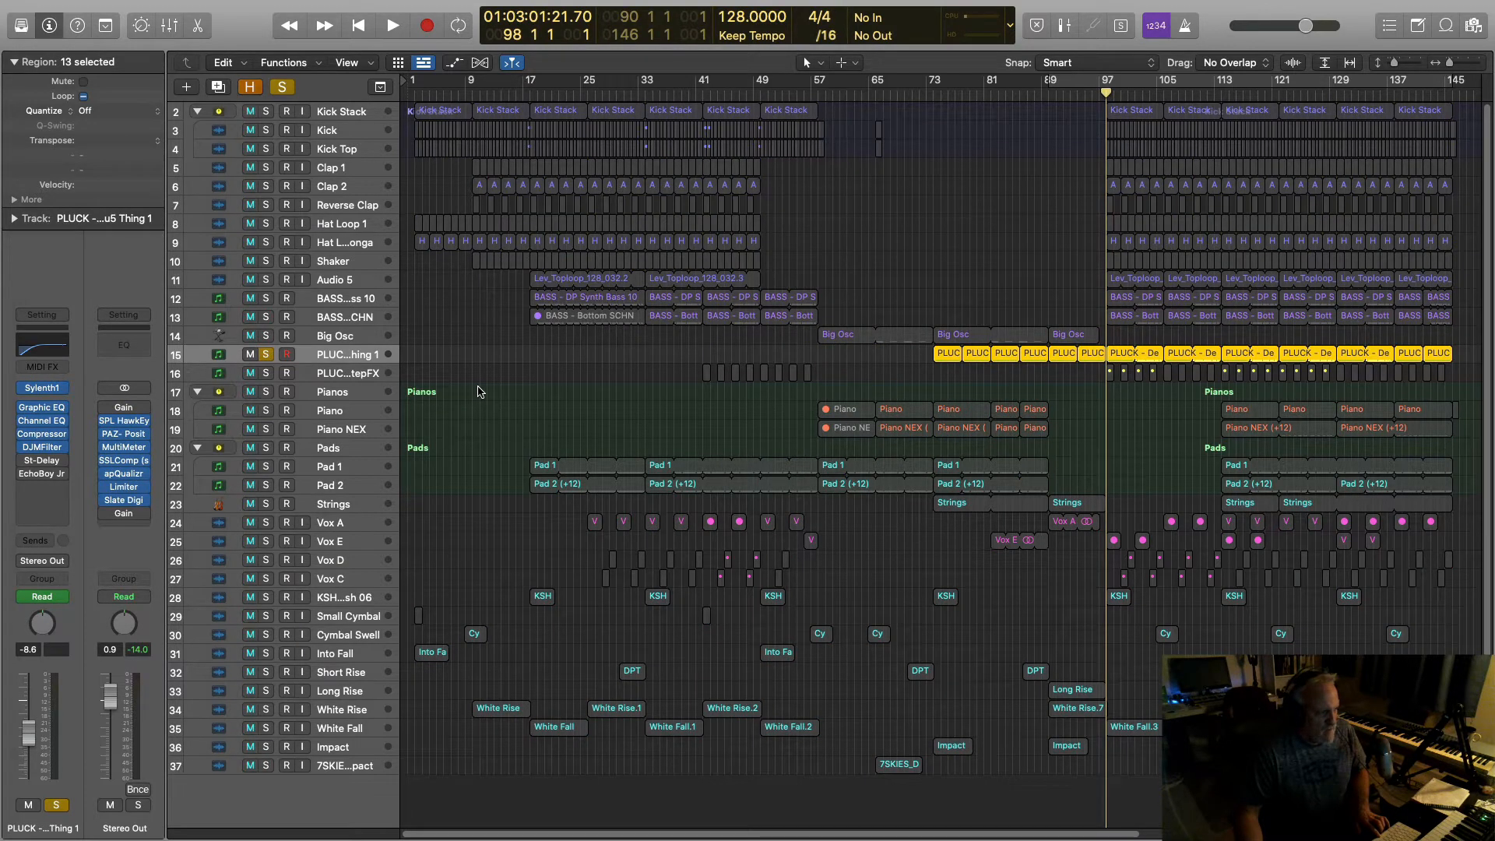
Step: Play the soloed pluck from bar 97 and bring up its Sylenth1 synth editor
key("space")
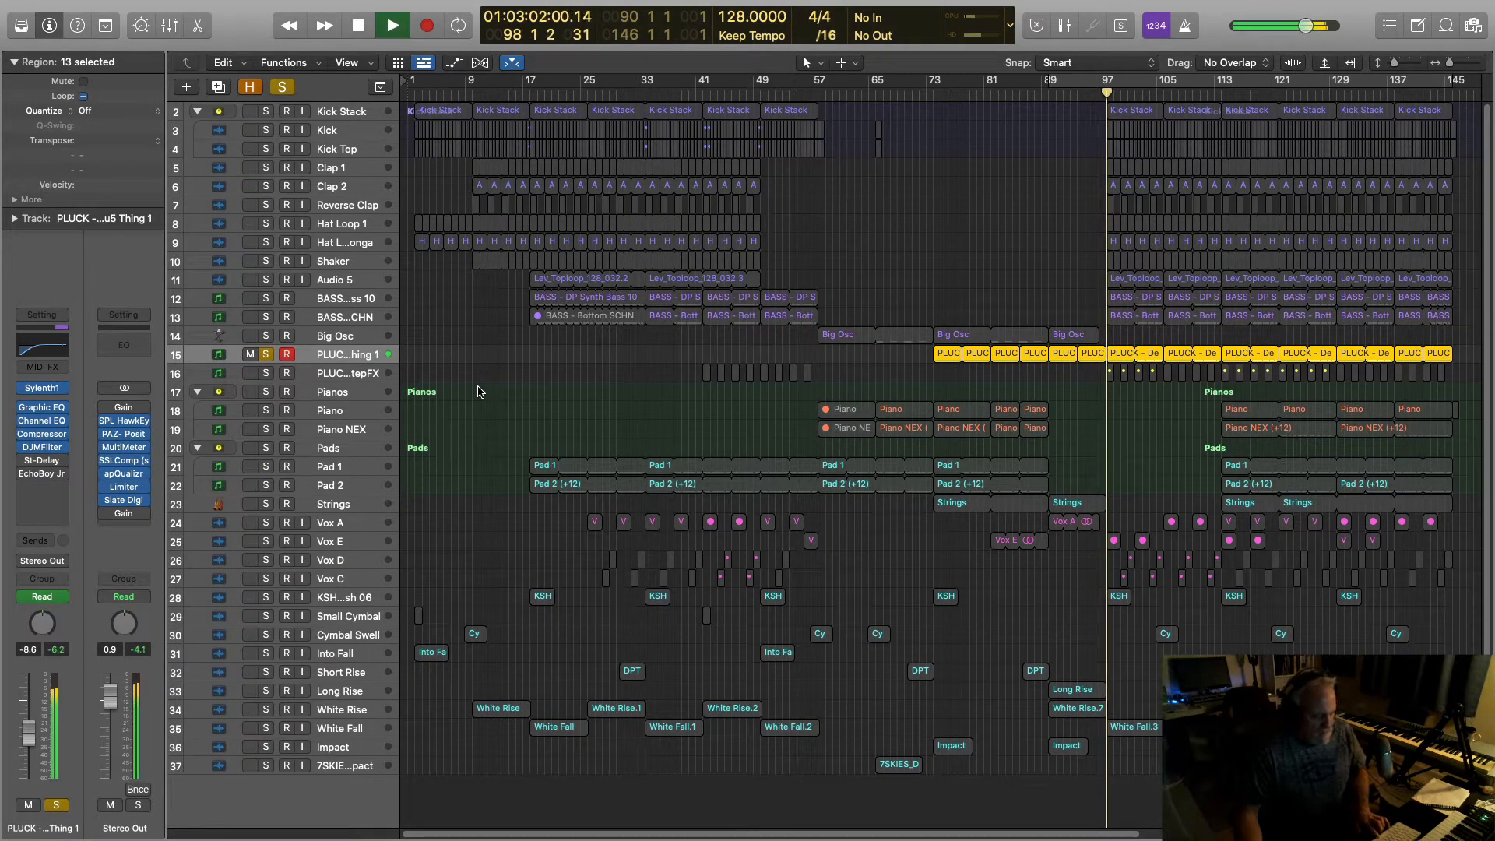
key("space")
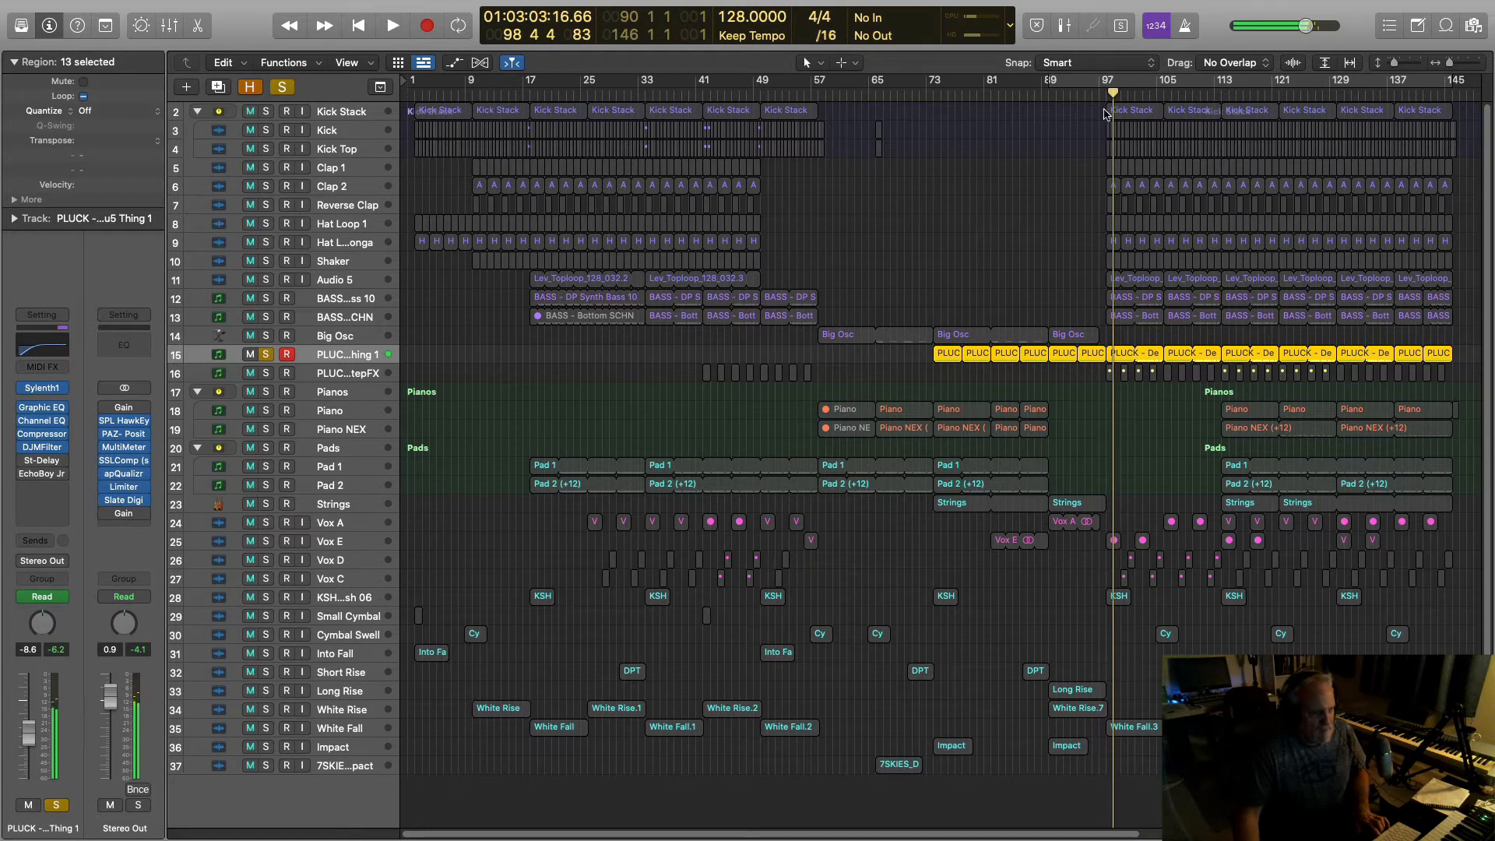
left_click(1100, 94)
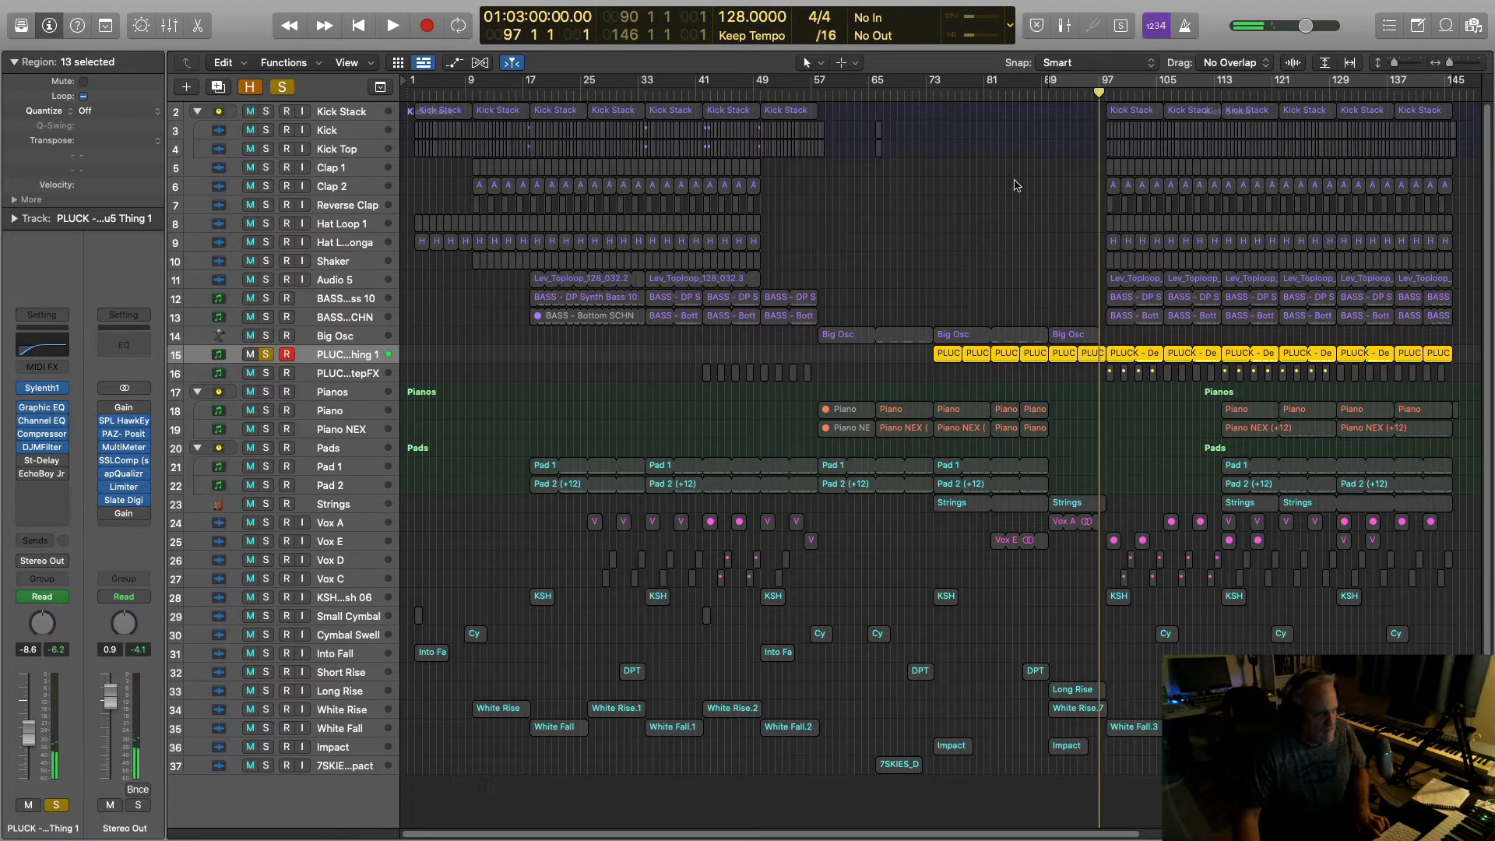
key("space")
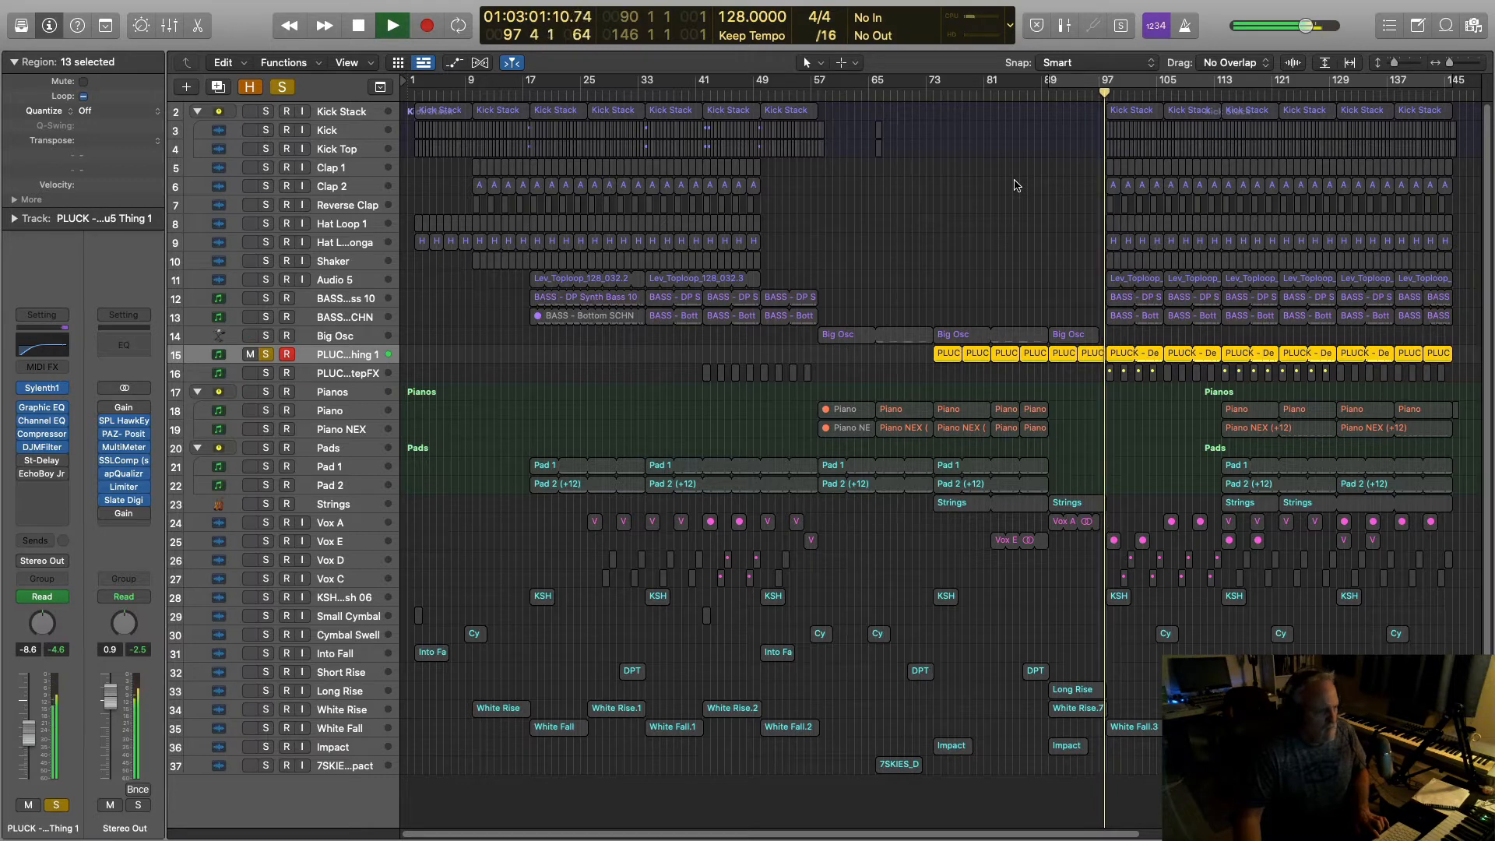
left_click(43, 389)
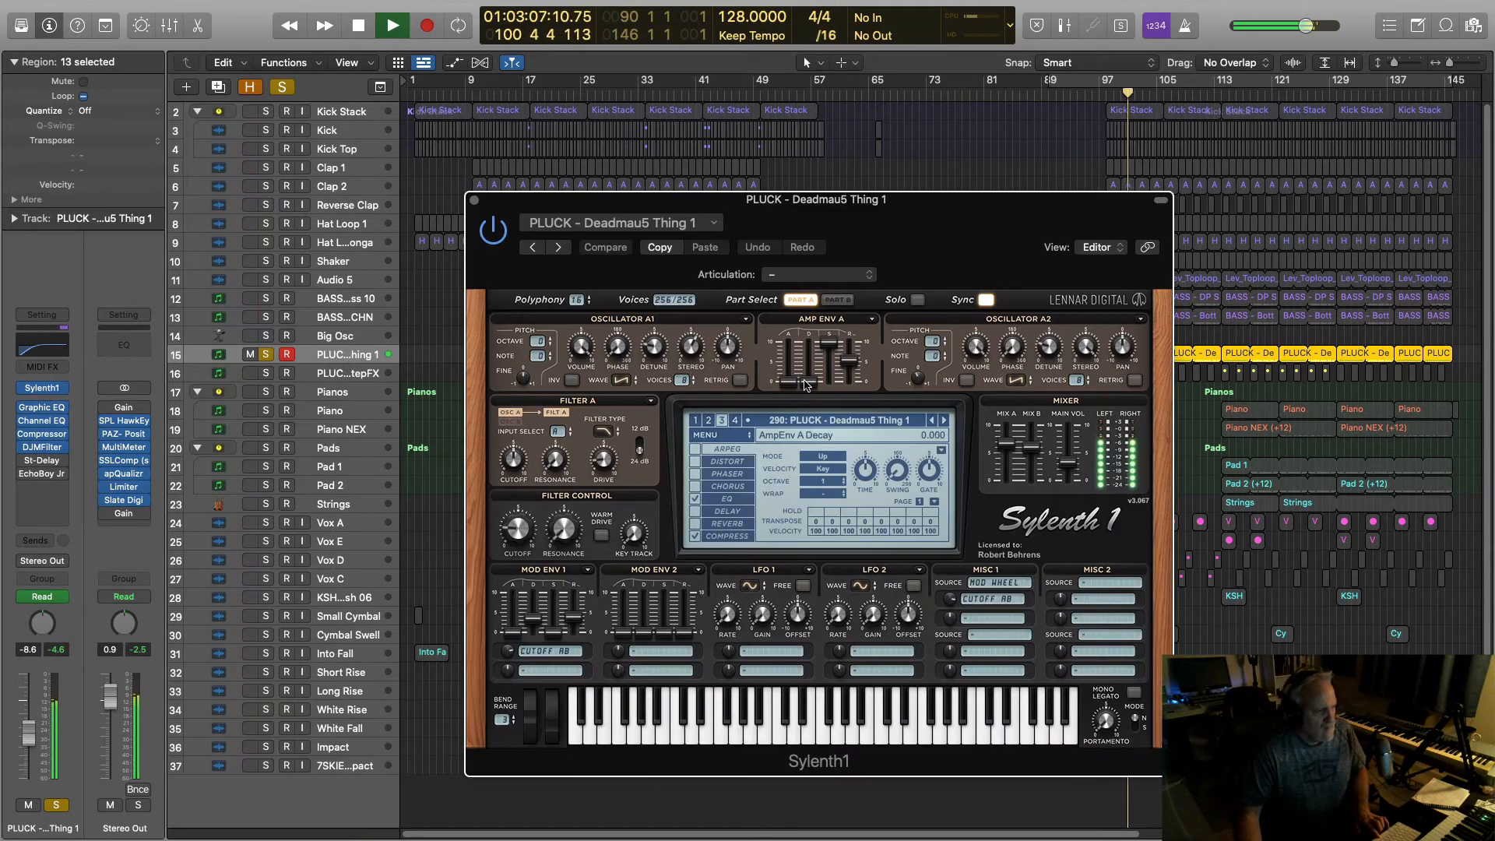
Step: Inspect Osc A1, tweak a Part B oscillator's stereo spread, then revert the patch and audition it
key("space")
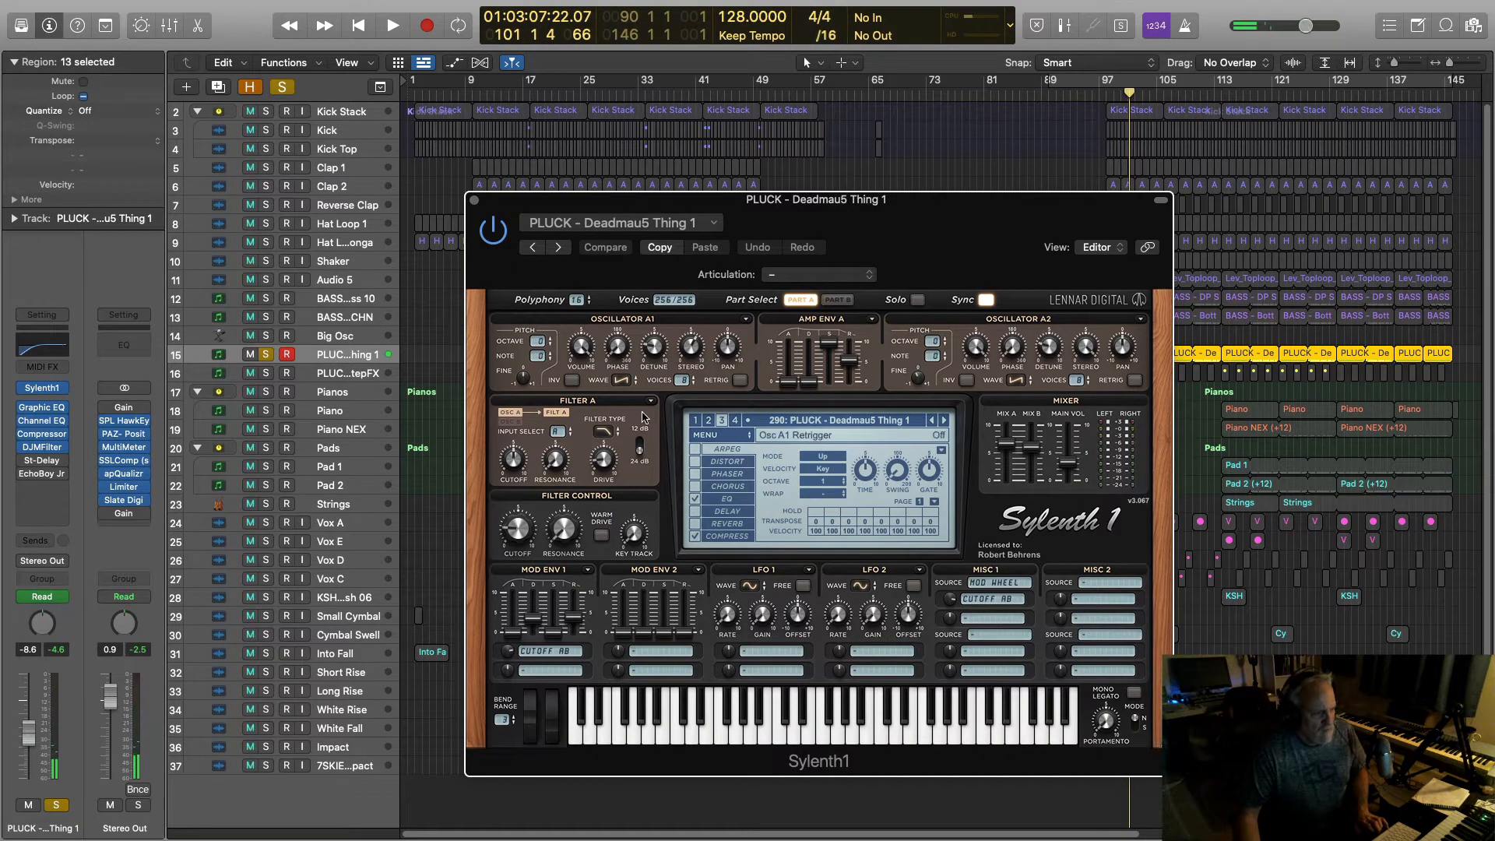
left_click(680, 380)
left_click(837, 300)
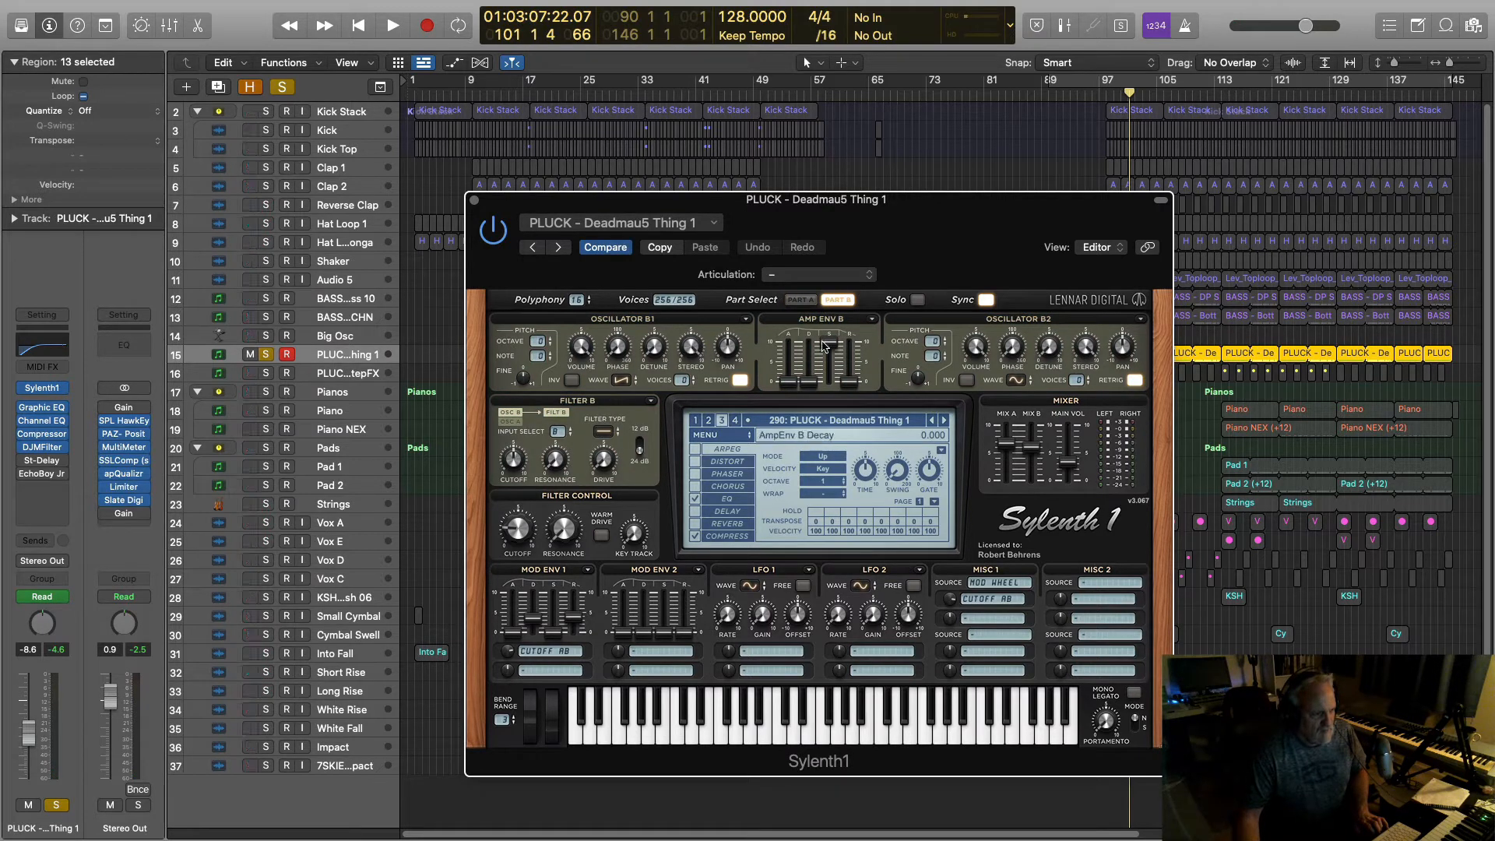
left_click(1085, 351)
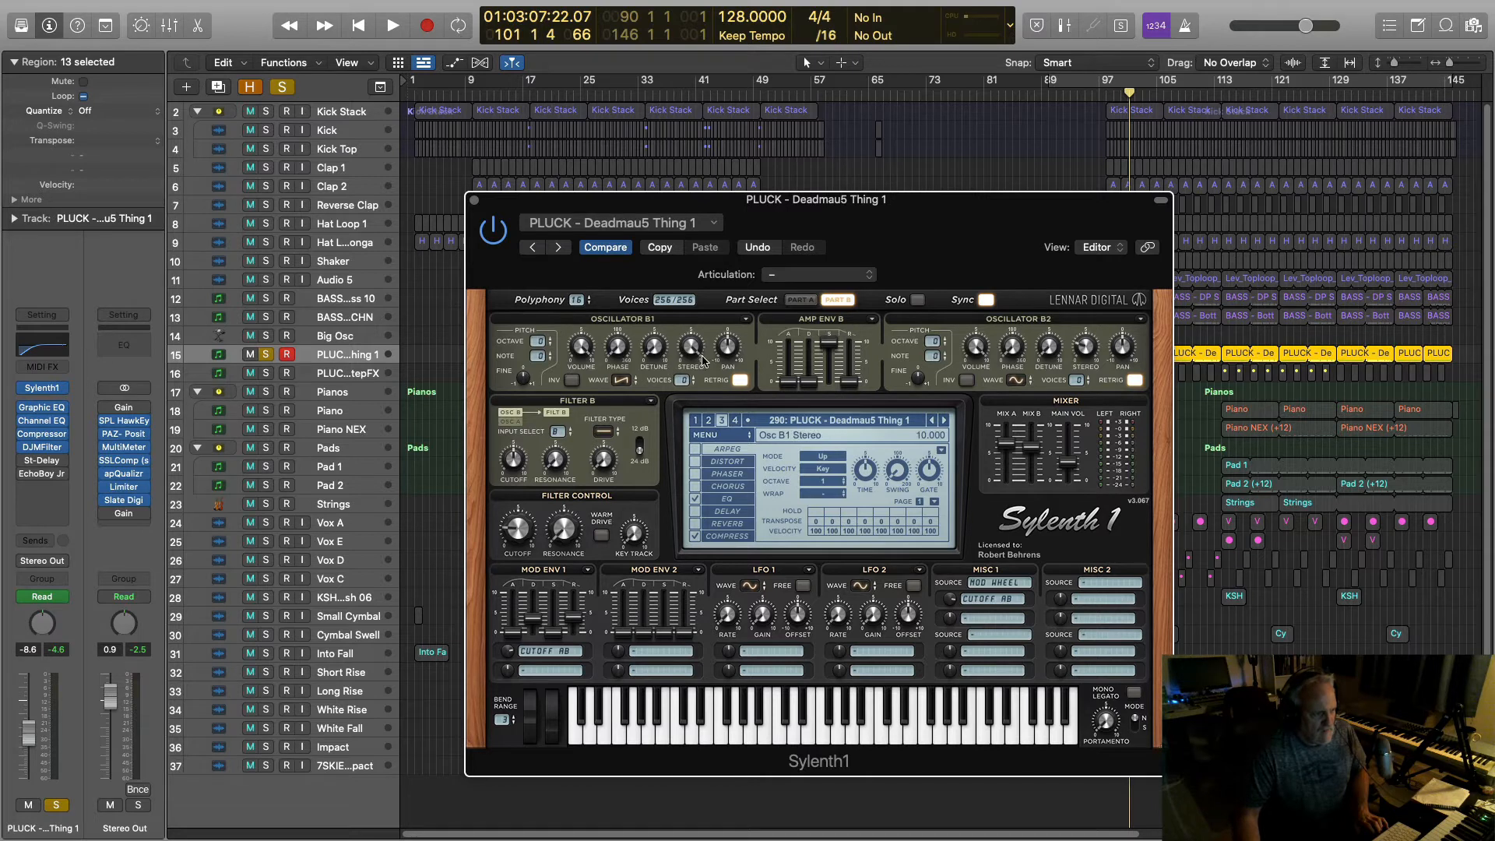
left_click(607, 251)
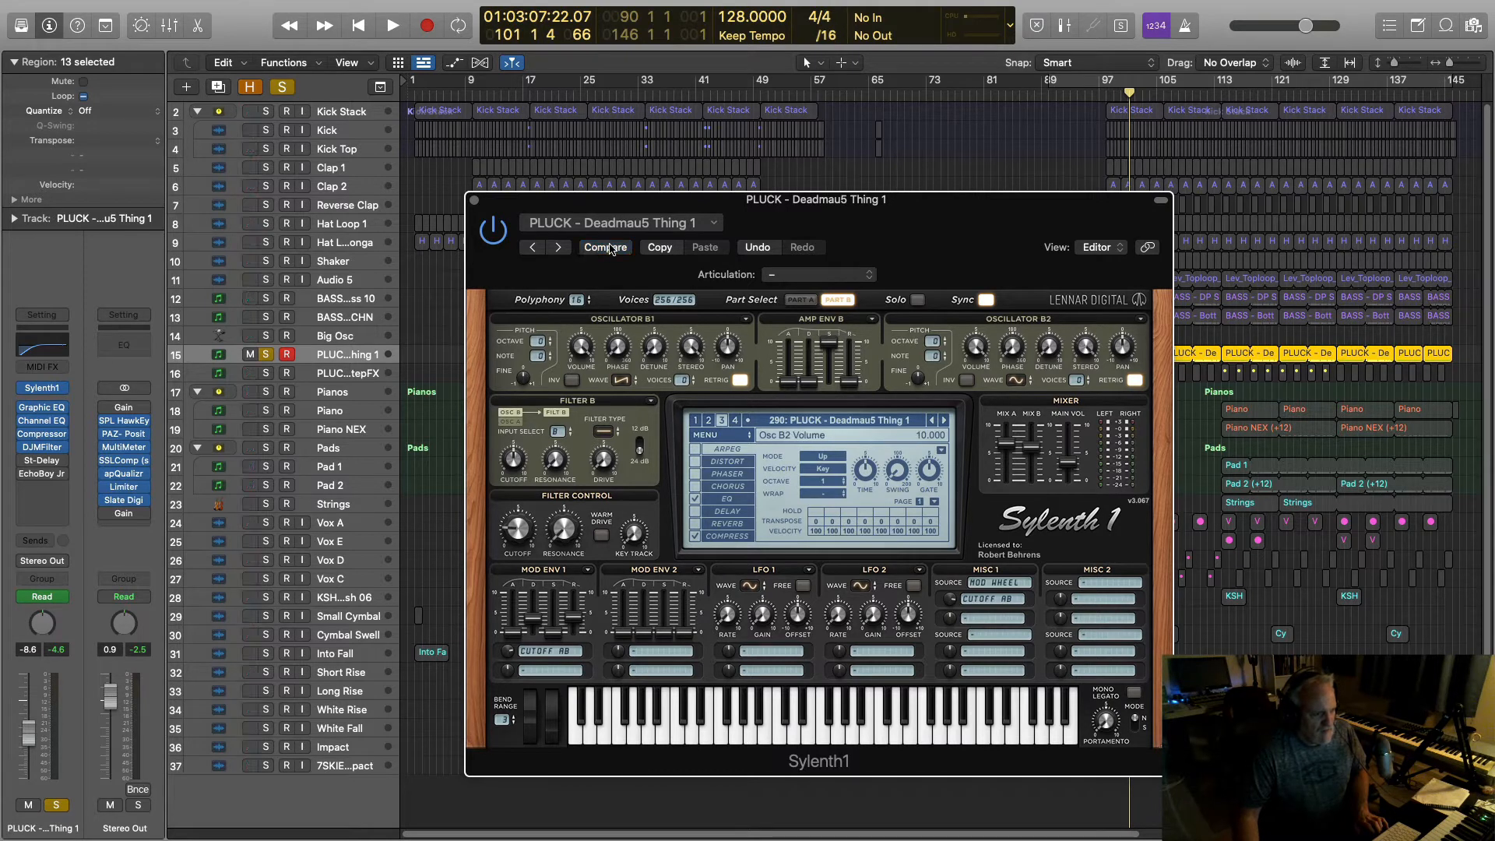
key("space")
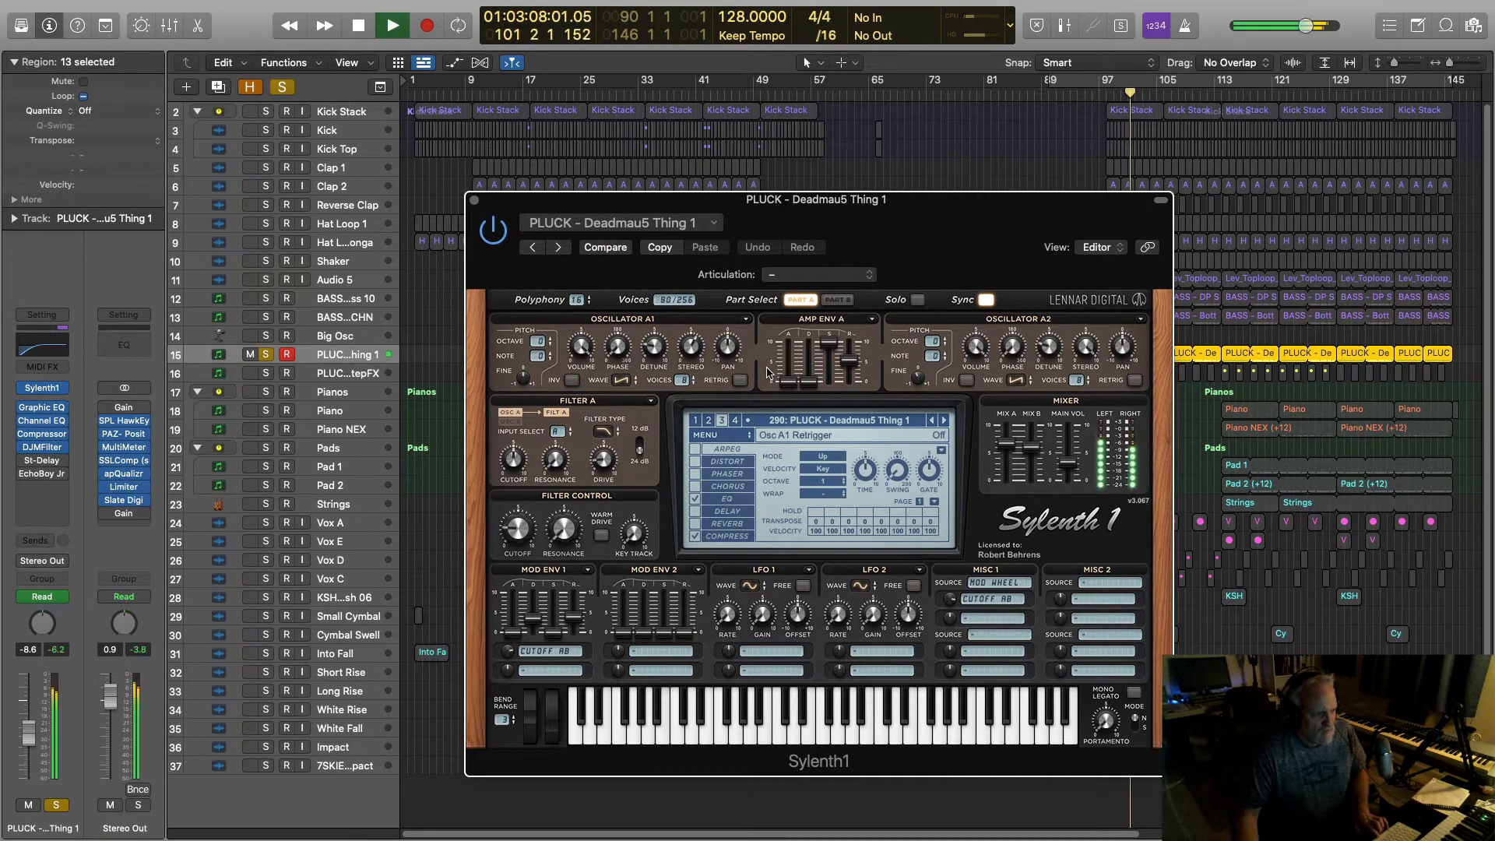
key("space")
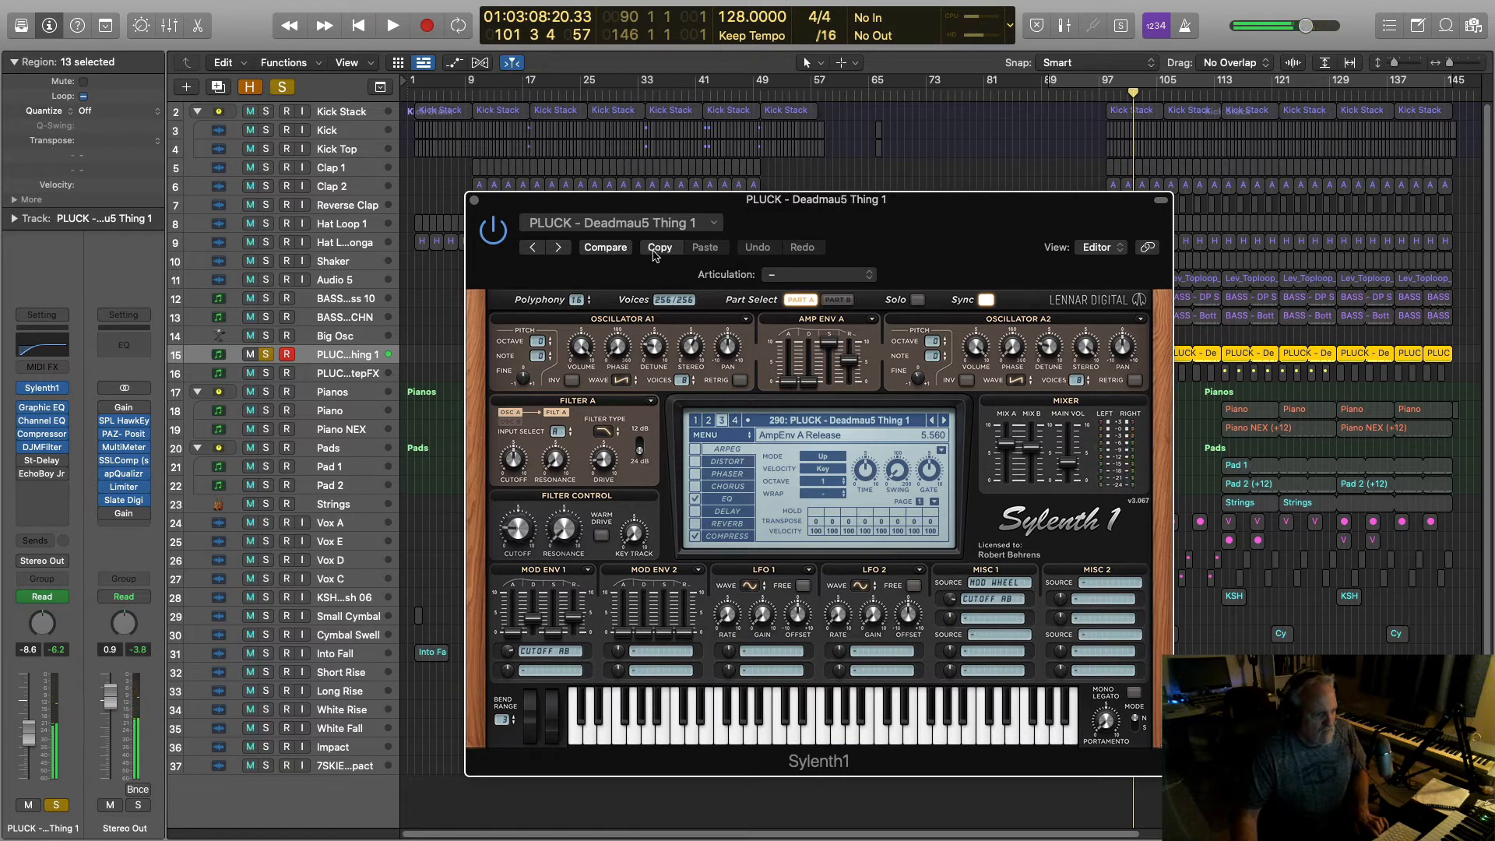
Step: Copy the Part A settings and audition the pluck while editing Part B
left_click(659, 247)
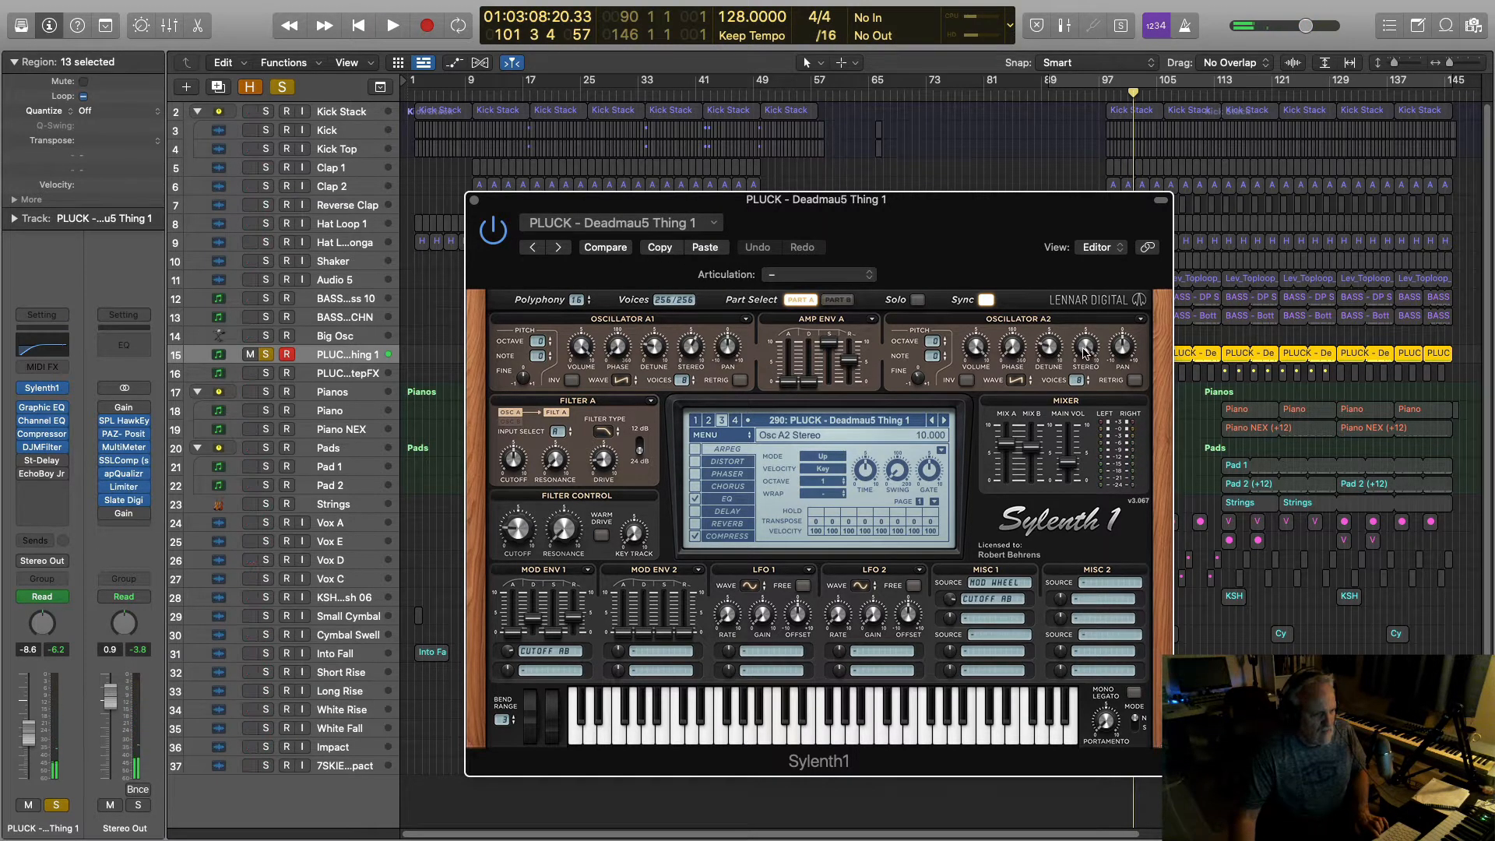
left_click(837, 299)
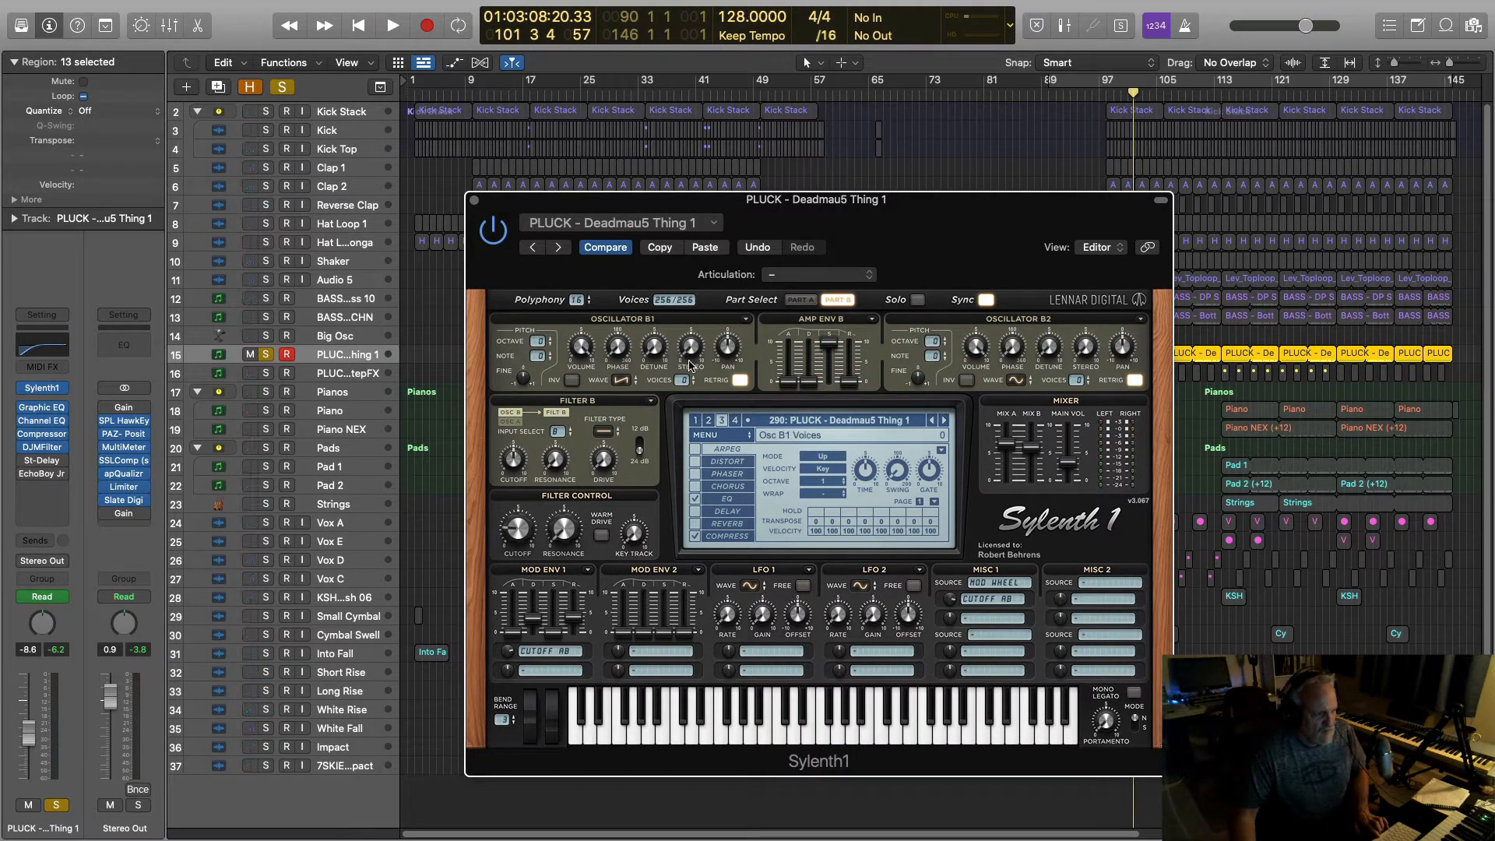
key("space")
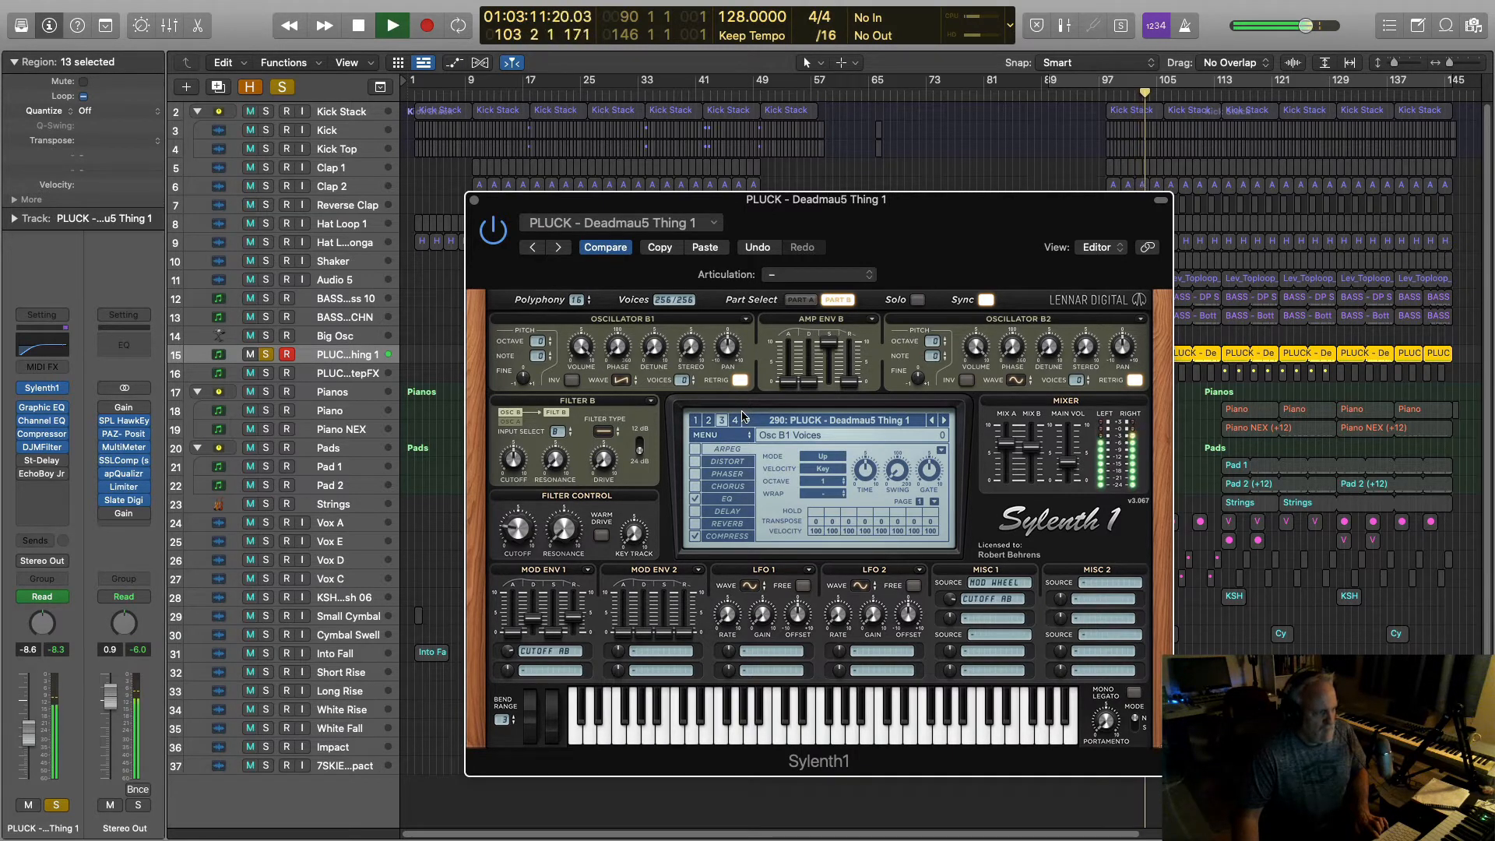
key("space")
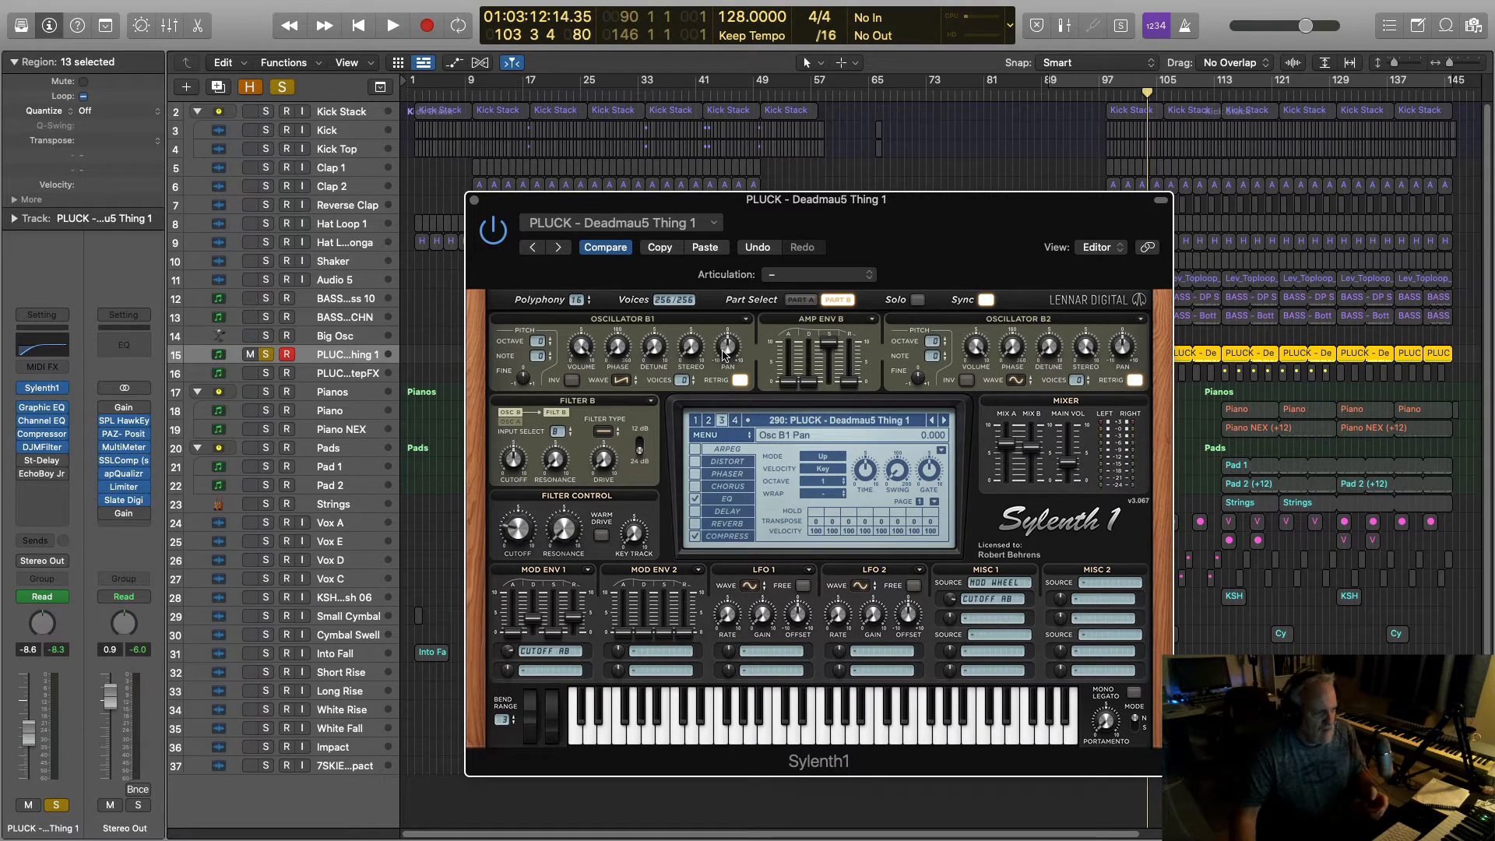
Step: Paste the copied settings into Part A so Osc A1 Stereo reads 6.048, then close Sylenth1
left_click(810, 301)
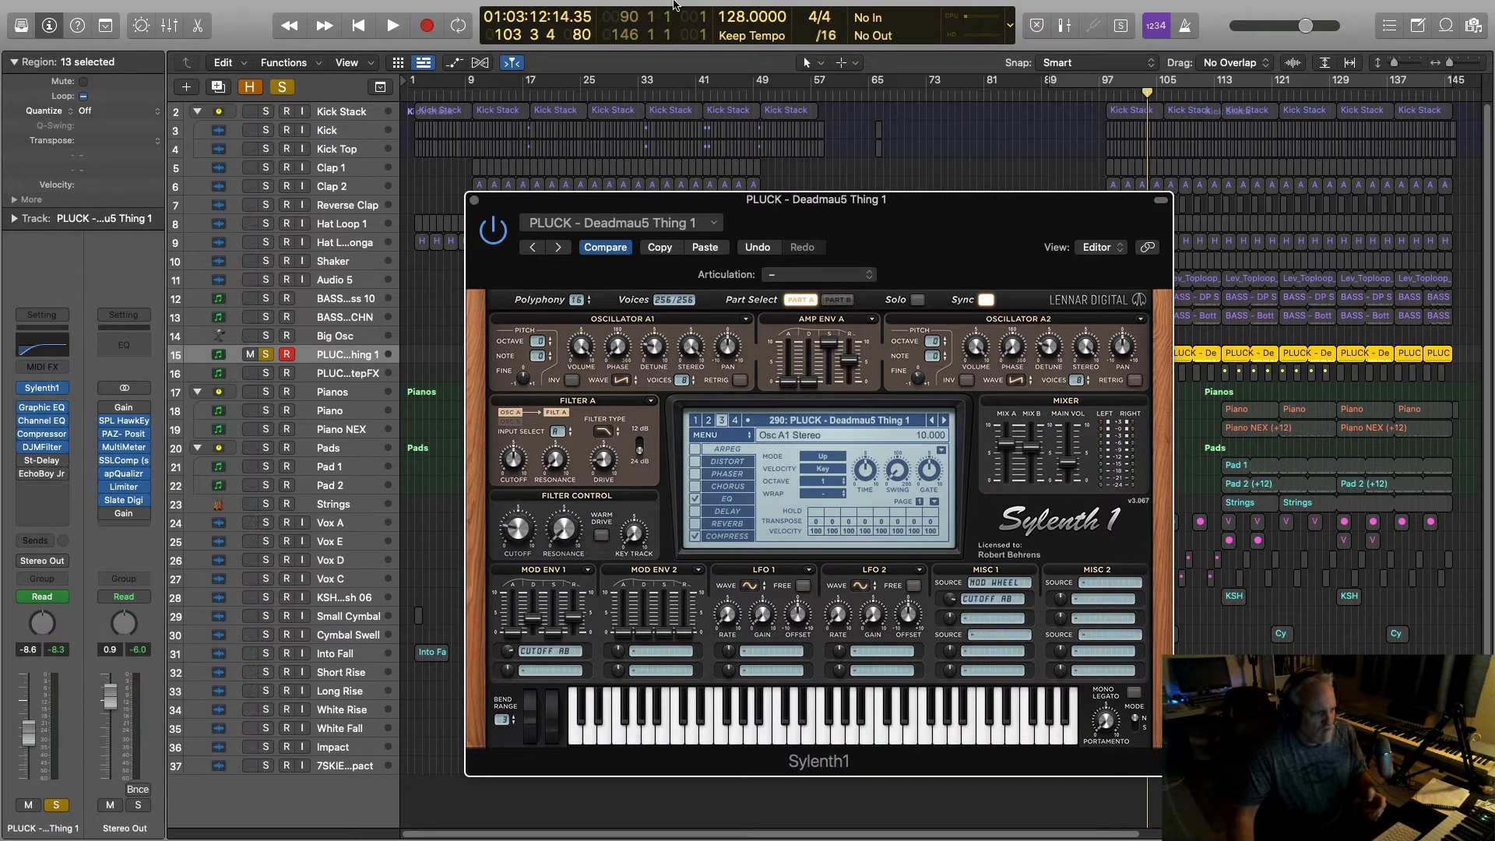
mouse_move(670, 6)
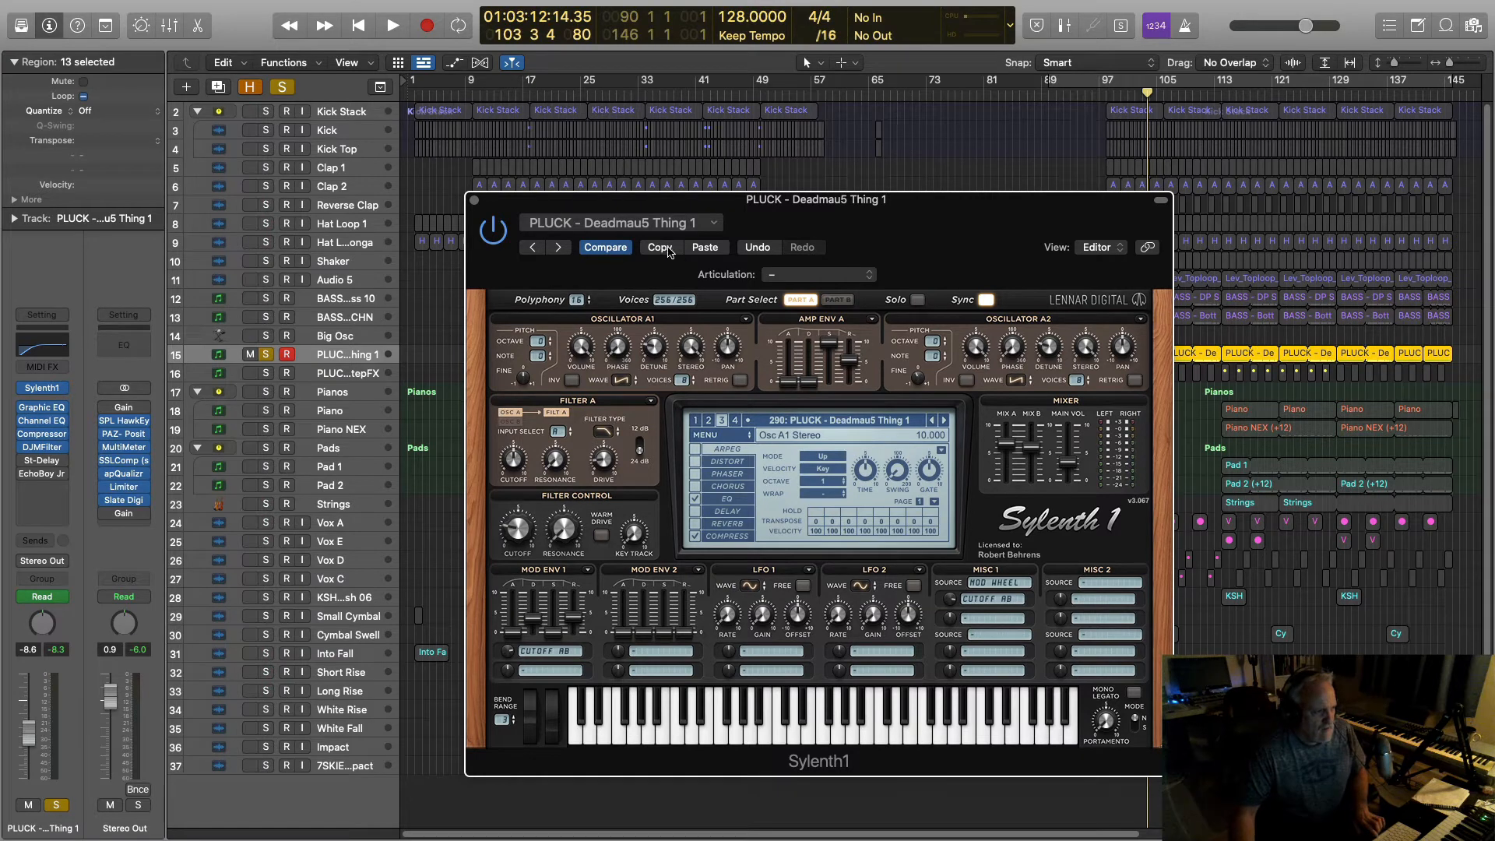
left_click(705, 246)
key("space")
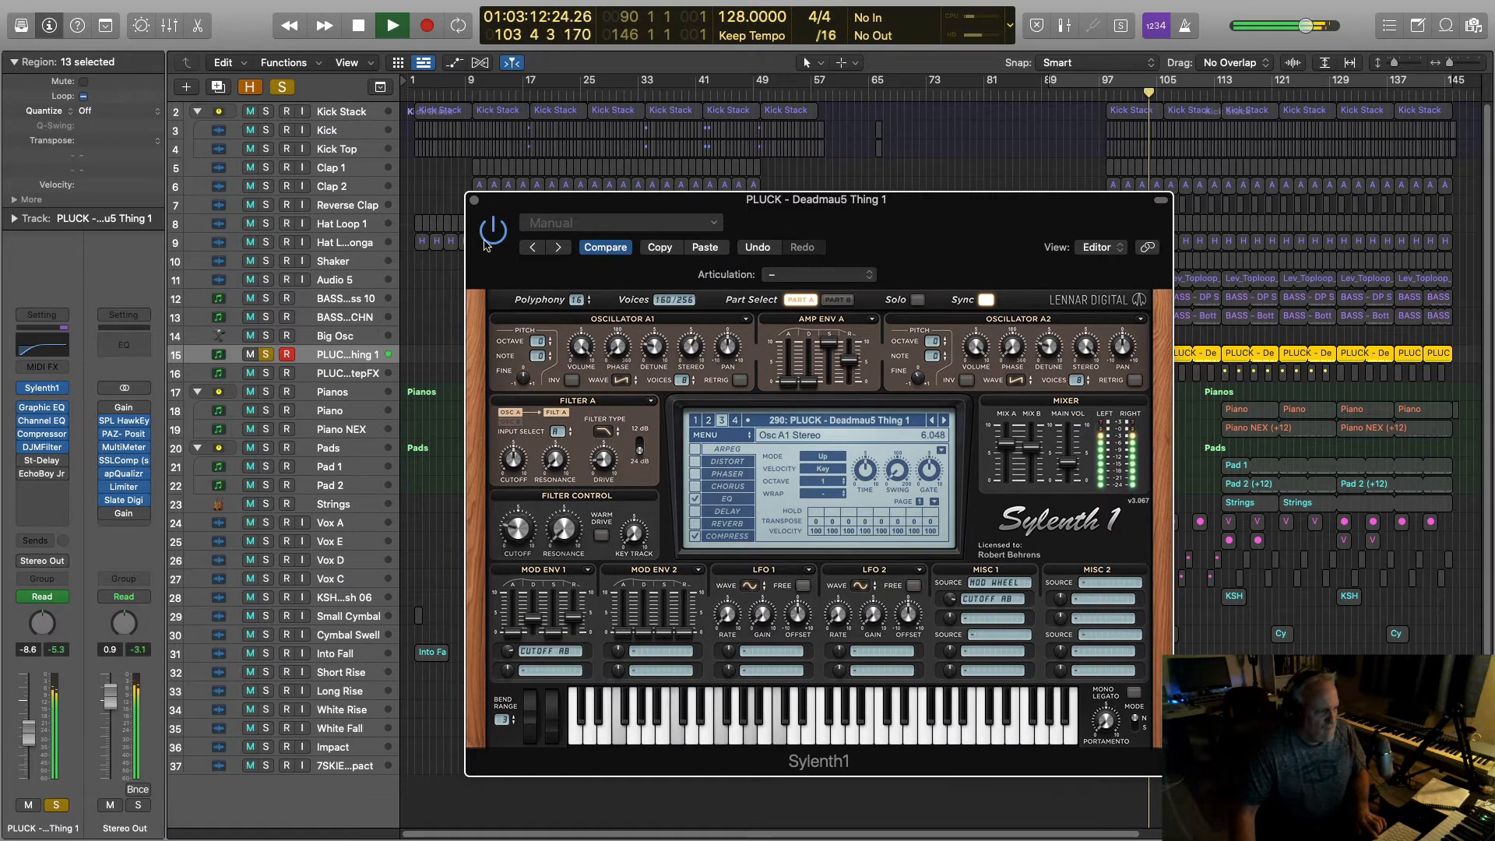
left_click(474, 202)
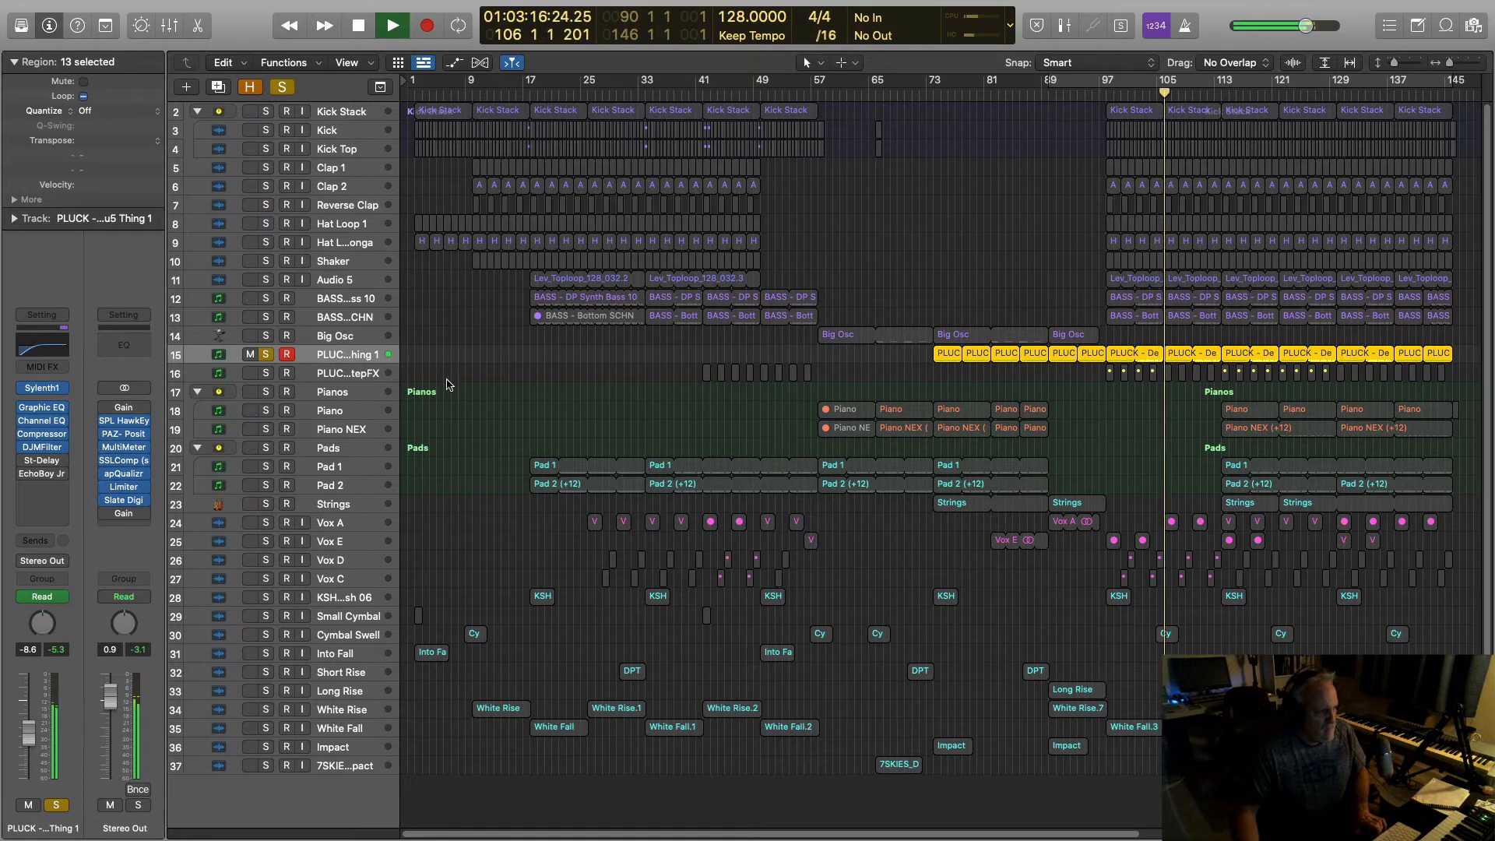
Step: Take the pluck out of solo and play the Pads group soloed
key("space")
left_click(267, 354)
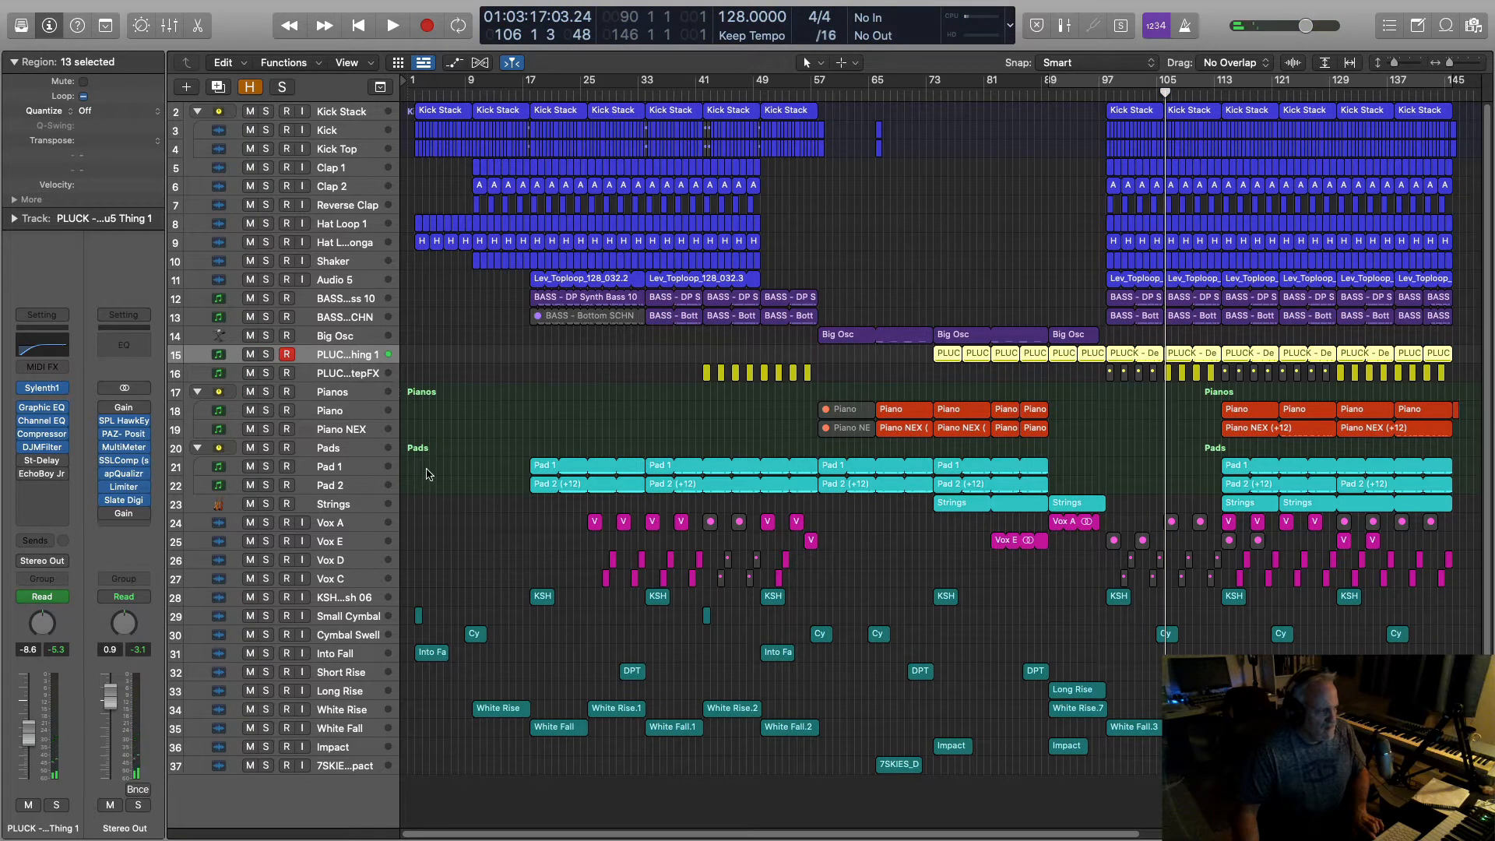
left_click(267, 448)
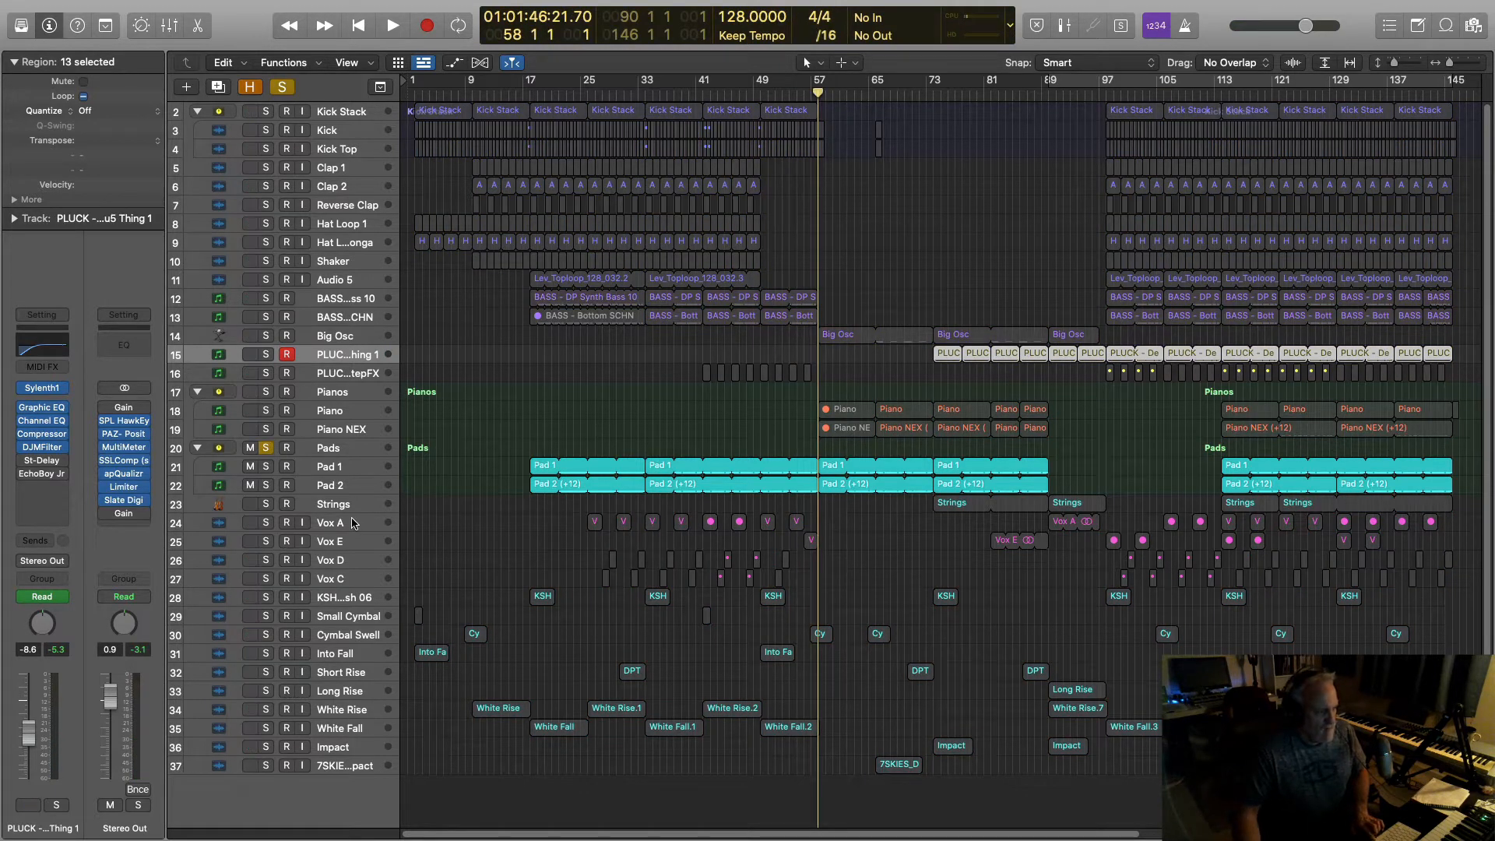
key("space")
Step: Try Pad 1 solo, then leave only Pad 2 soloed, playing and selecting it
left_click(266, 449)
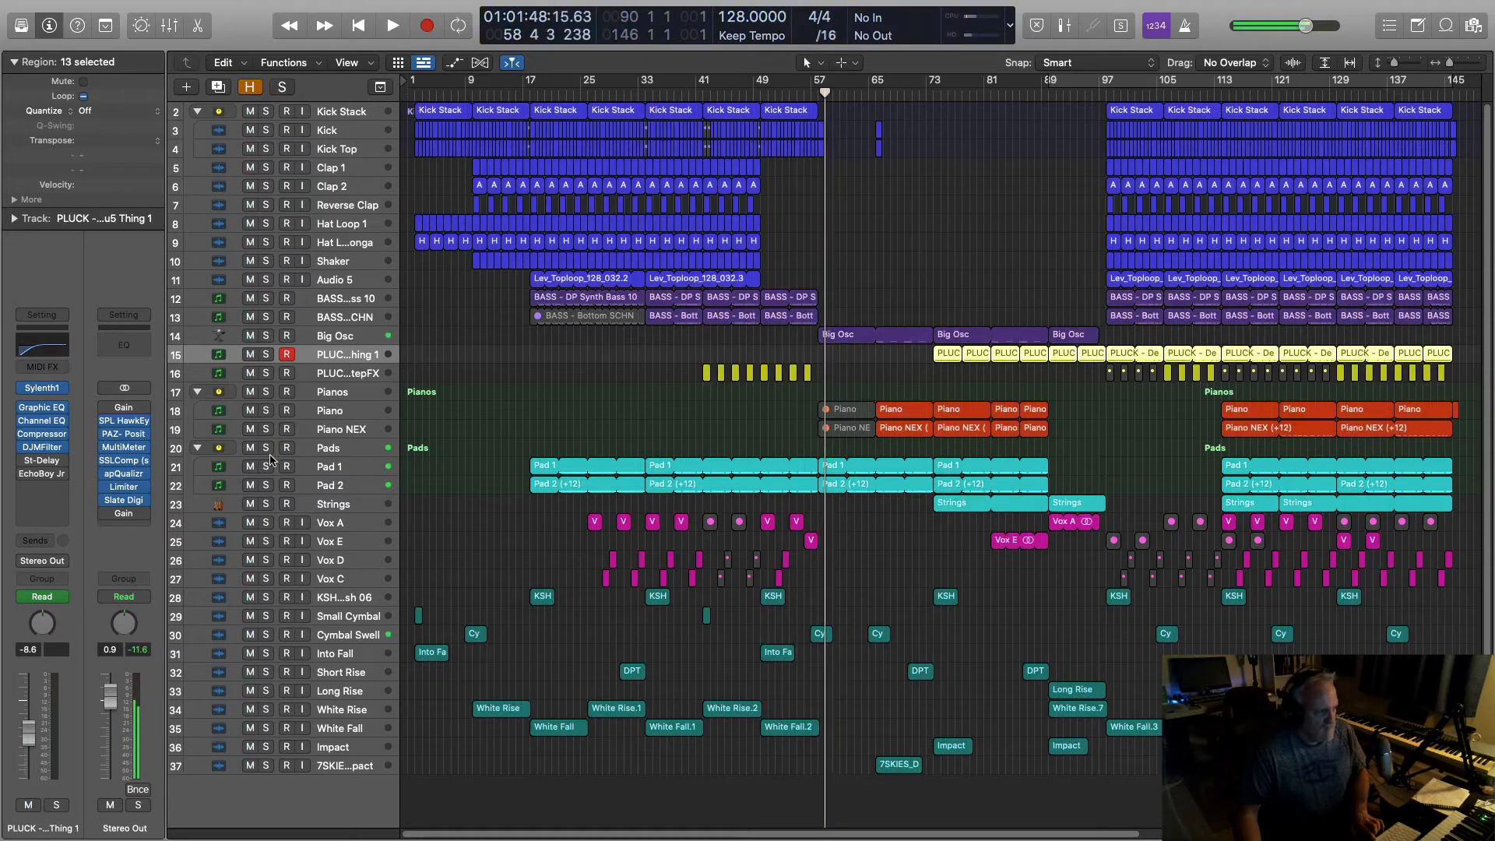
left_click(265, 467)
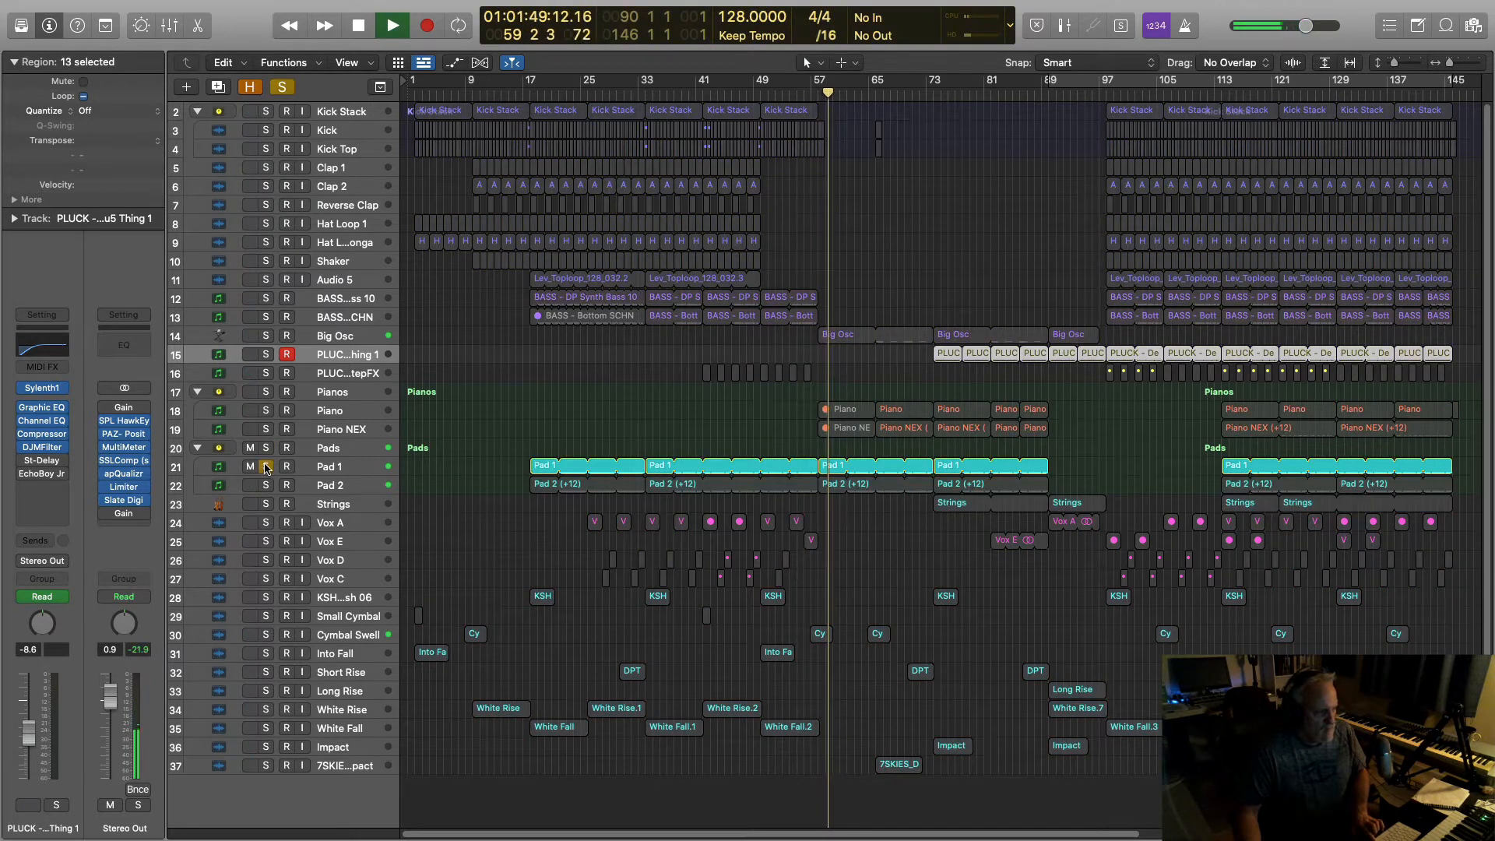
left_click(265, 467)
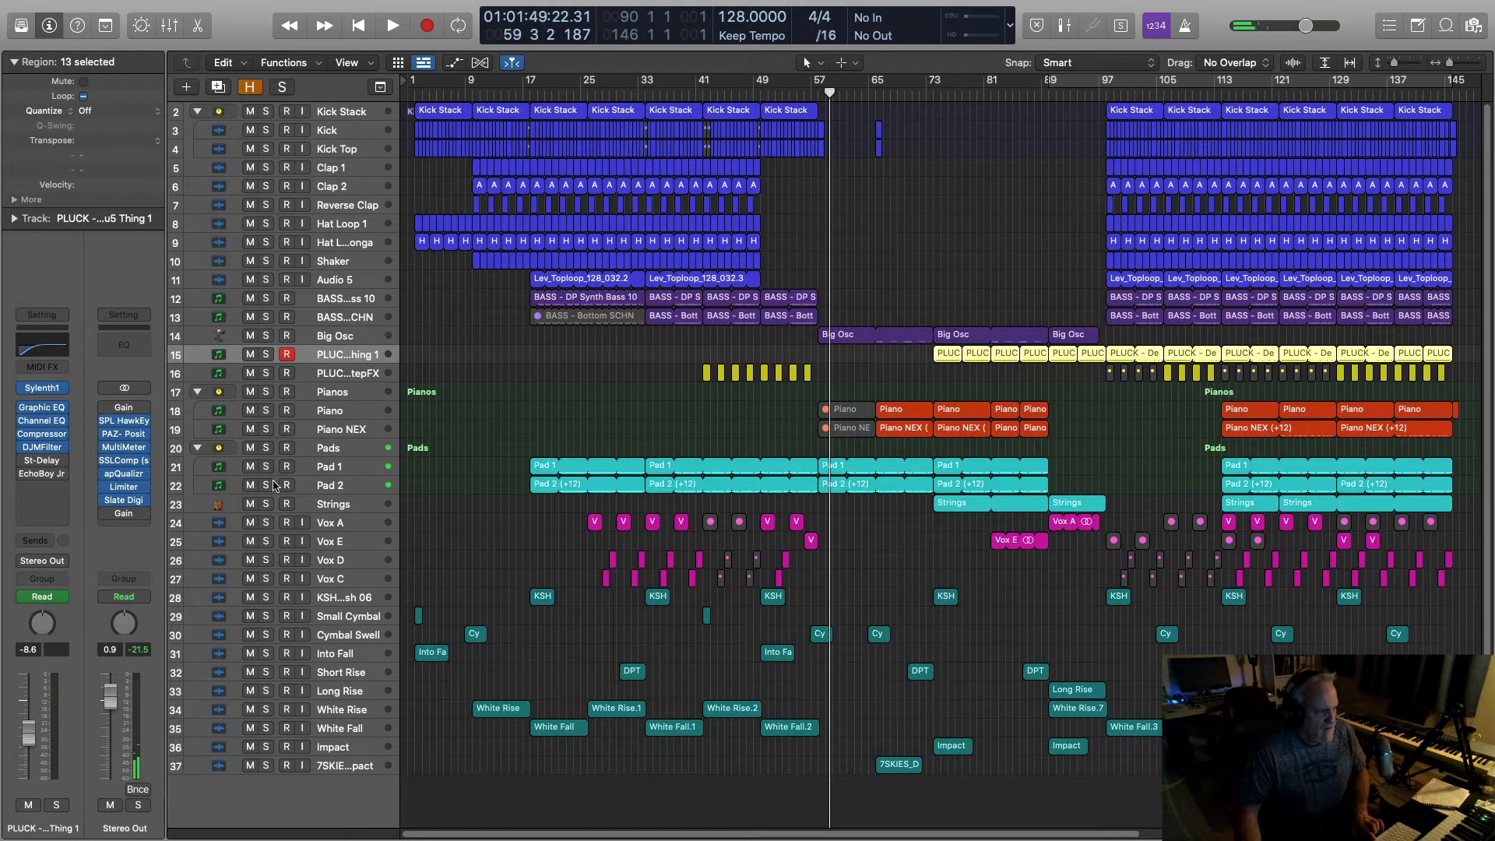
left_click(266, 485)
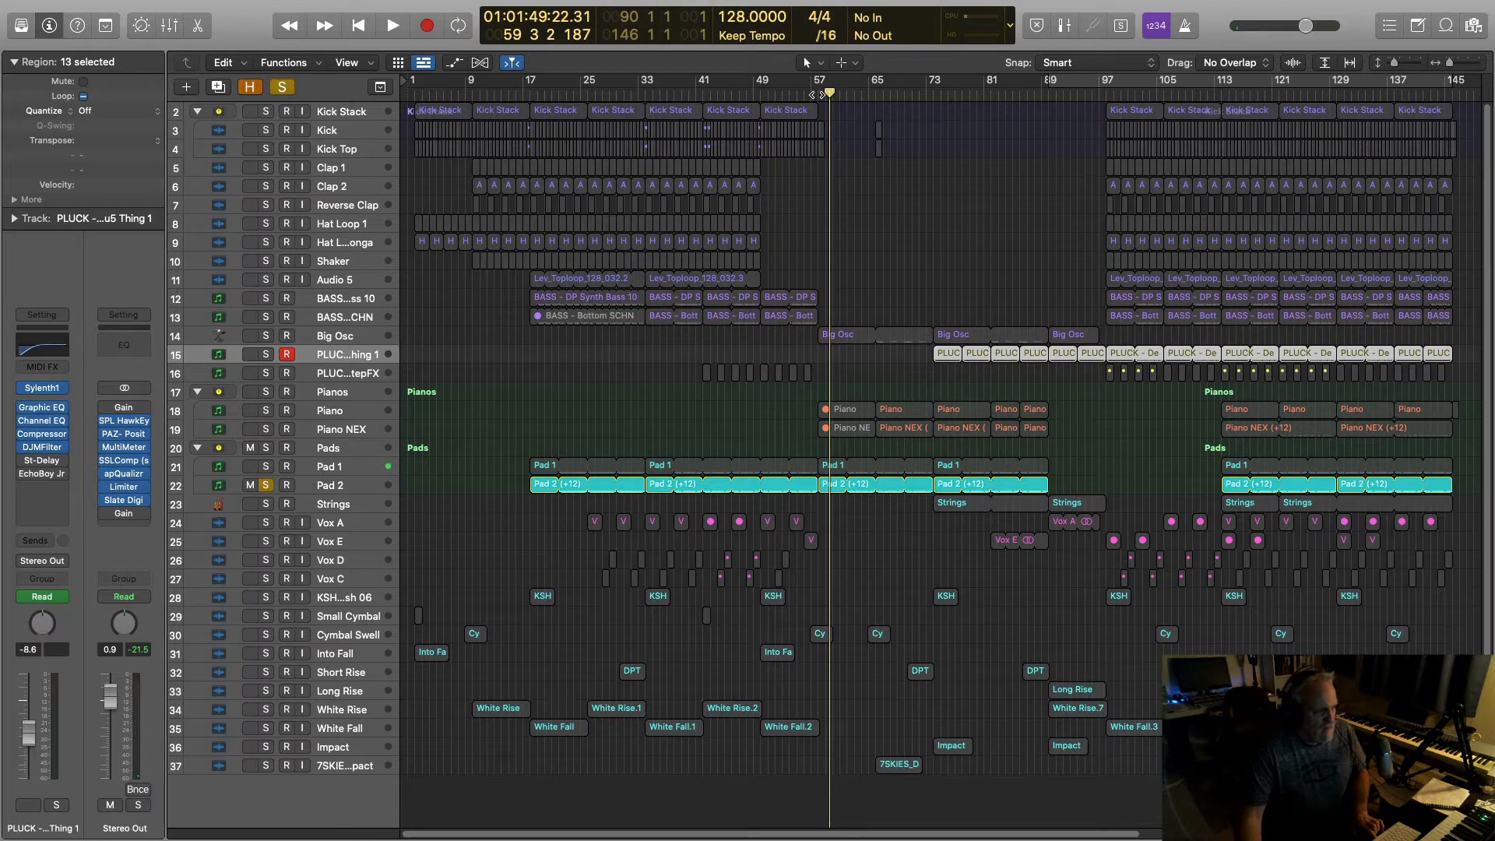
key("space")
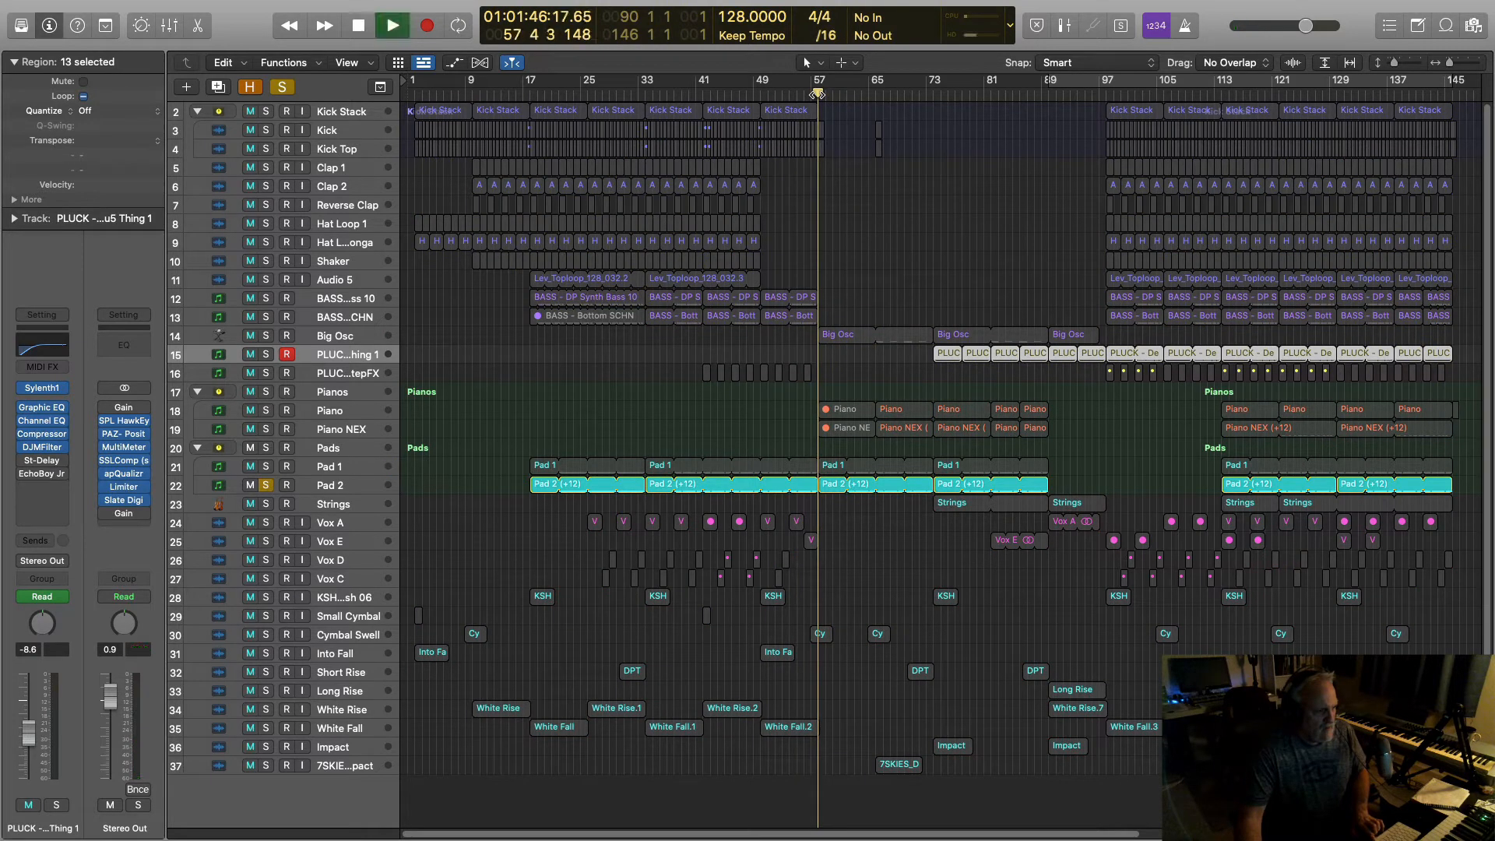
left_click(324, 487)
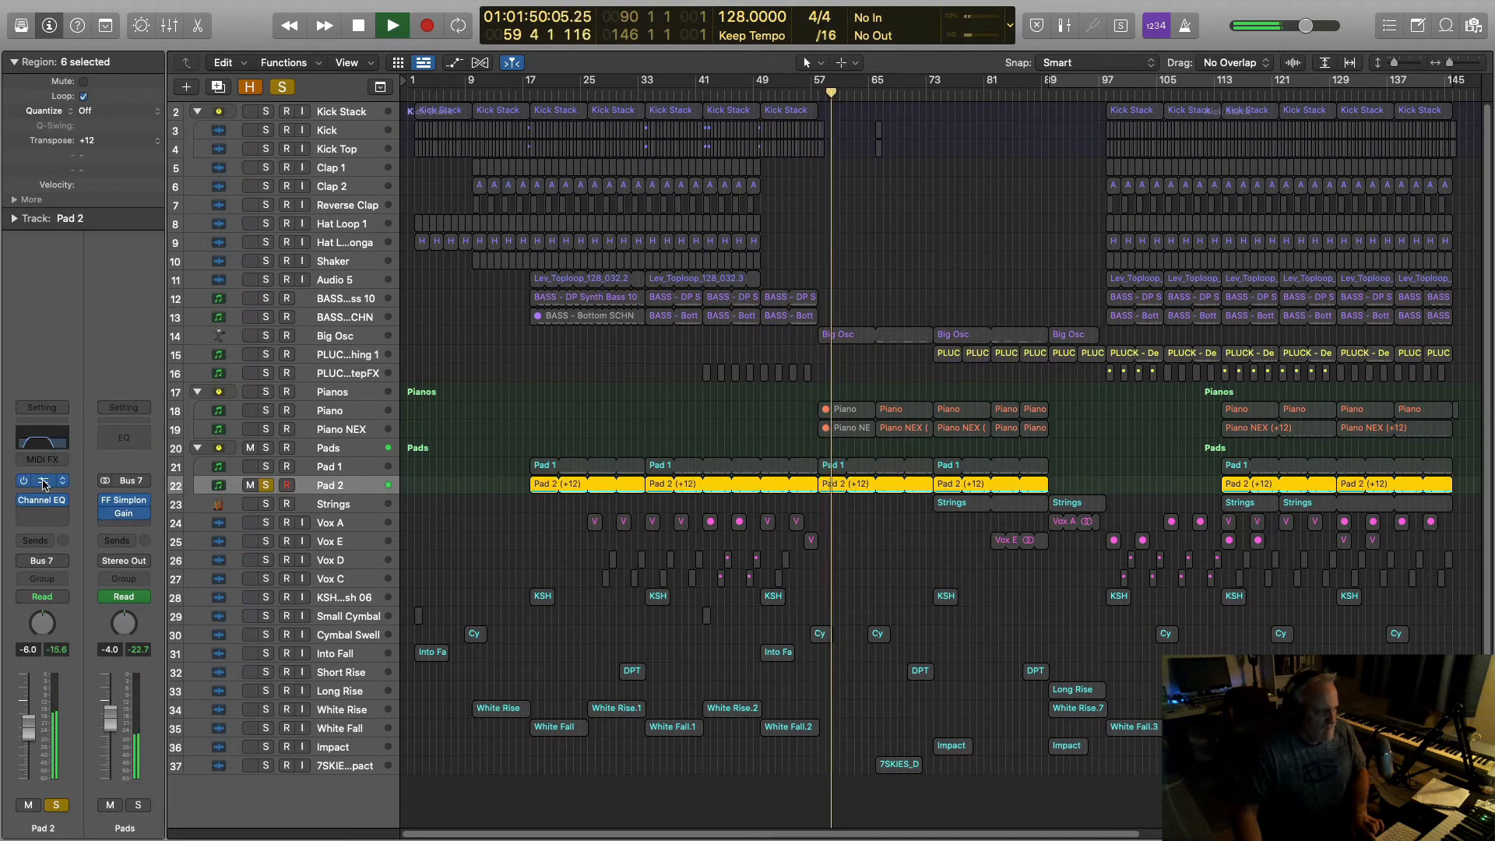
Step: Inspect Pad 2's Albino 3 patch, then unsolo Pad 2, stop playback and close the editor
left_click(44, 482)
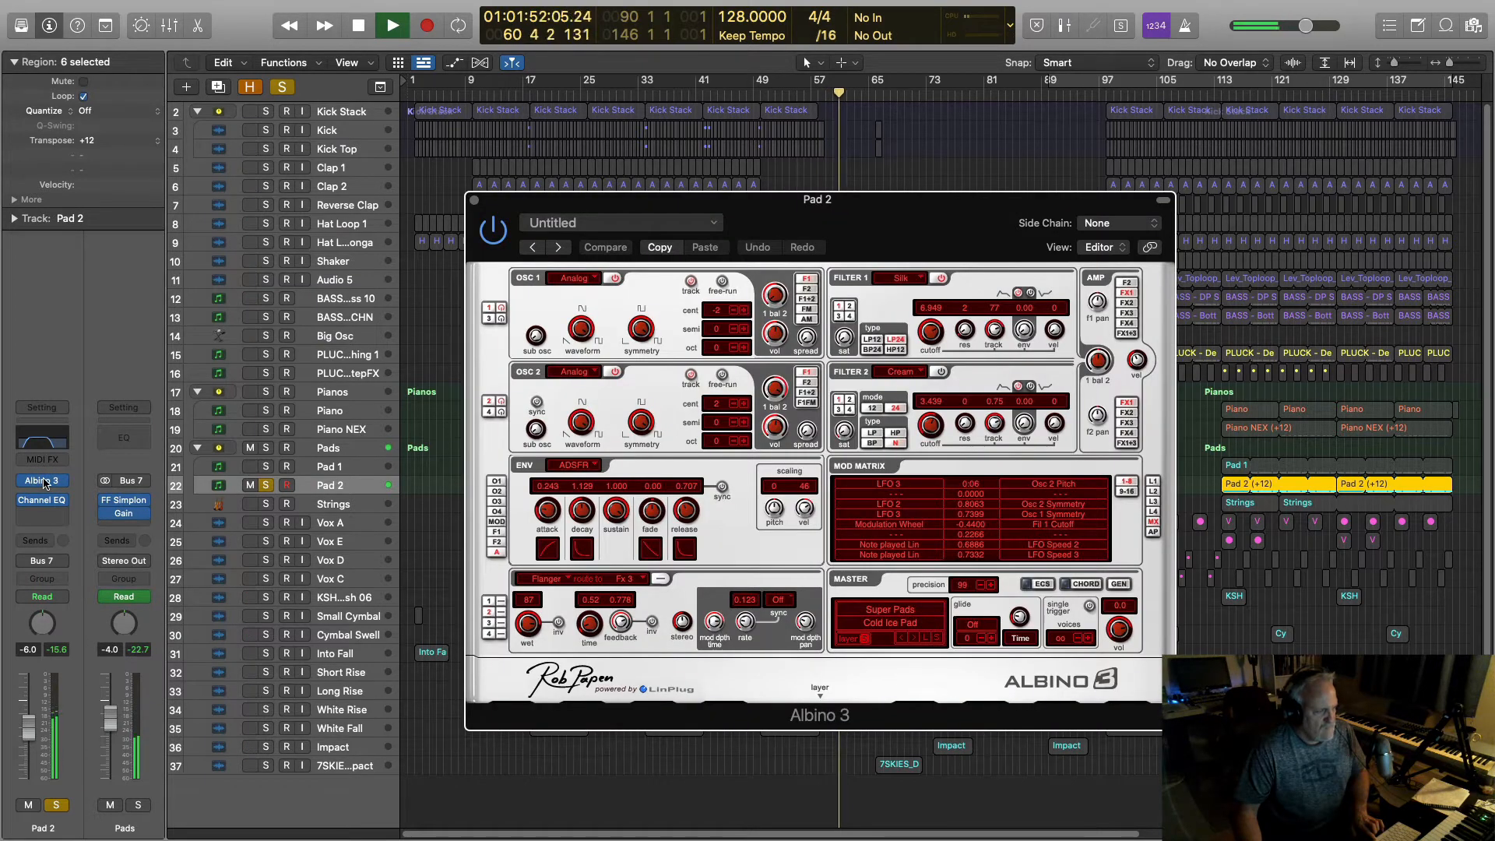
left_click(44, 484)
left_click(44, 483)
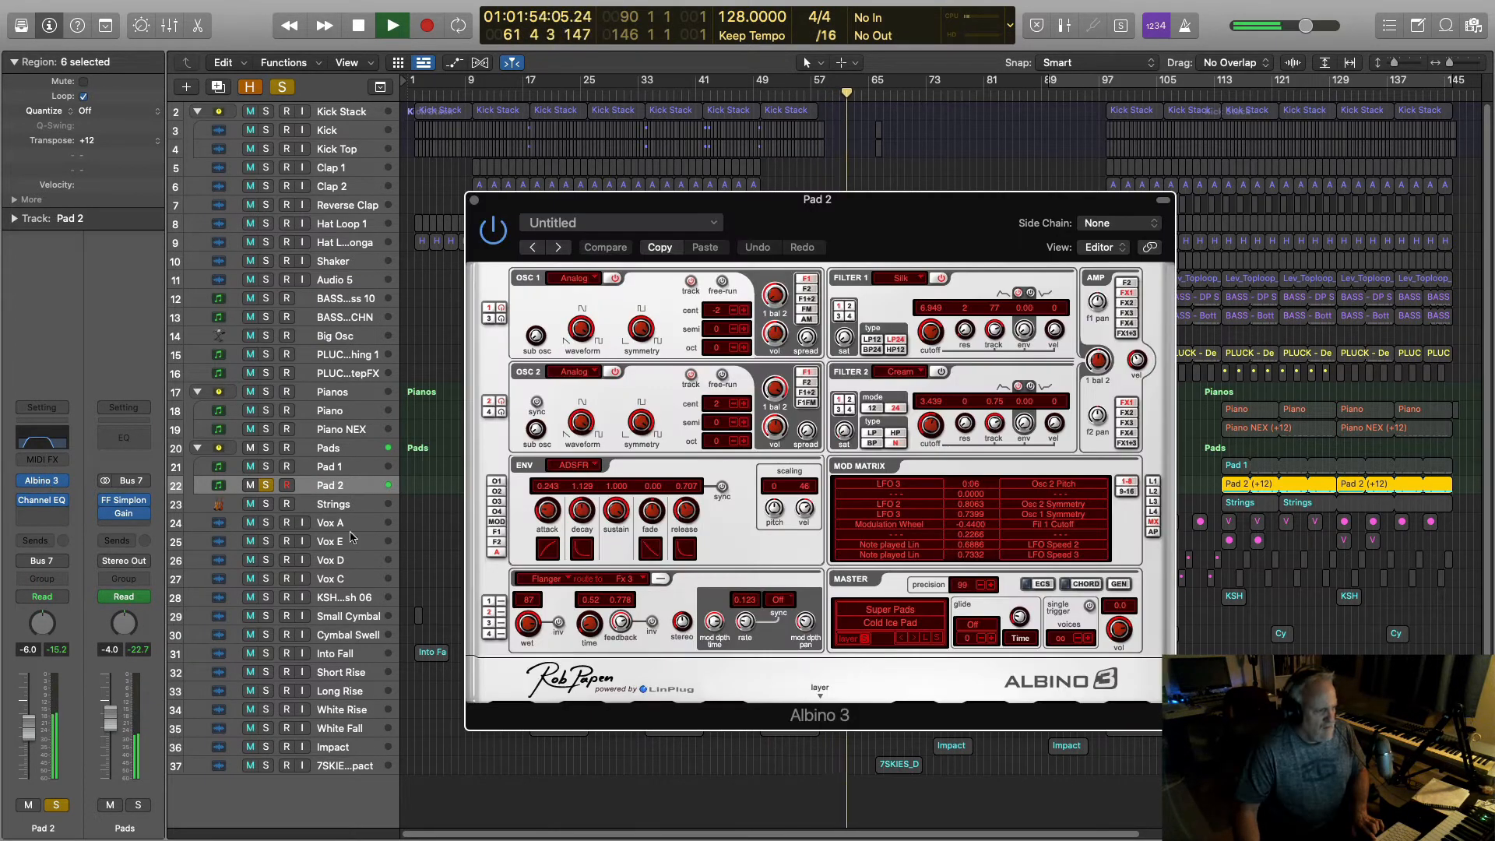
left_click(265, 488)
key("space")
left_click(474, 200)
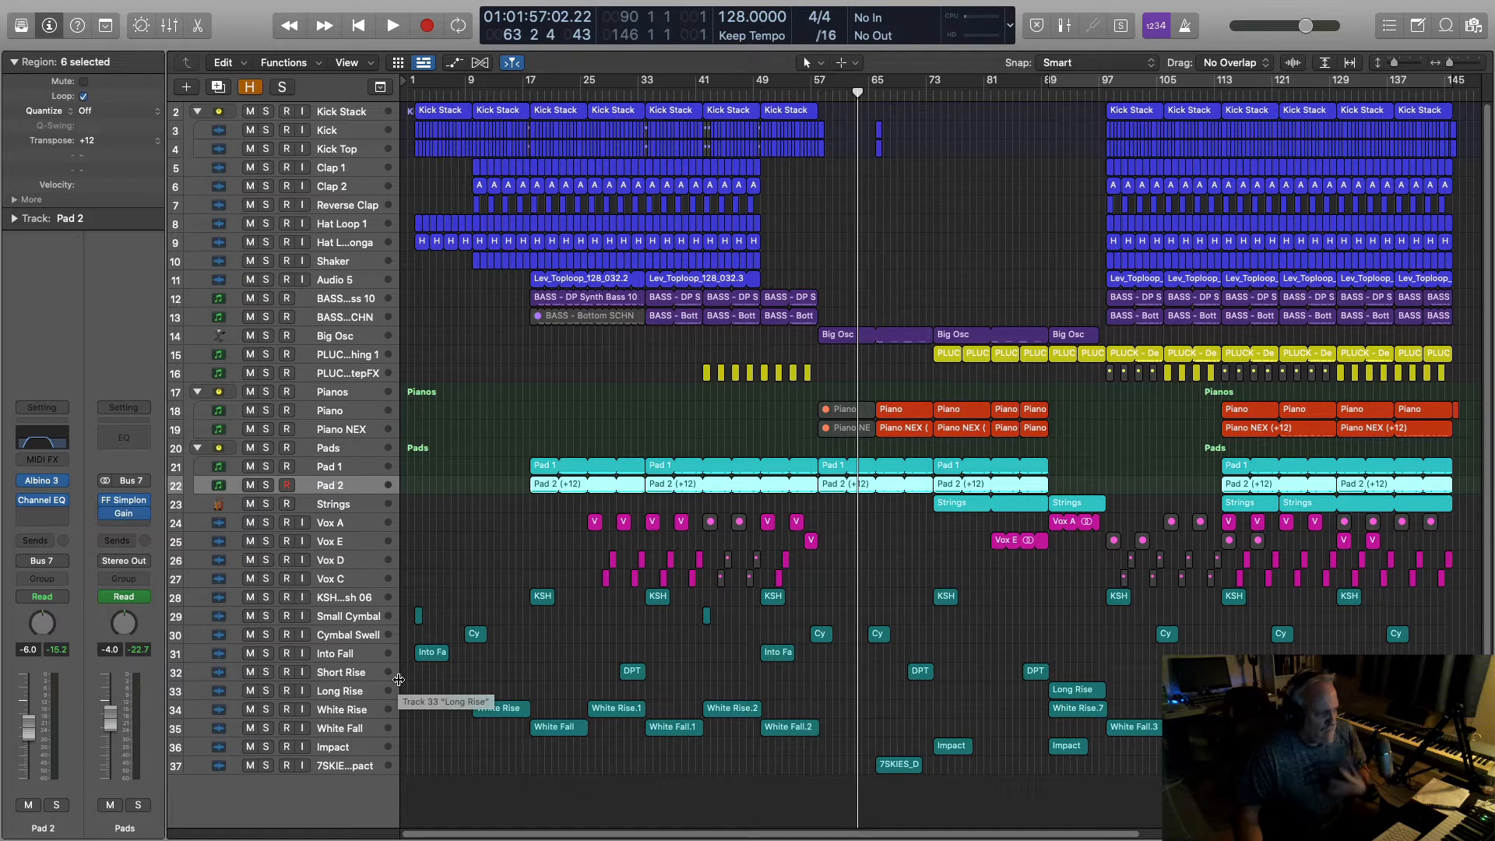
Step: Deselect the Pad 2 regions and move the playhead from bar 98 on to bar 129
left_click(483, 552)
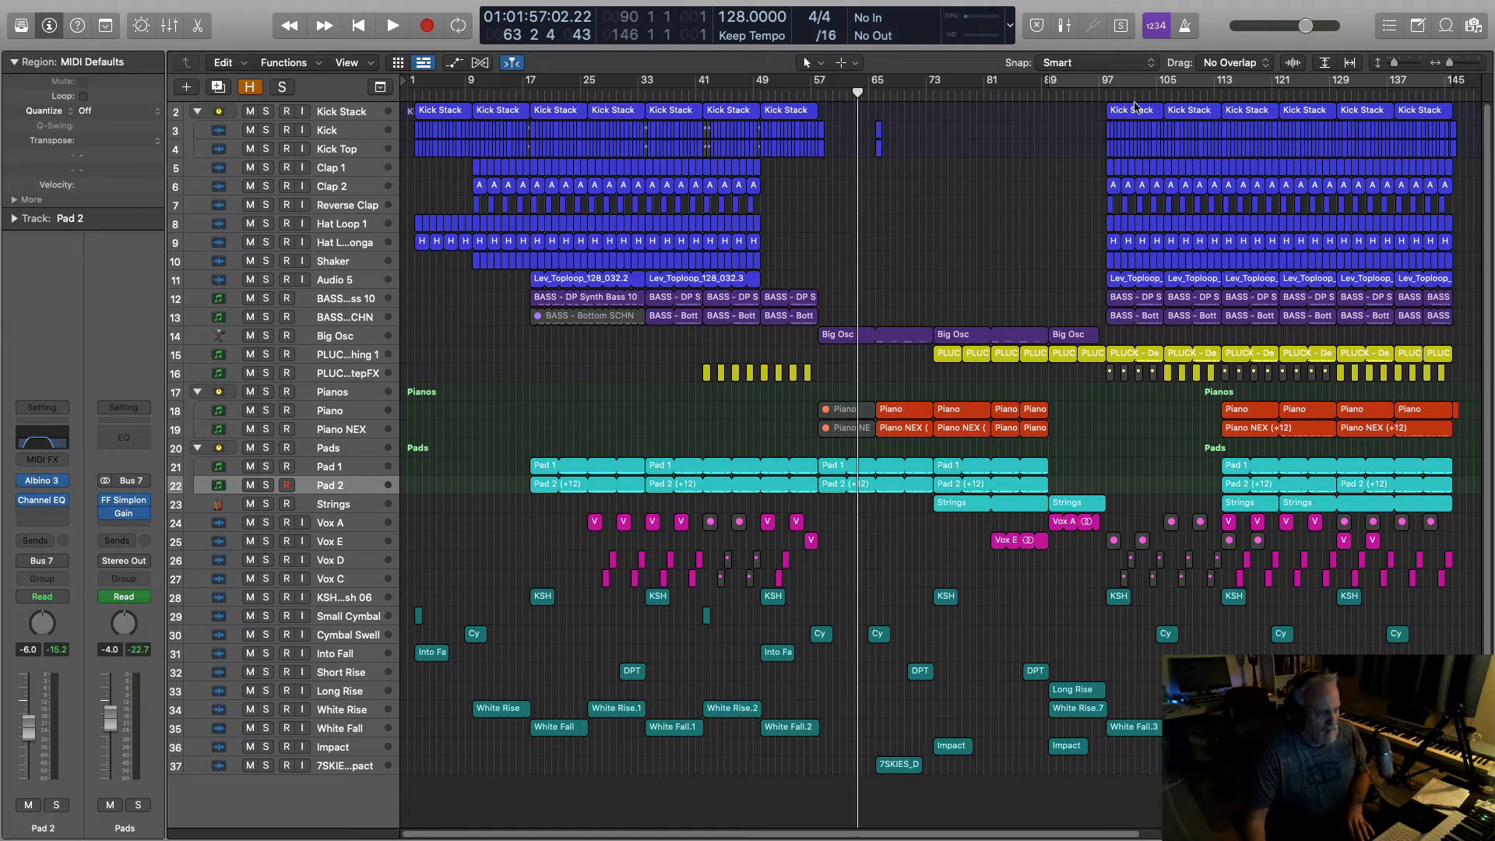
left_click(1105, 97)
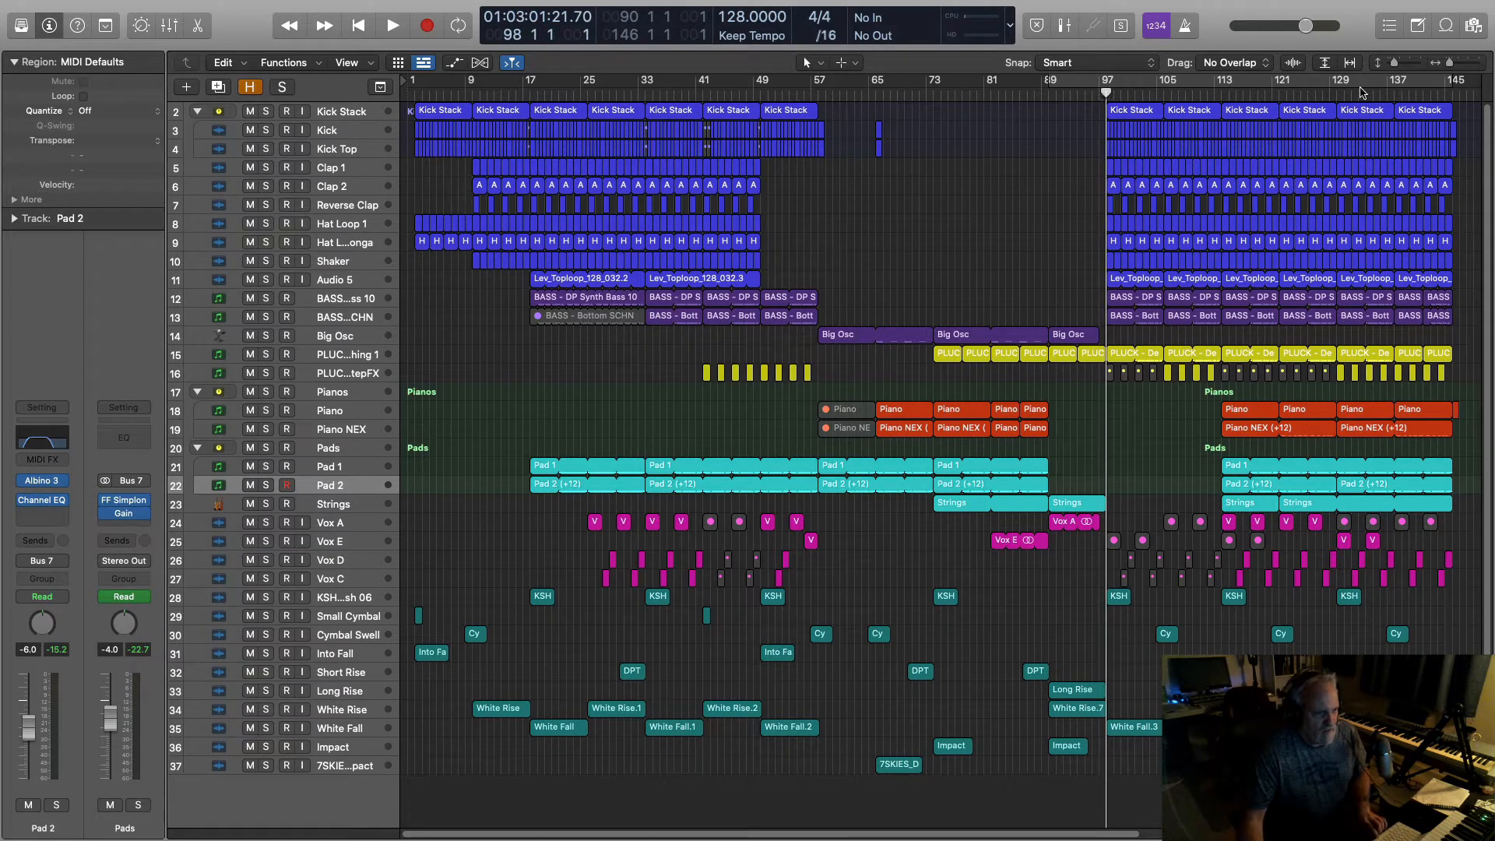
left_click(1329, 94)
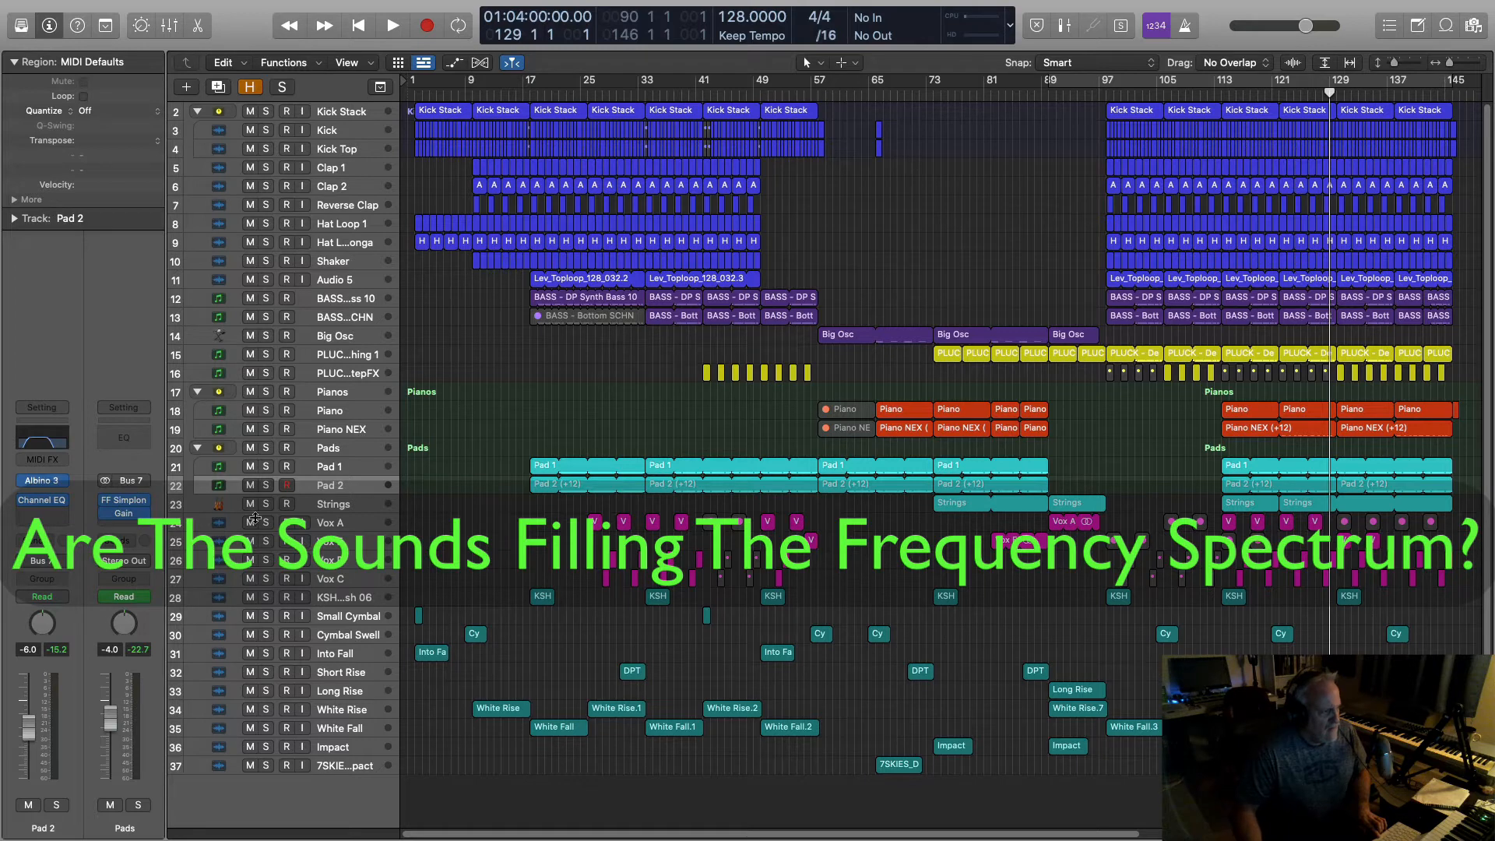
Step: Open apQualizr and SPL HawkEye on the Stereo Out and arrange their windows side by side
left_click(329, 450)
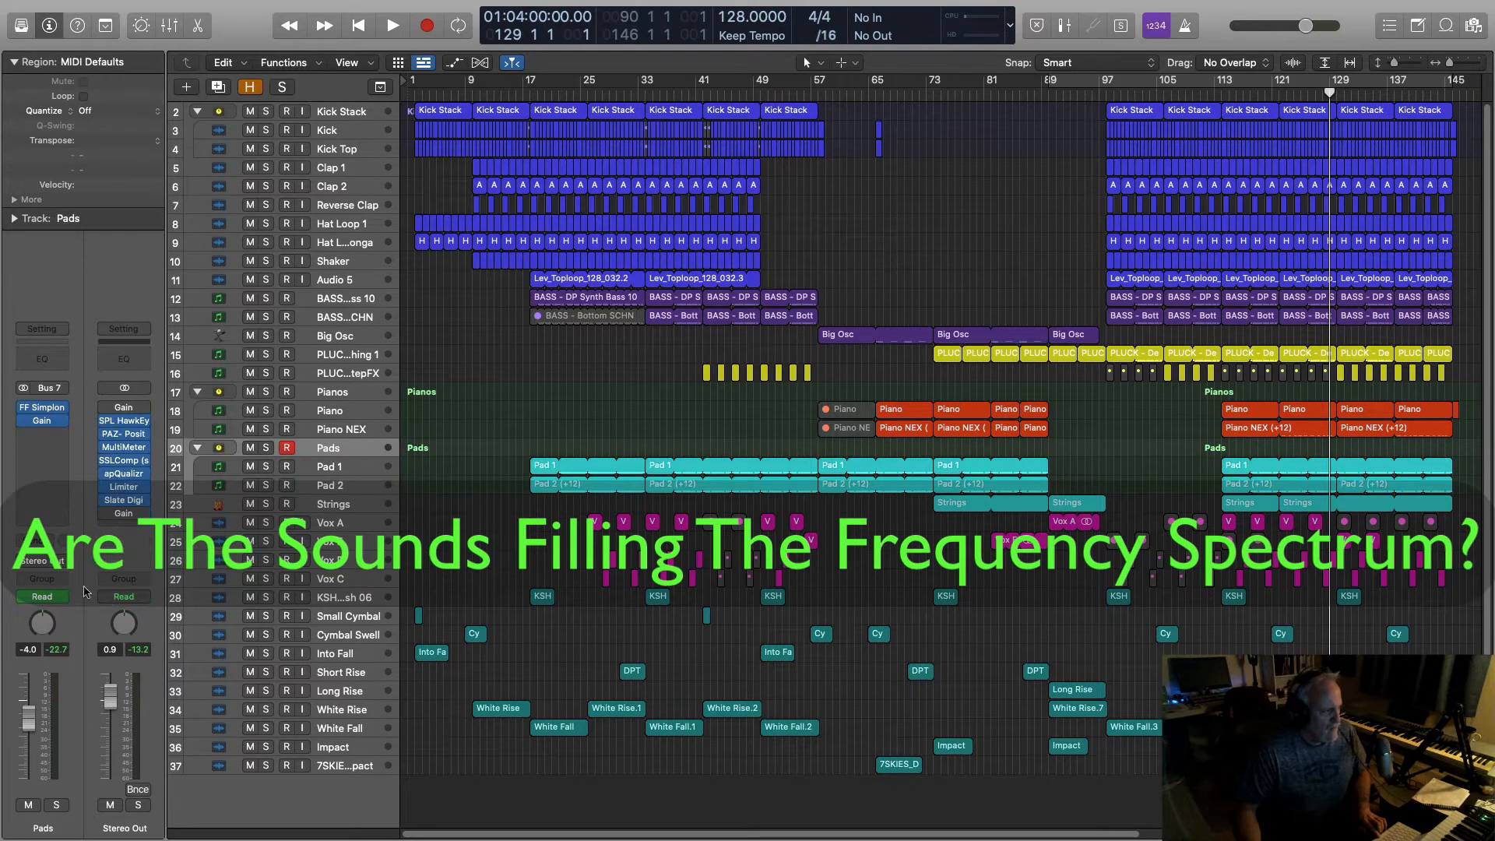
left_click(125, 477)
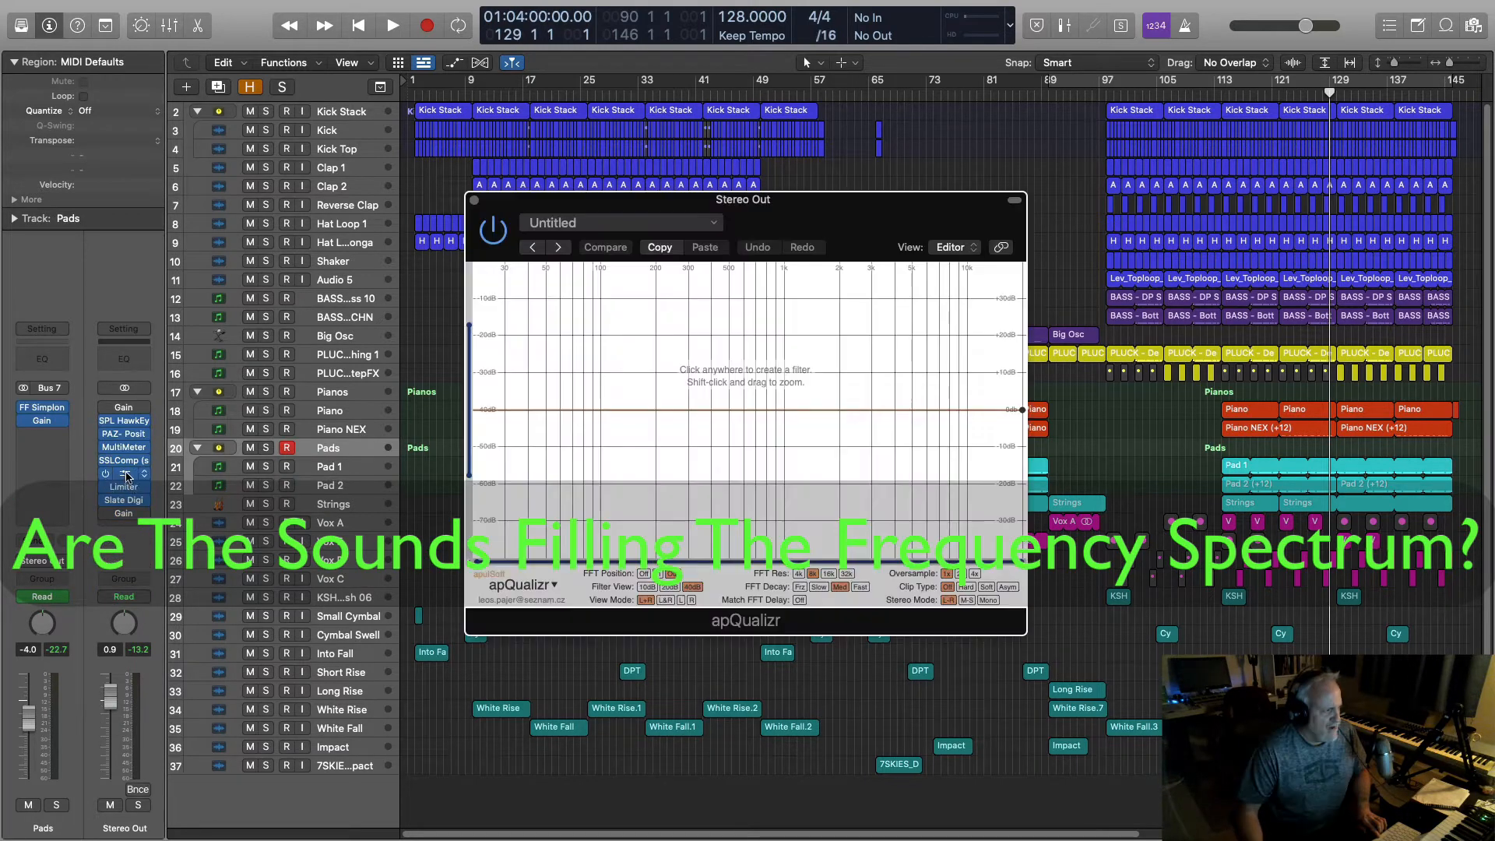
left_click(125, 420)
left_click_drag(546, 200, 105, 61)
left_click_drag(847, 233, 543, 179)
left_click(484, 64)
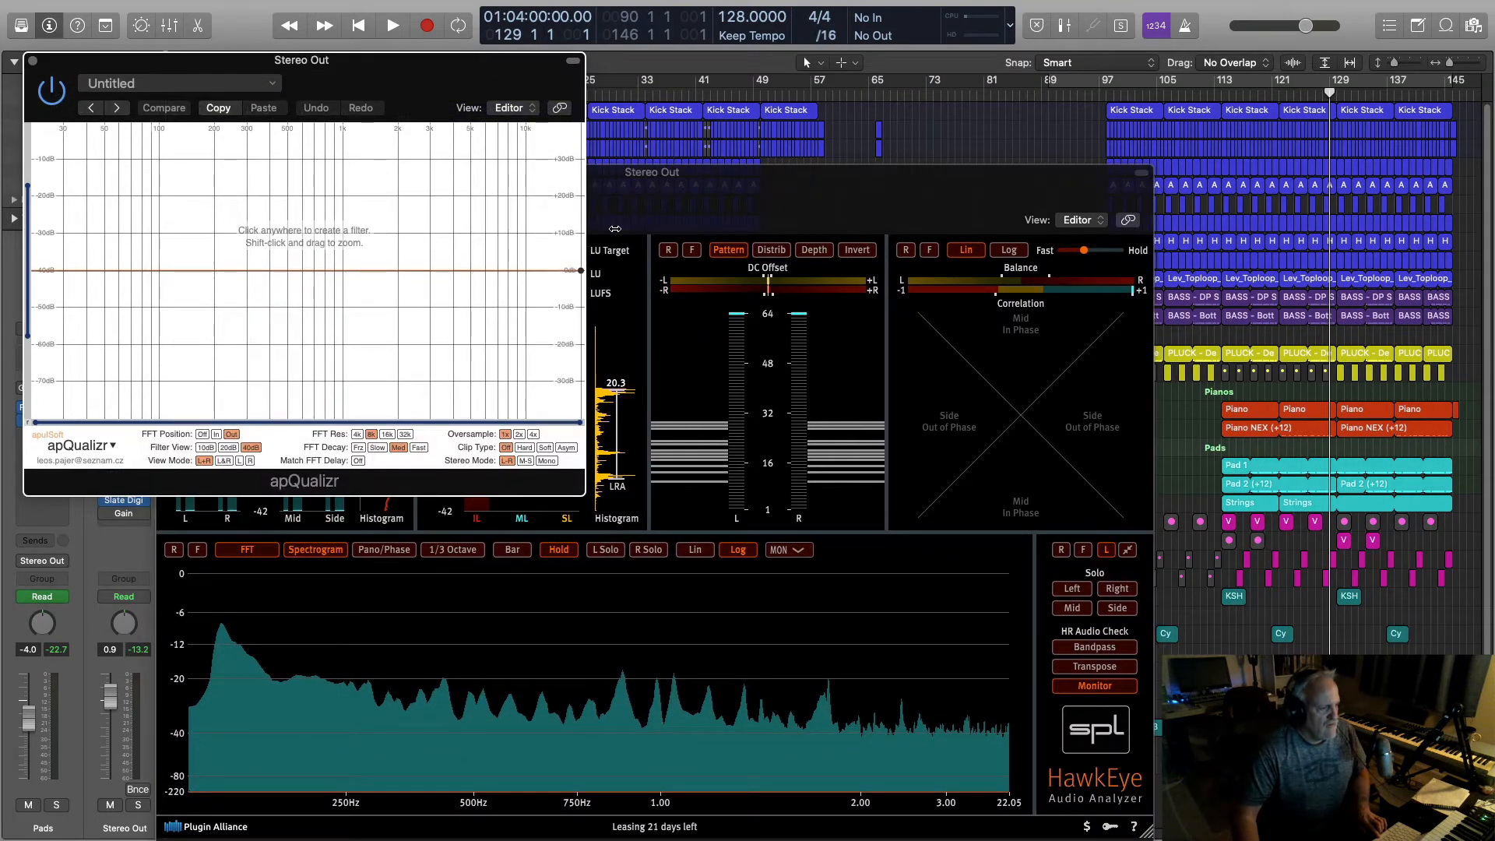
Step: Watch the analyzers during two playback passes, then close apQualizr
key("space")
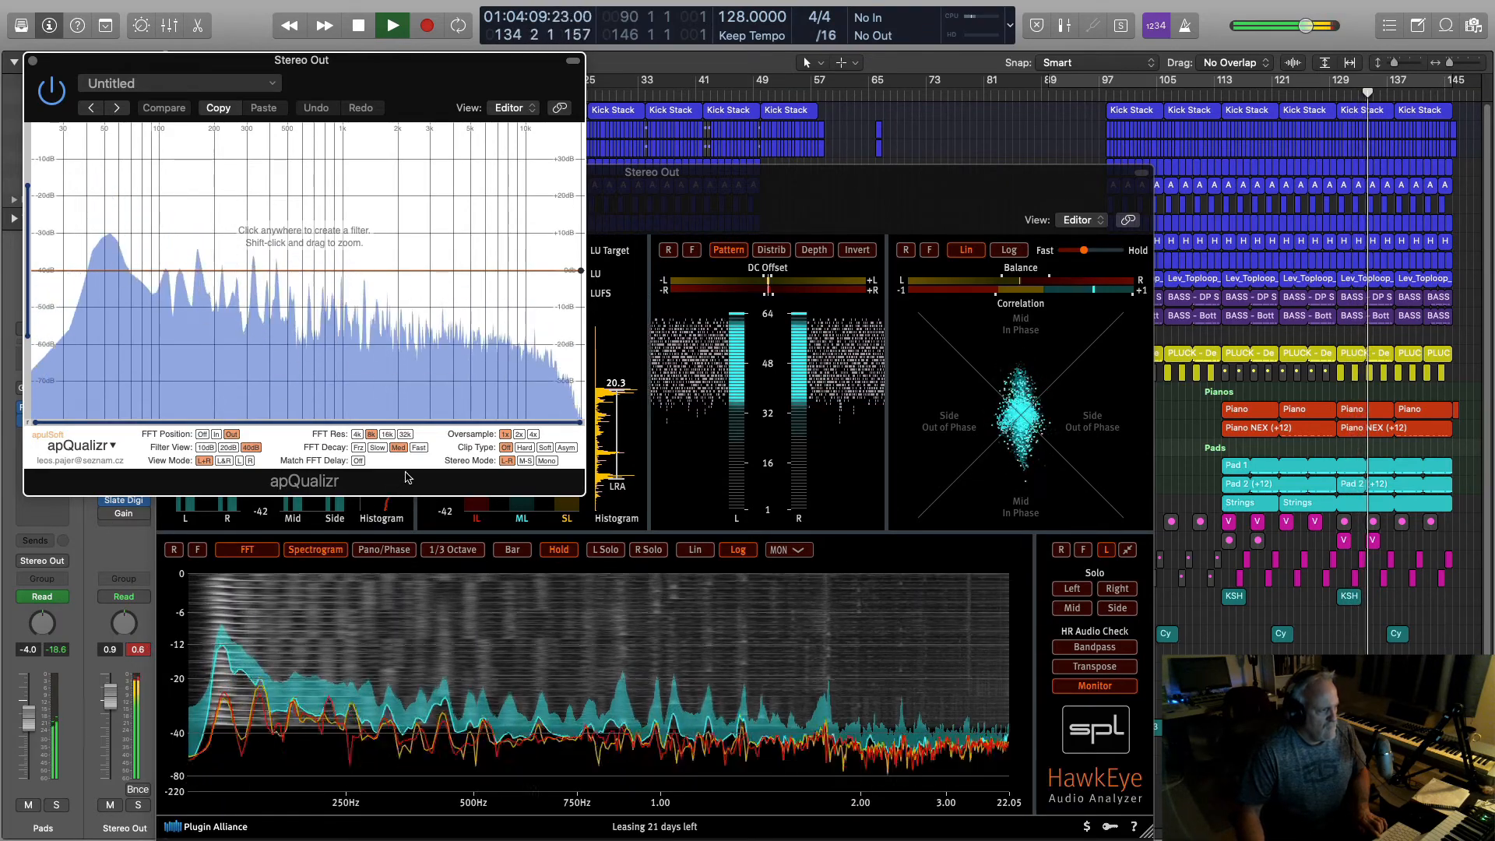
key("space")
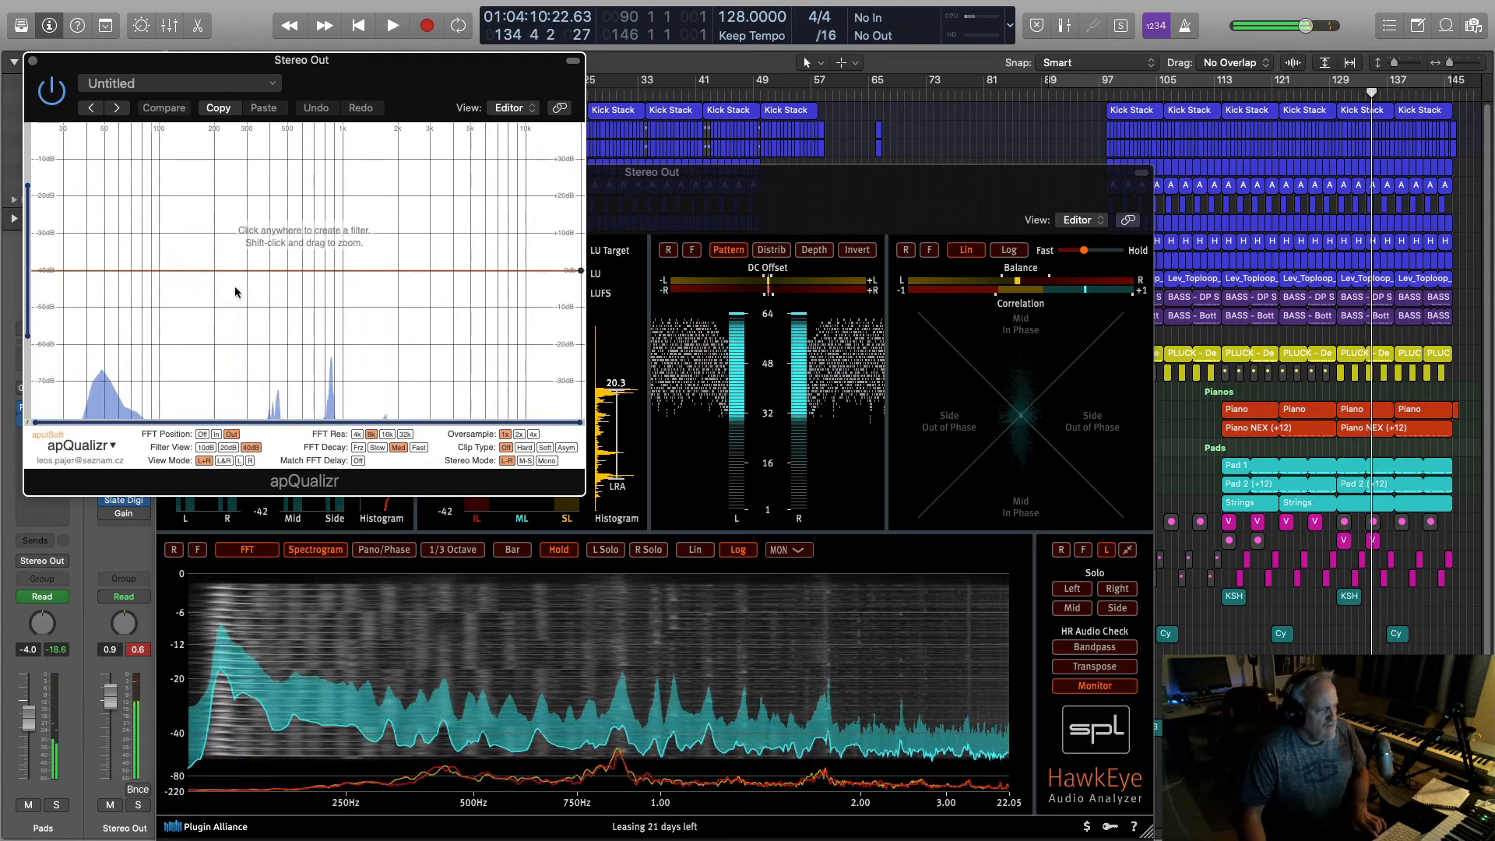
key("space")
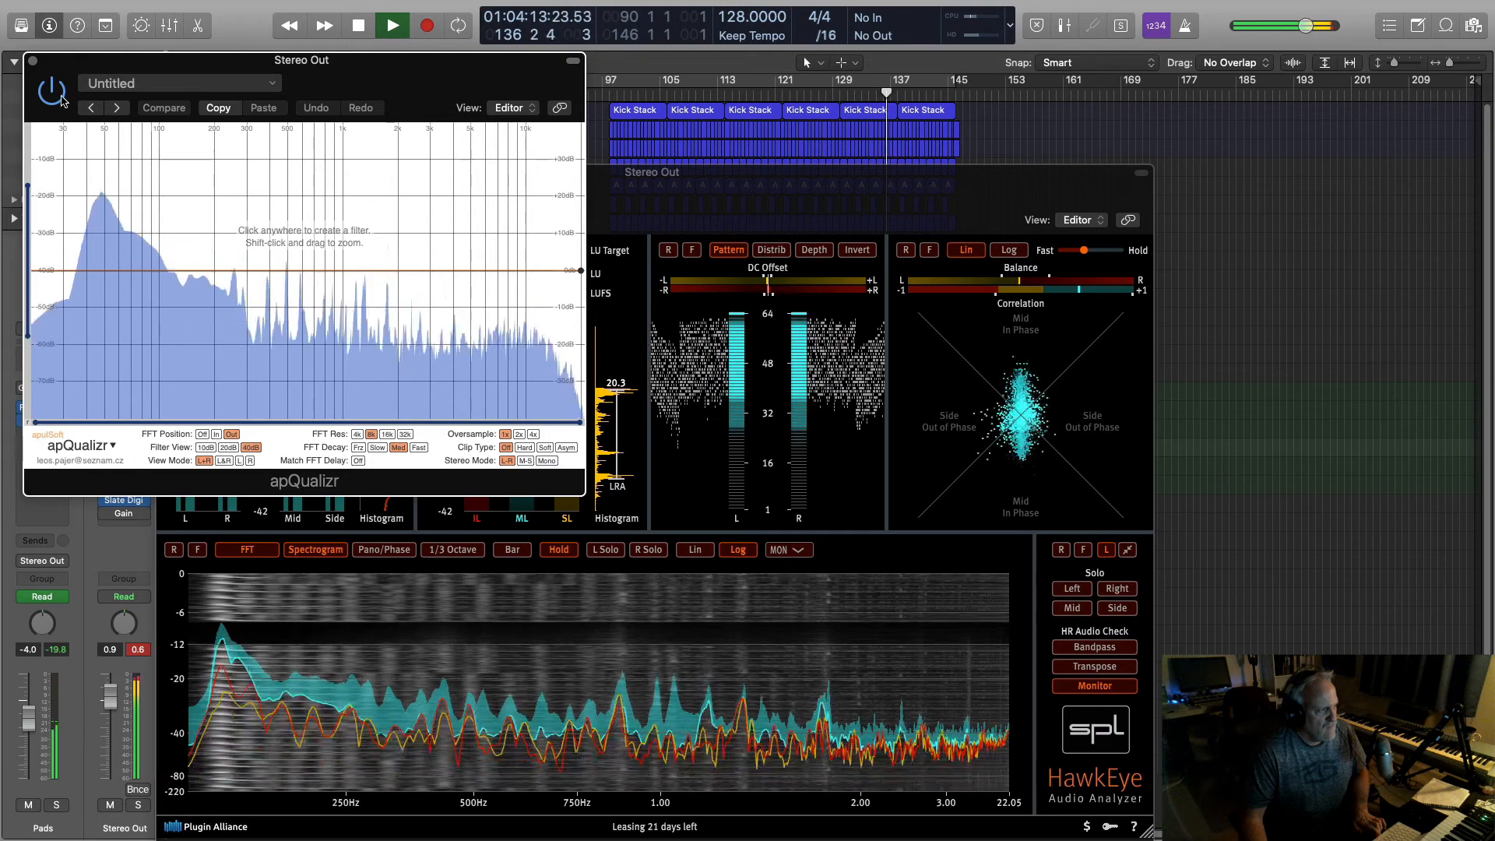
key("space")
left_click(32, 60)
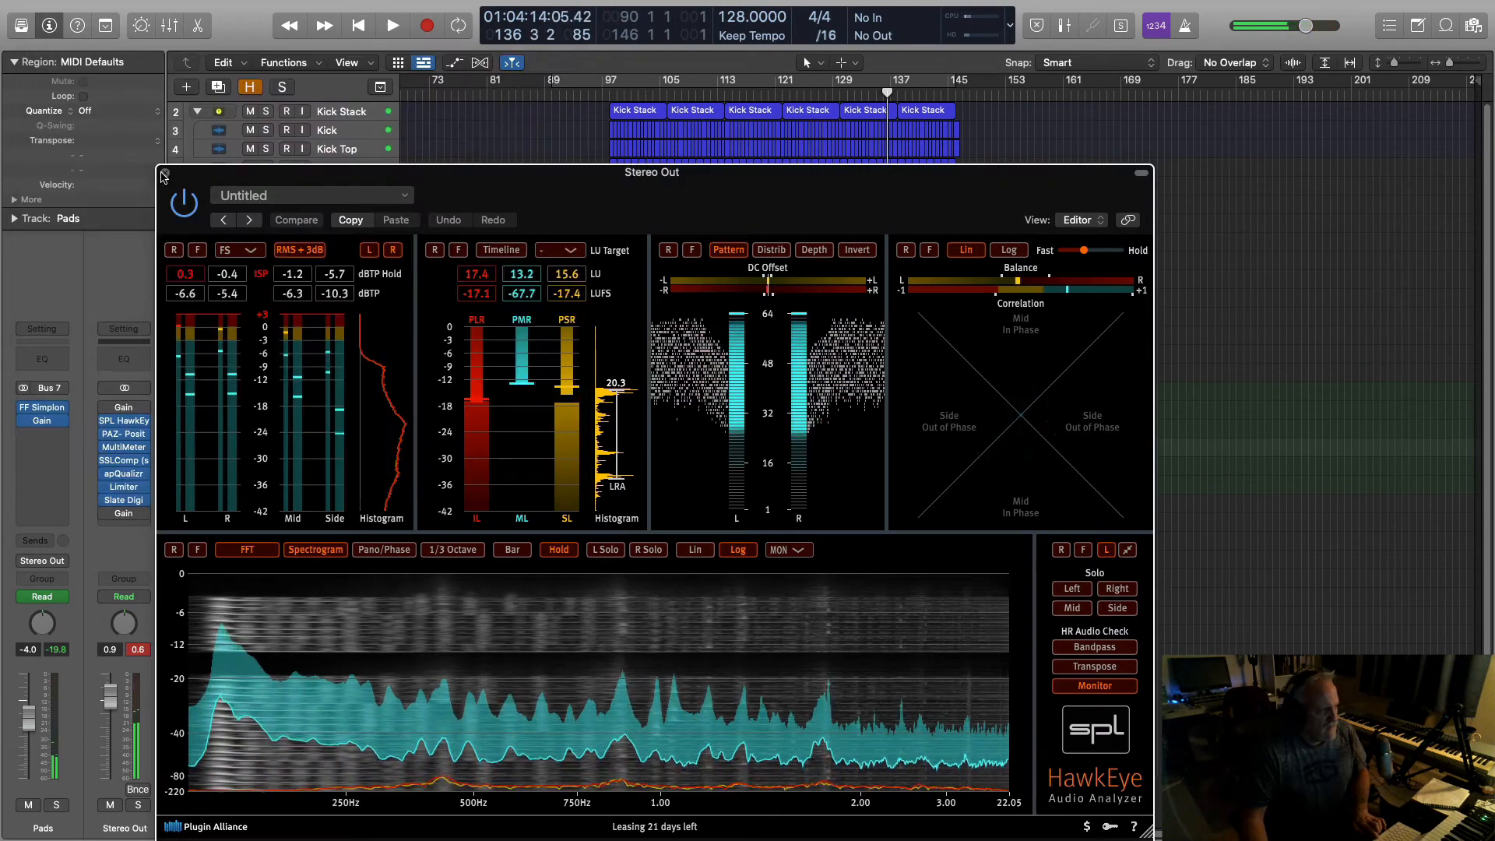
Step: Close HawkEye and play the section from bar 128
left_click(163, 173)
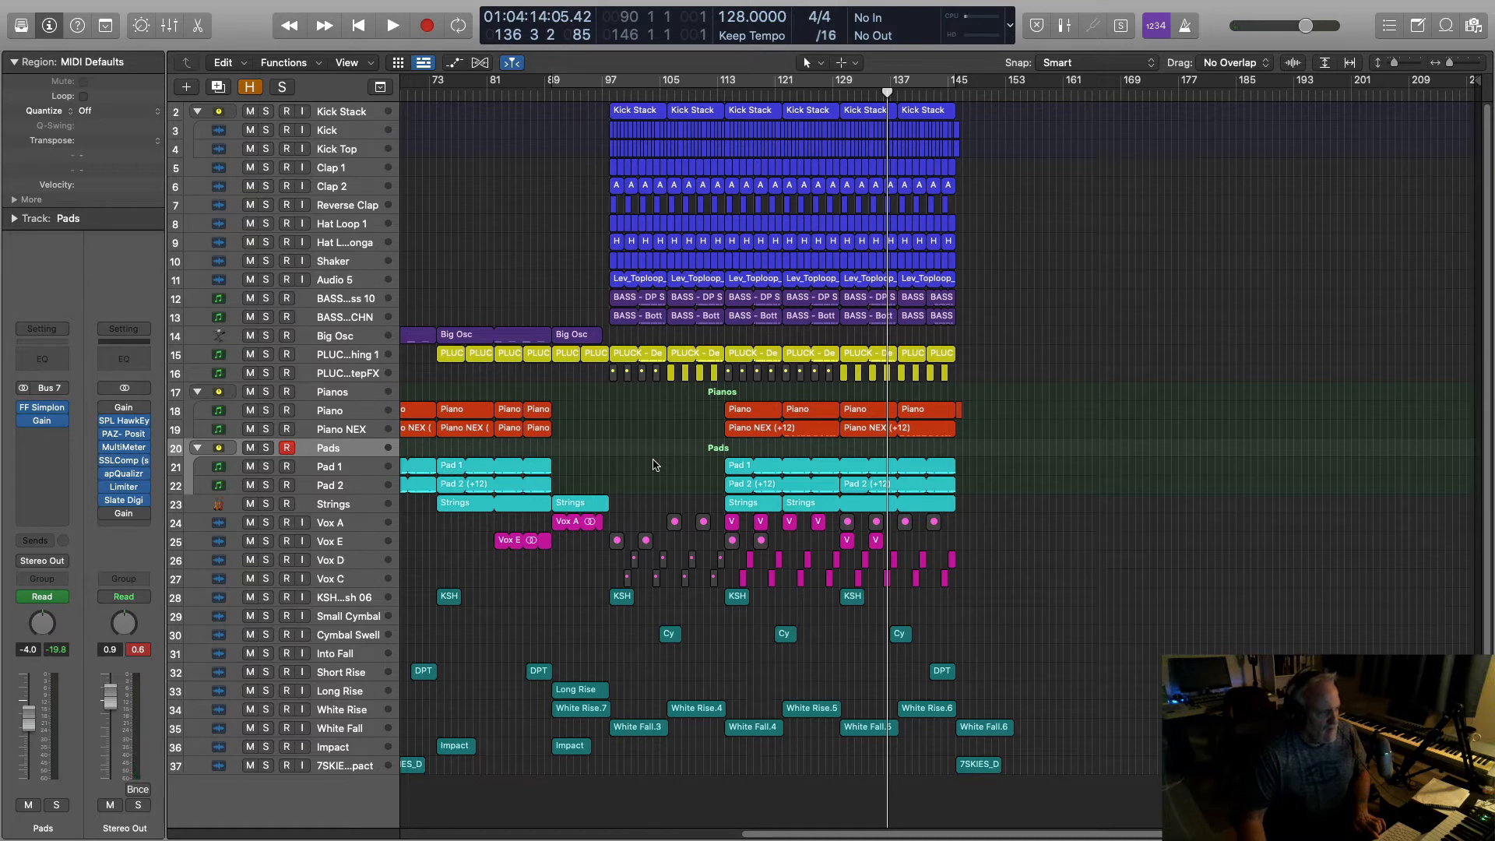
left_click(840, 92)
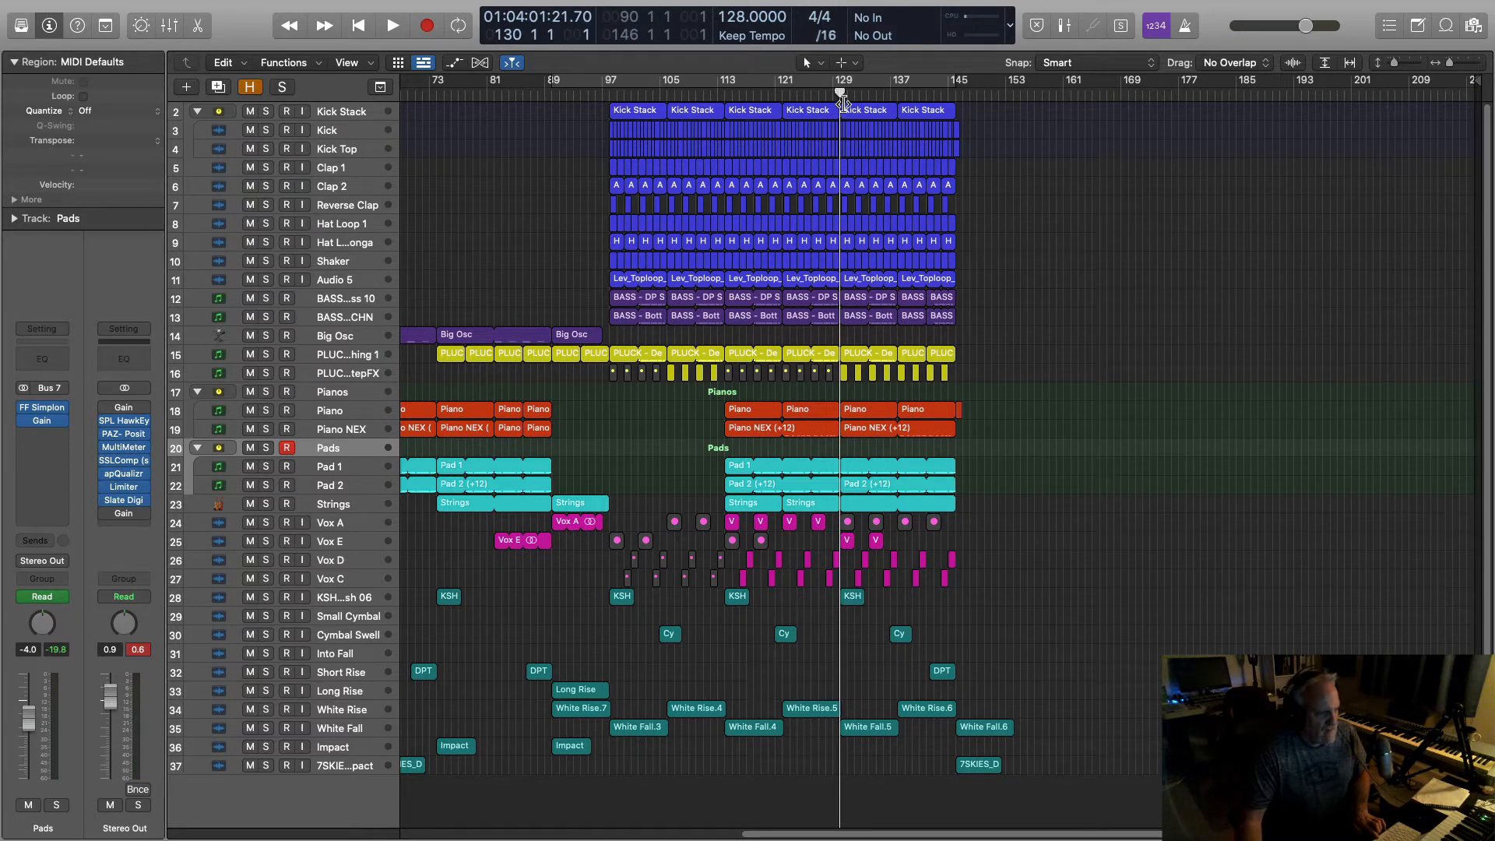
key("comma")
key("comma")
key("space")
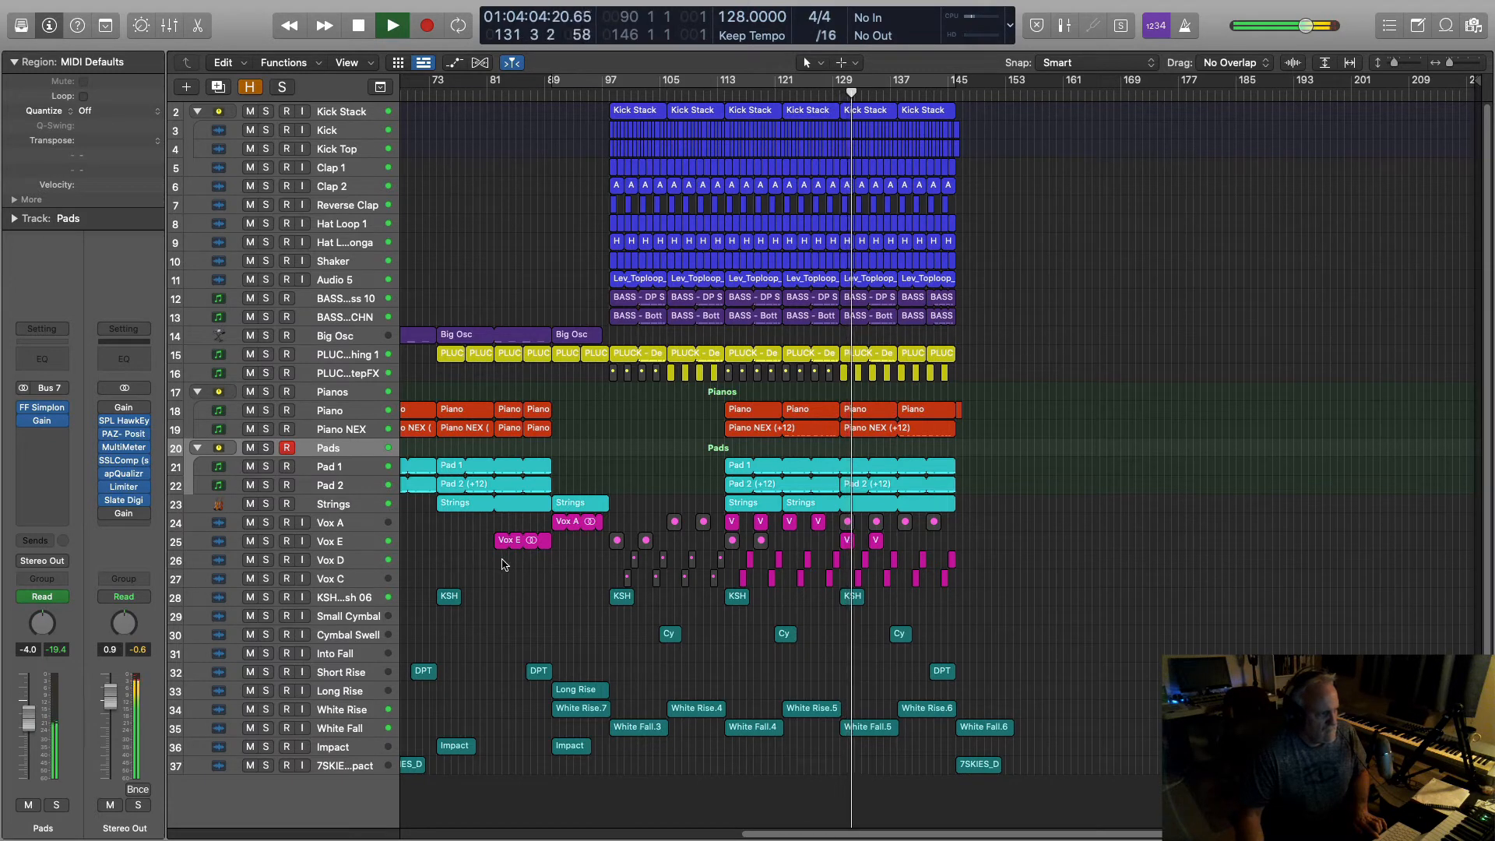
key("space")
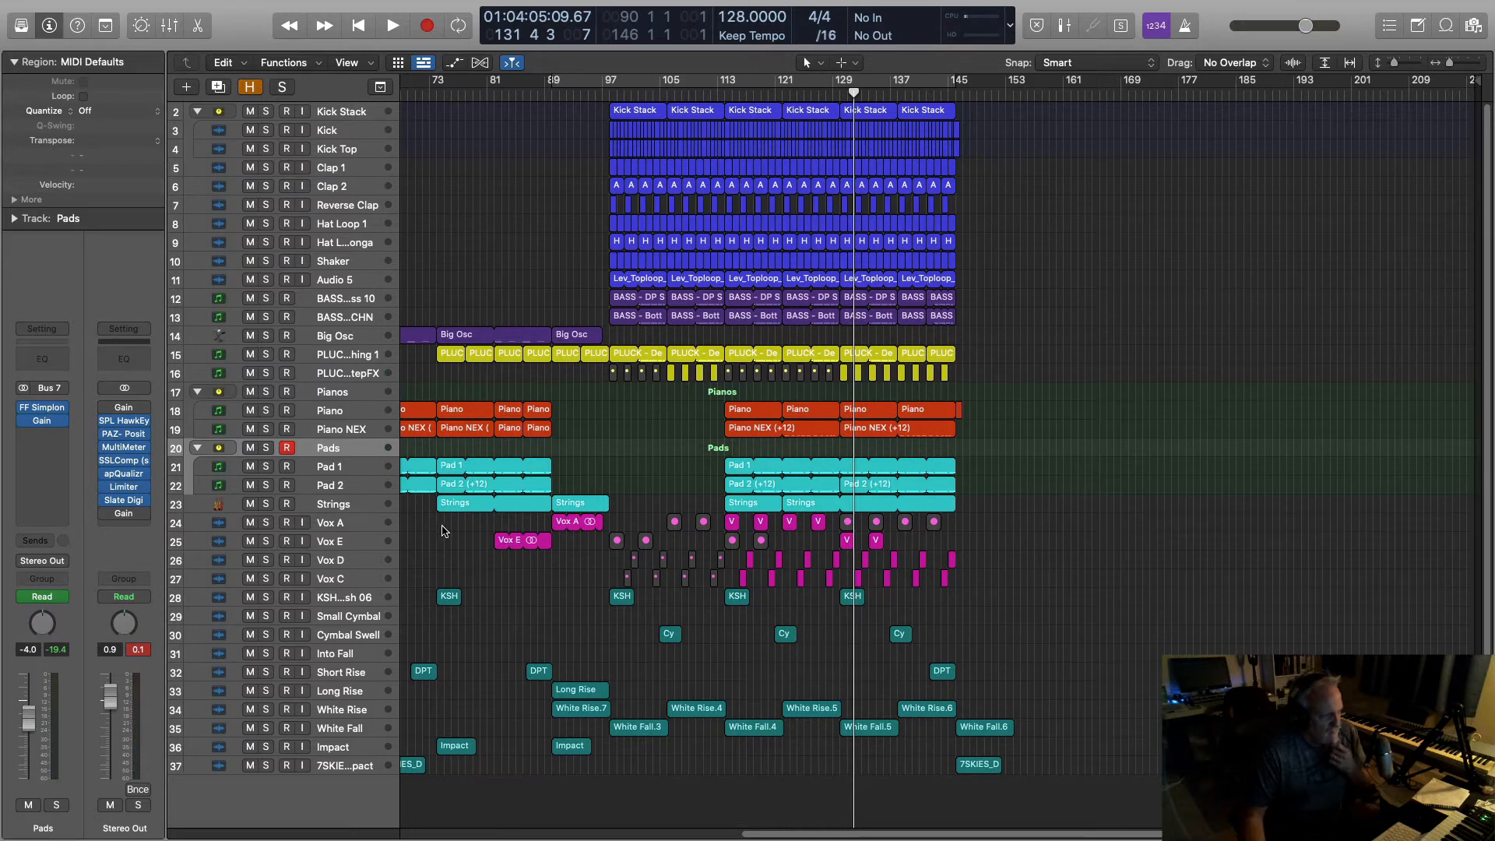
Step: Audition the build from bar 97 and again from bar 94
scroll(617, 396, "left", 8)
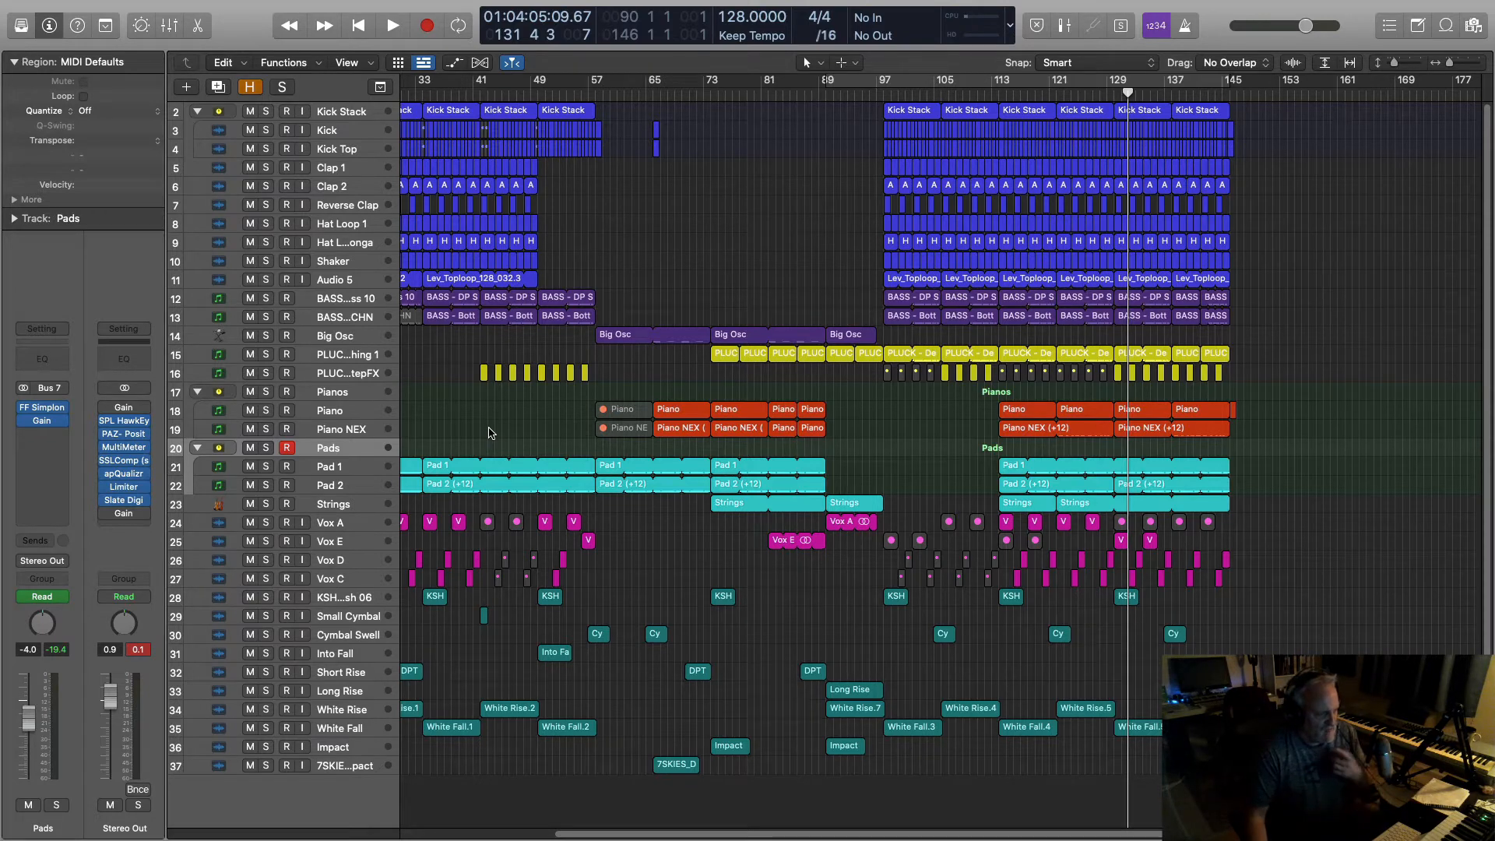
left_click(881, 97)
key("space")
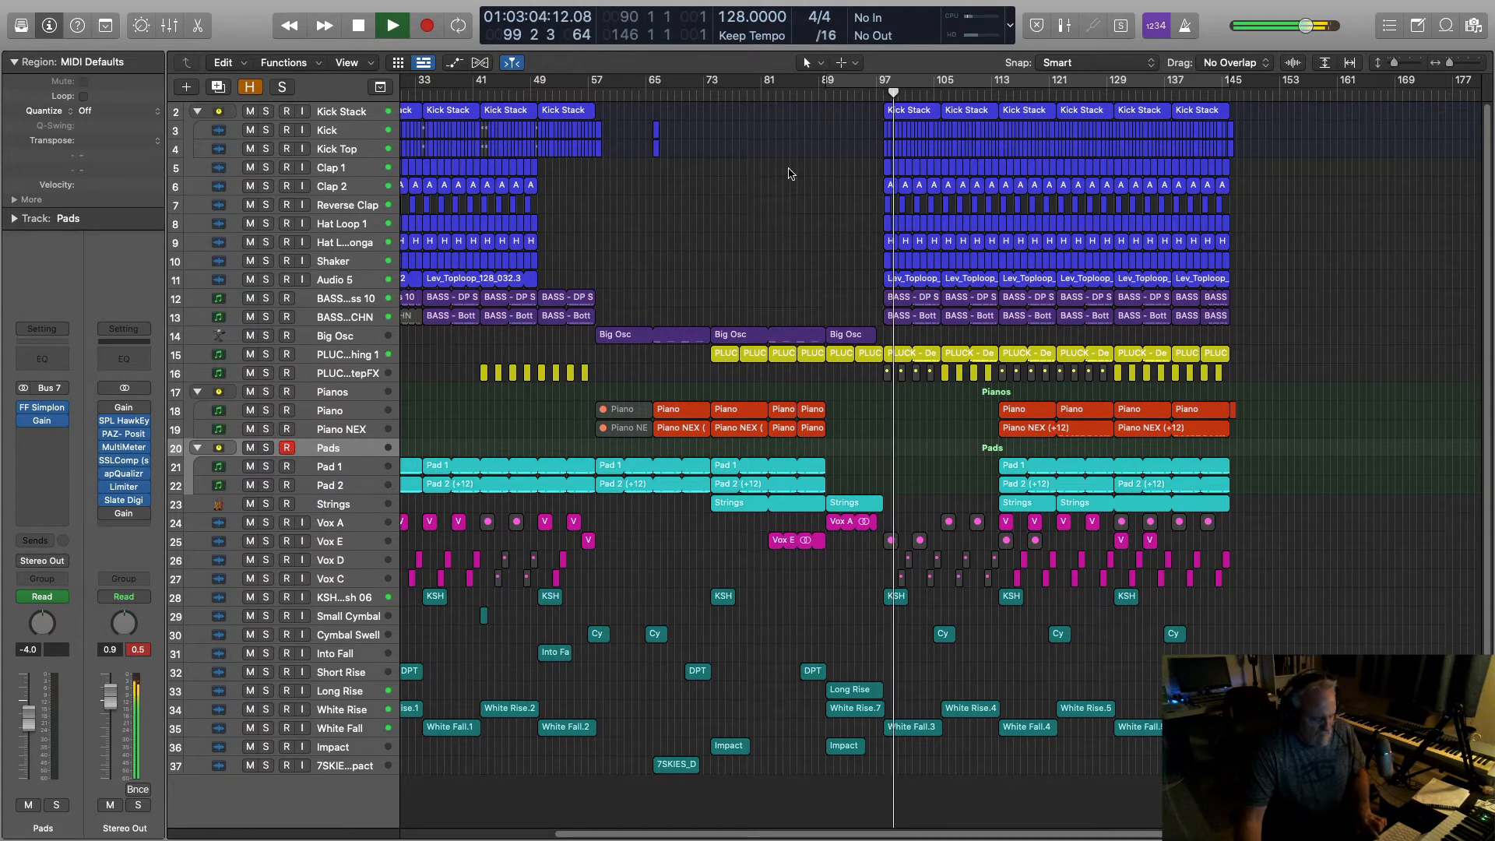
key("space")
left_click(854, 93)
key("space")
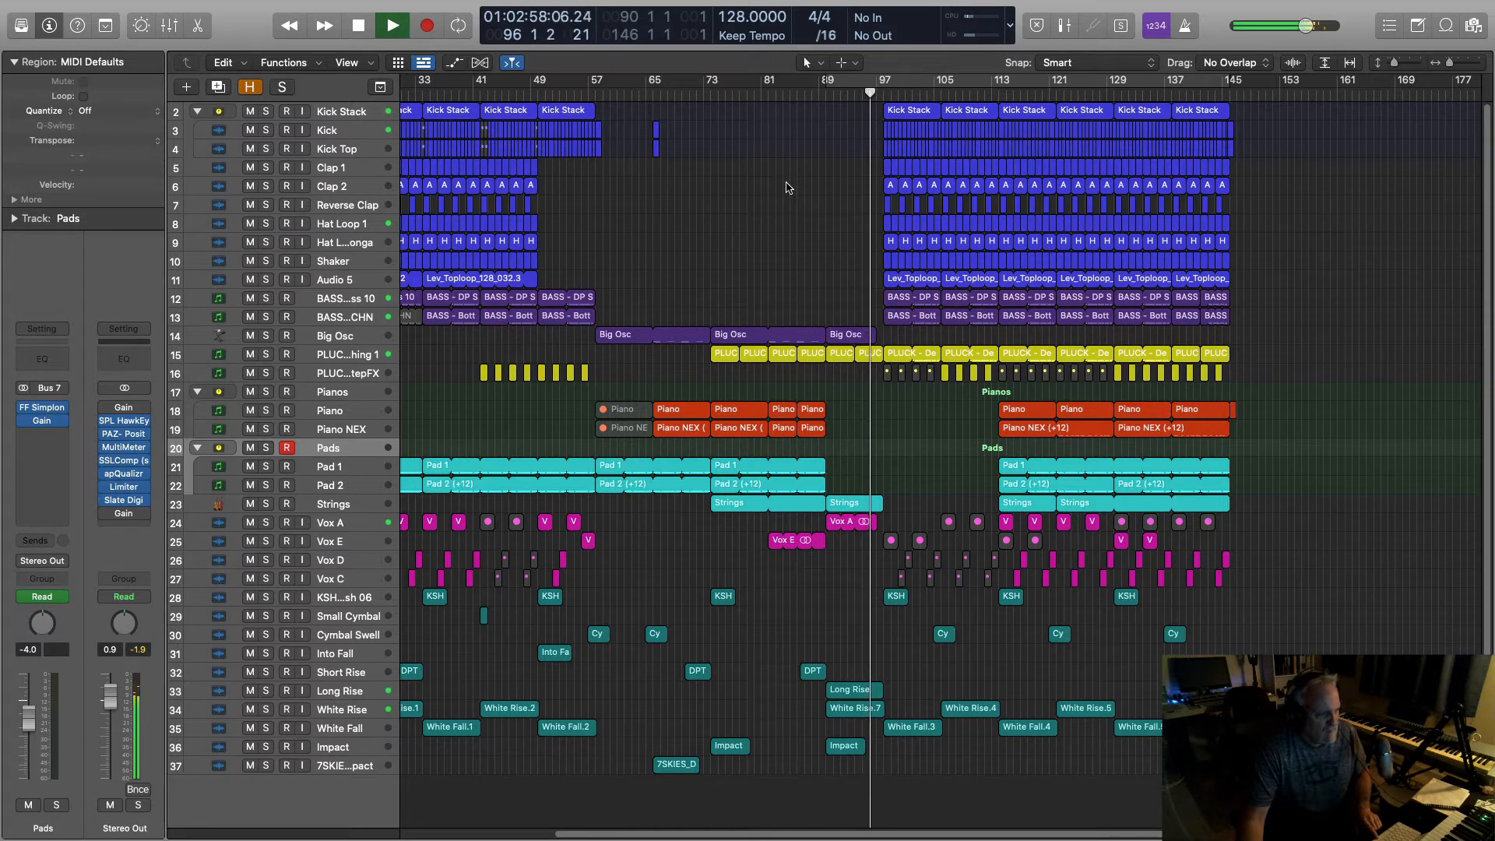
key("space")
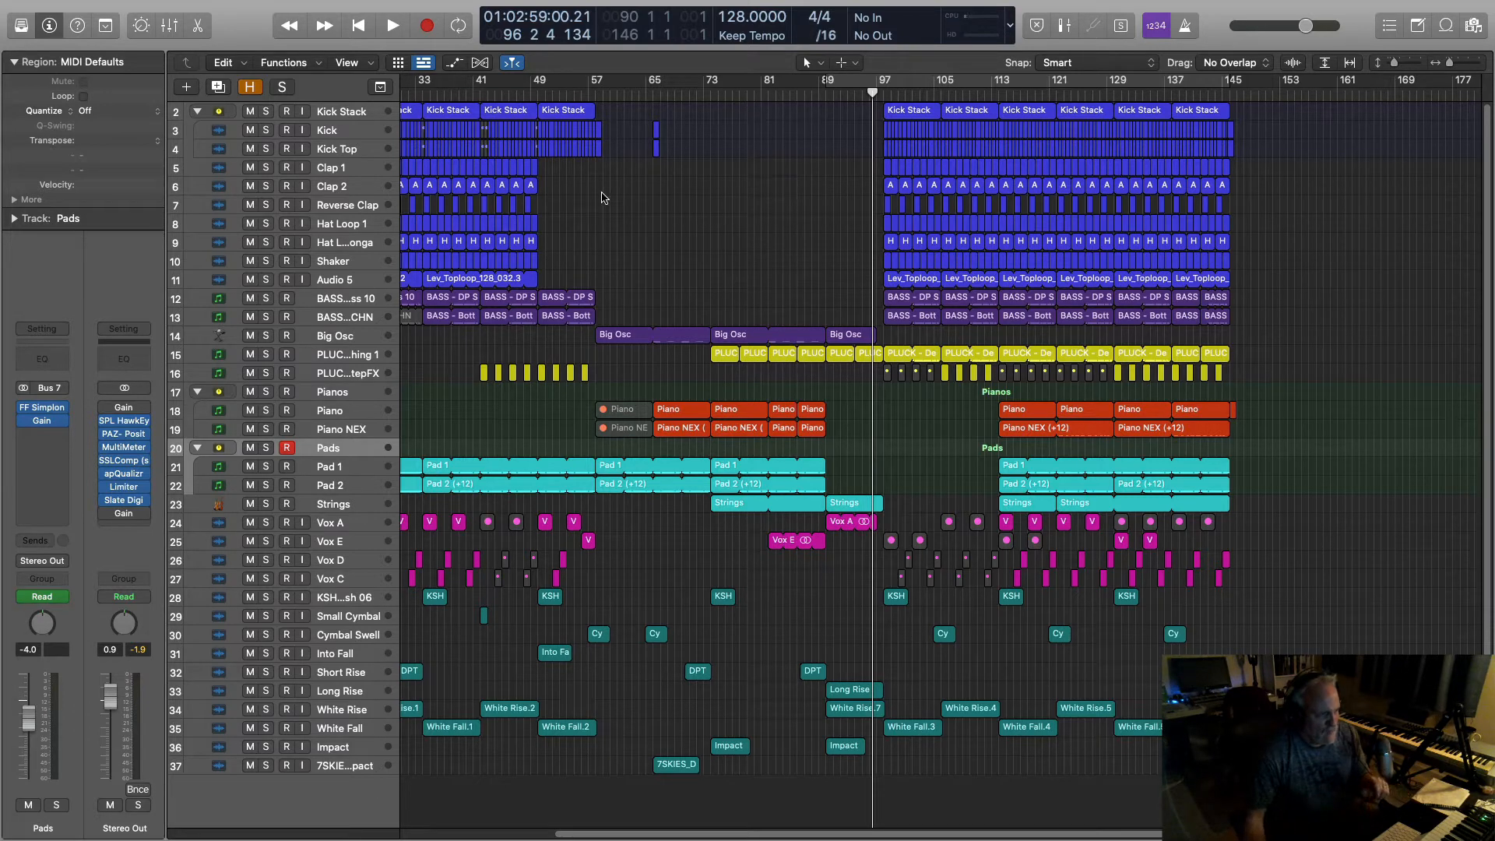
Step: Solo the PLUCK track (15) again and bring up the Stereo Out's apQualizr analyzer window
left_click(264, 358)
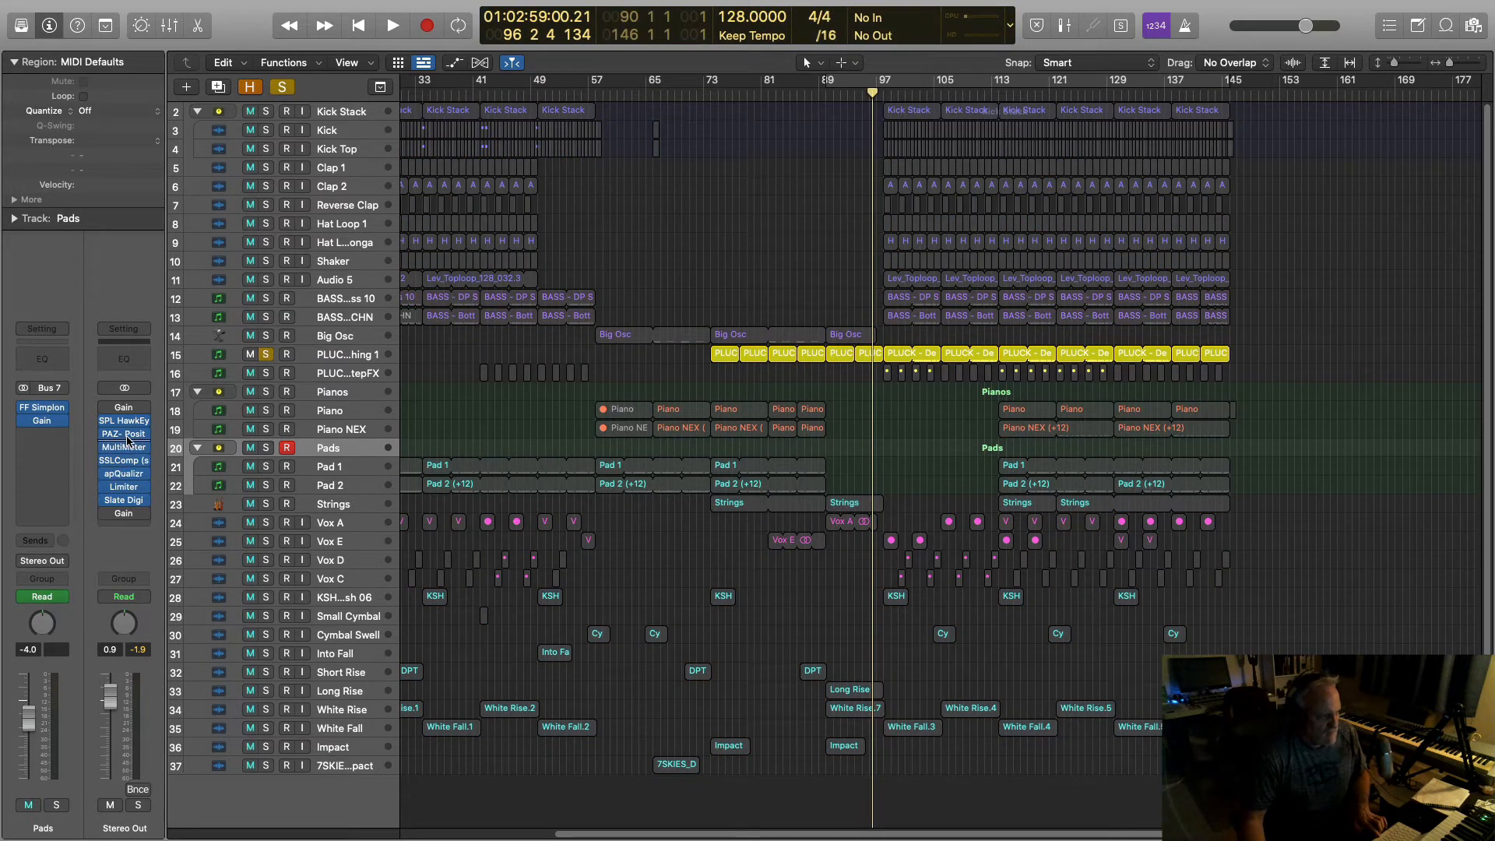
mouse_move(126, 436)
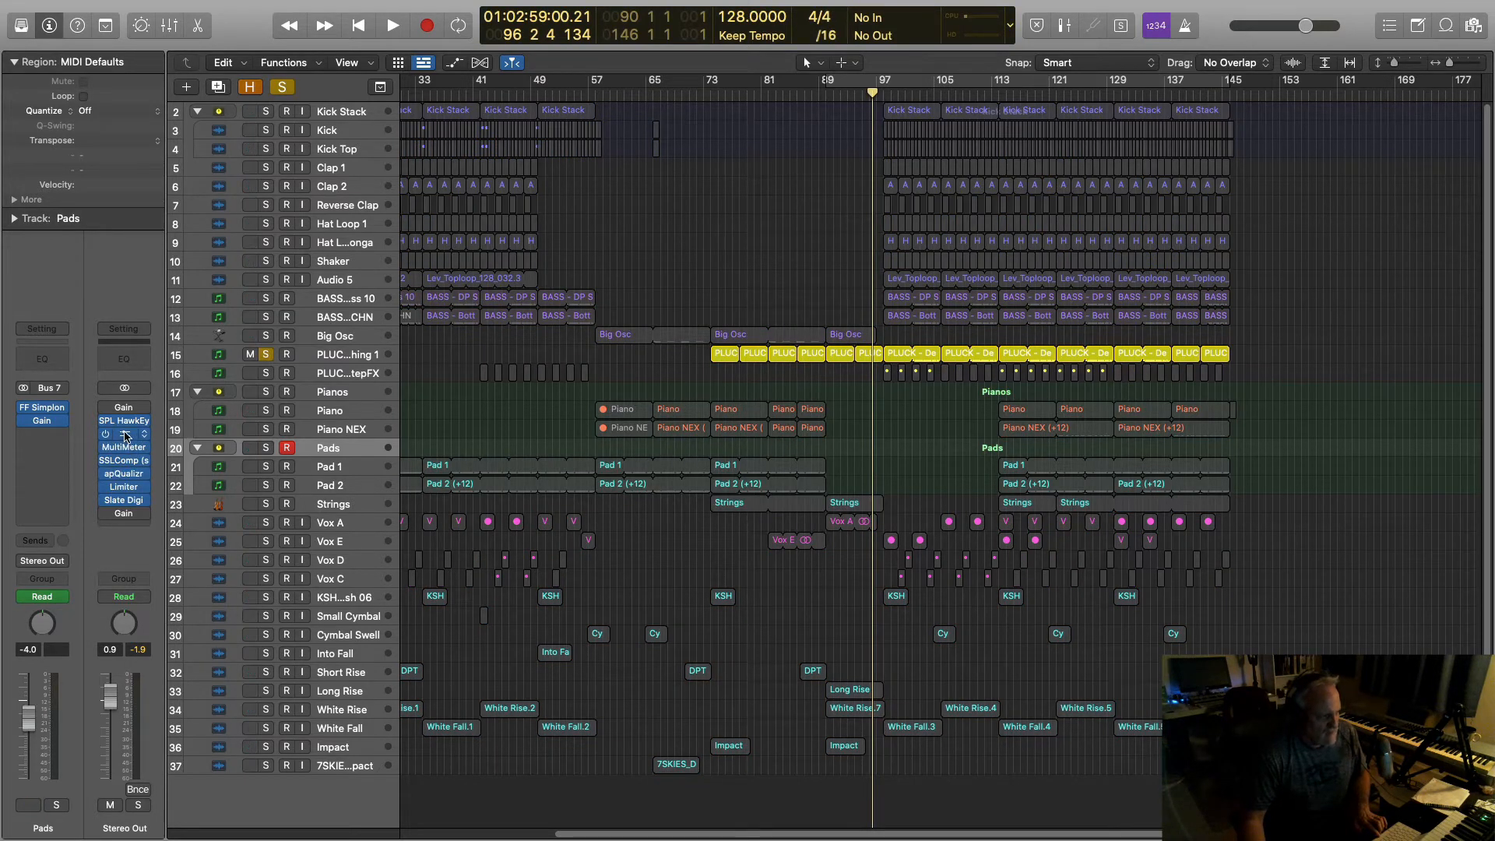
left_click(124, 473)
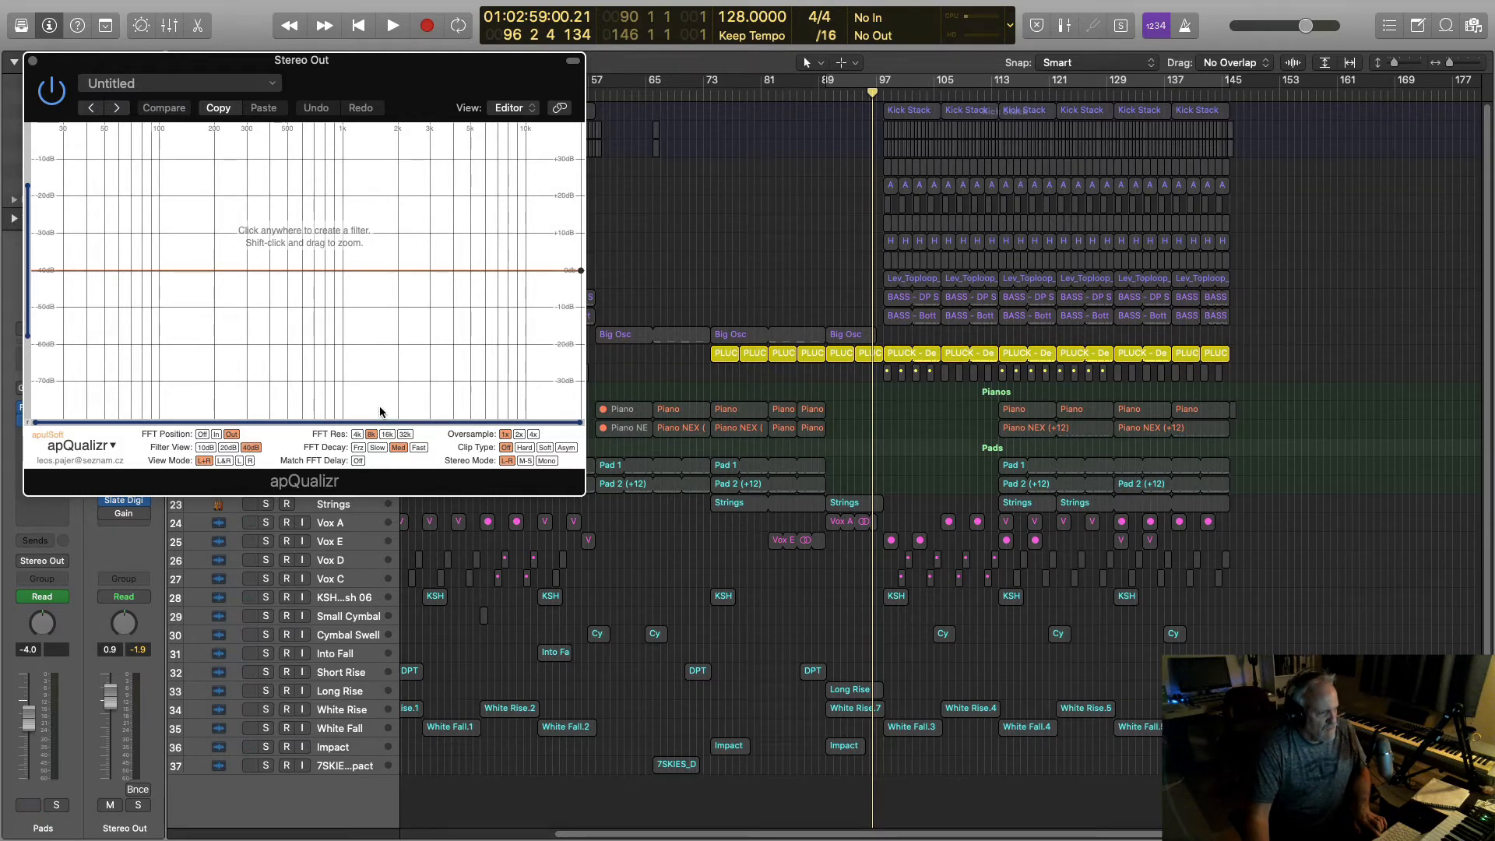
Step: Play the soloed pluck to view its spectrum, then solo Vox A, E, D and C
key("space")
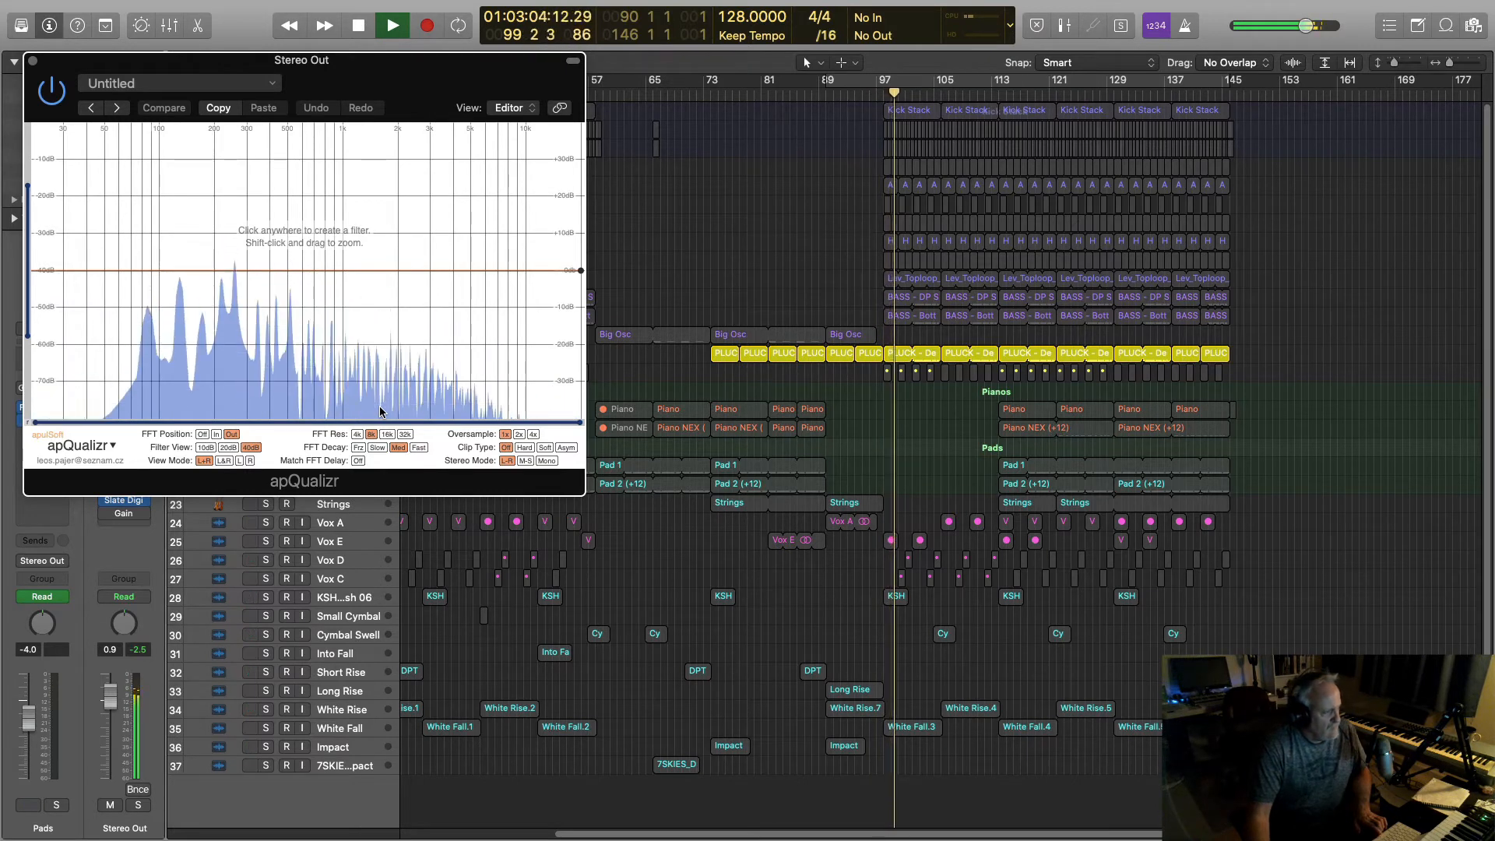
key("space")
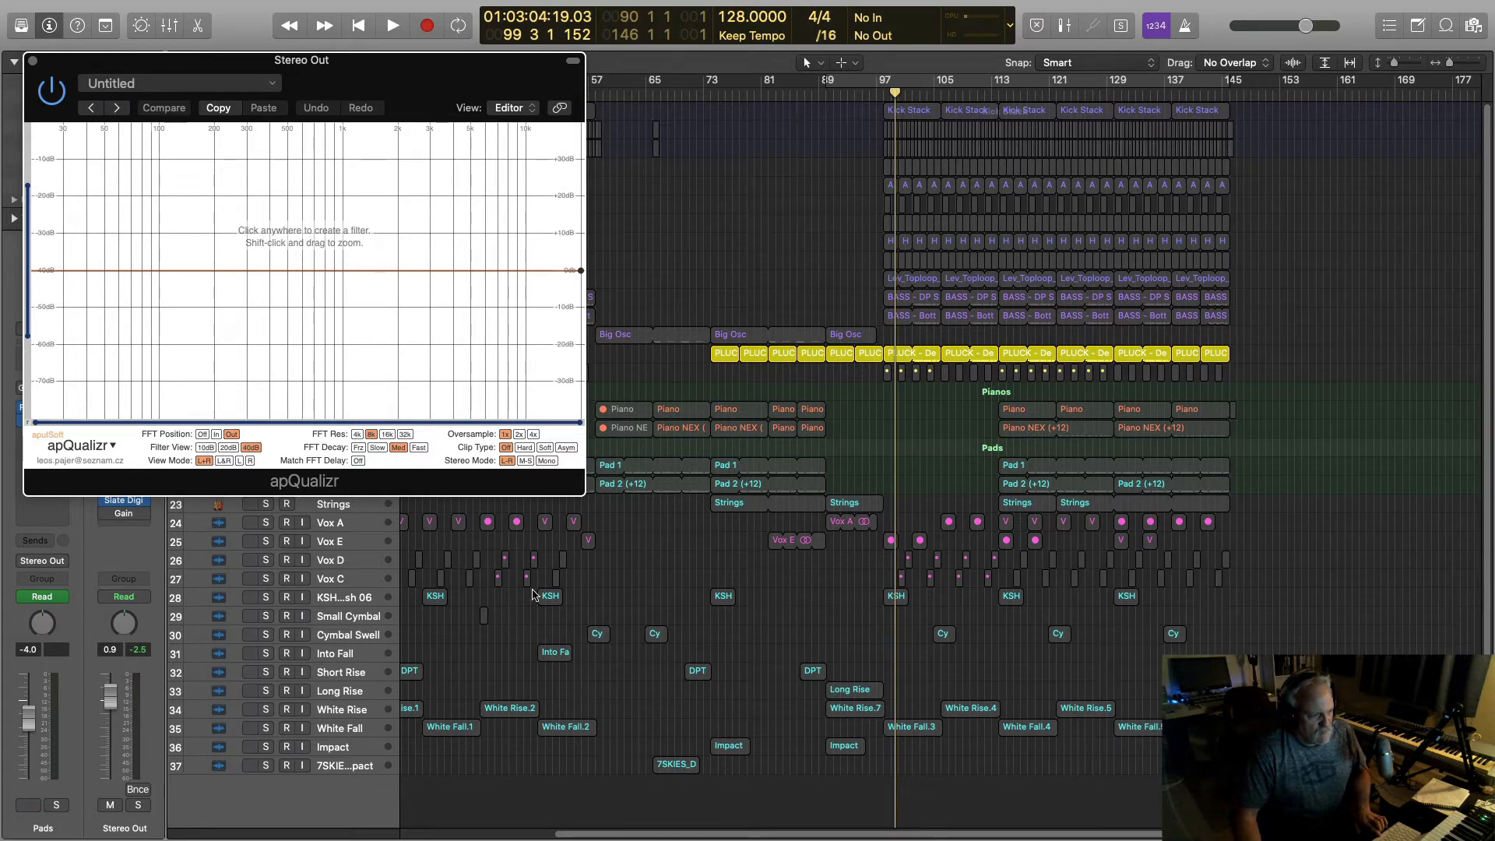
left_click_drag(267, 524, 265, 579)
Step: Play from bar 129 with apQualizr moved aside, toggling the pluck's solo off, on, then off
key("space")
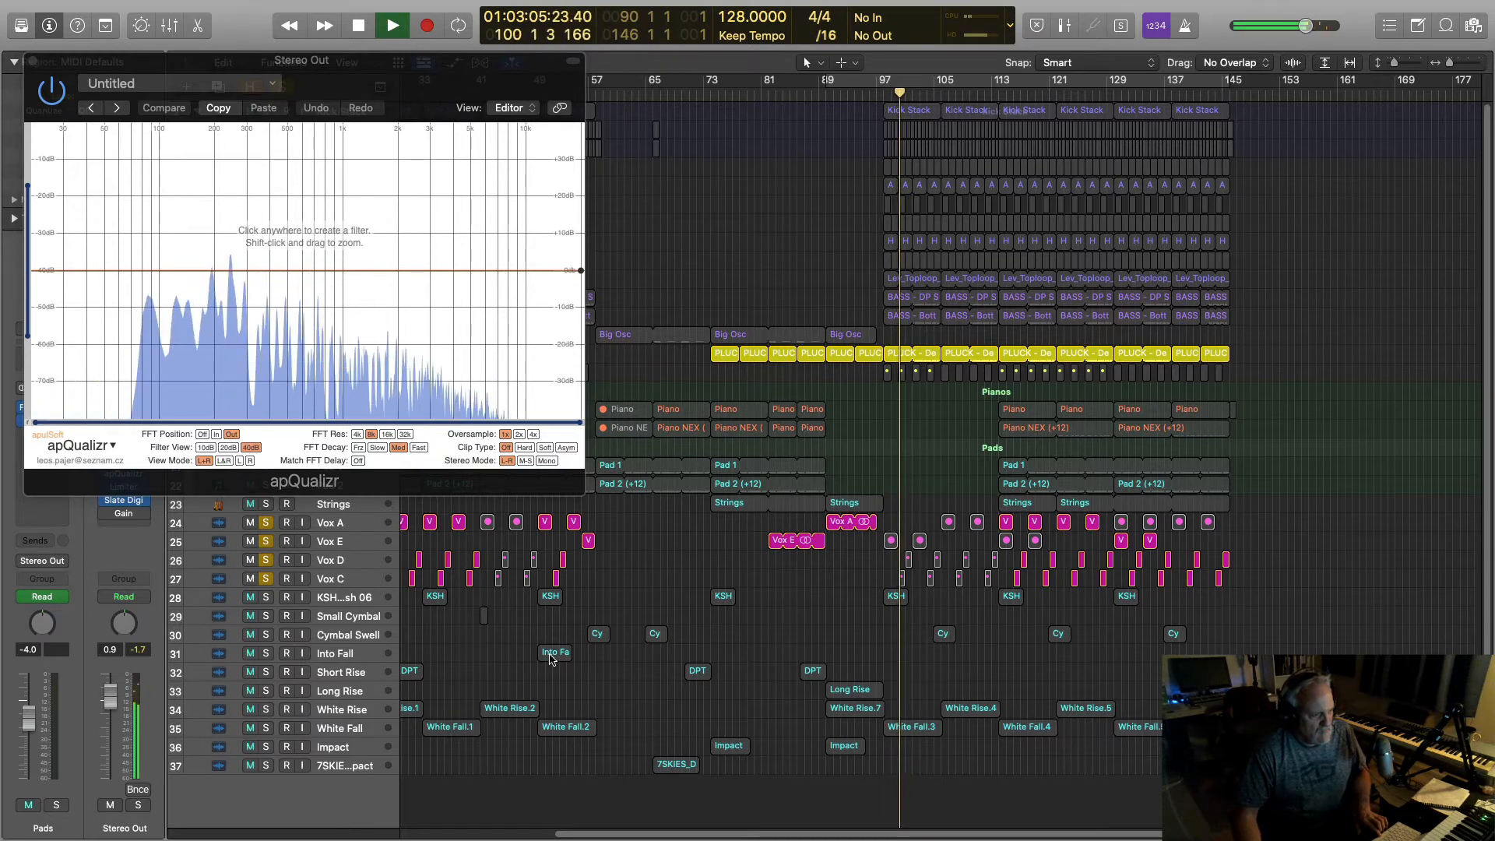
left_click(1106, 92)
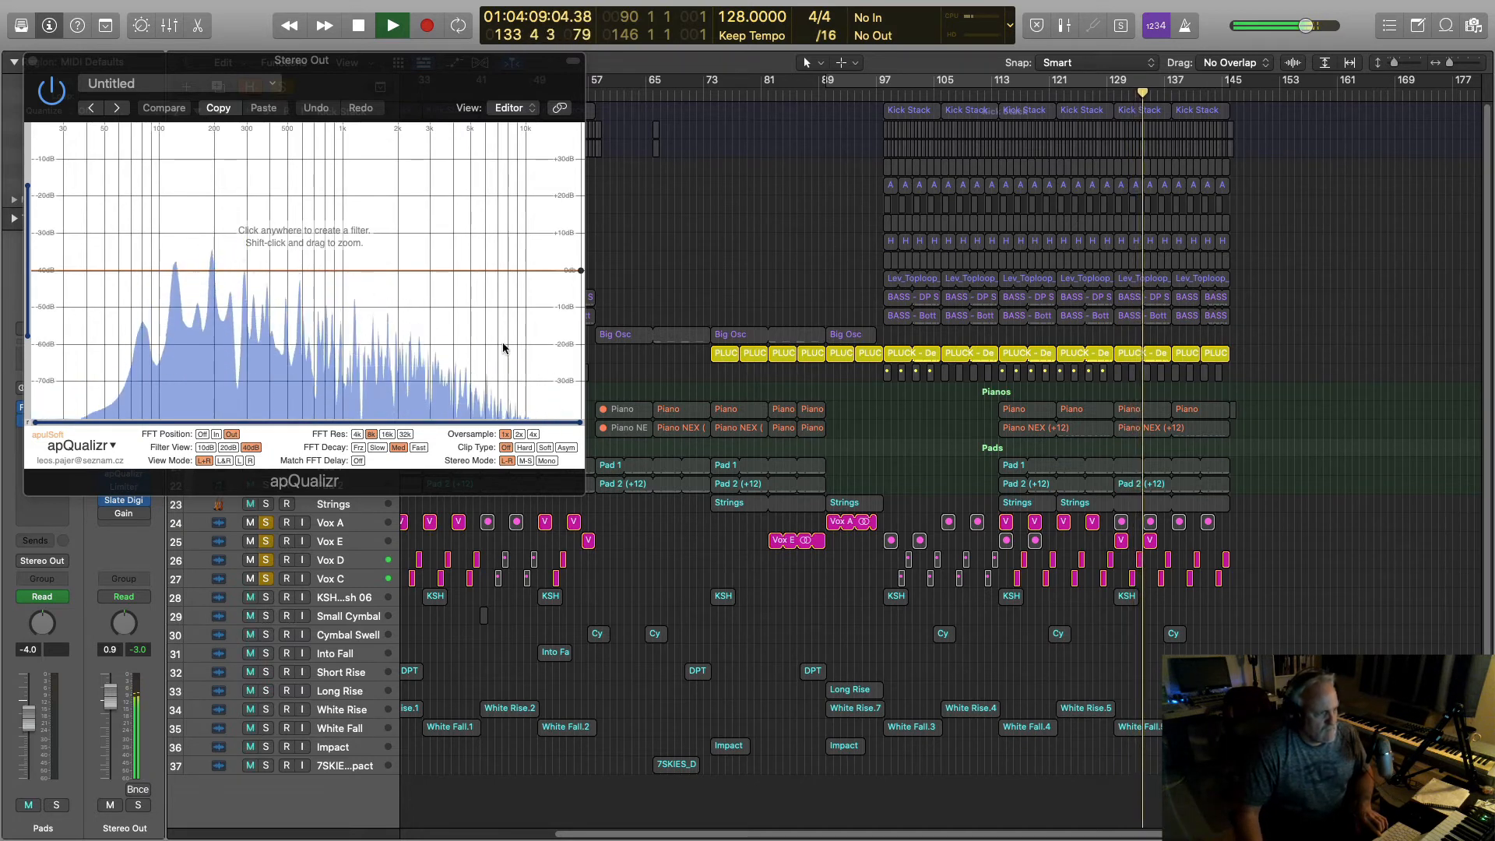
left_click_drag(195, 60, 594, 122)
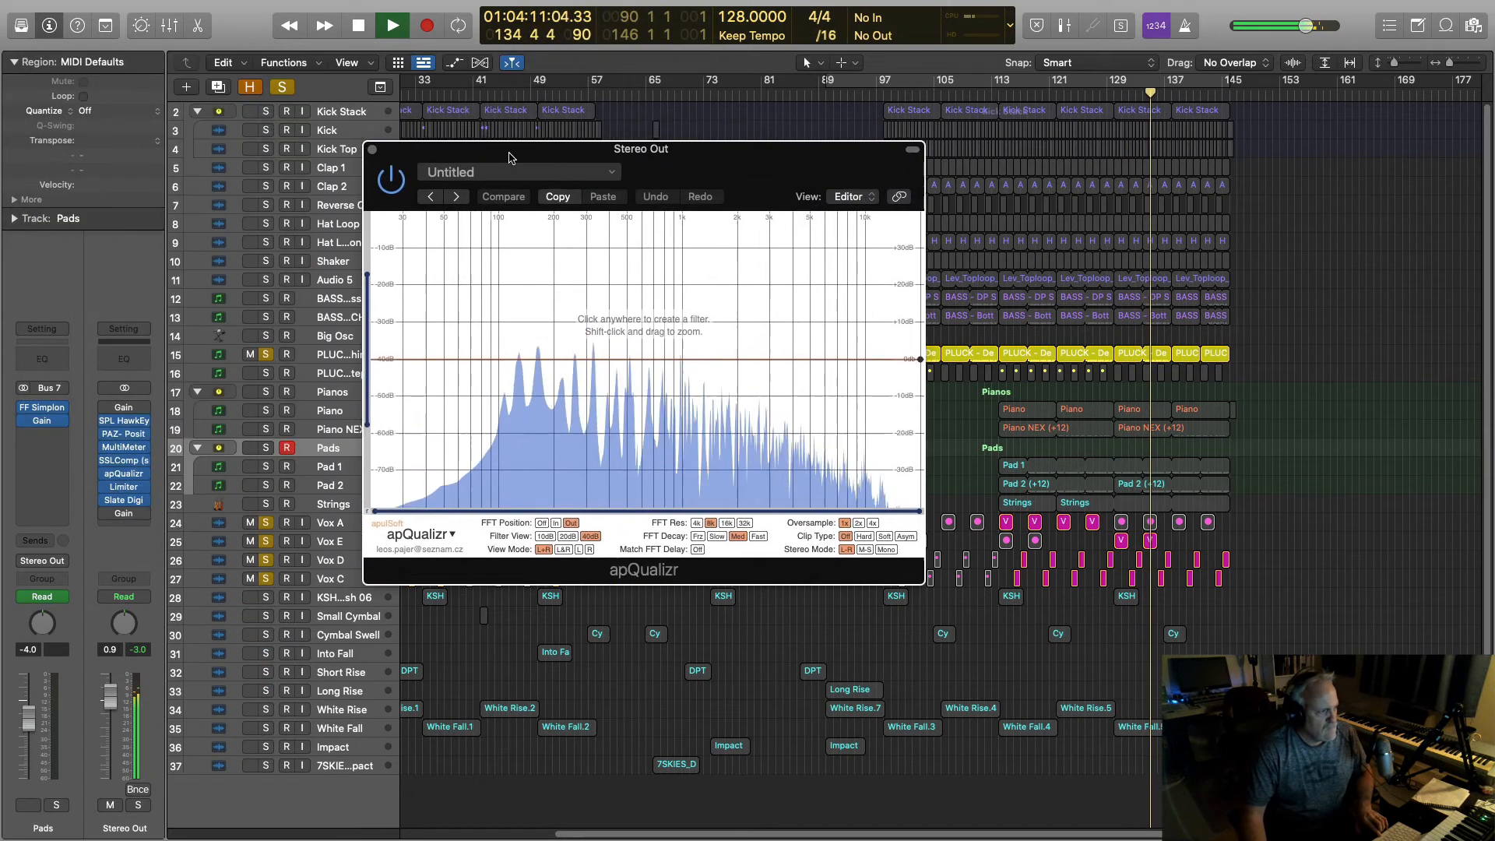
left_click(267, 355)
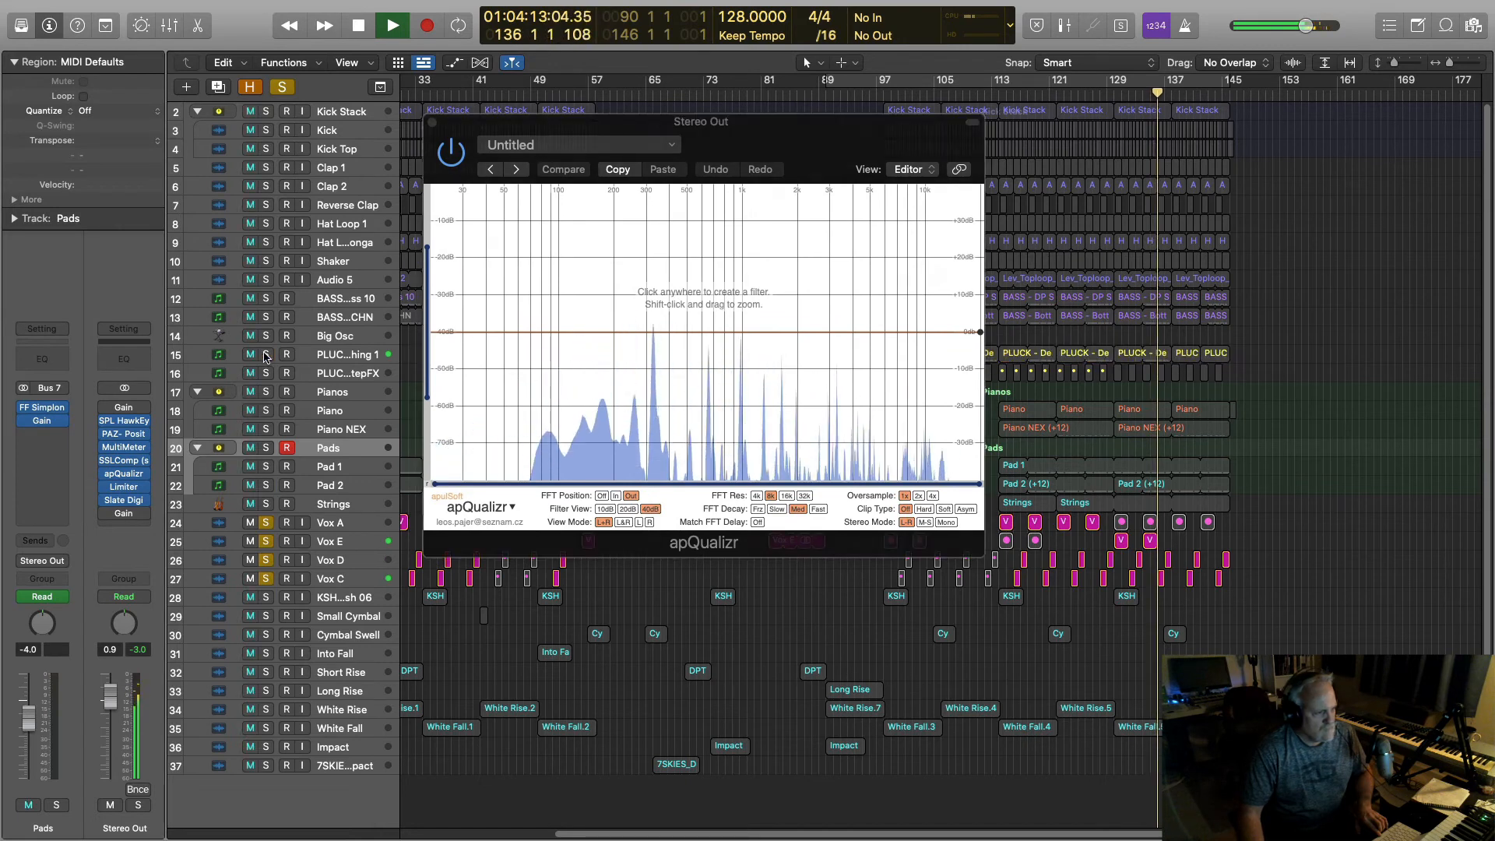
left_click(267, 355)
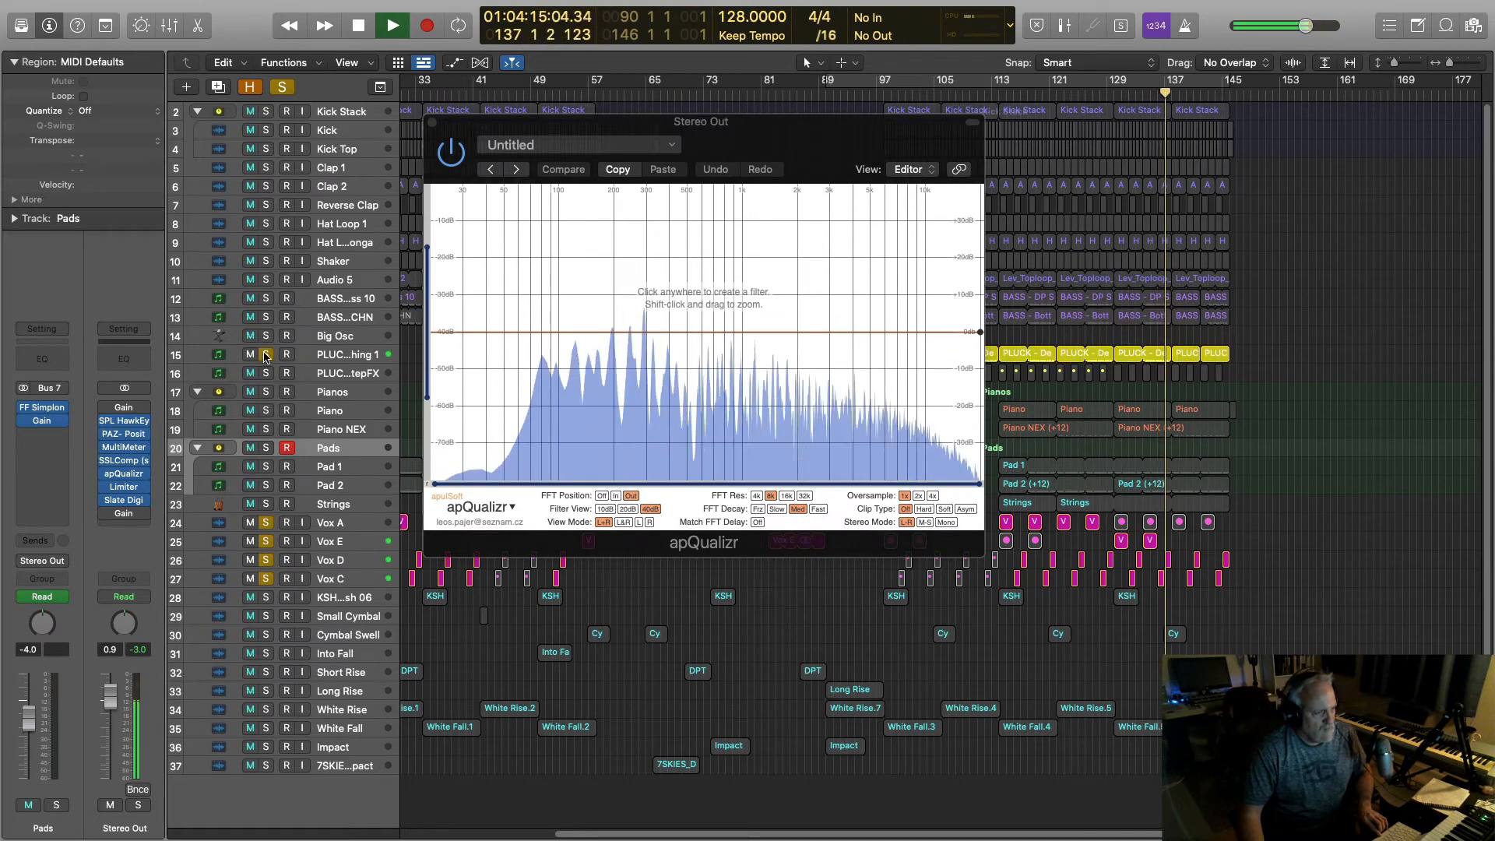
left_click(266, 355)
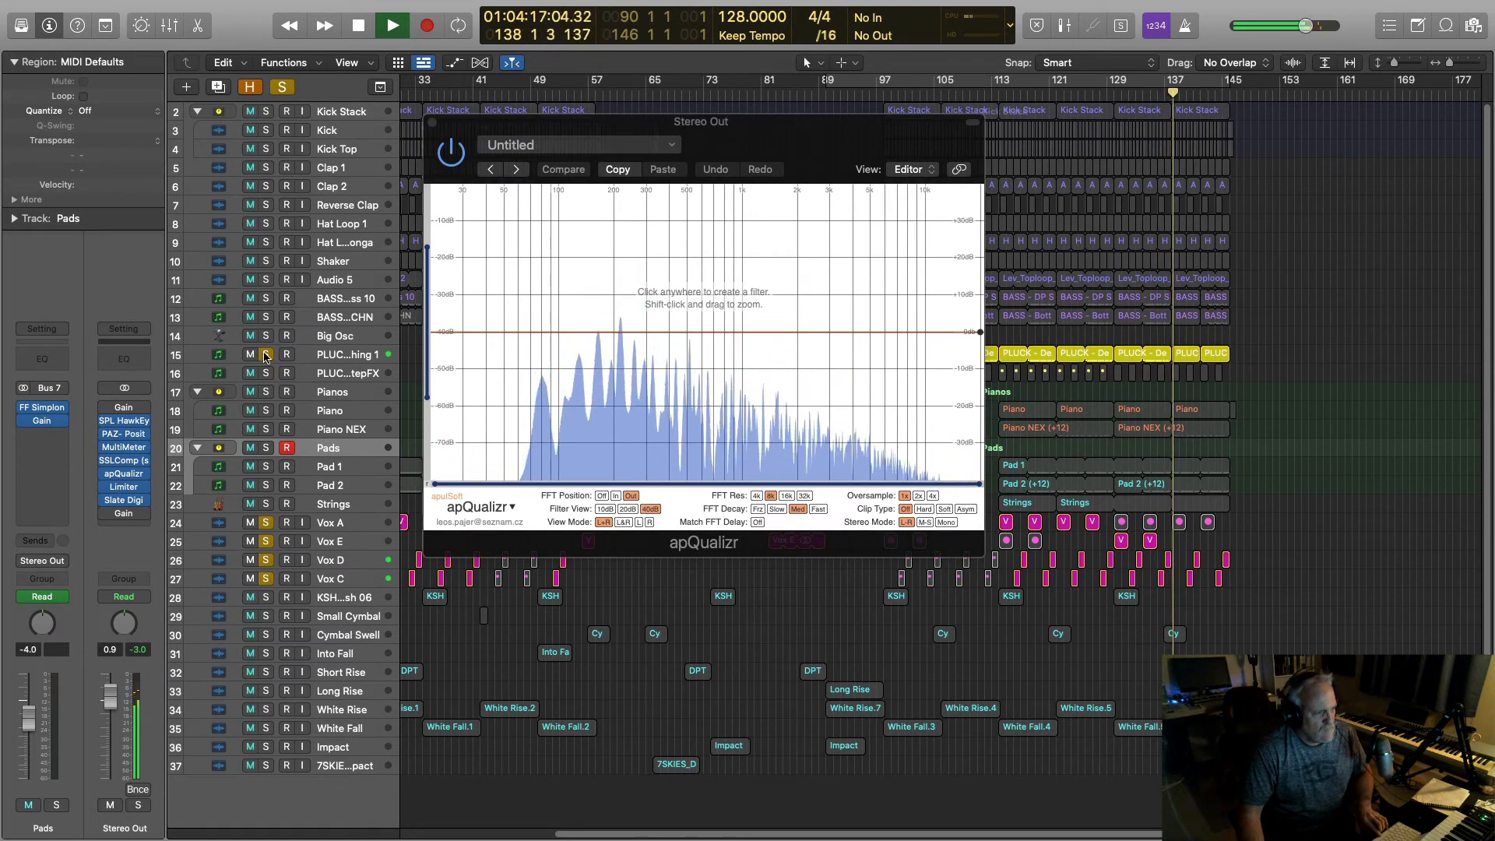
key("space")
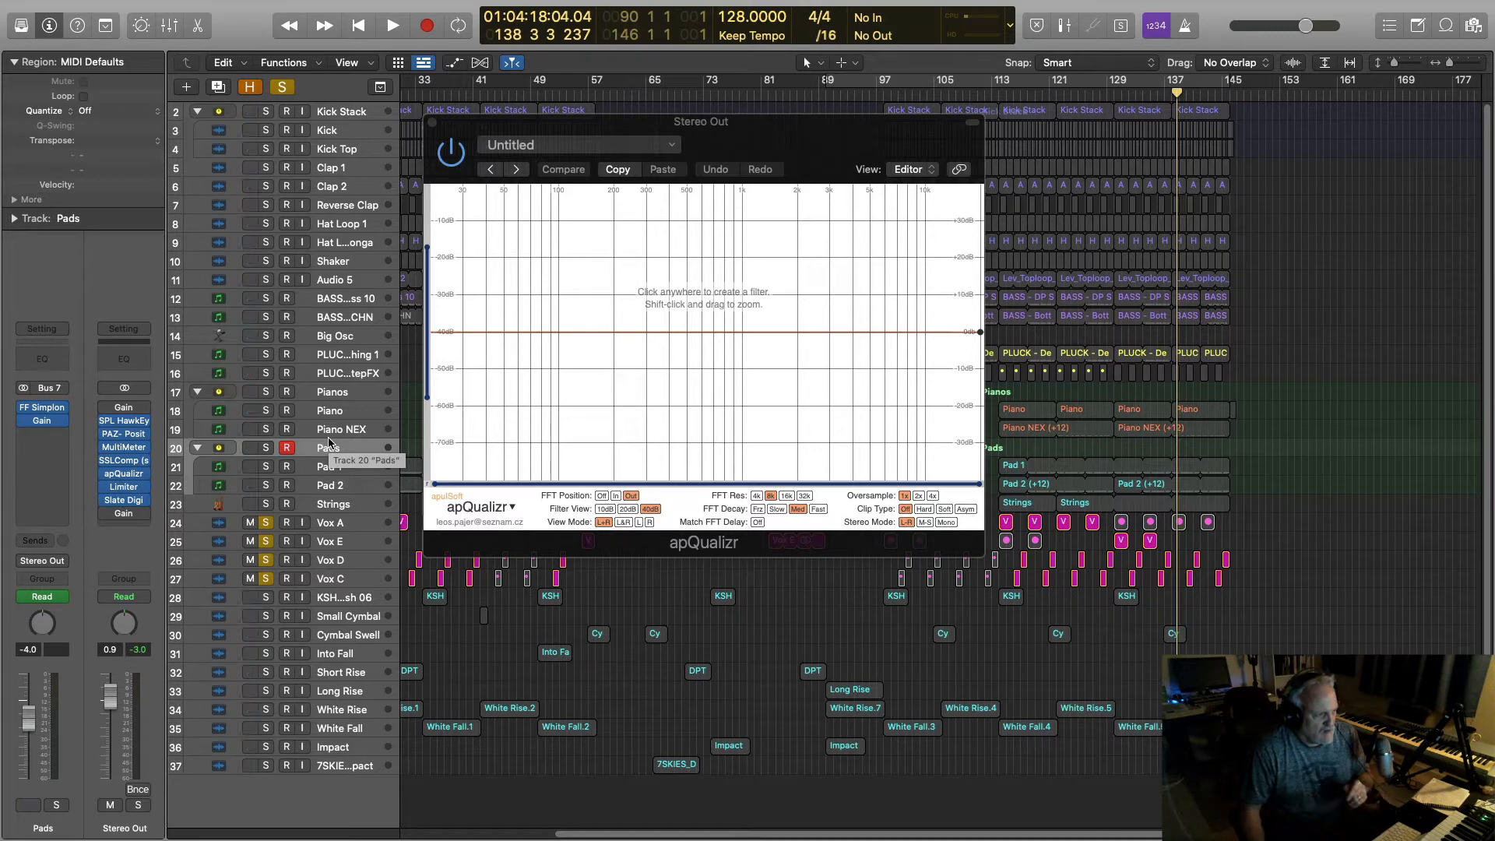
Step: Close apQualizr, clear all solos, and scroll the arrangement back to bar 1
left_click(433, 124)
left_click(266, 580)
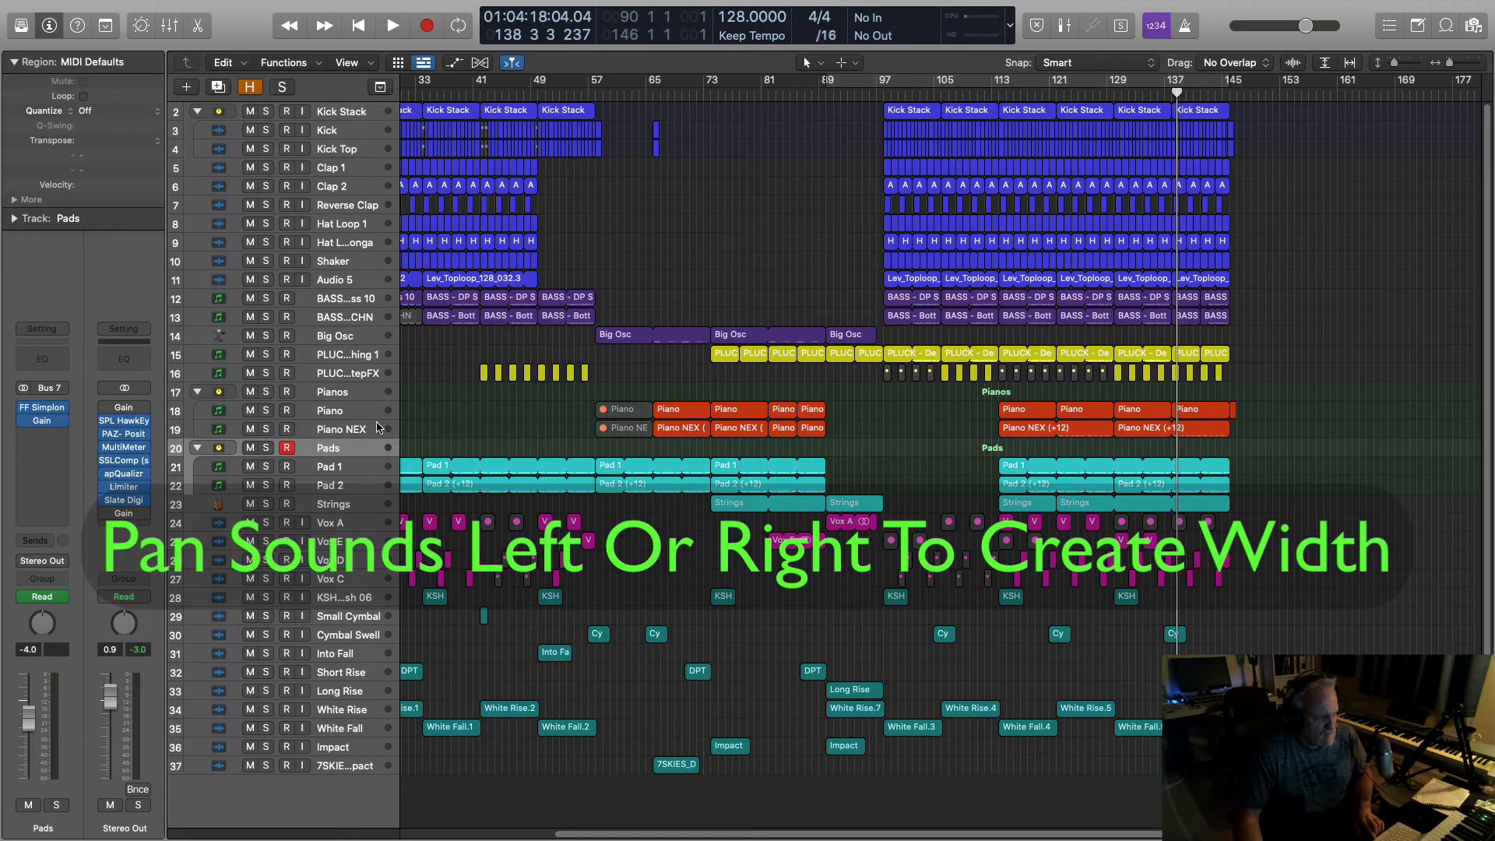
scroll(462, 405, "left", 10)
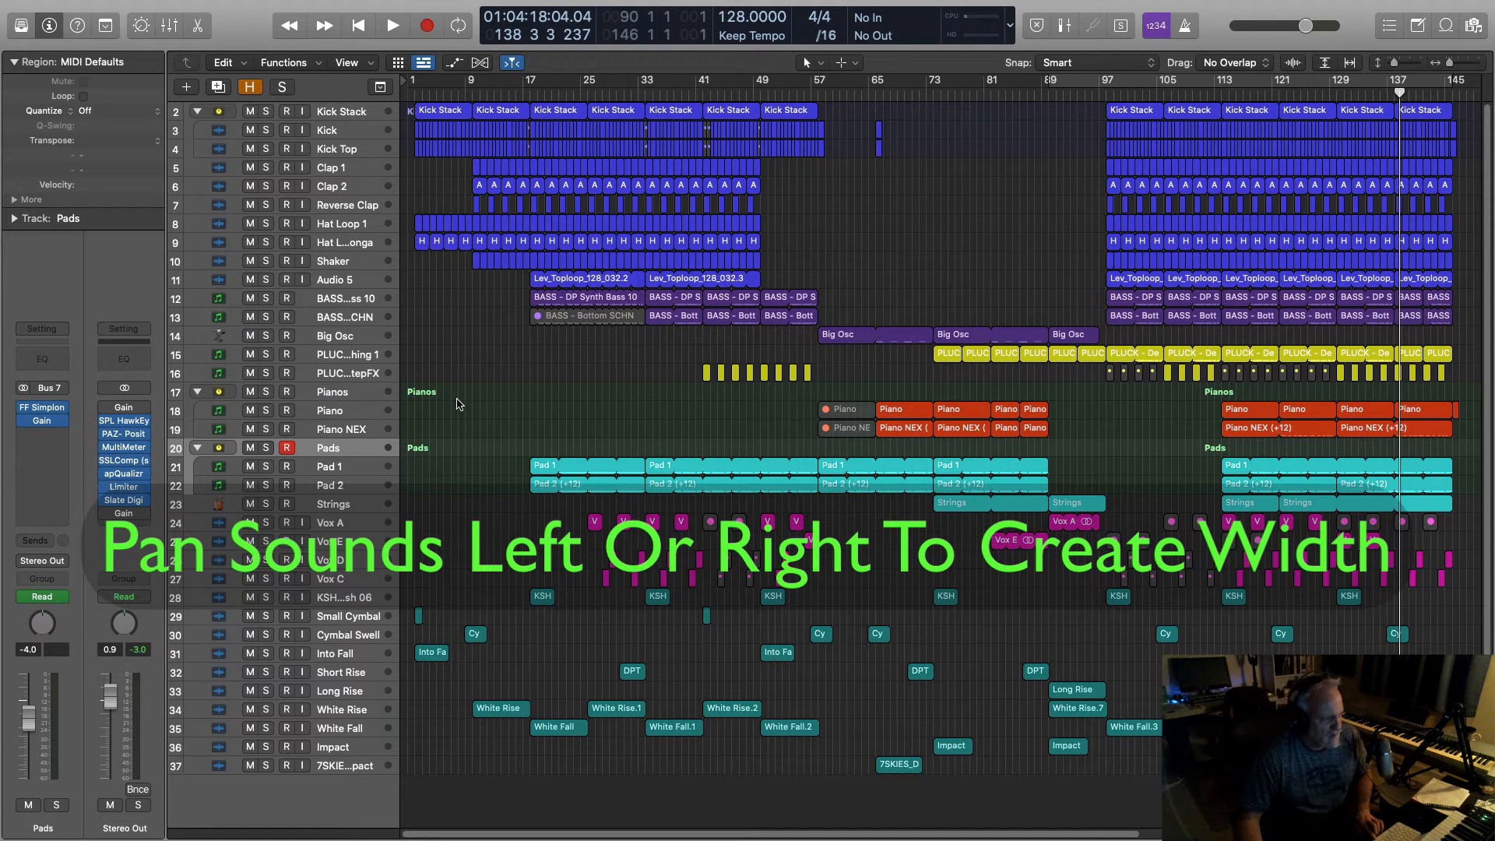
Step: Solo the Shaker track, play it from bar 9, and duplicate the Shaker track
left_click(336, 263)
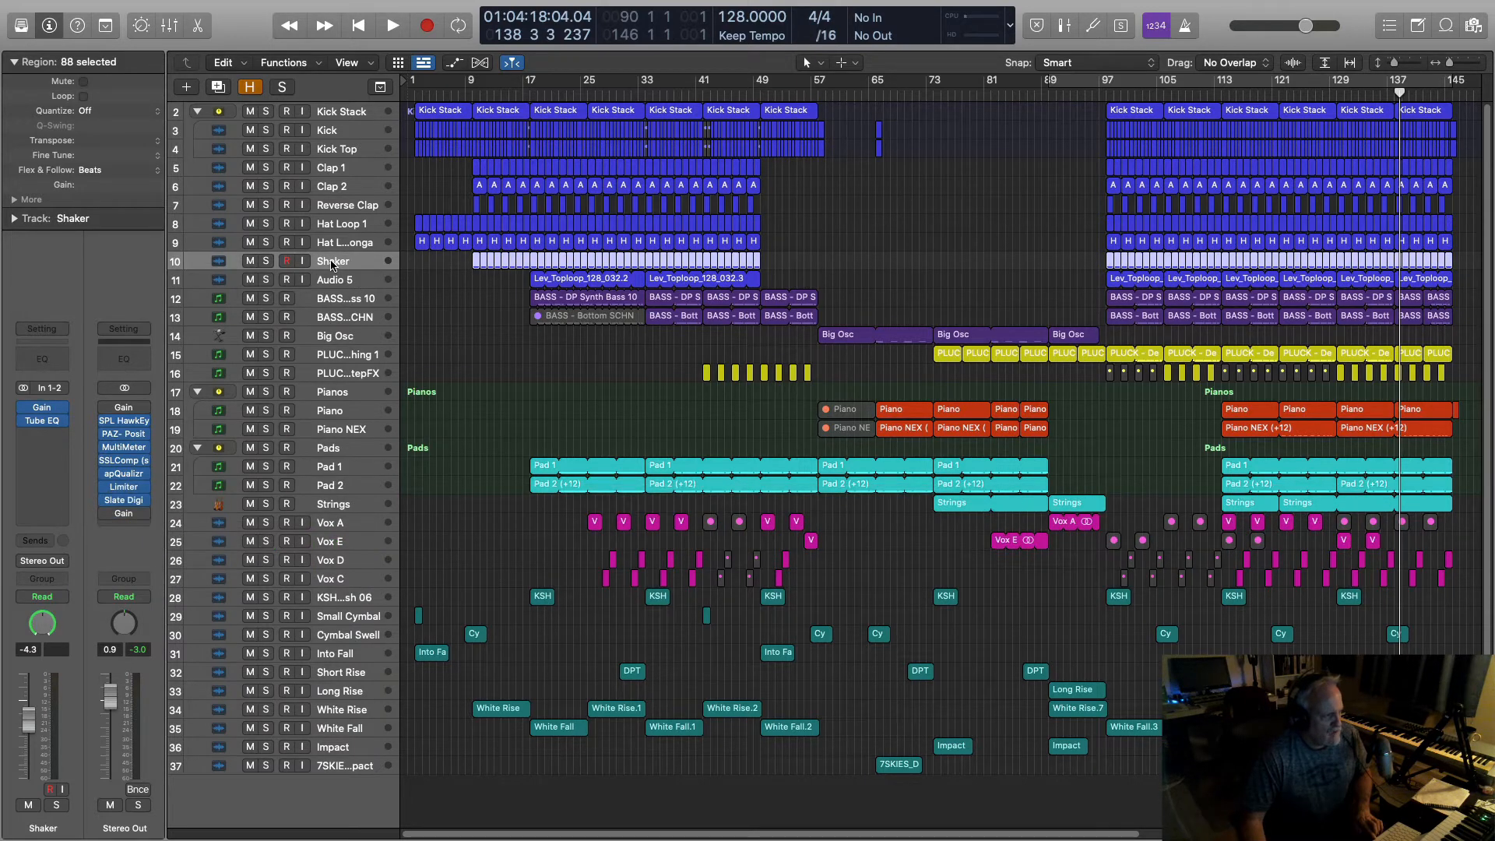
left_click(265, 262)
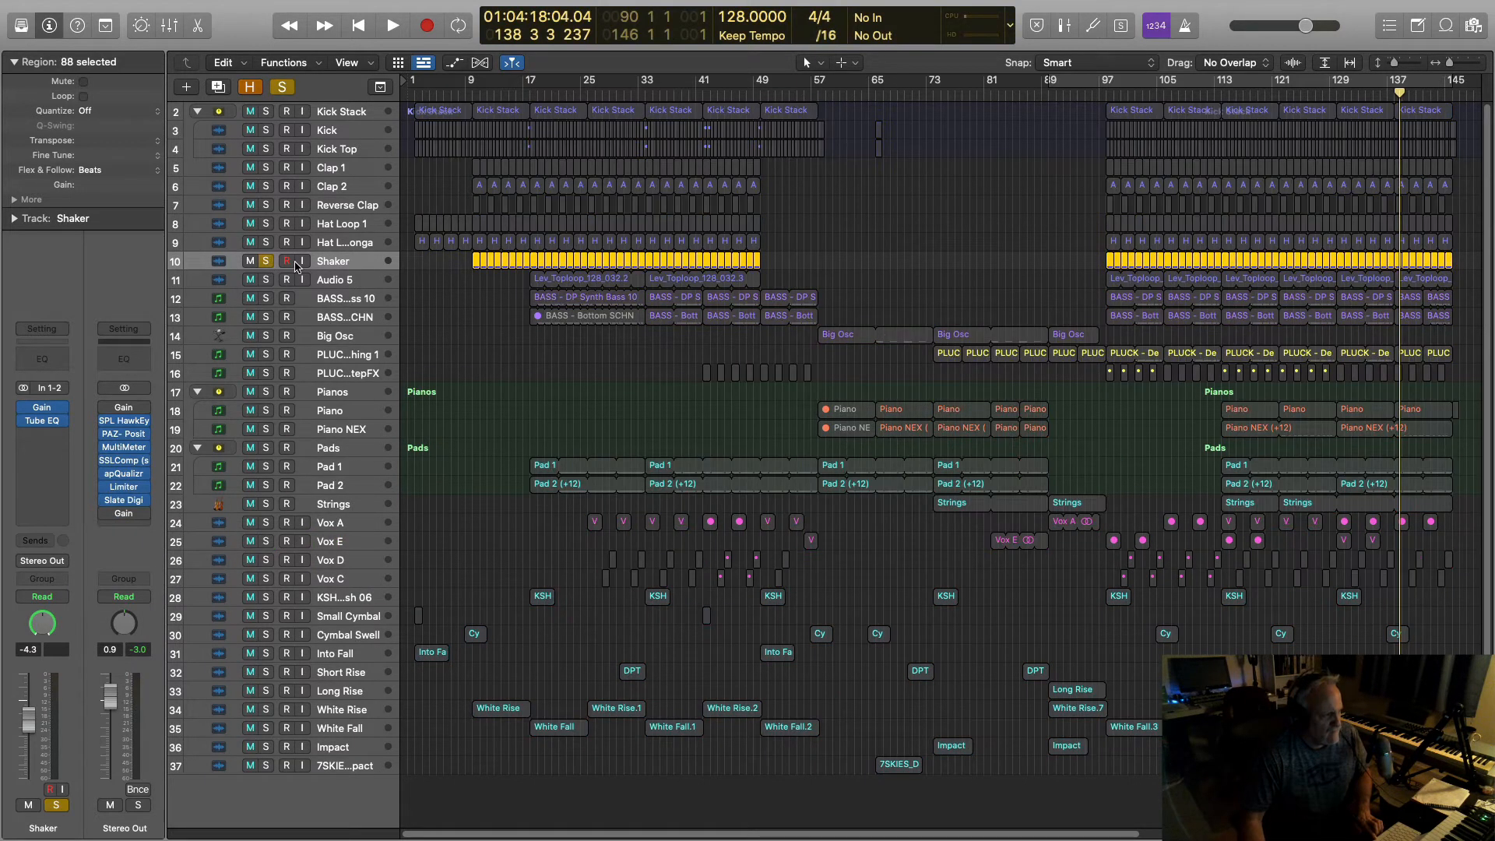
left_click(471, 92)
key("space")
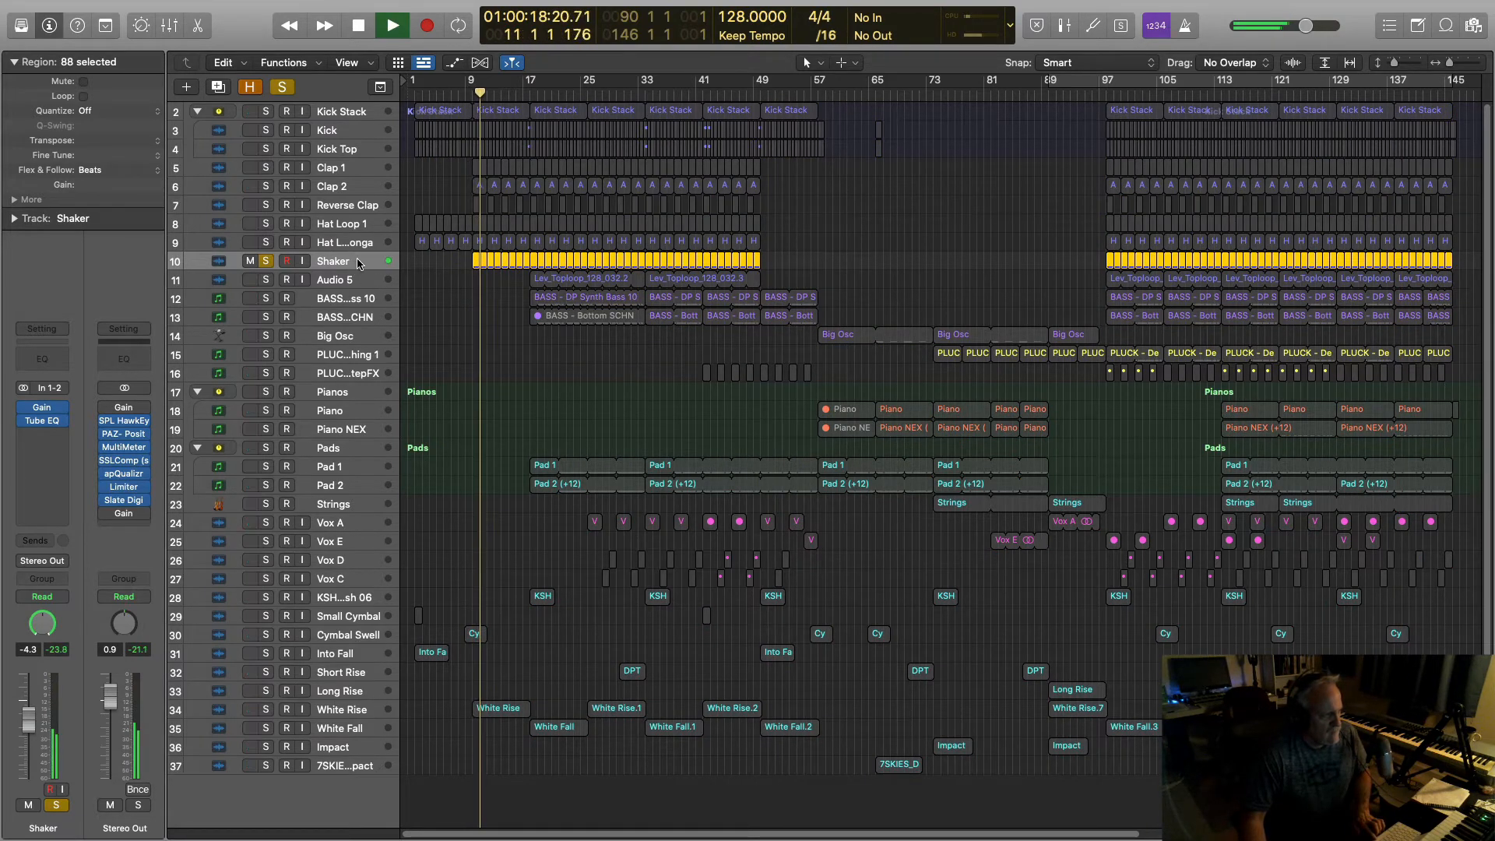
key("space")
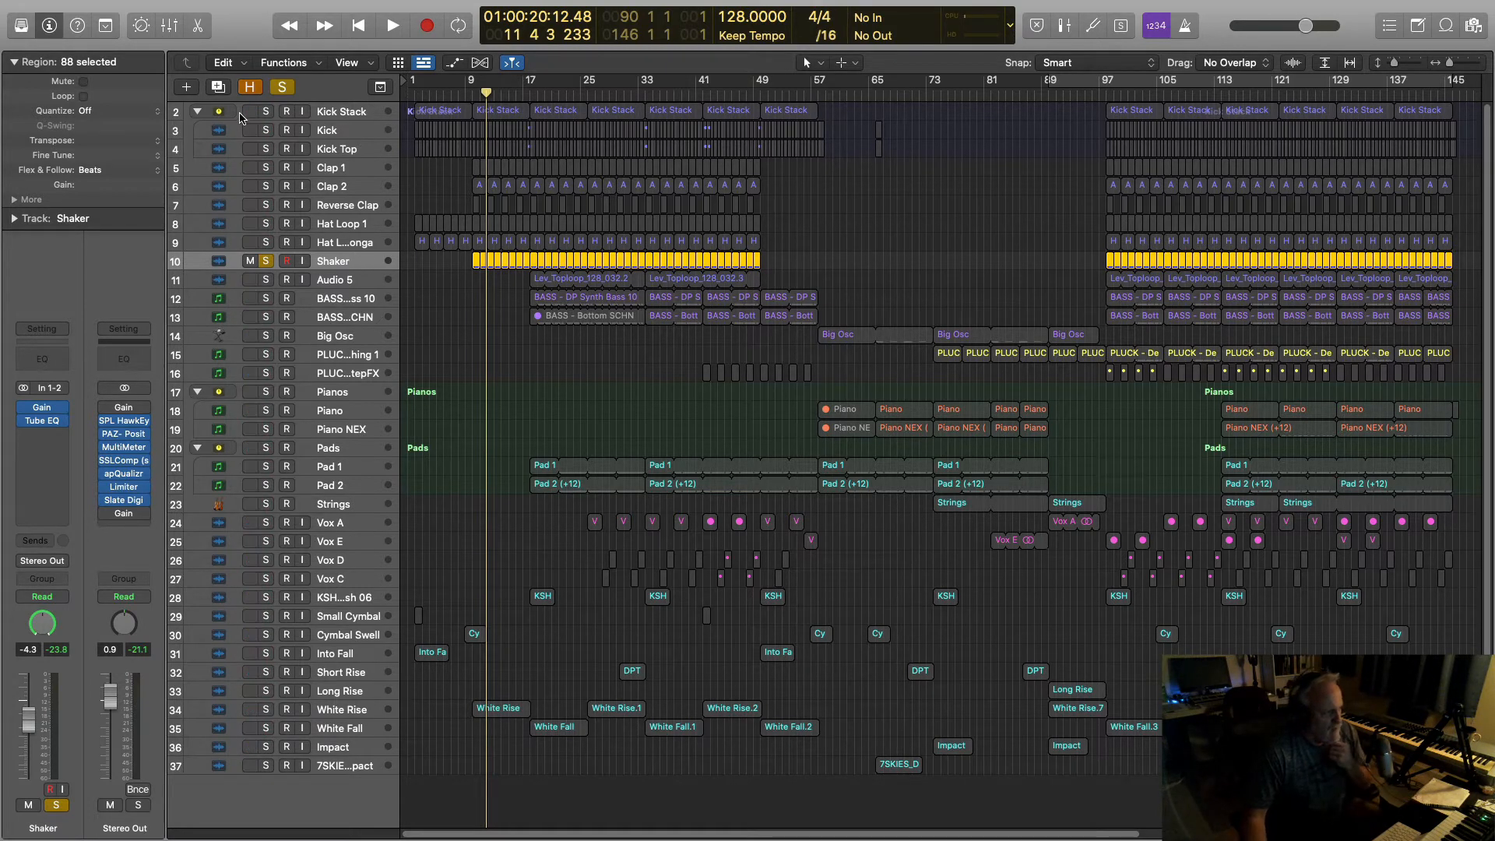
left_click(218, 86)
Step: Copy the Shaker regions onto the new Shaker track and pan the original hard left to -64
left_click(474, 265)
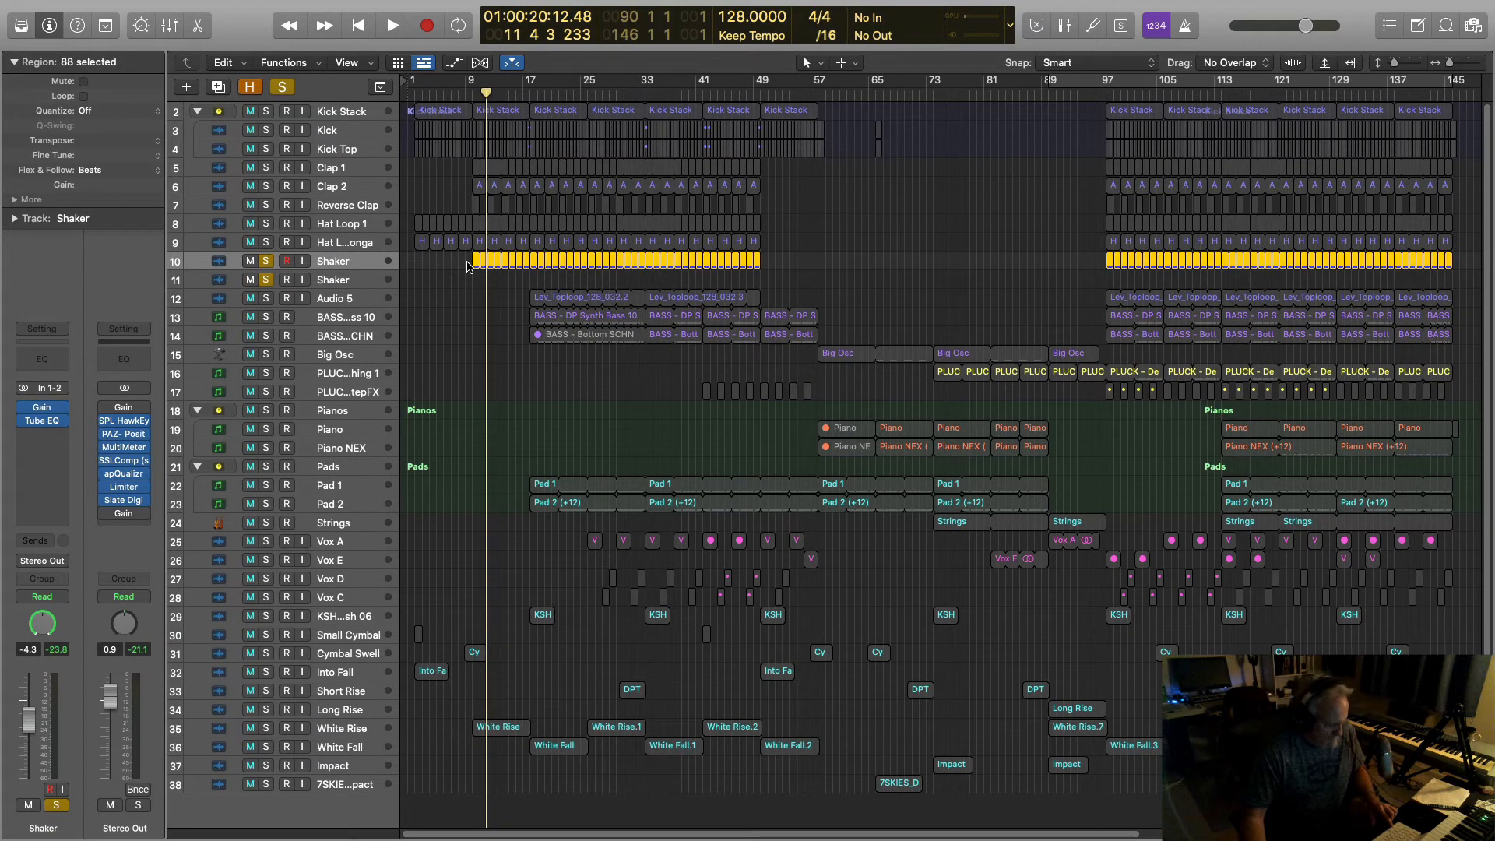
left_click_drag(473, 262, 476, 282)
left_click(354, 265)
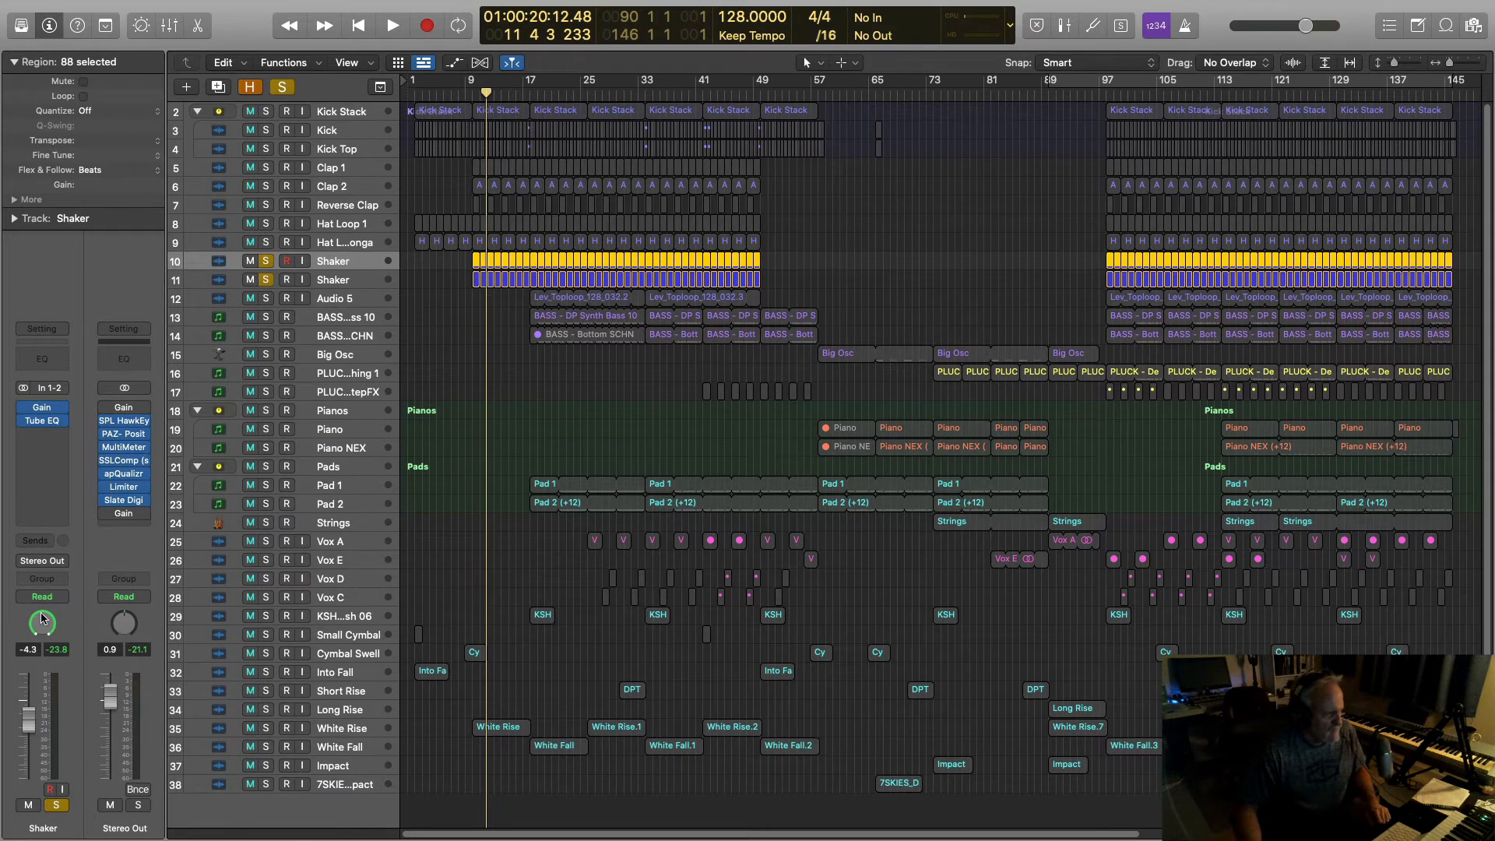
left_click_drag(43, 619, 43, 628)
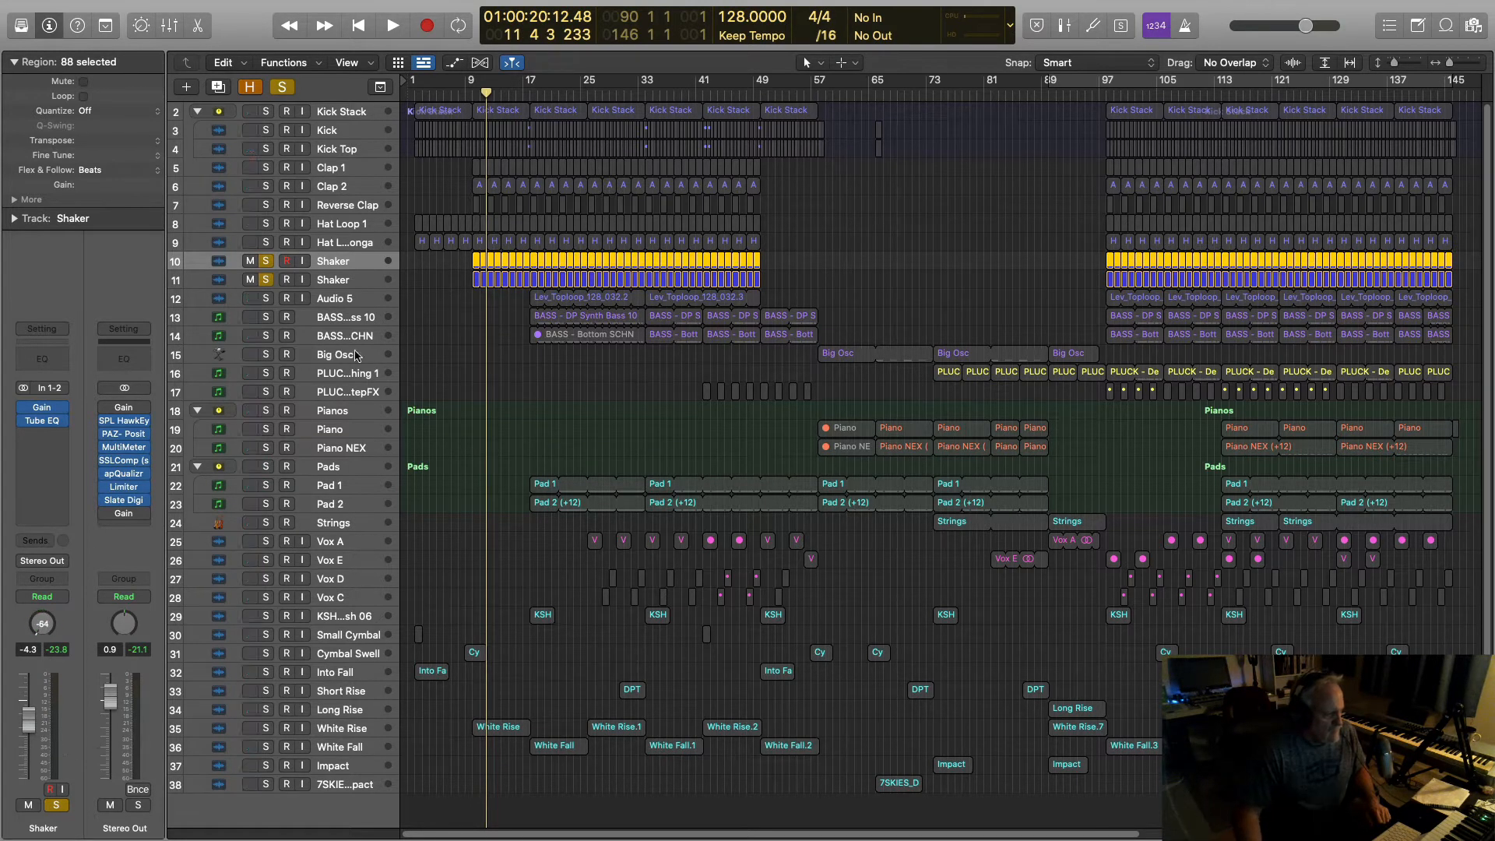
key("space")
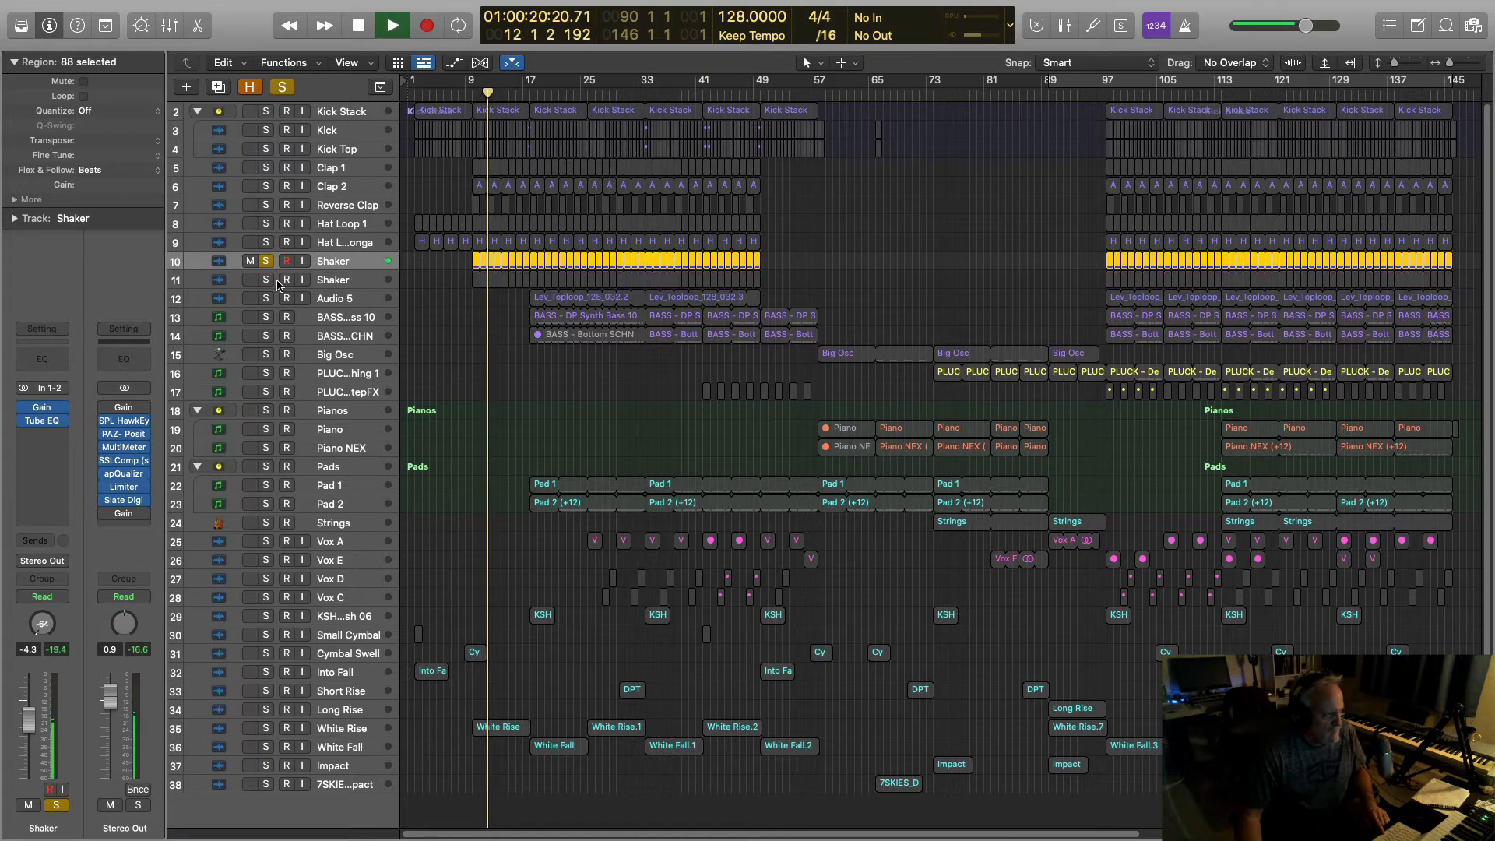
key("space")
Step: Pan the copied Shaker track to +63 and play both shakers panned apart
left_click(326, 281)
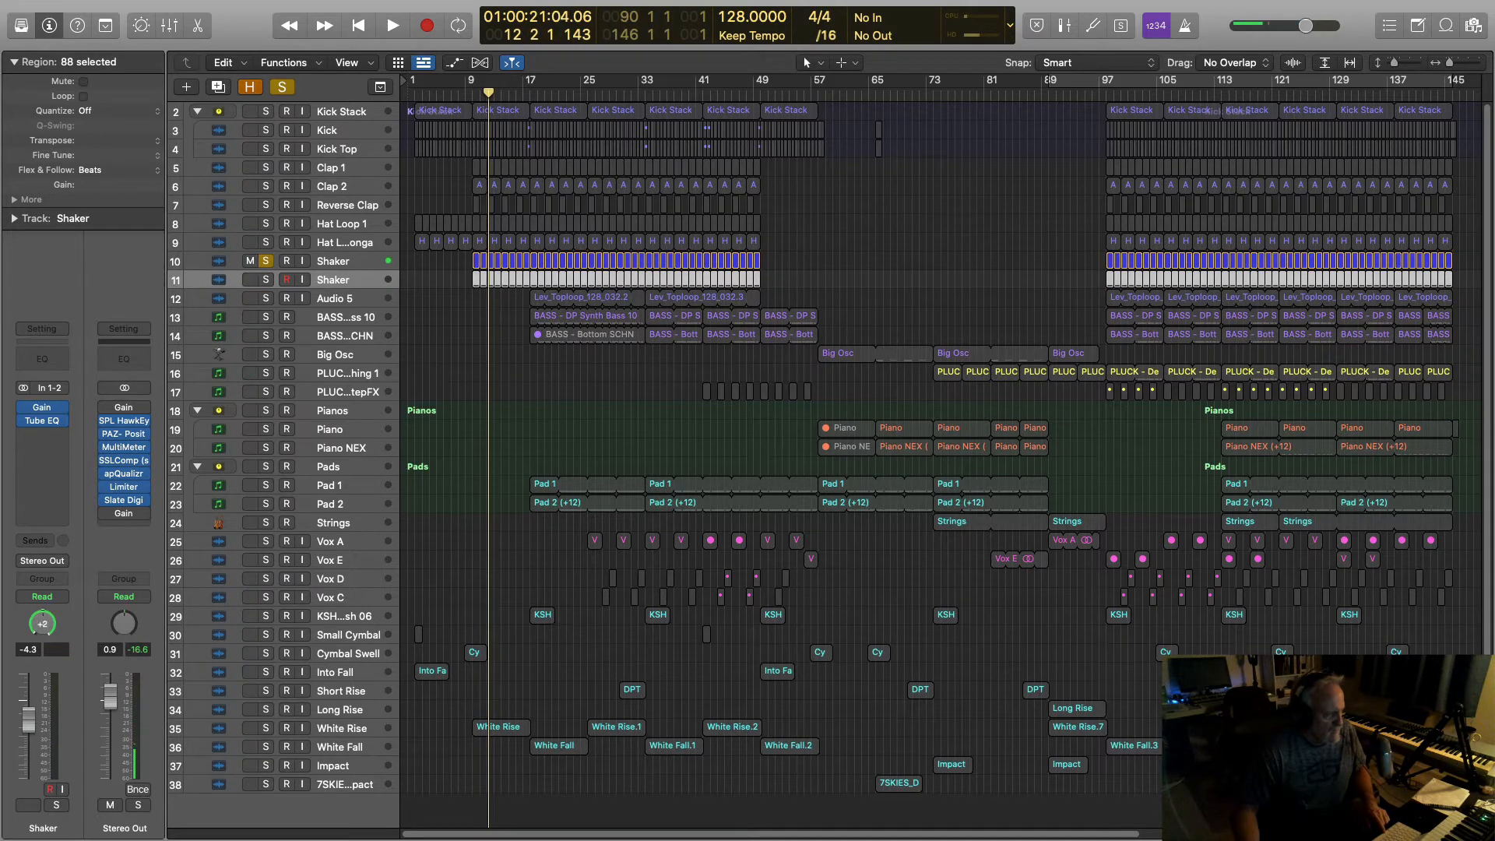
left_click_drag(42, 623, 42, 600)
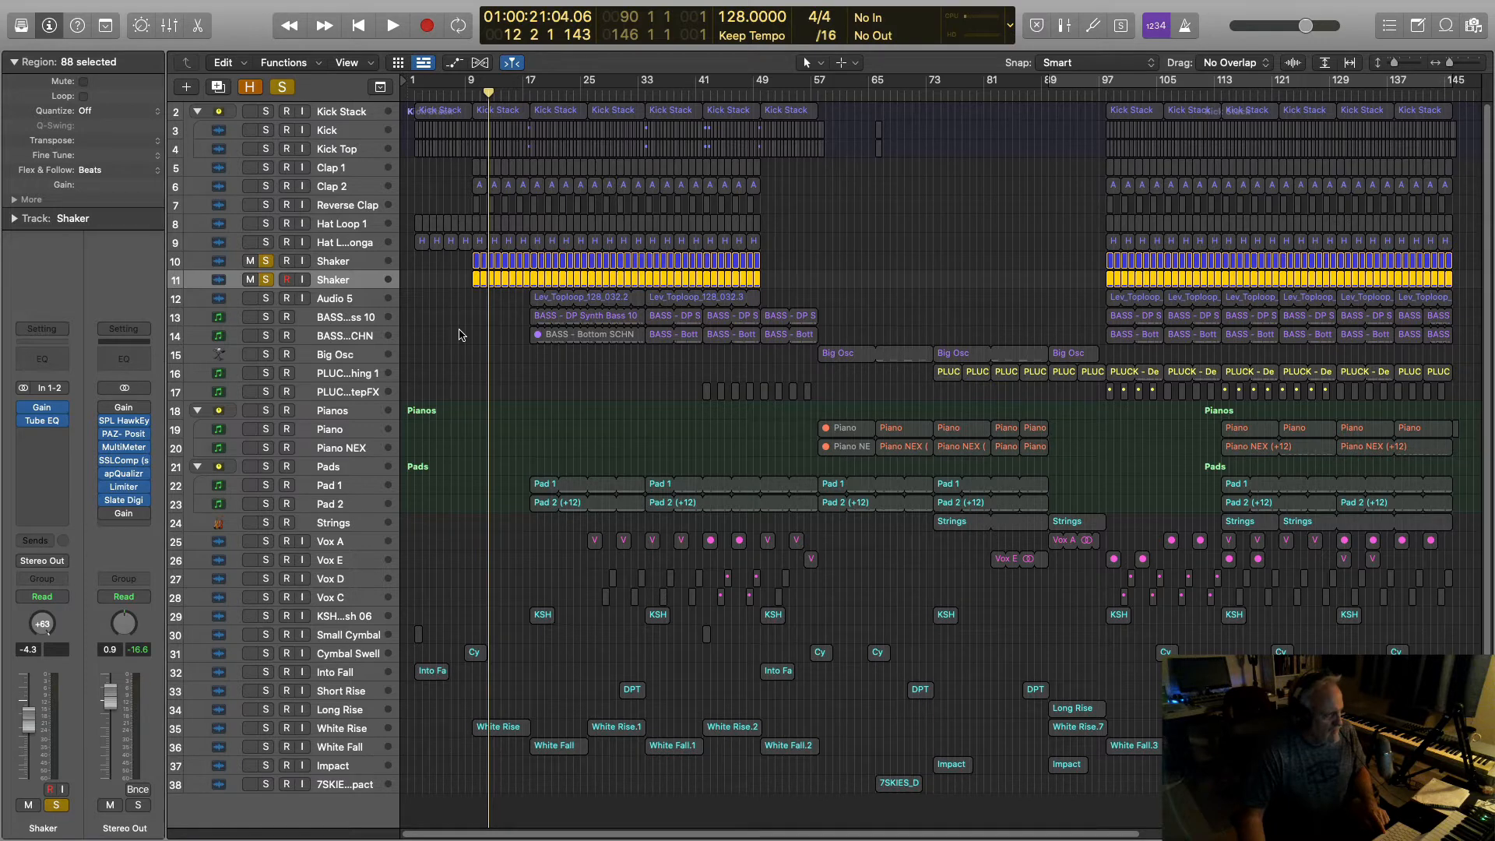
key("space")
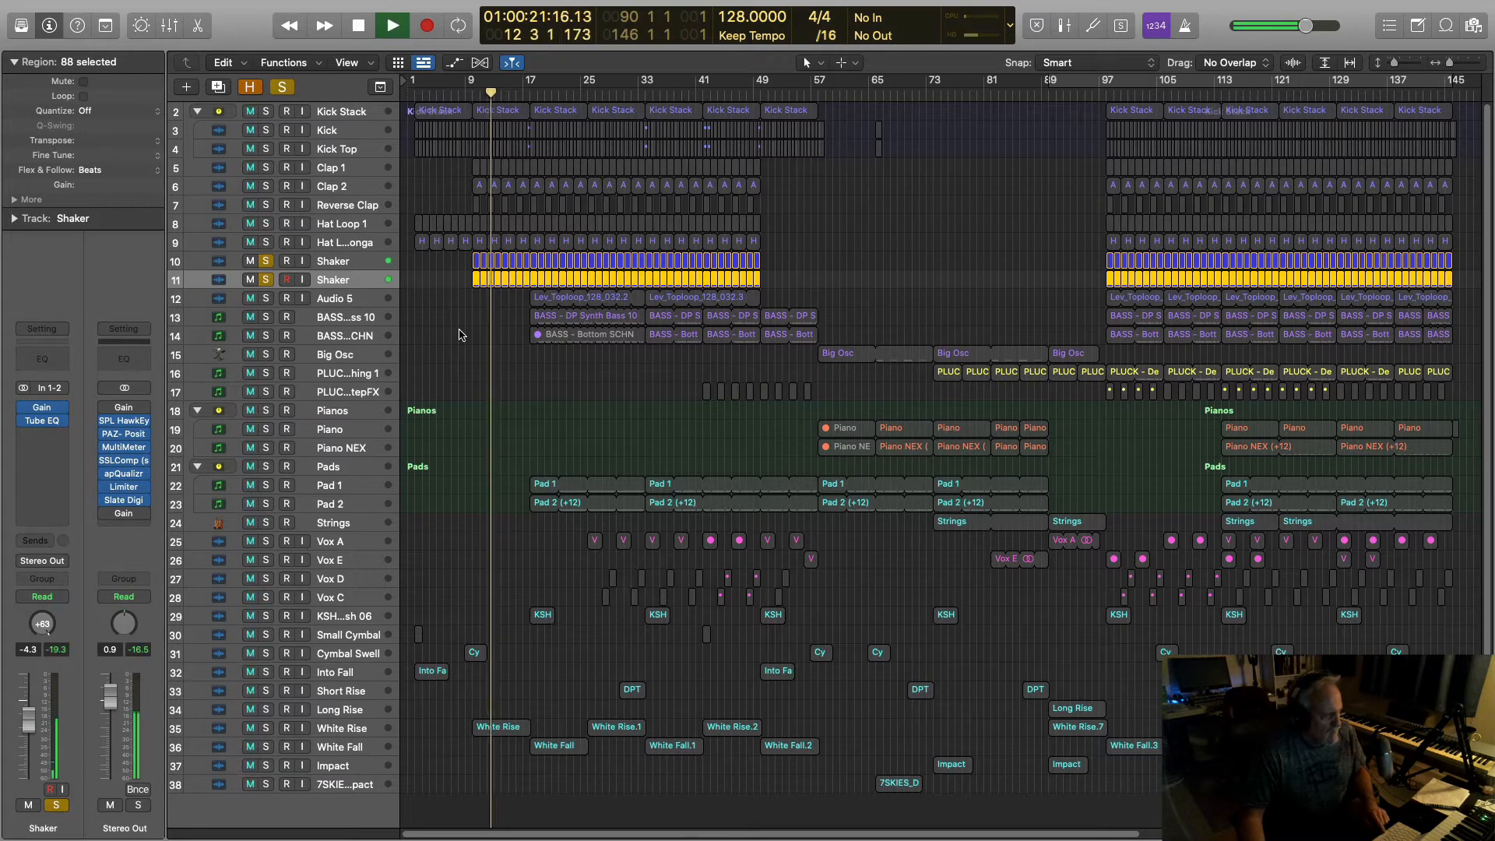
key("space")
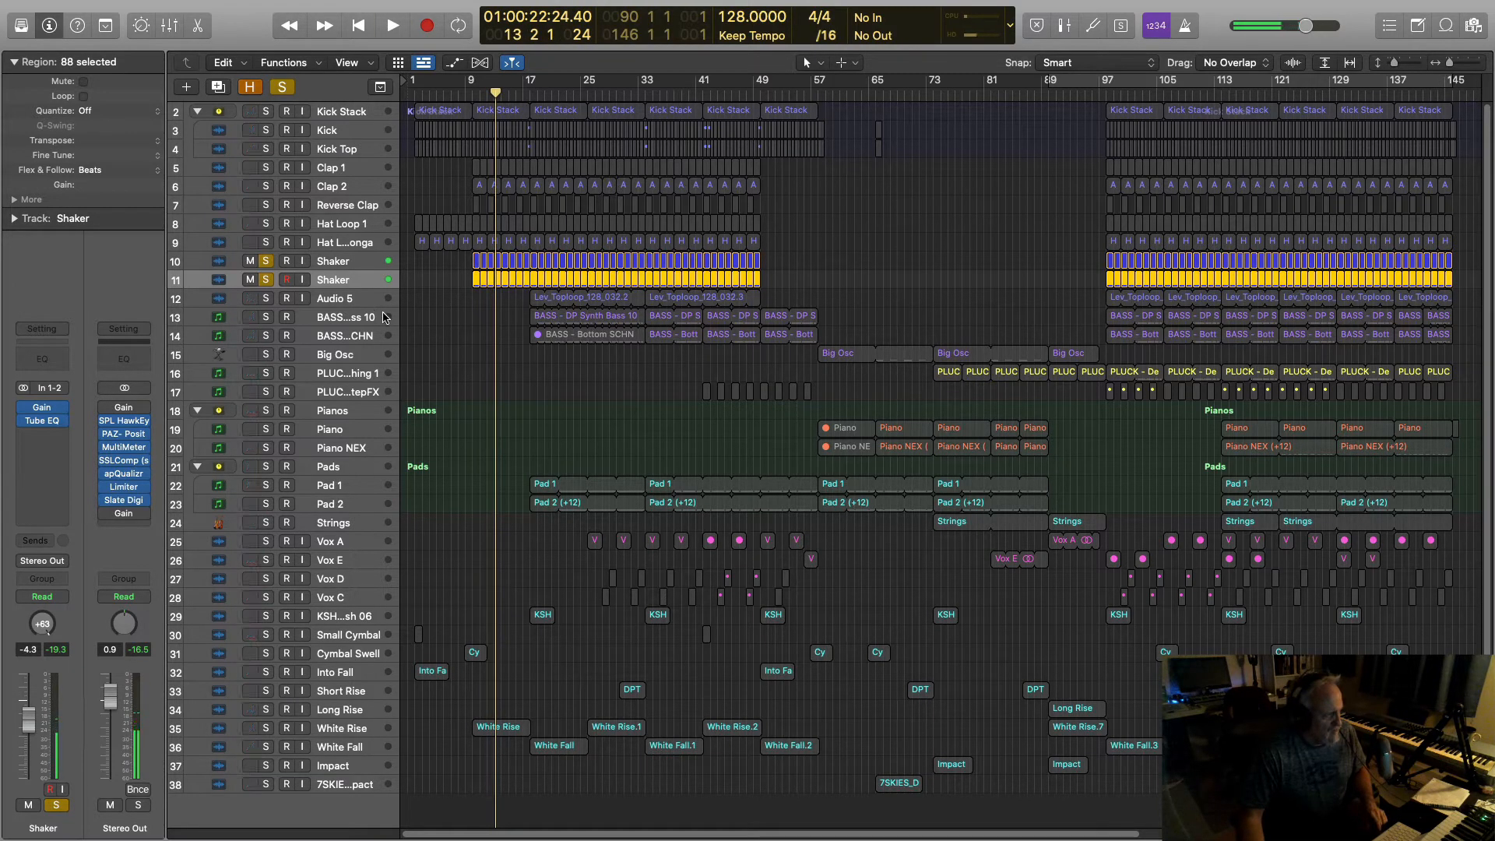
left_click(361, 266)
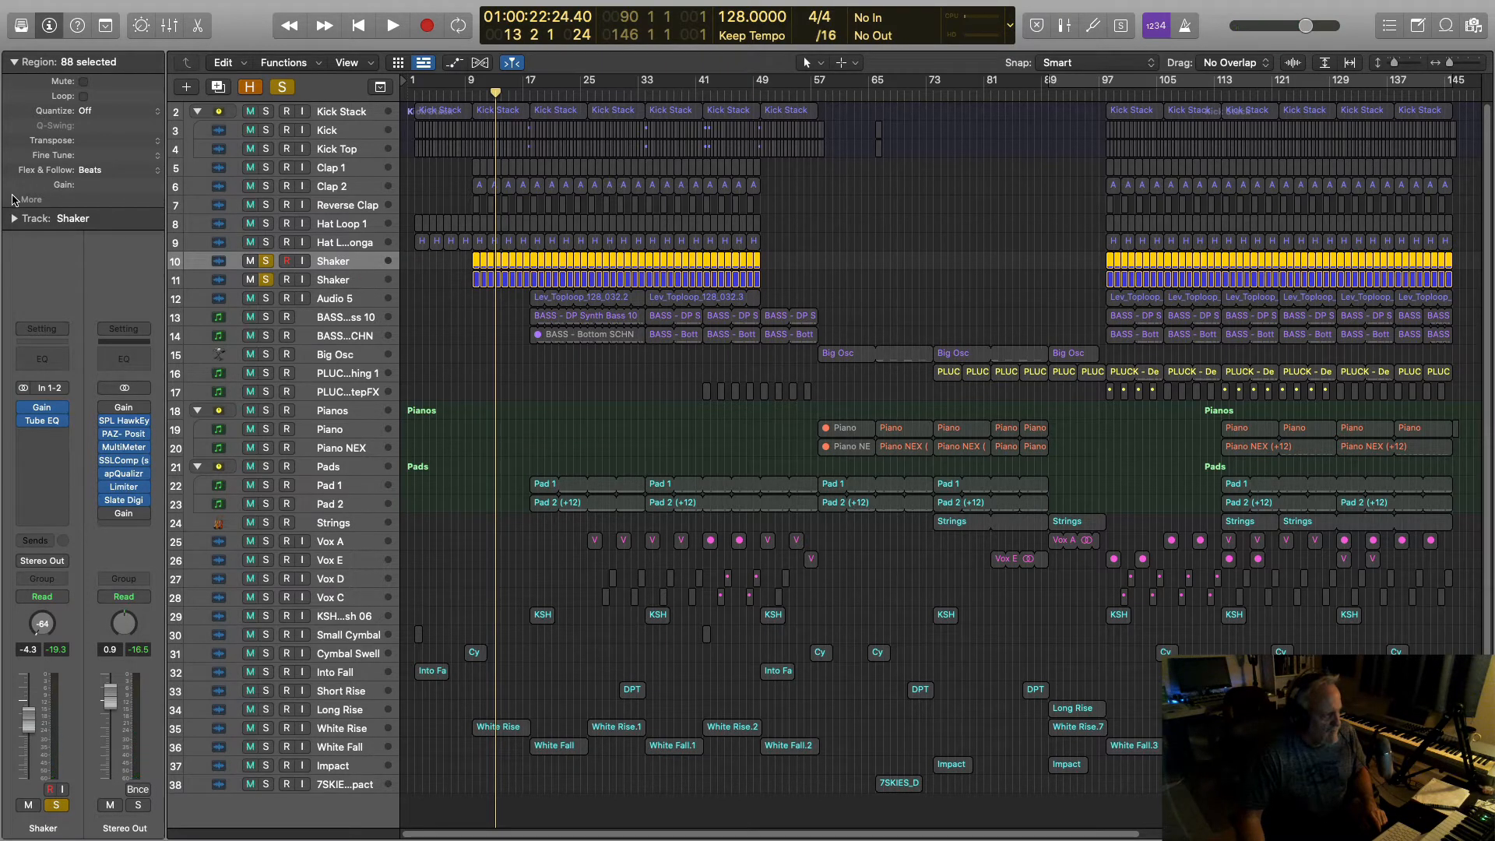
Step: Delay the original Shaker regions by +7 ticks in the Region inspector and play them
left_click(17, 200)
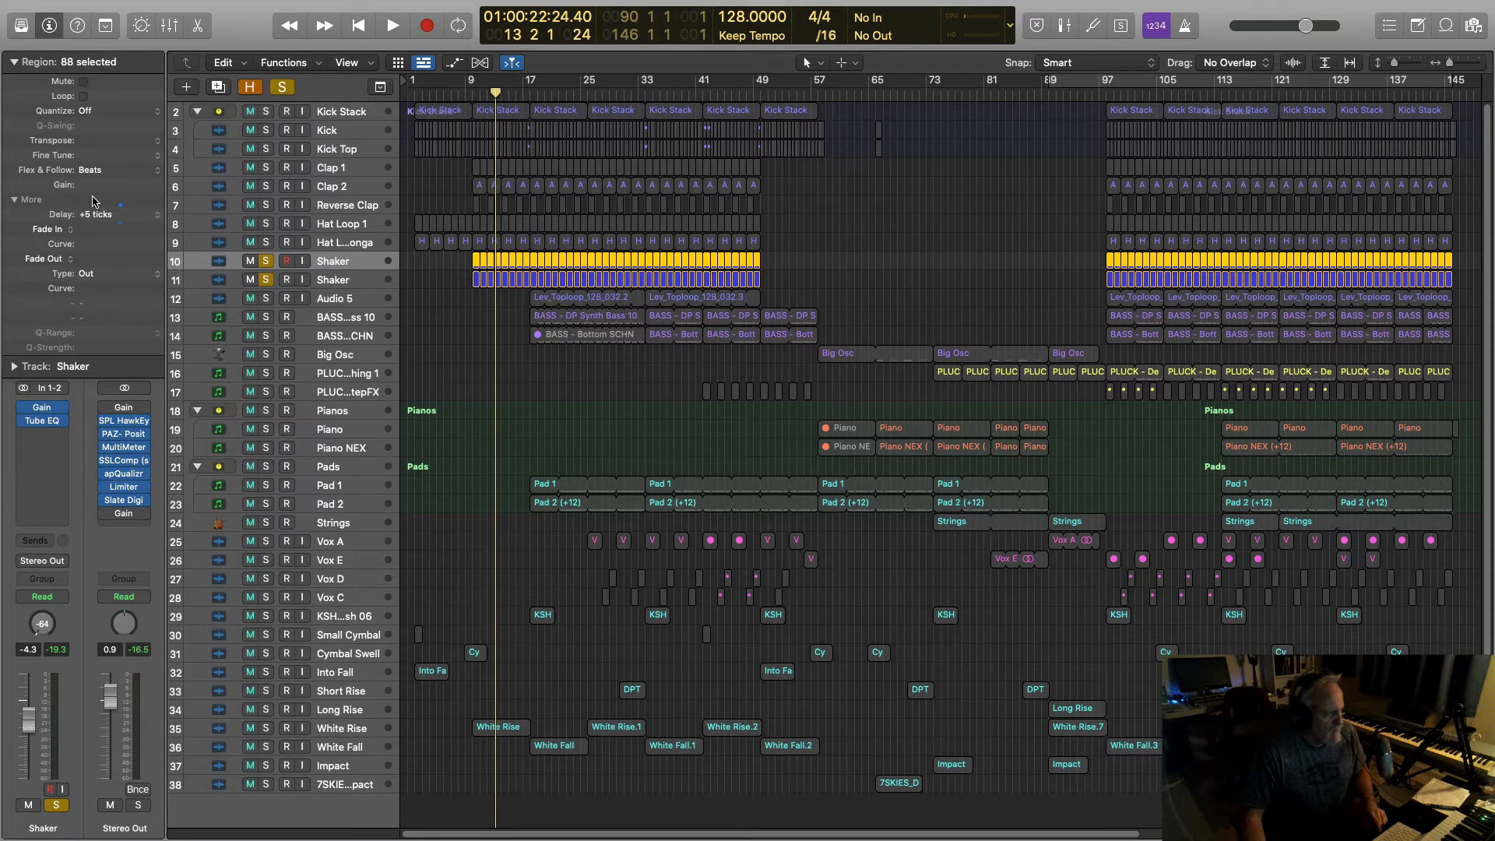
left_click_drag(92, 197, 92, 195)
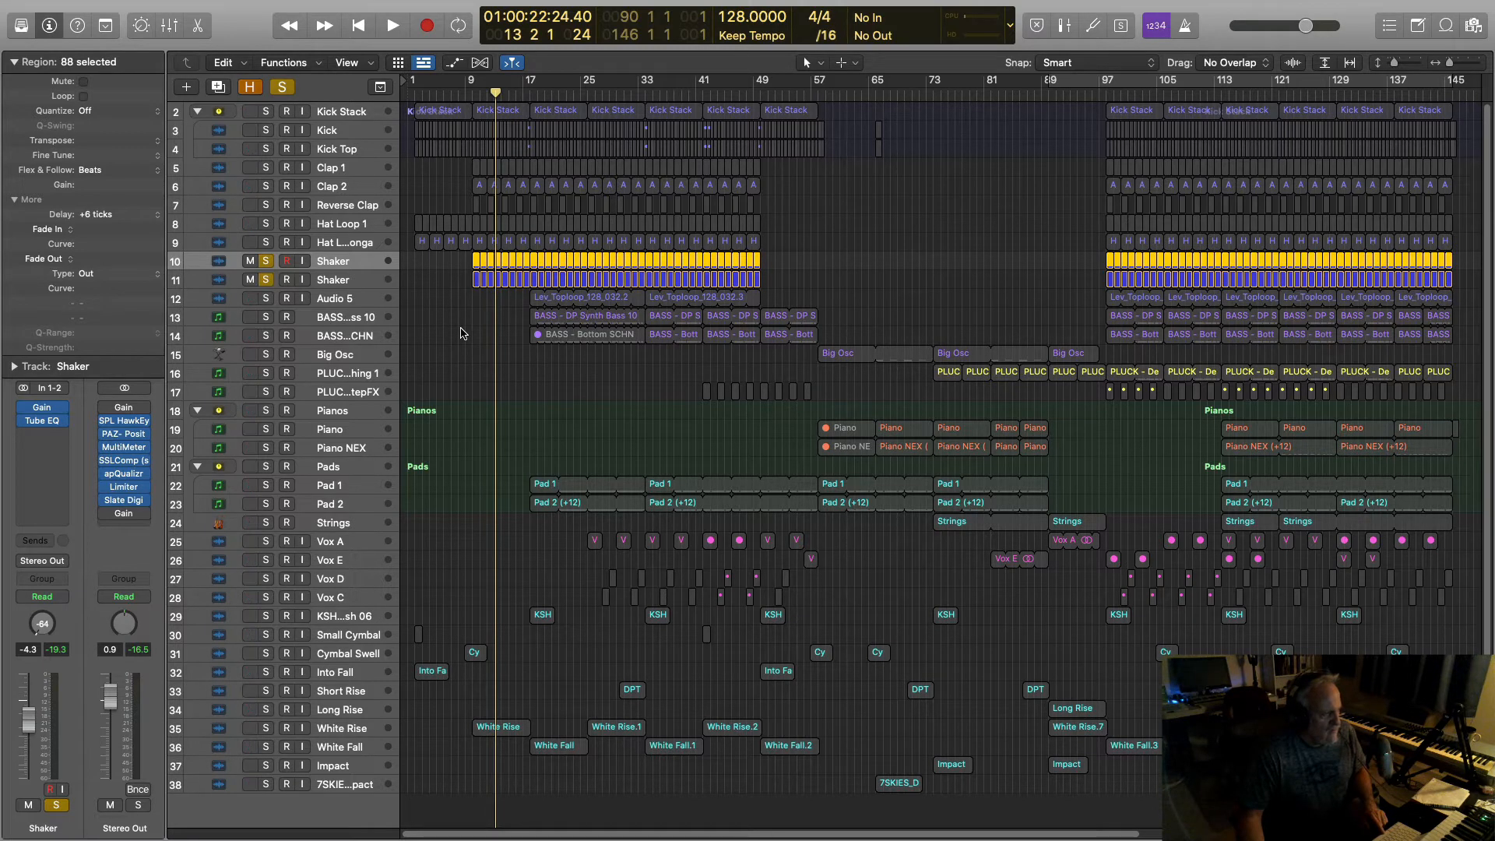
key("space")
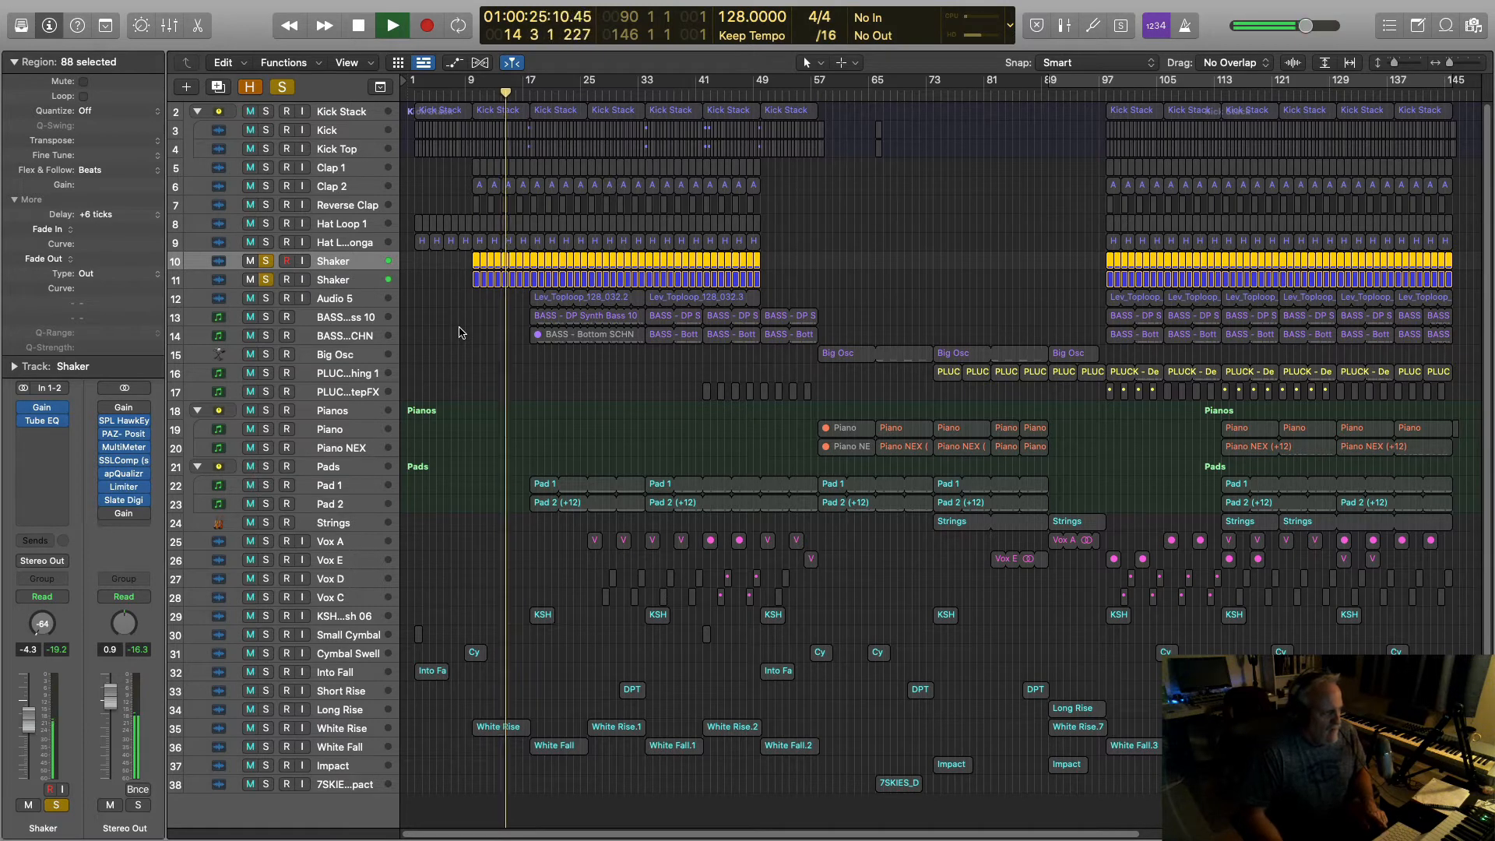
key("space")
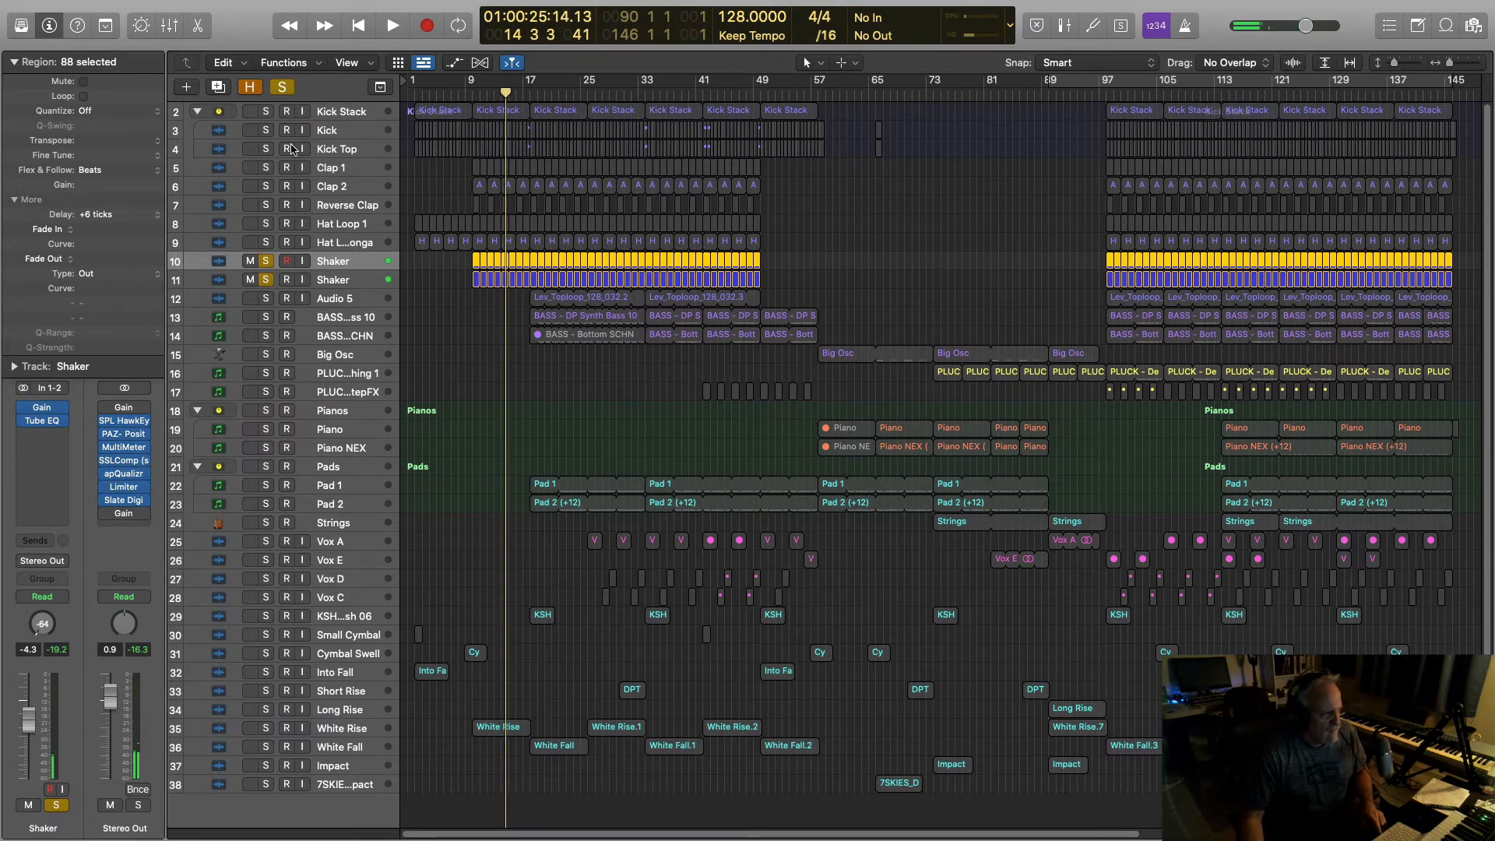
Step: Solo kick, clap and hat, and compare the Shakers with and without the delay
left_click_drag(264, 114, 266, 244)
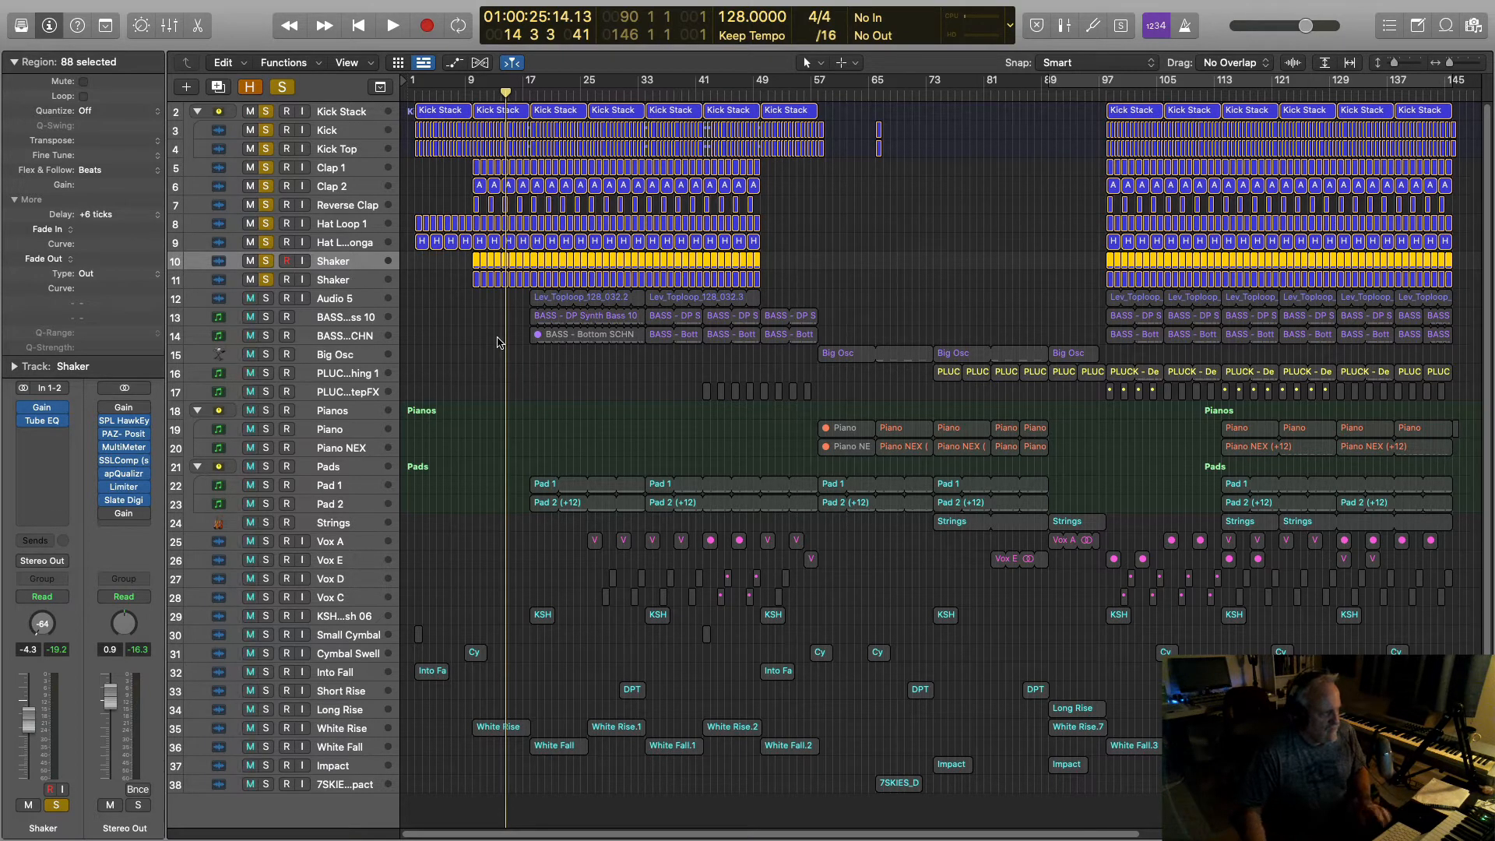
key("space")
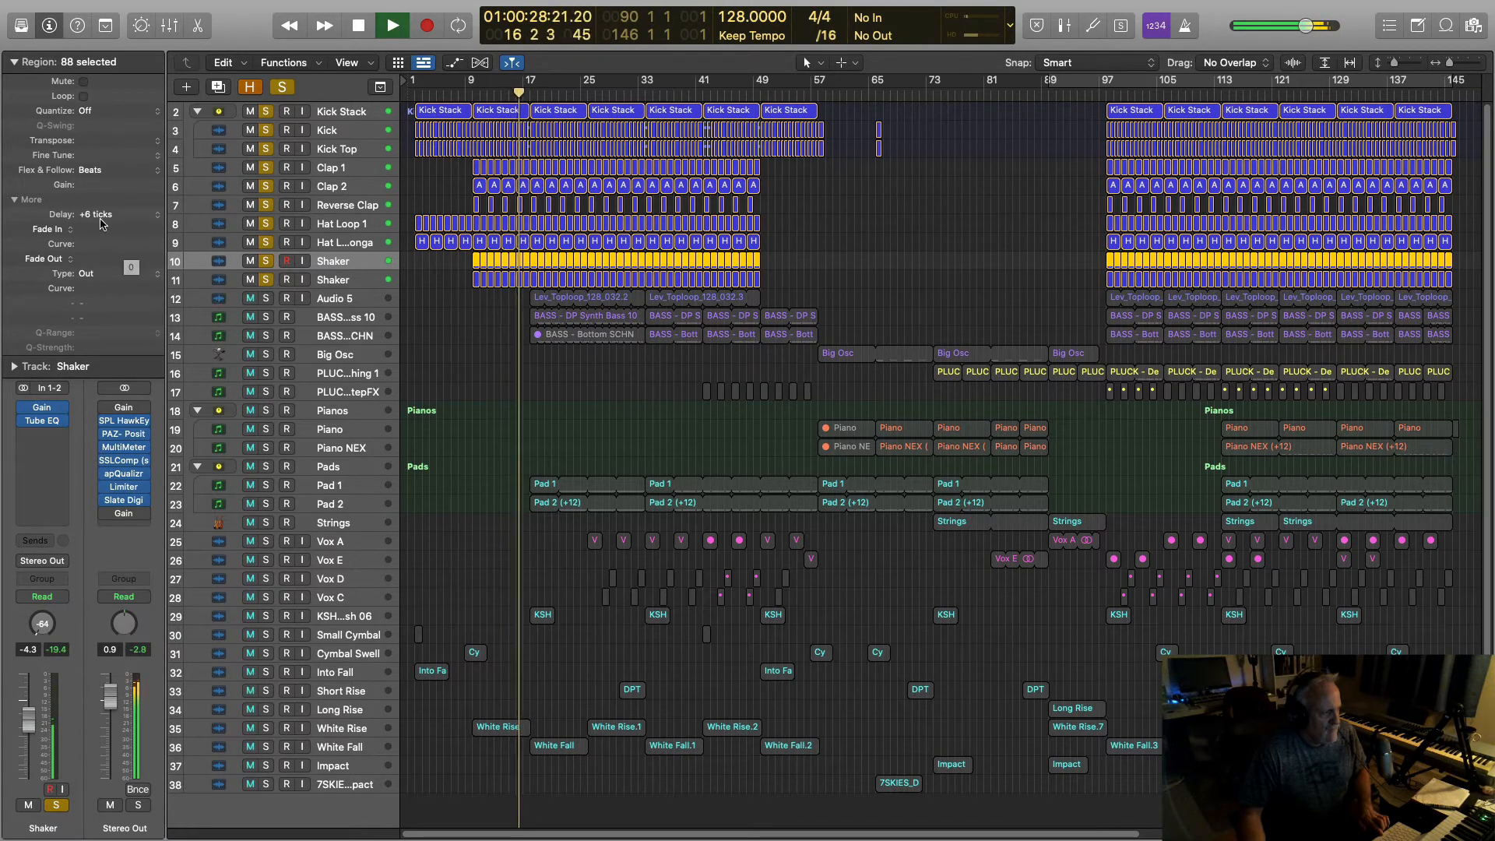
key("space")
left_click_drag(87, 224, 85, 236)
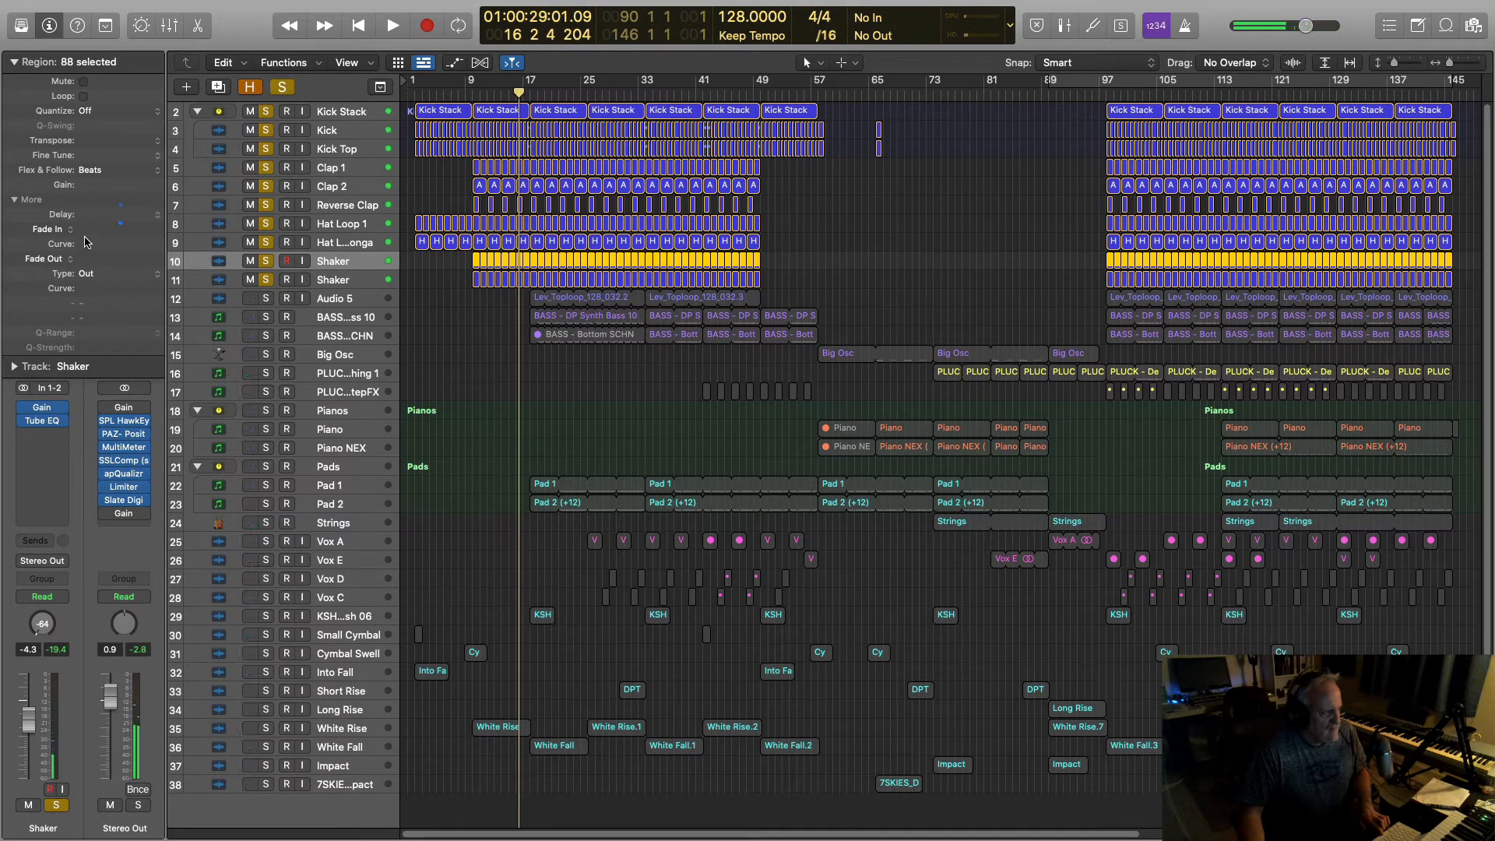
key("space")
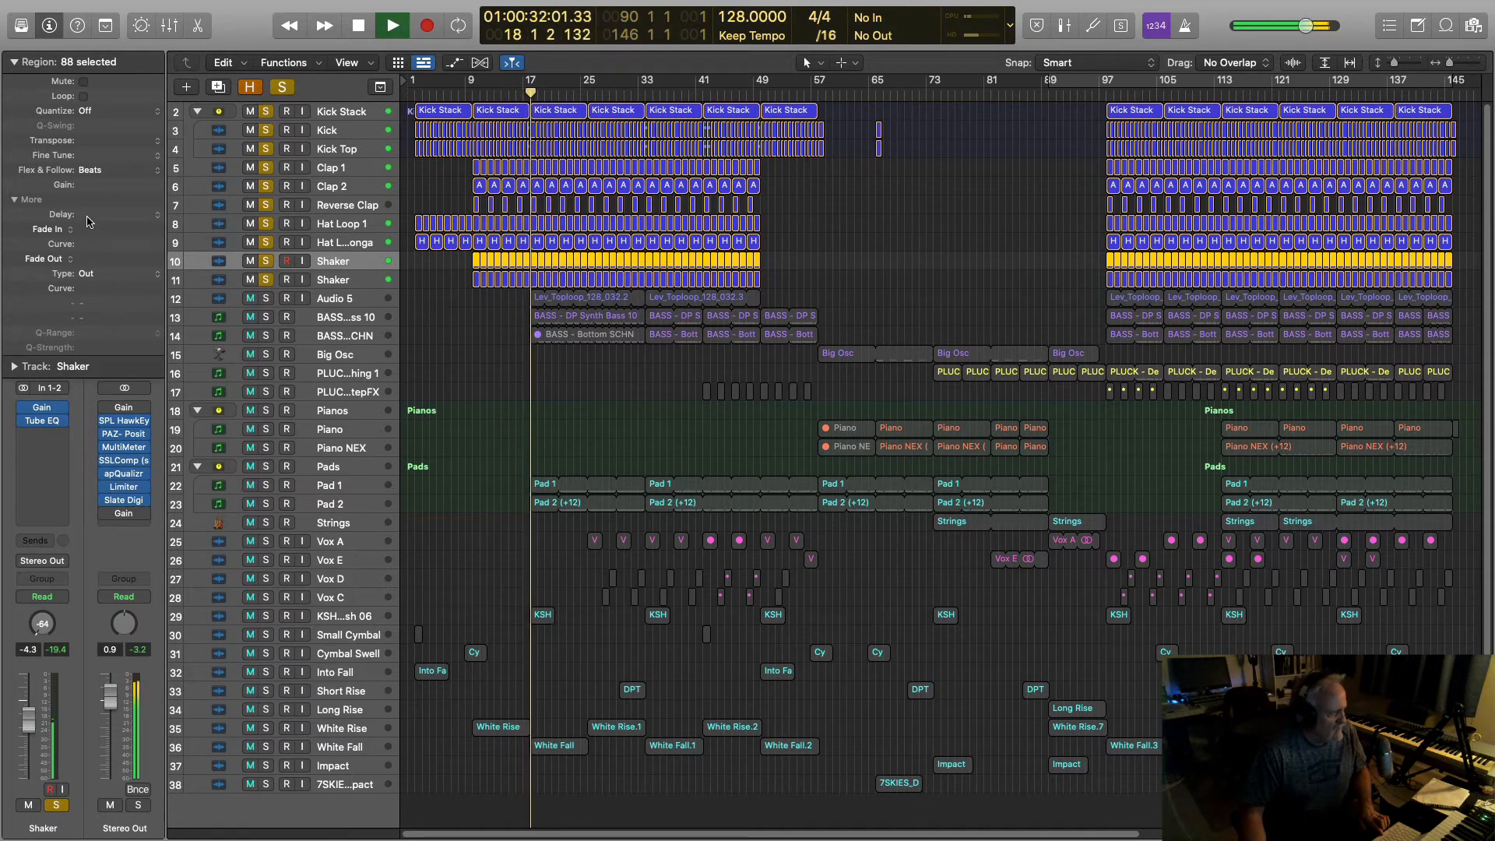
mouse_move(90, 221)
left_mouse_down()
mouse_move(99, 184)
mouse_move(93, 220)
left_mouse_up()
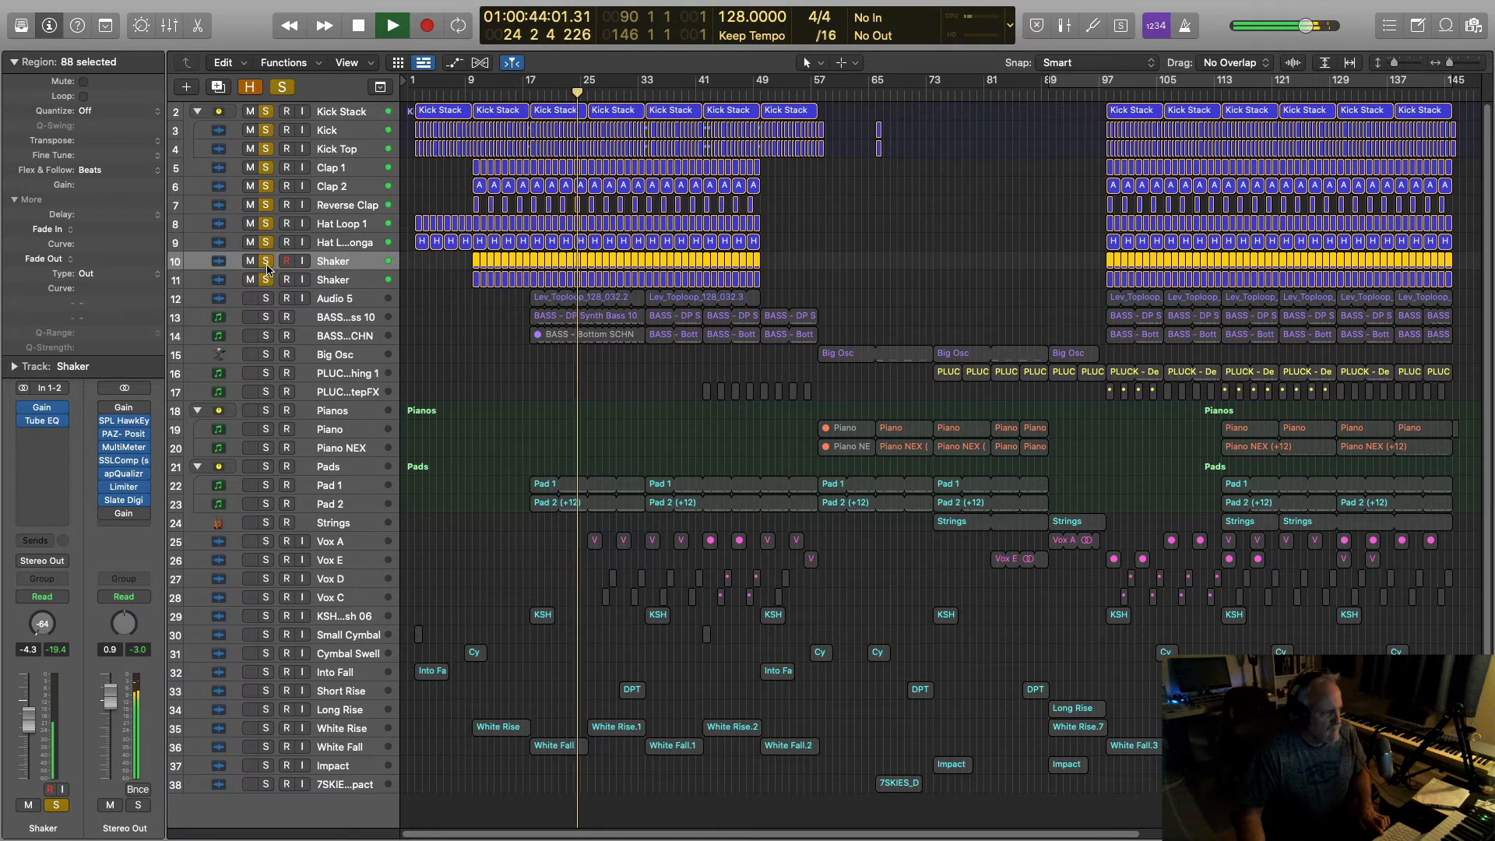
key("space")
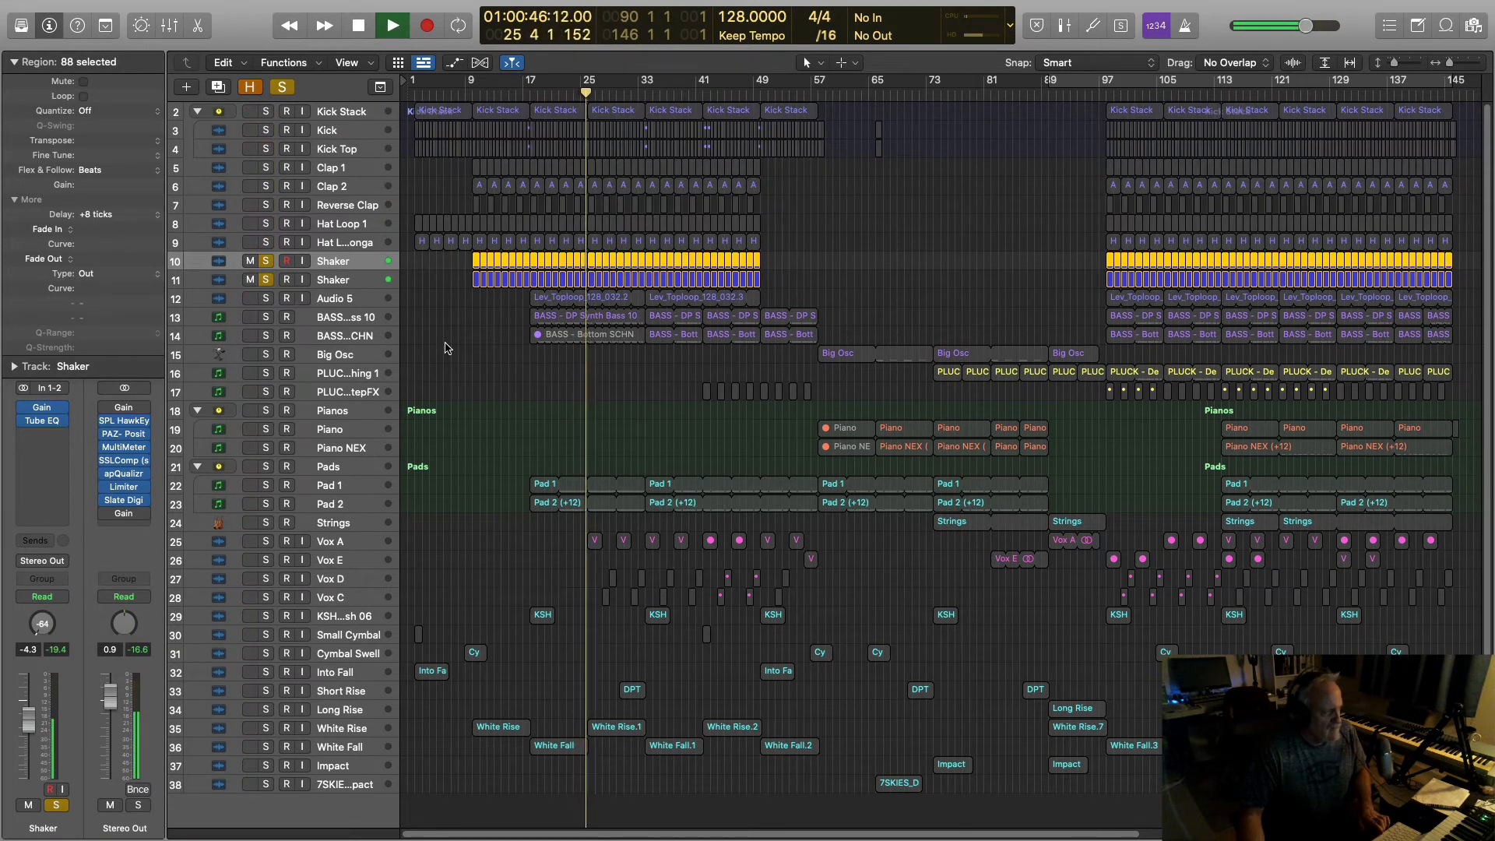
key("space")
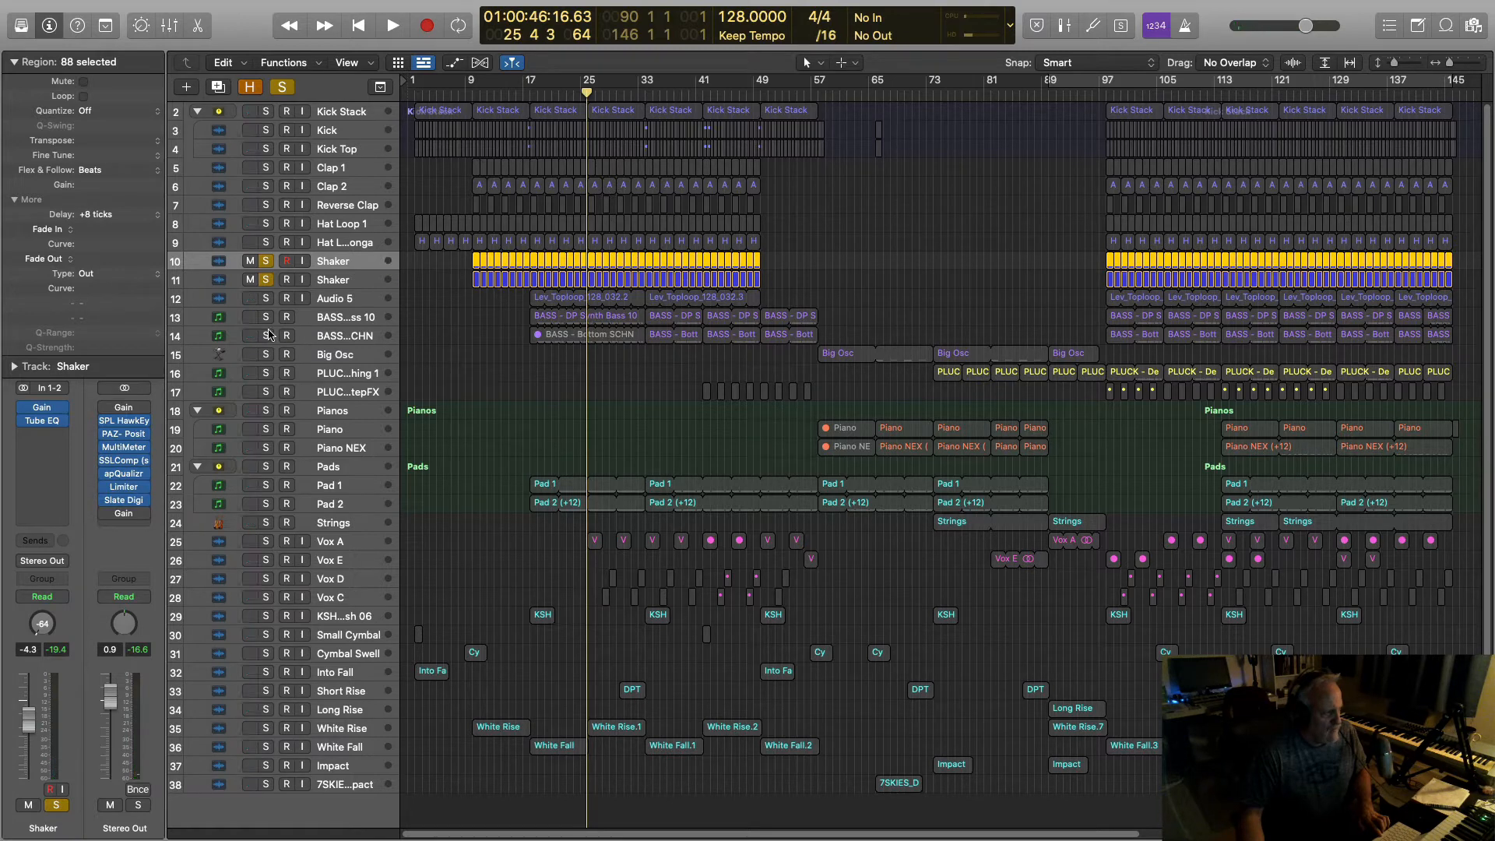
Step: Add the Audio 5 top loop to the solo, then unsolo everything and play the full mix
left_click(265, 298)
key("space")
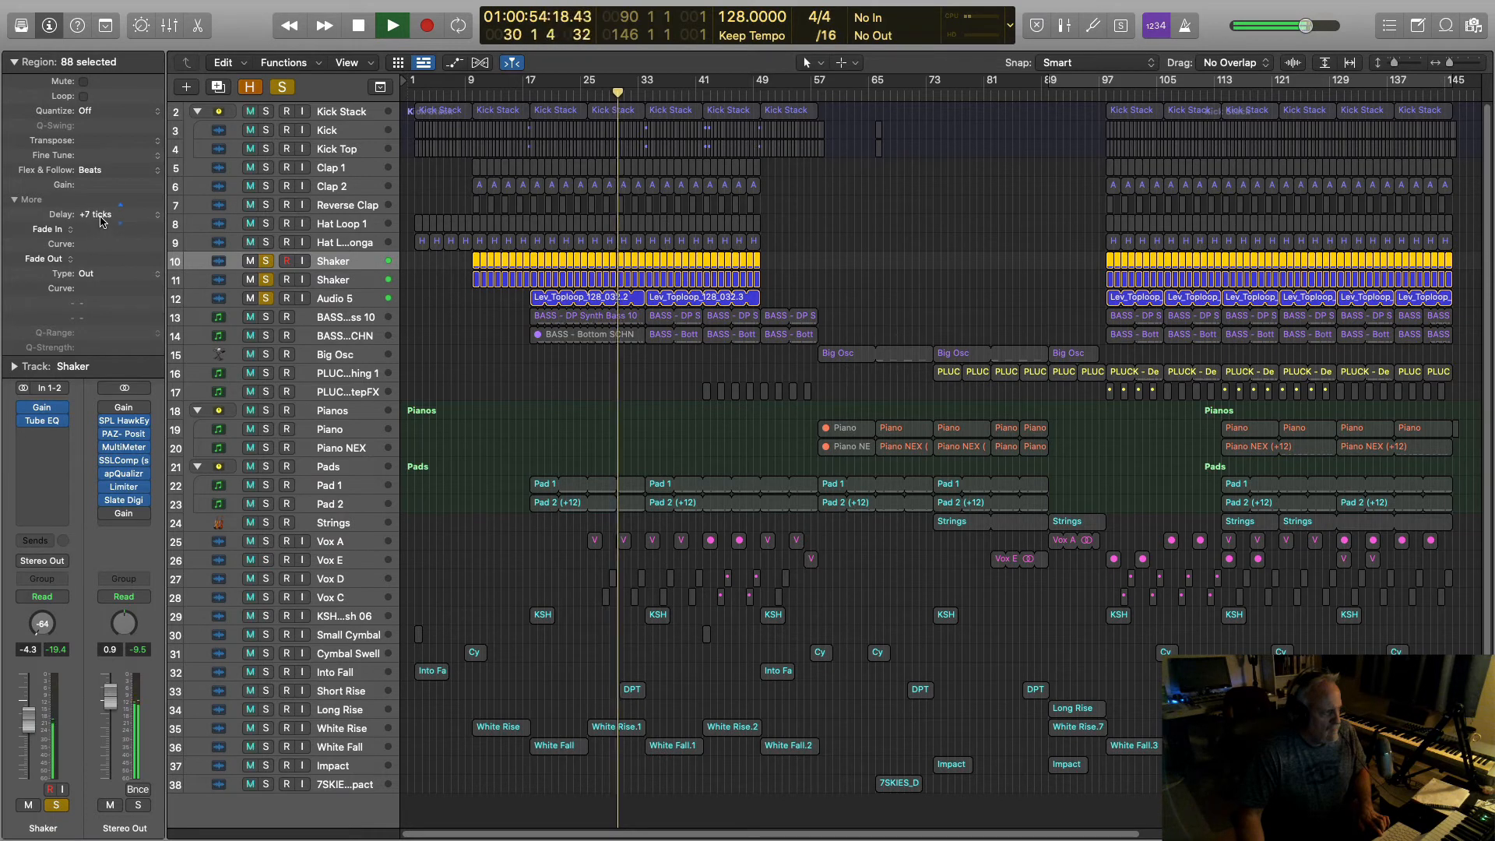
key("space")
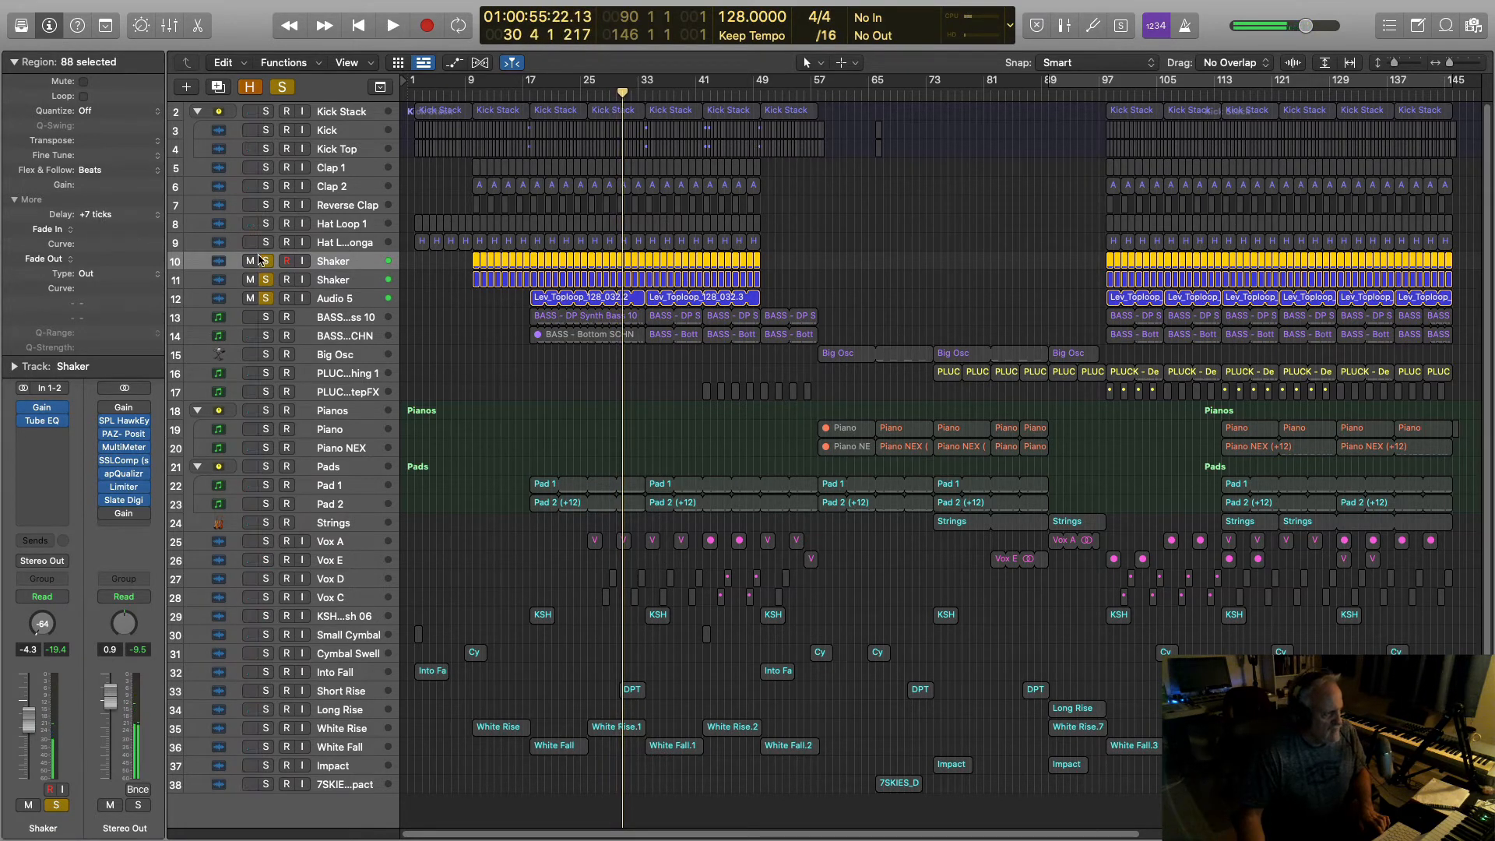
left_click_drag(264, 260, 266, 299)
left_click(438, 321)
key("space")
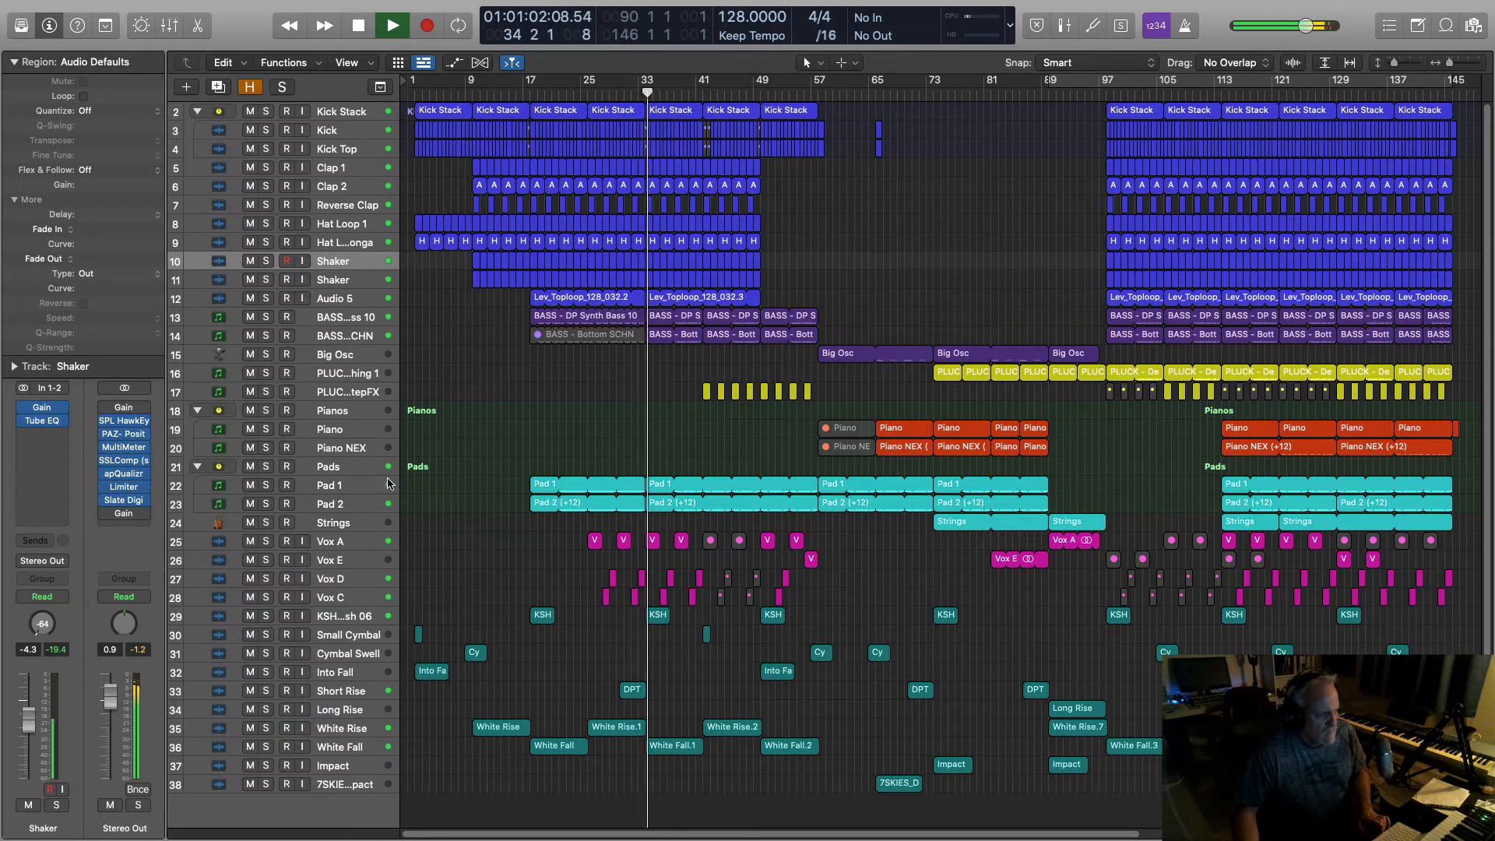
key("space")
left_click(349, 488)
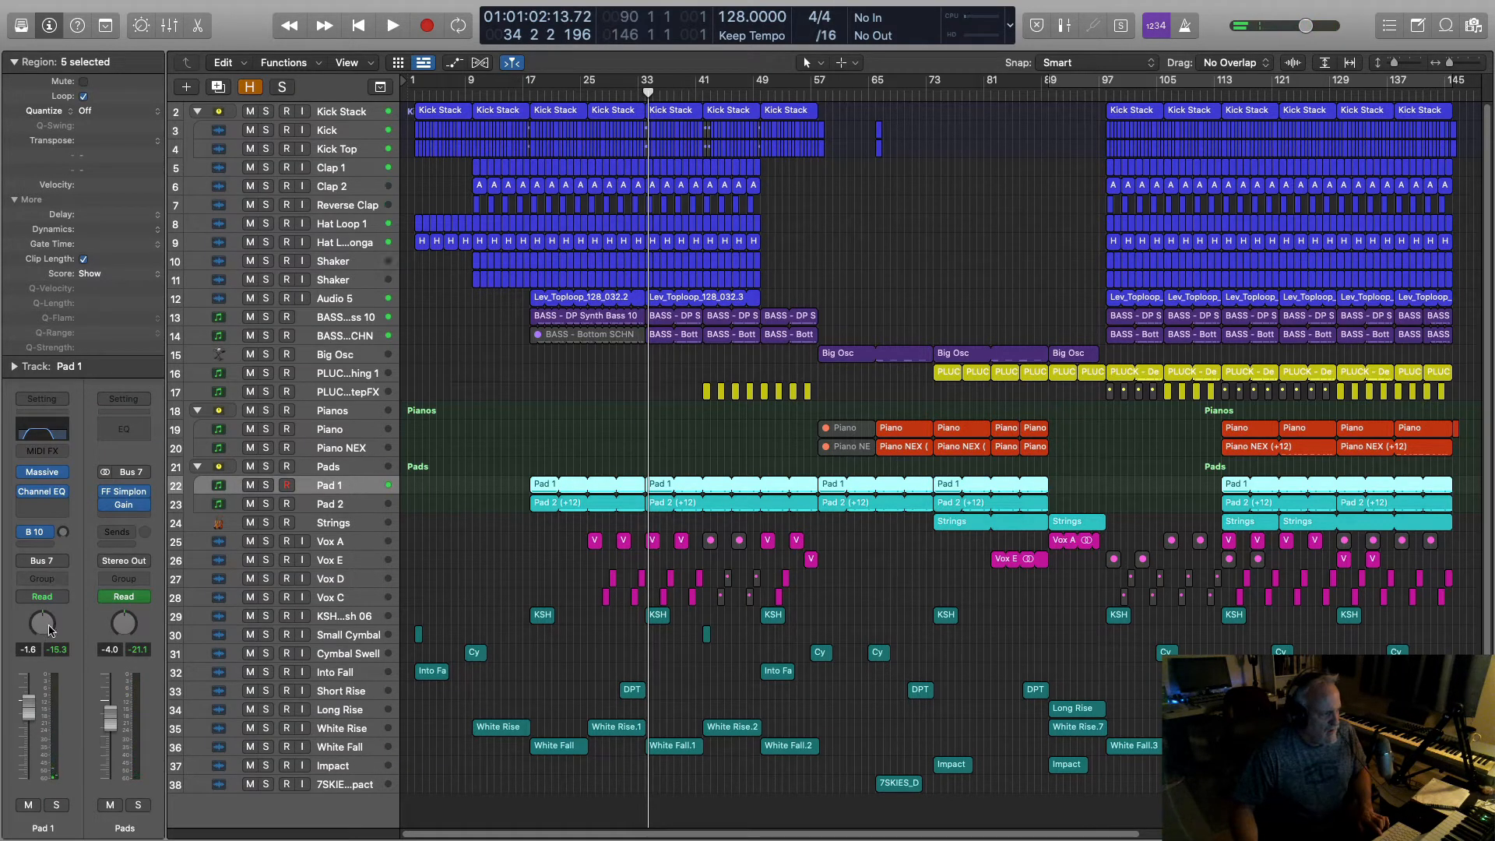
left_click(341, 505)
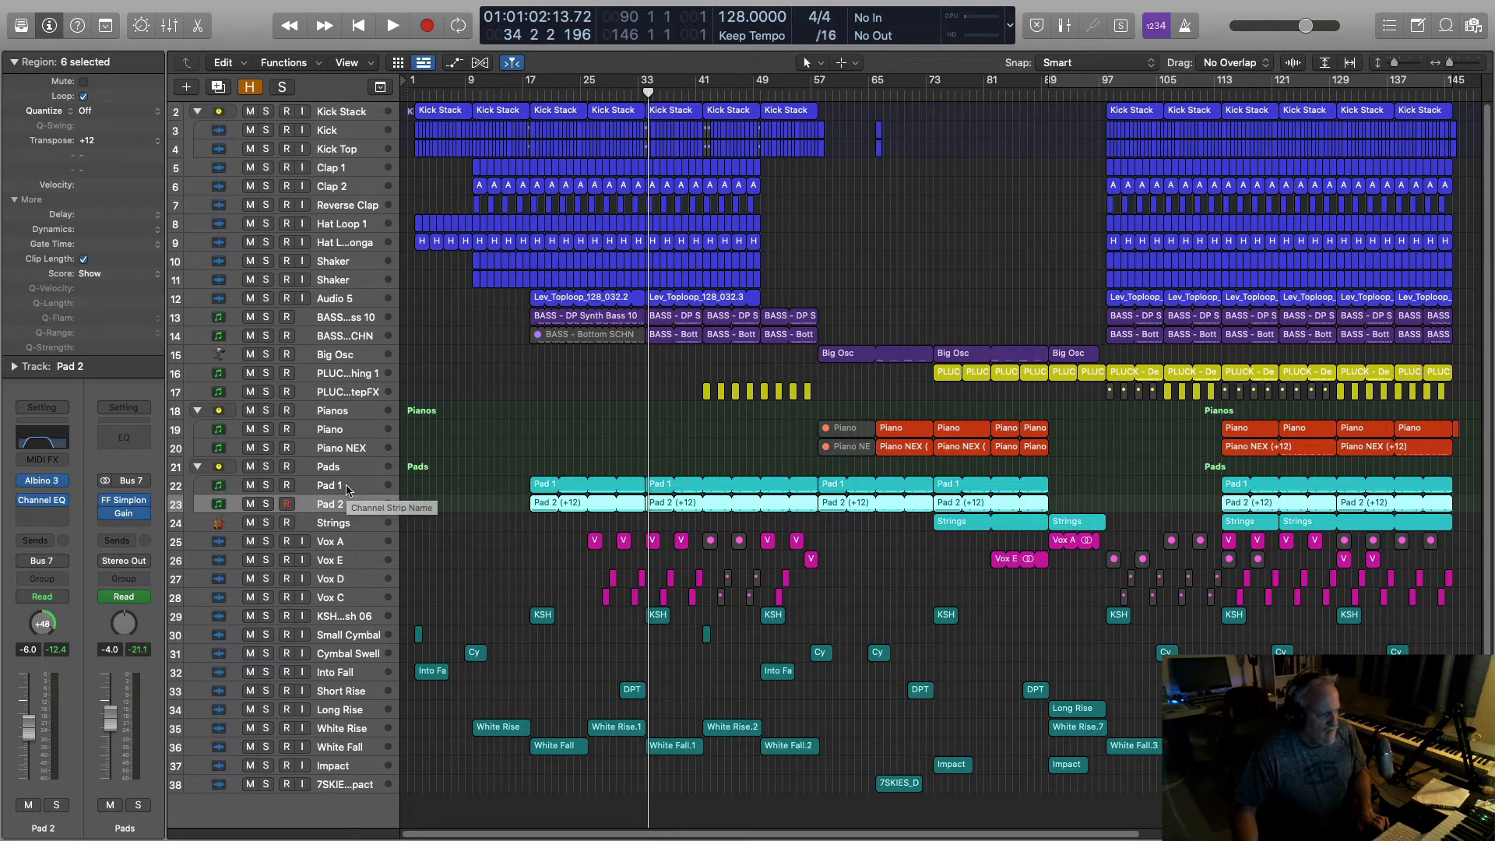
key("space")
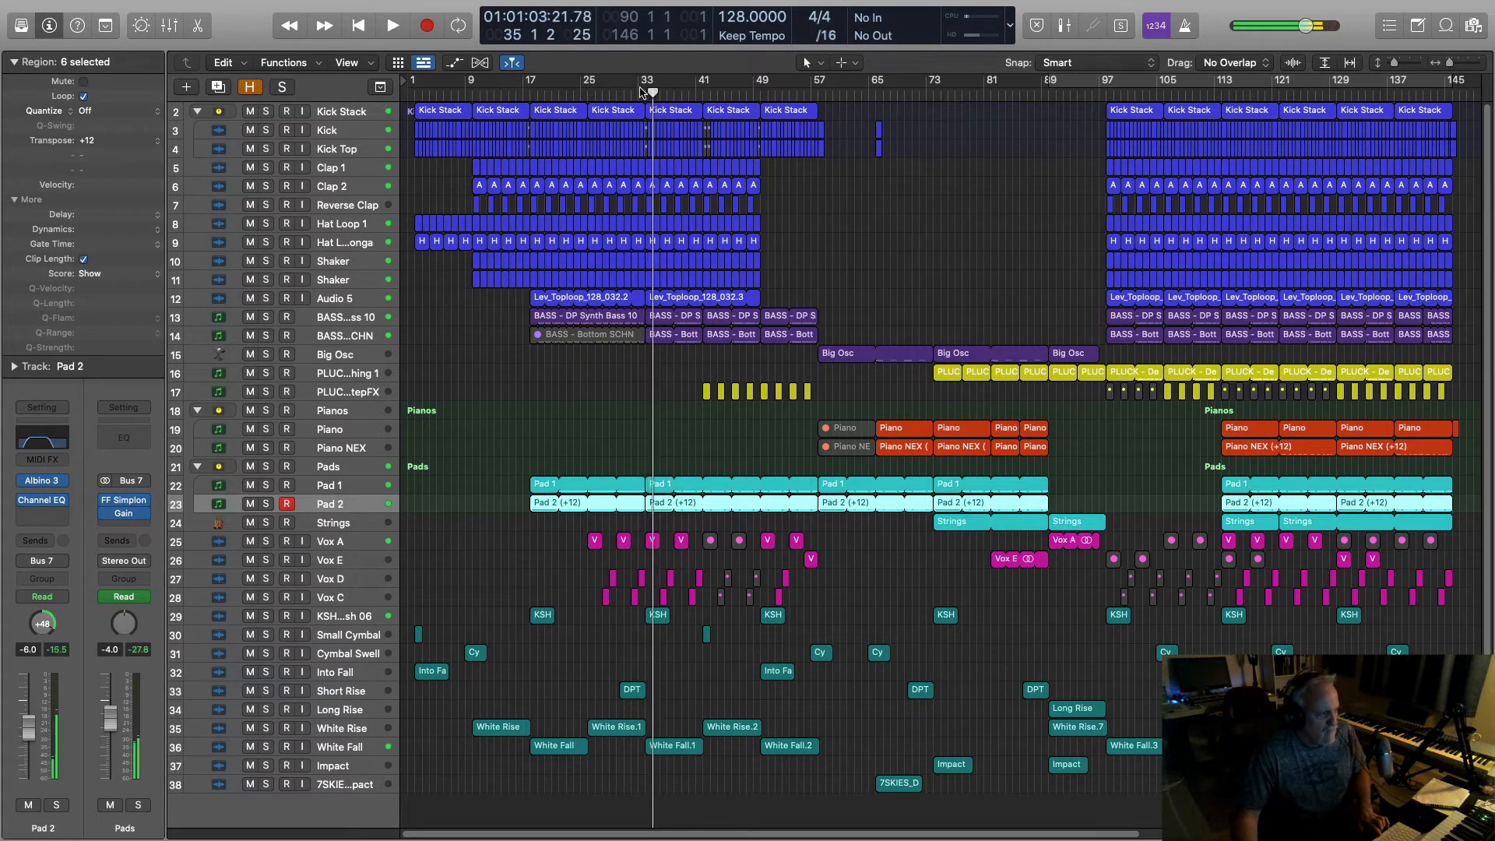
left_click(638, 93)
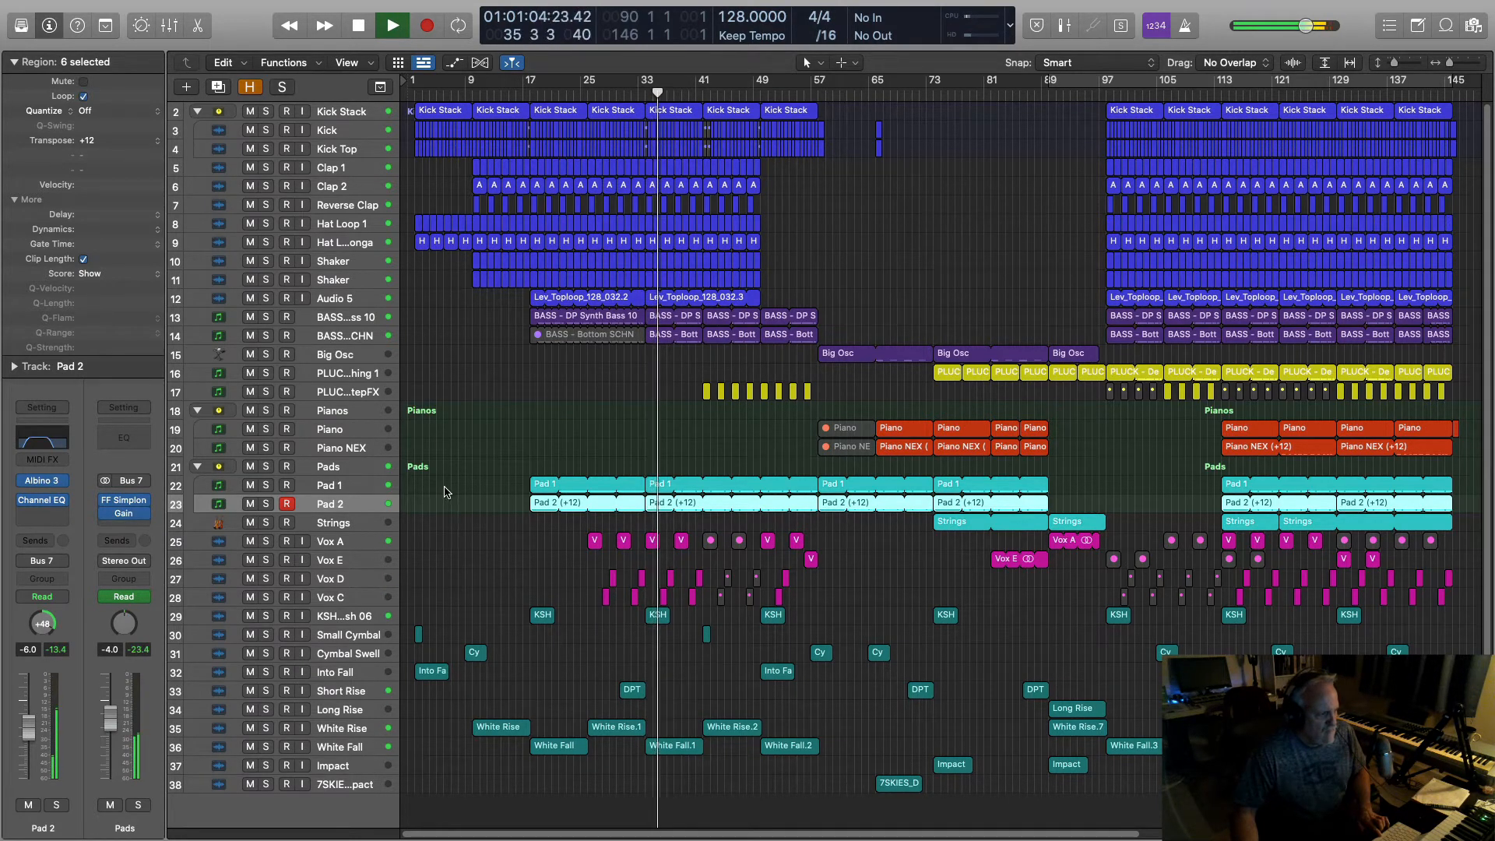
left_click(266, 485)
left_click(266, 502)
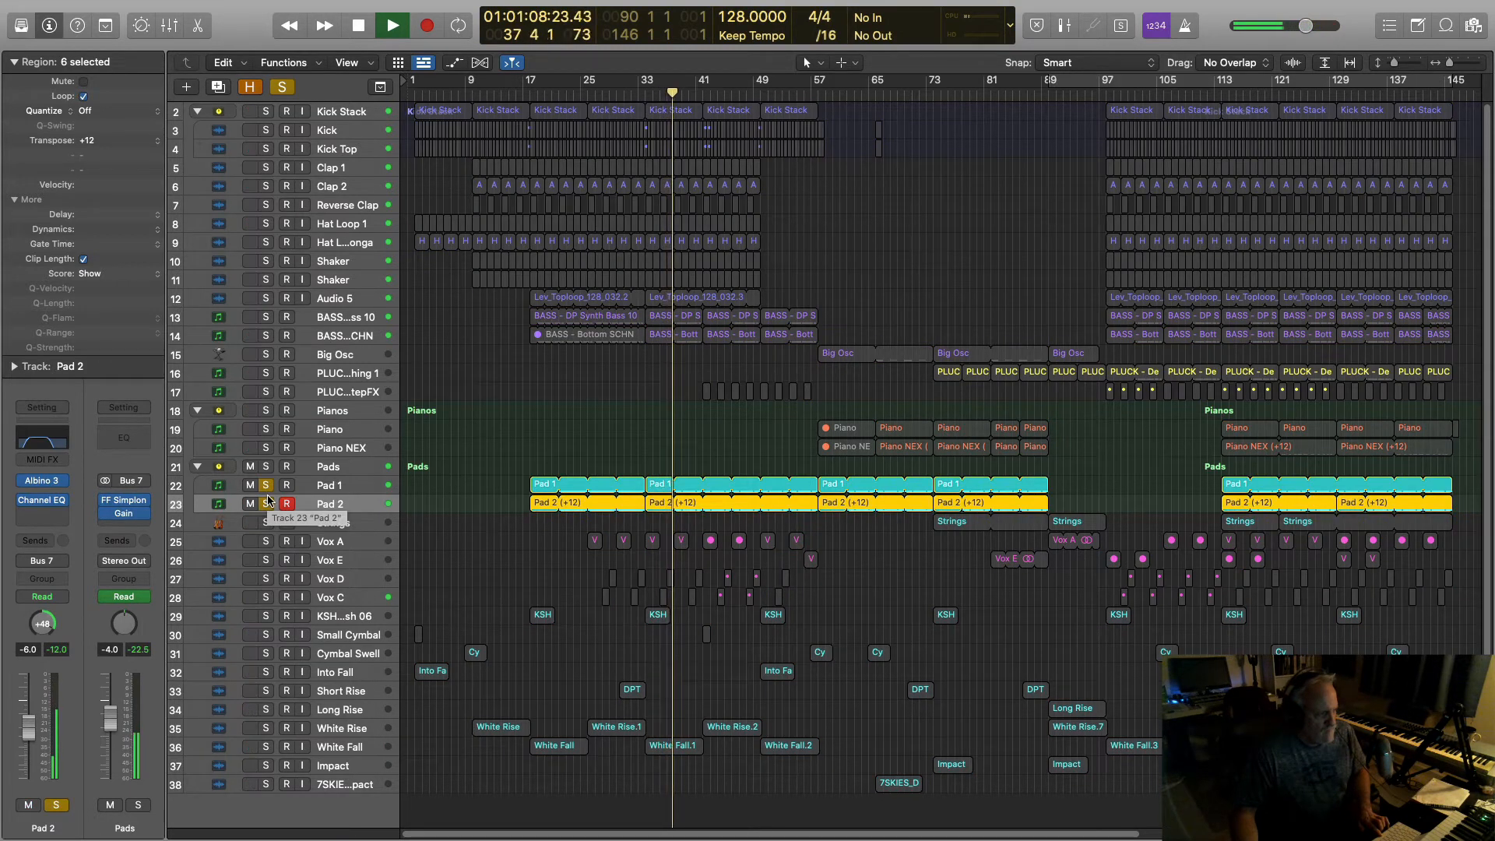
left_click(330, 486)
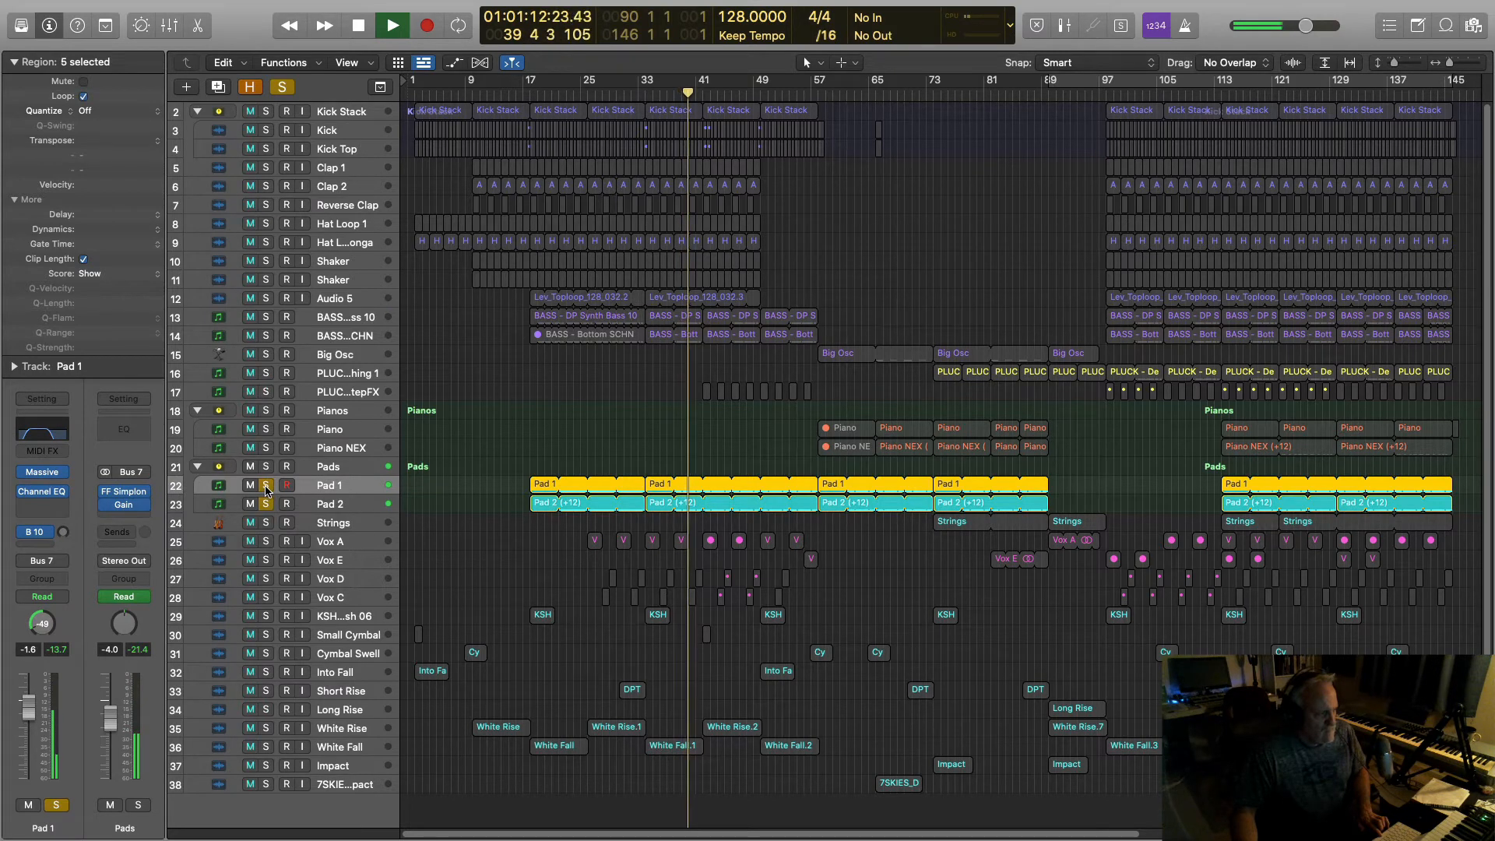
key("space")
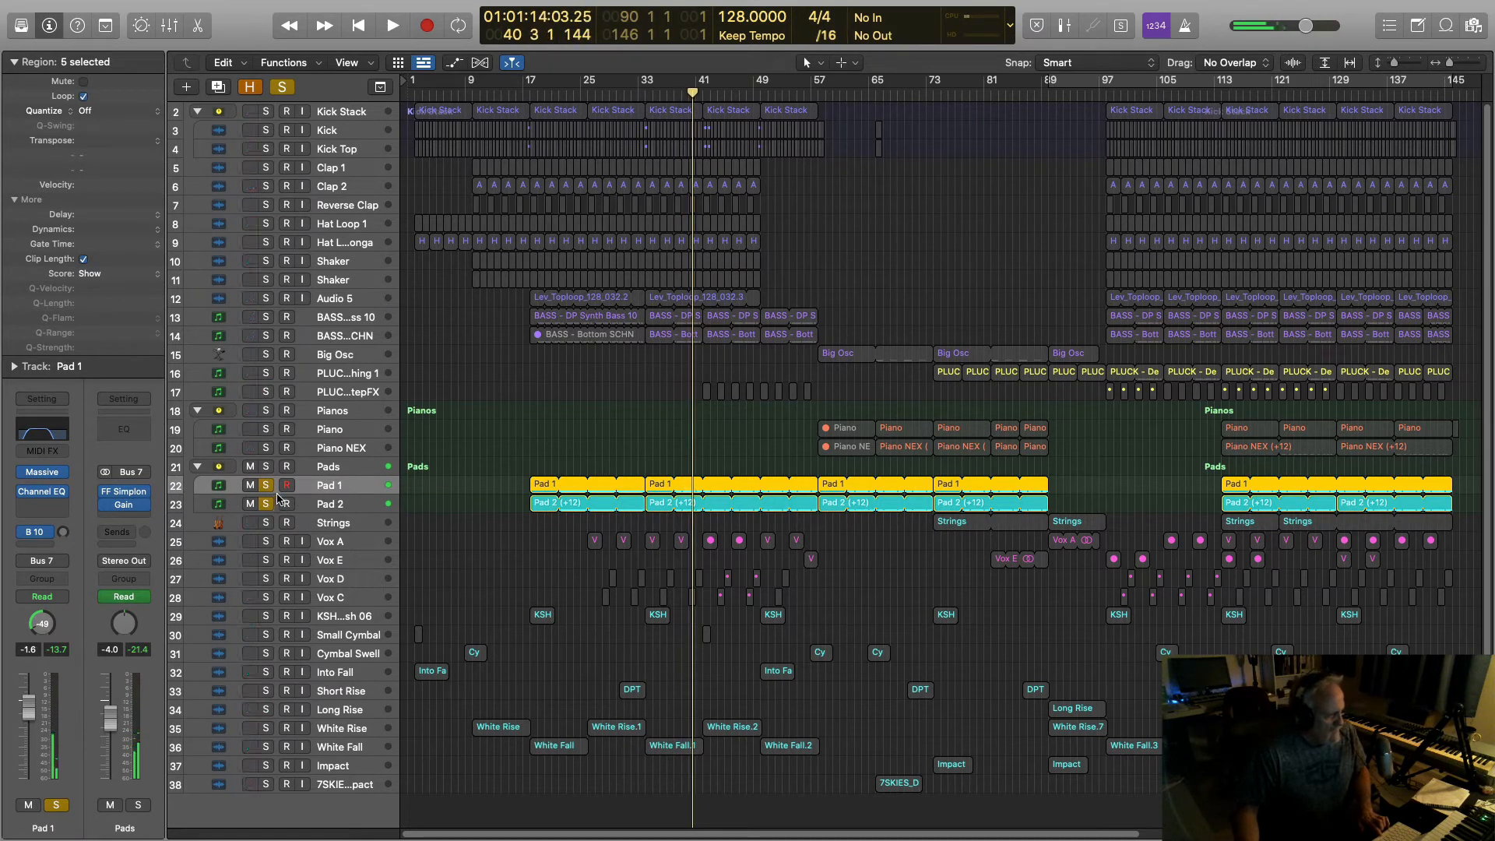
left_click(265, 485)
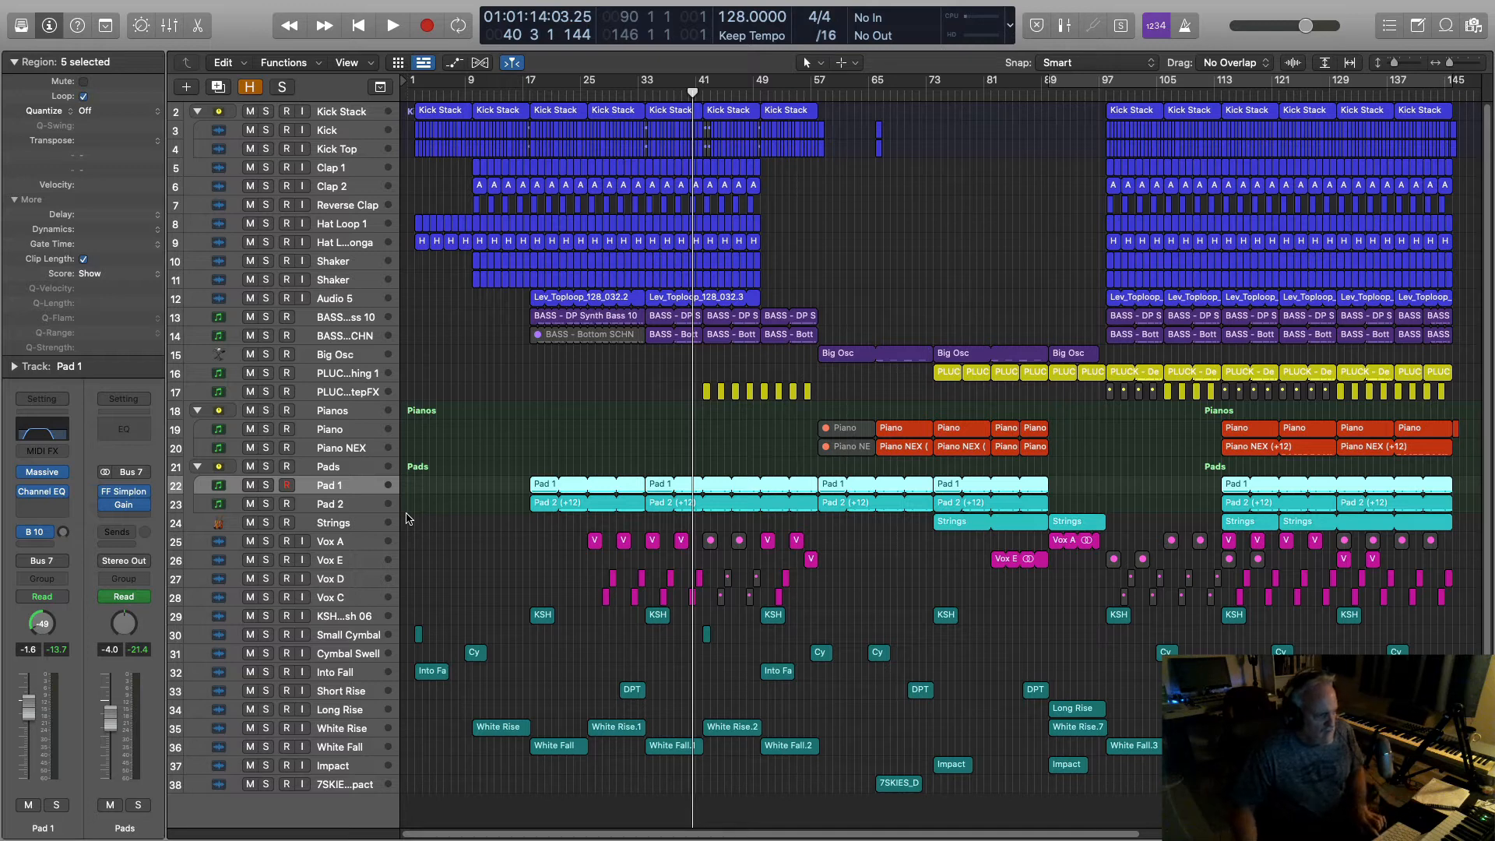
key("space")
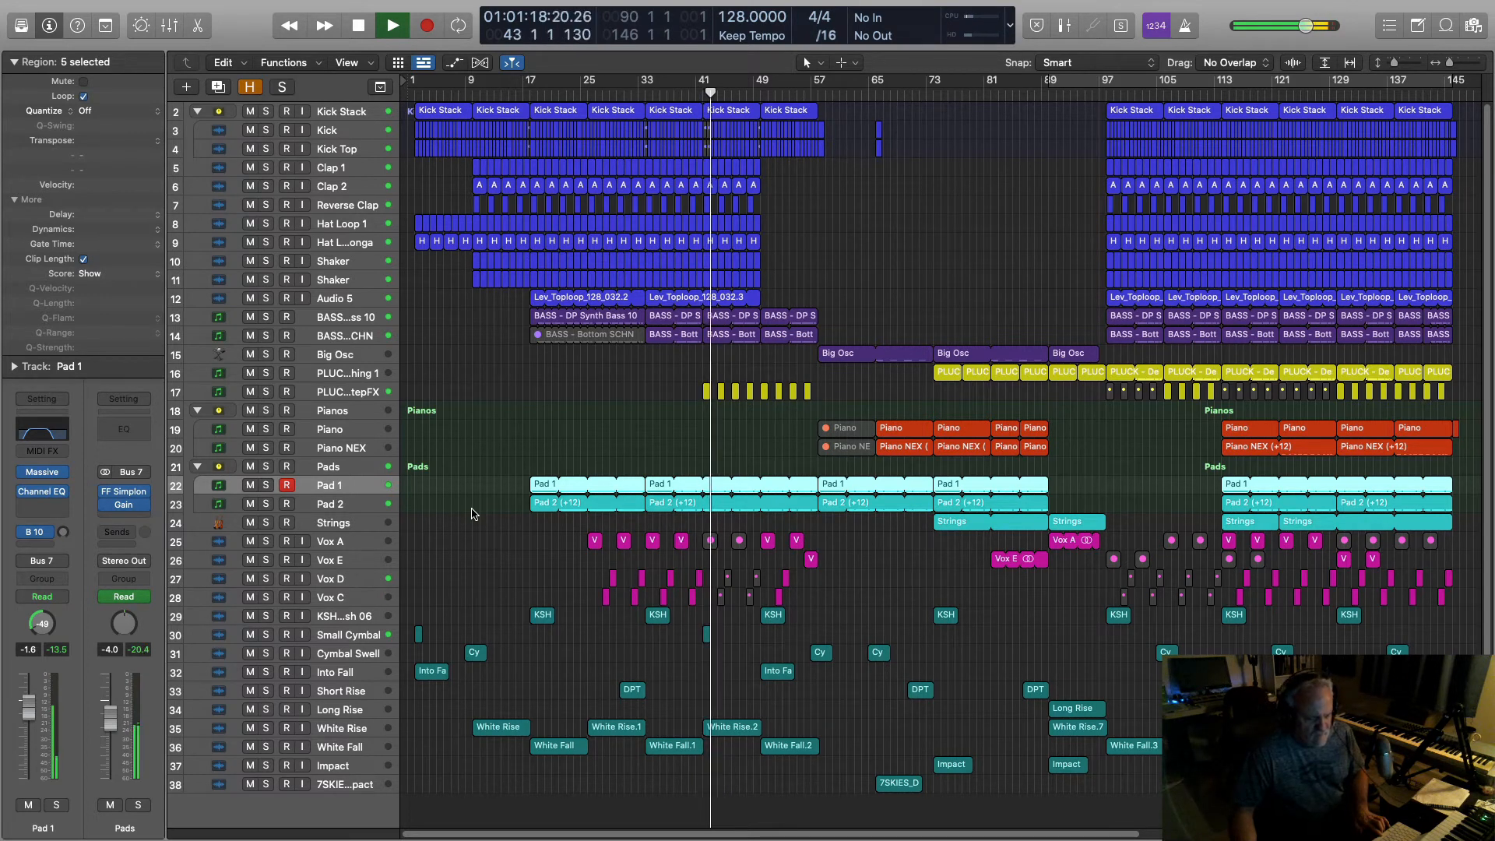
key("space")
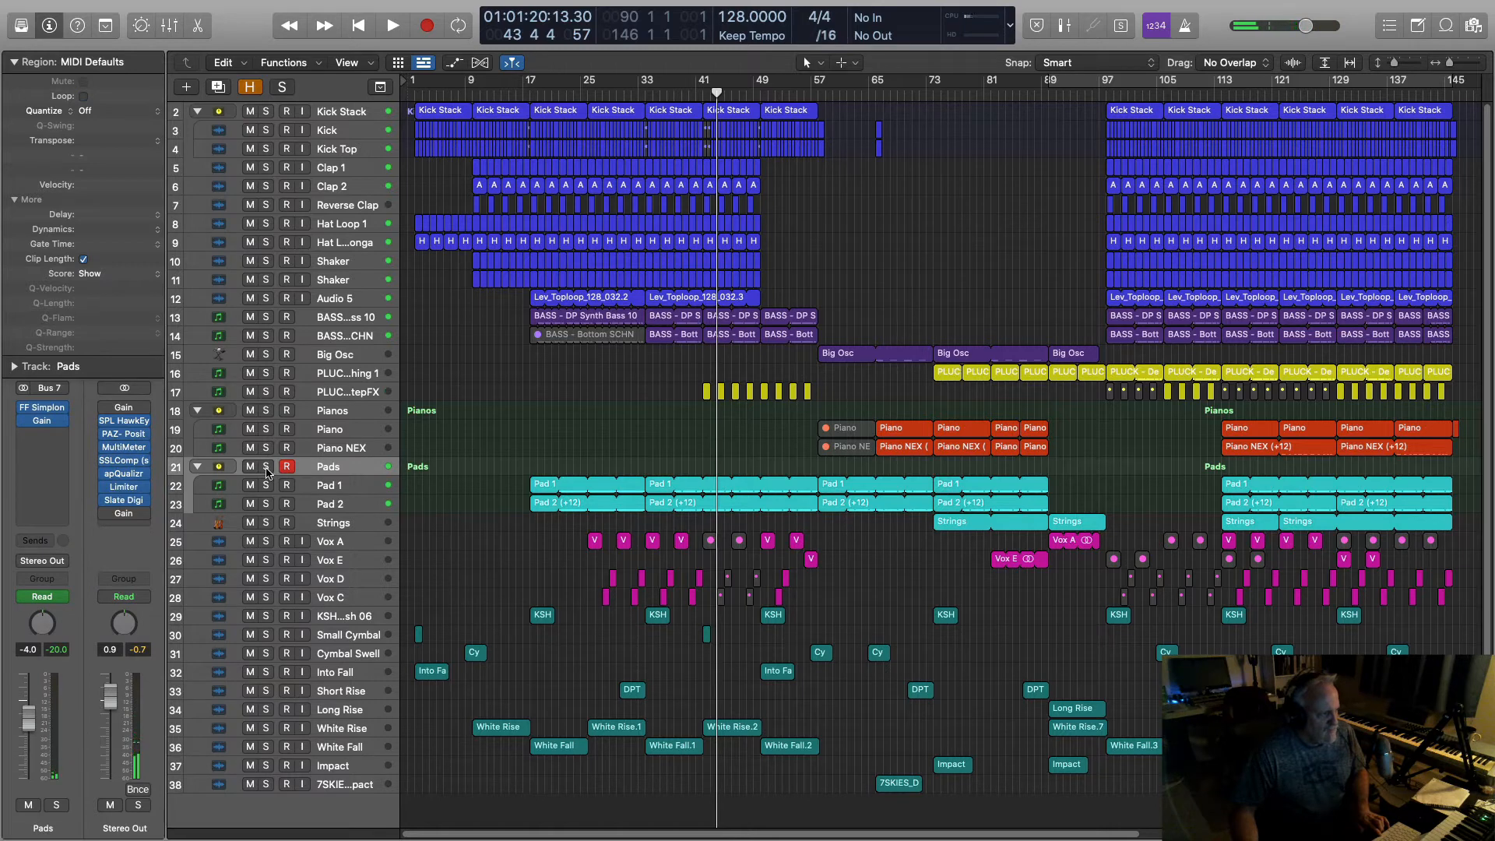
Step: Add a Pads send to Bus 1 (Short Delay) and open the Short Delay's Sample Delay insert
left_click(15, 200)
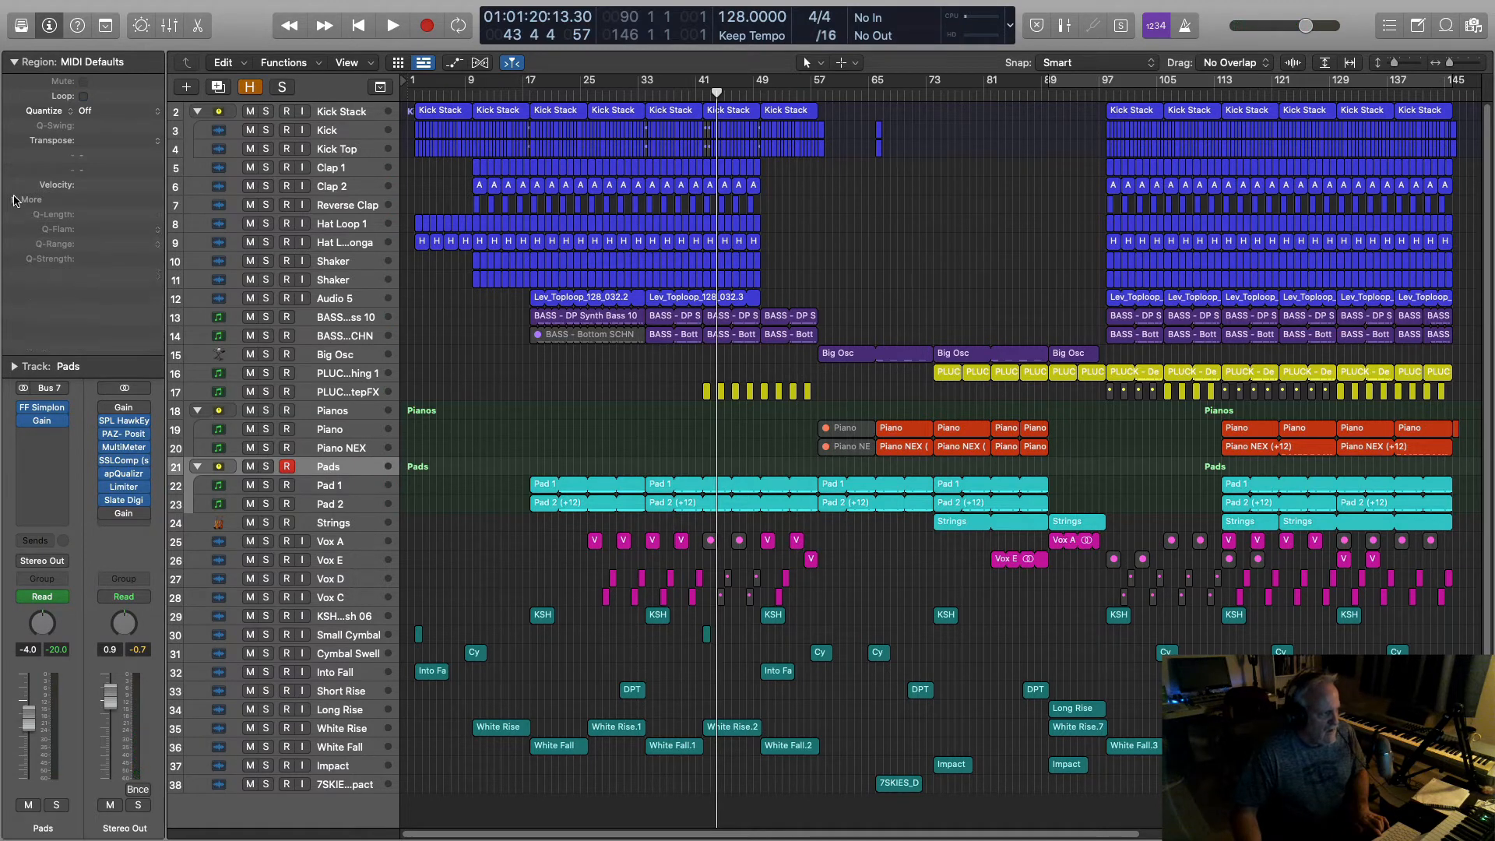
left_click(49, 542)
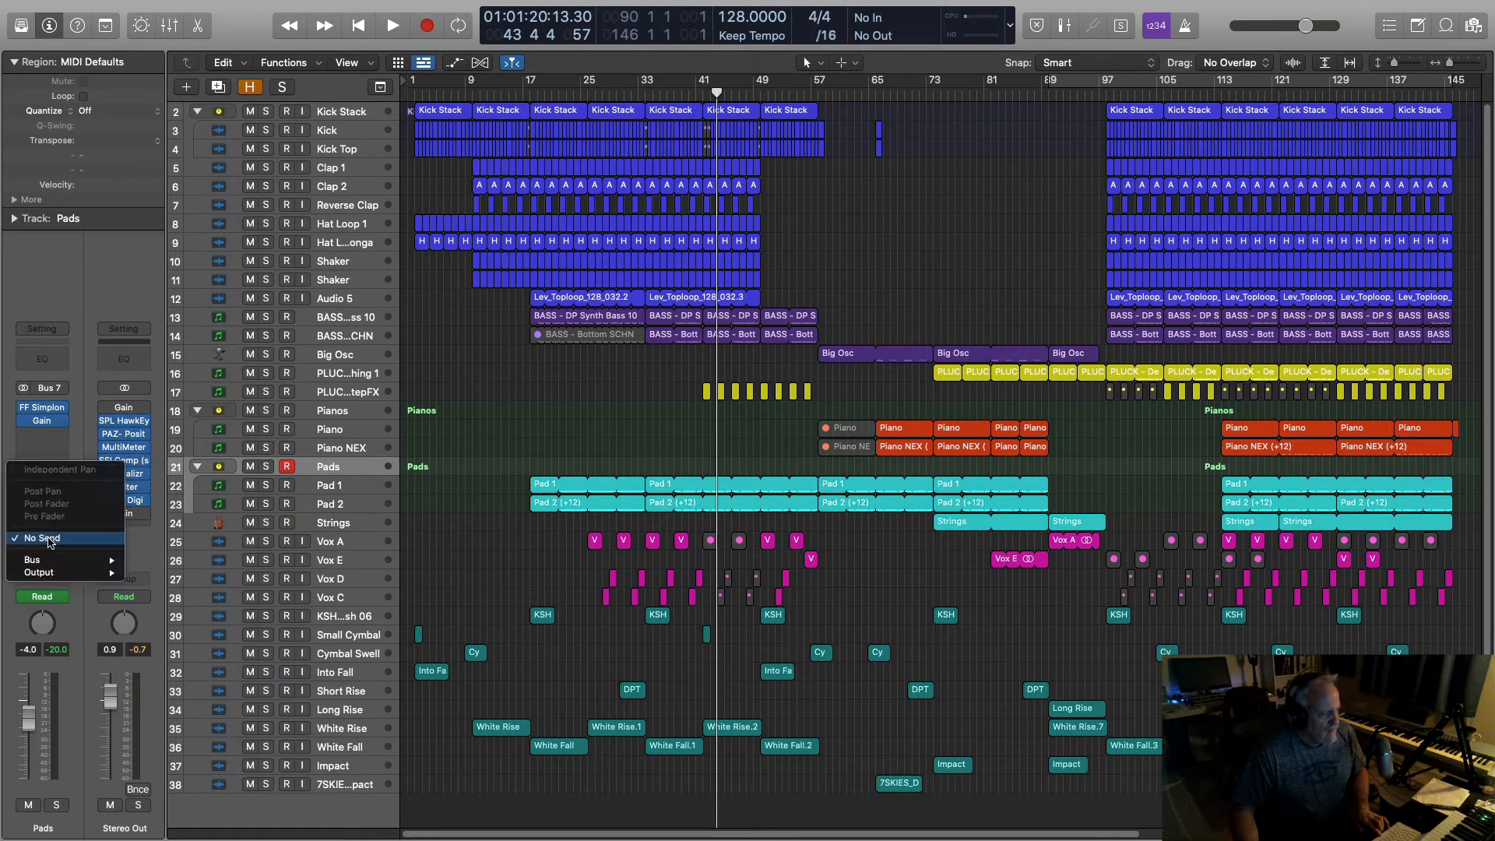
mouse_move(42, 561)
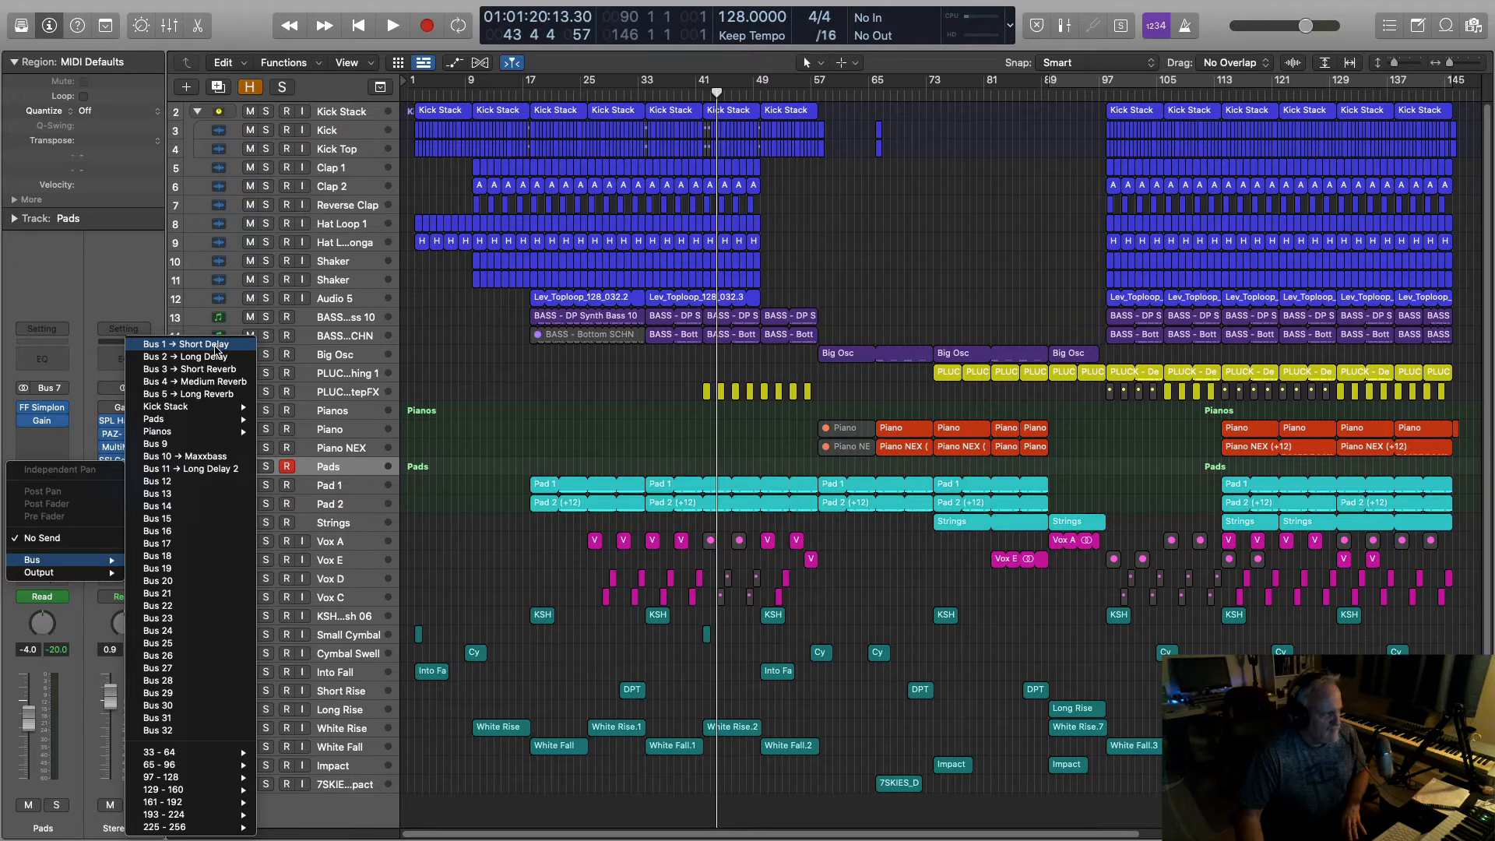
left_click(202, 344)
left_click(125, 493)
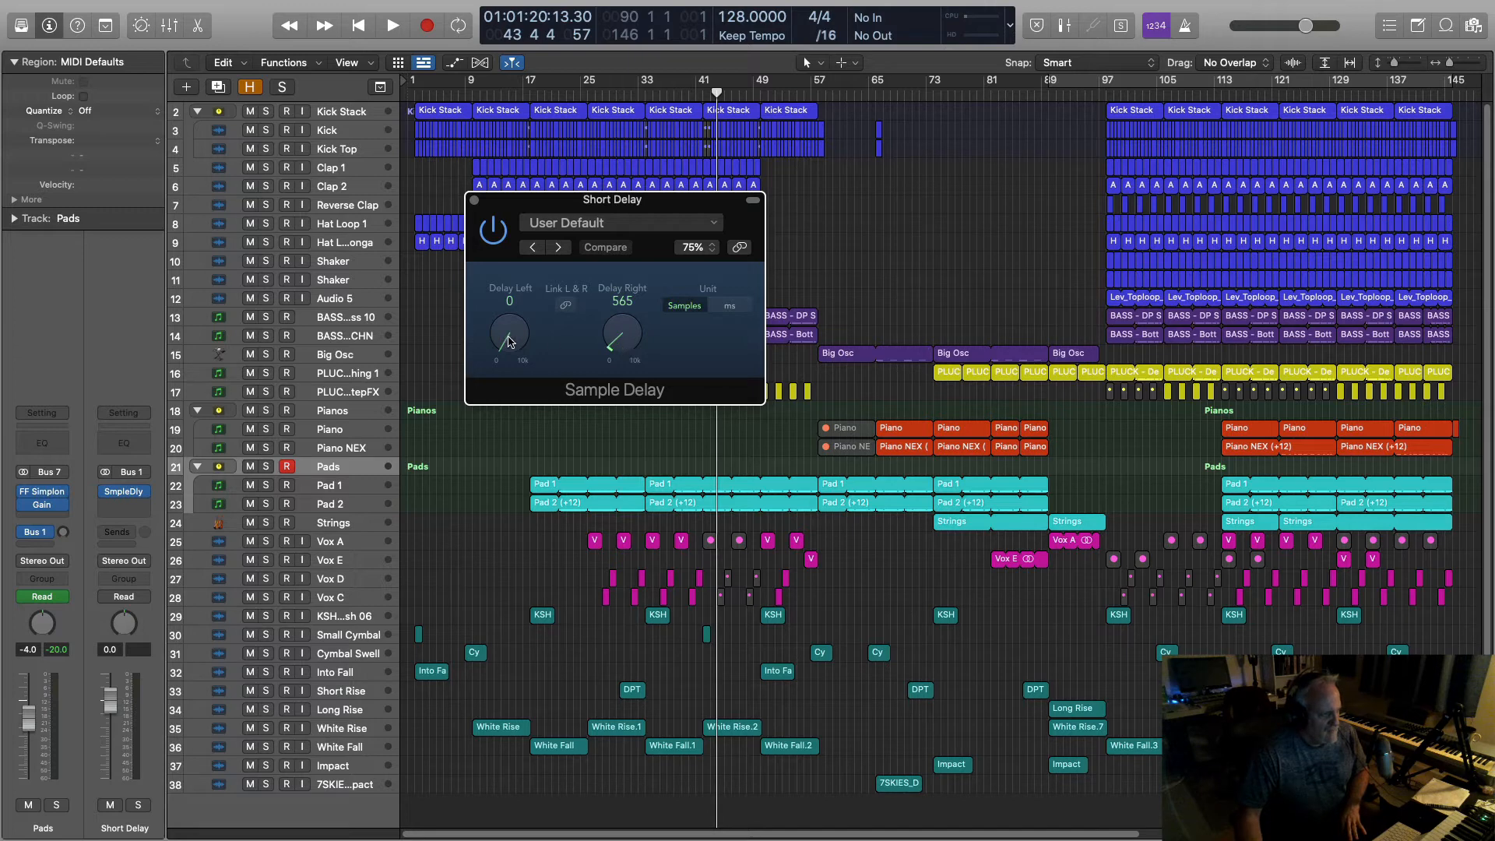
Step: Reroute the Pads send to Bus 2 Long Delay and check its EchoBoy settings at 128 bpm
left_click(49, 538)
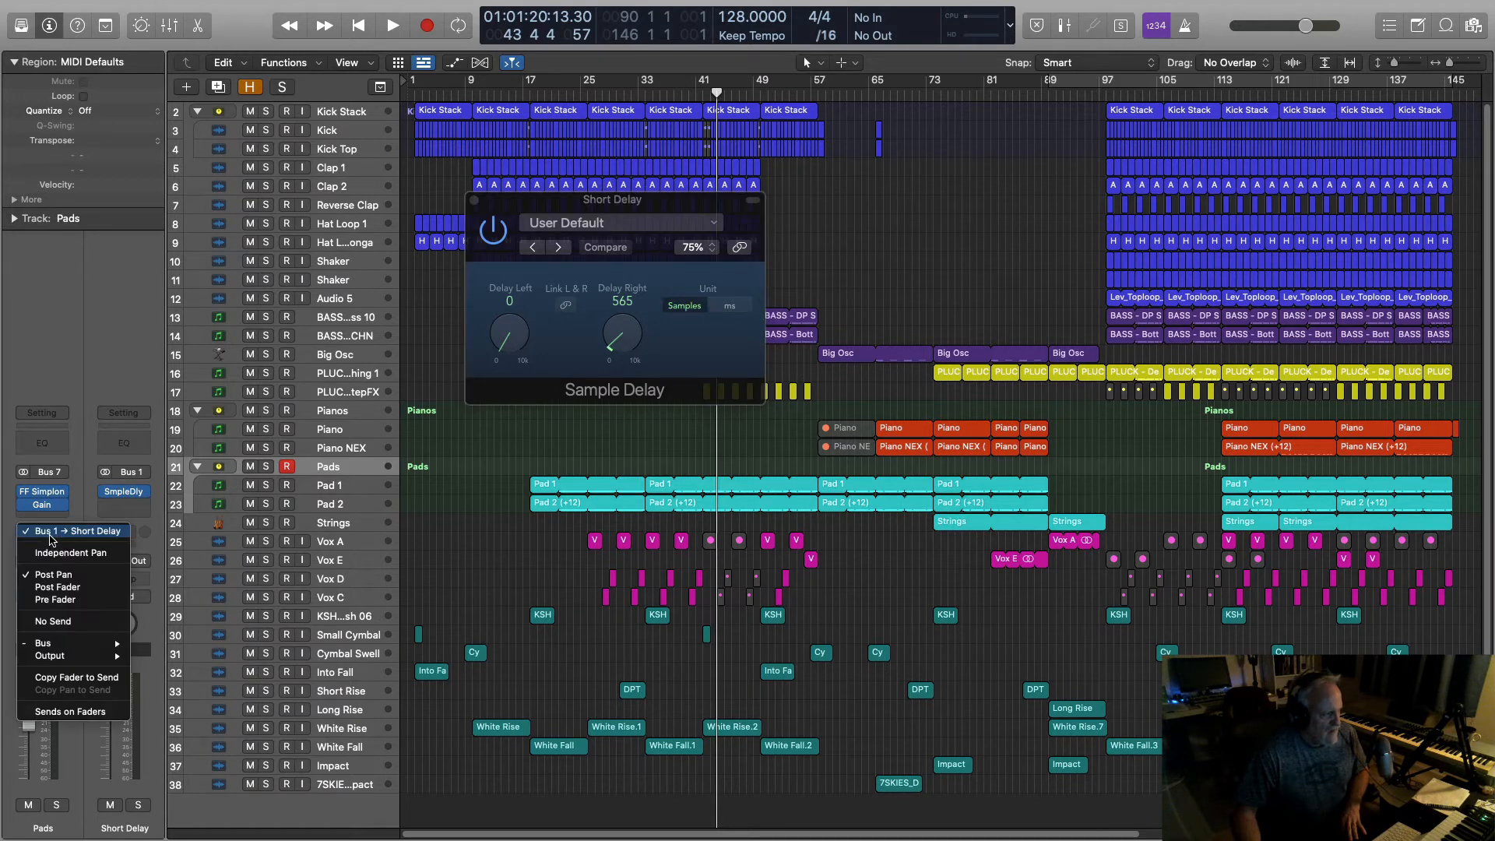
mouse_move(46, 643)
left_click(230, 360)
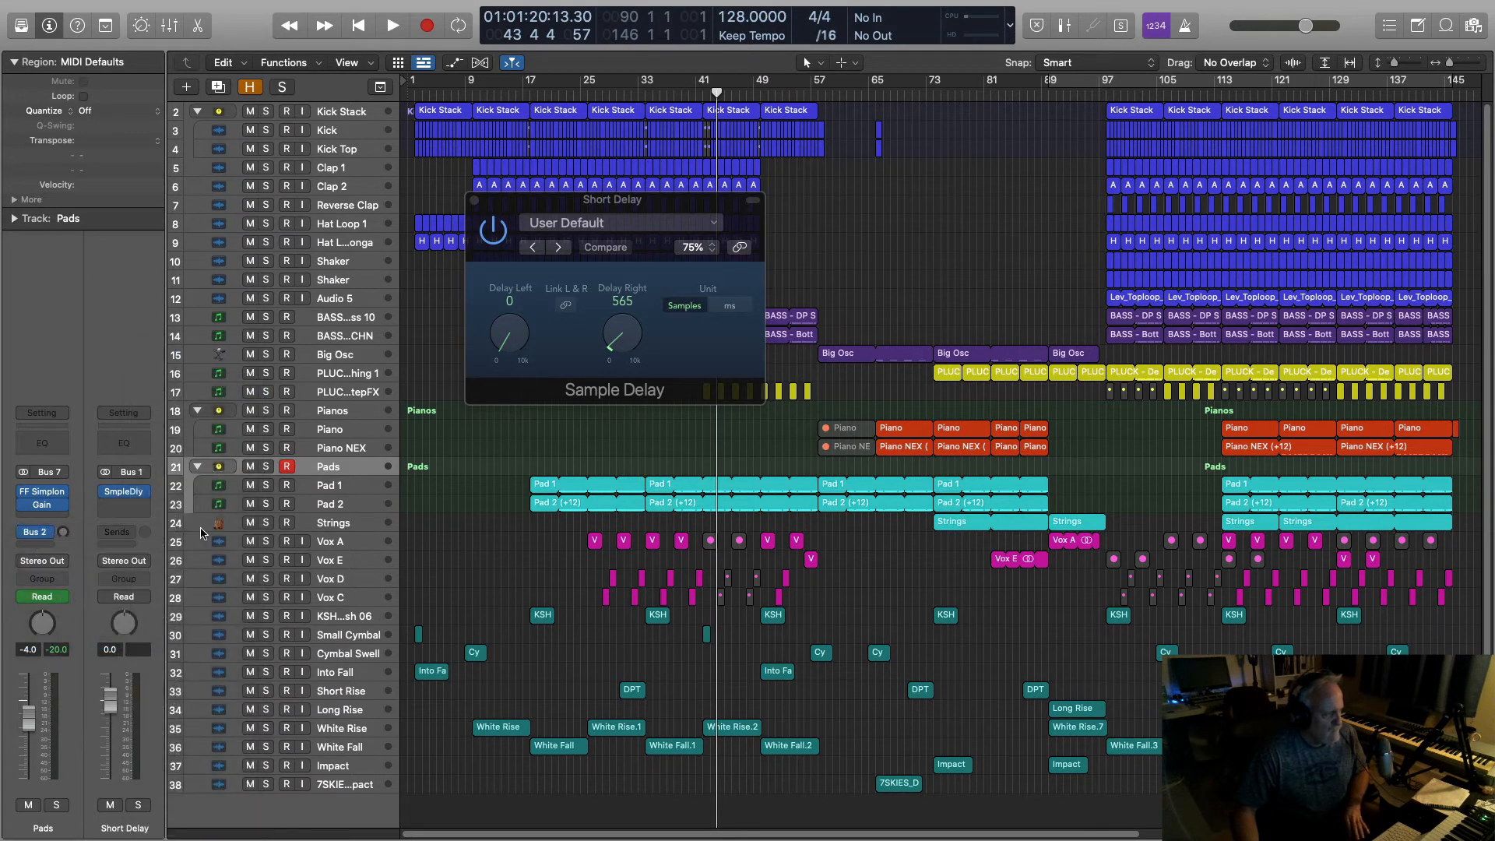
left_click(125, 493)
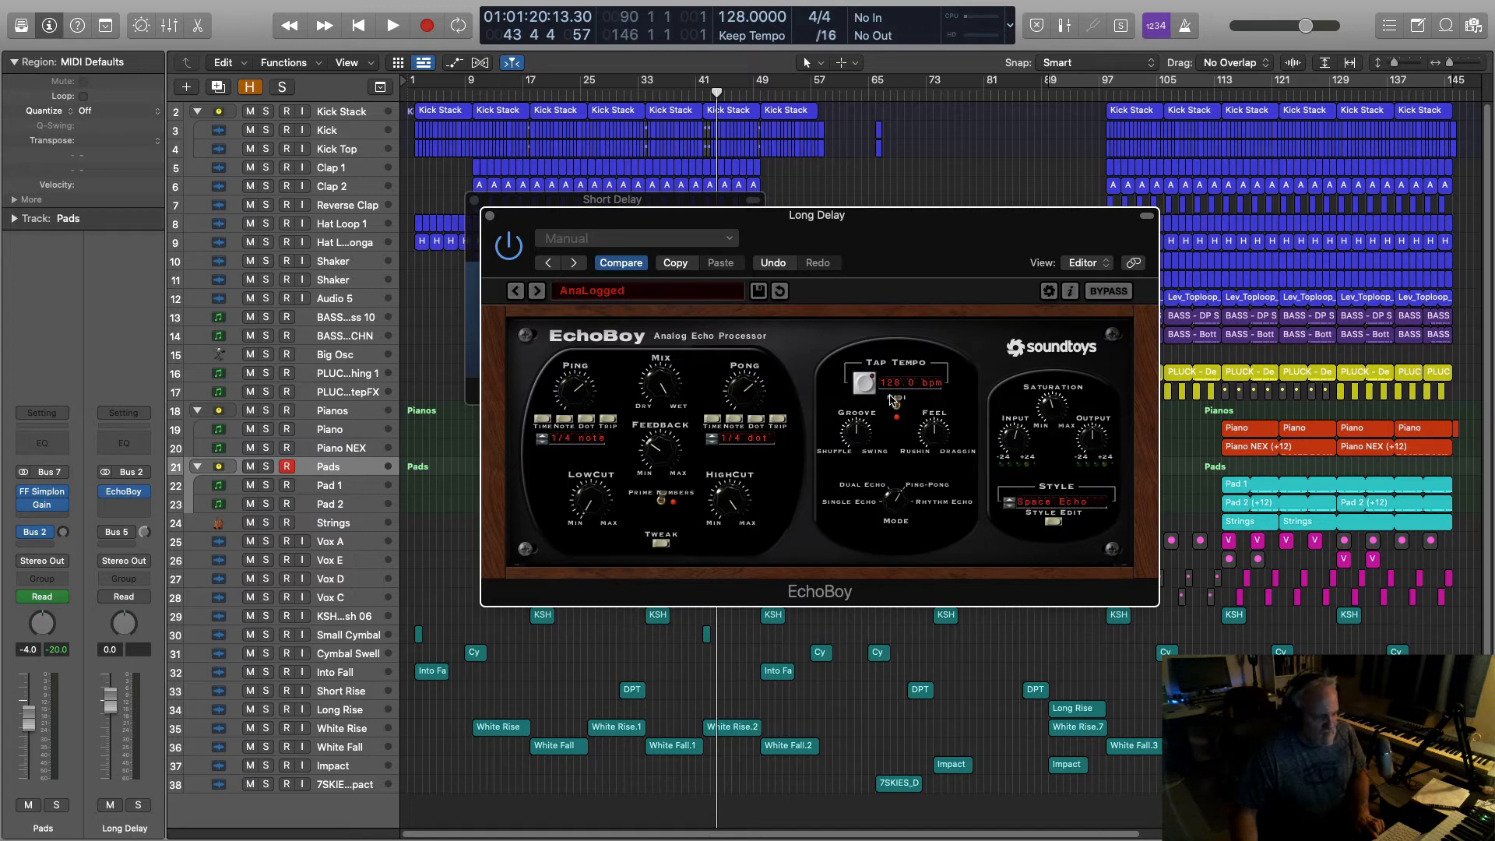
left_click(491, 216)
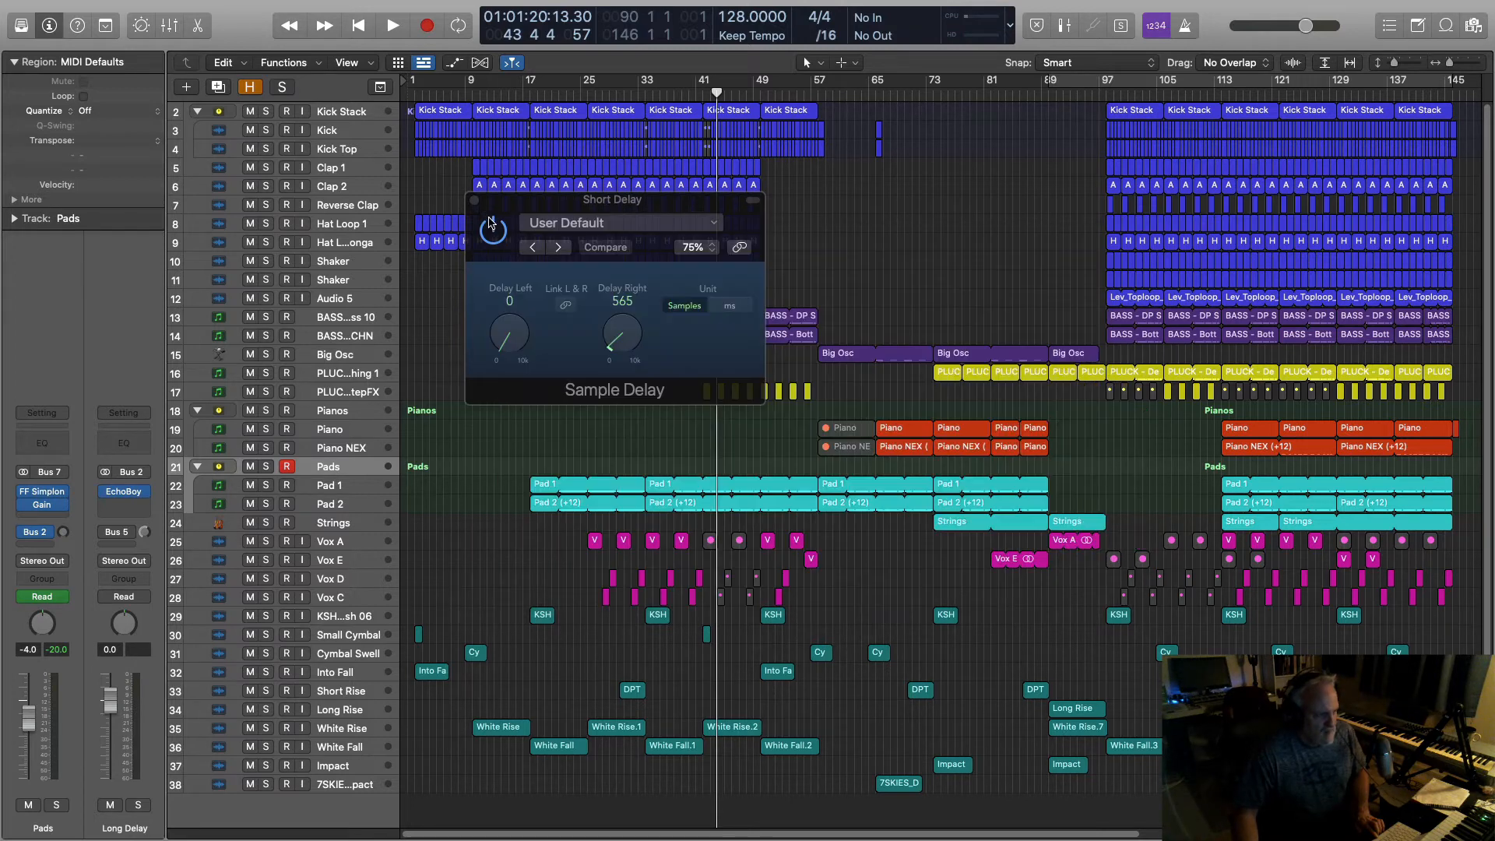
Step: Close Sample Delay, solo Pads, and raise the enabled Bus 2 Long Delay send to about -16.8
left_click(473, 203)
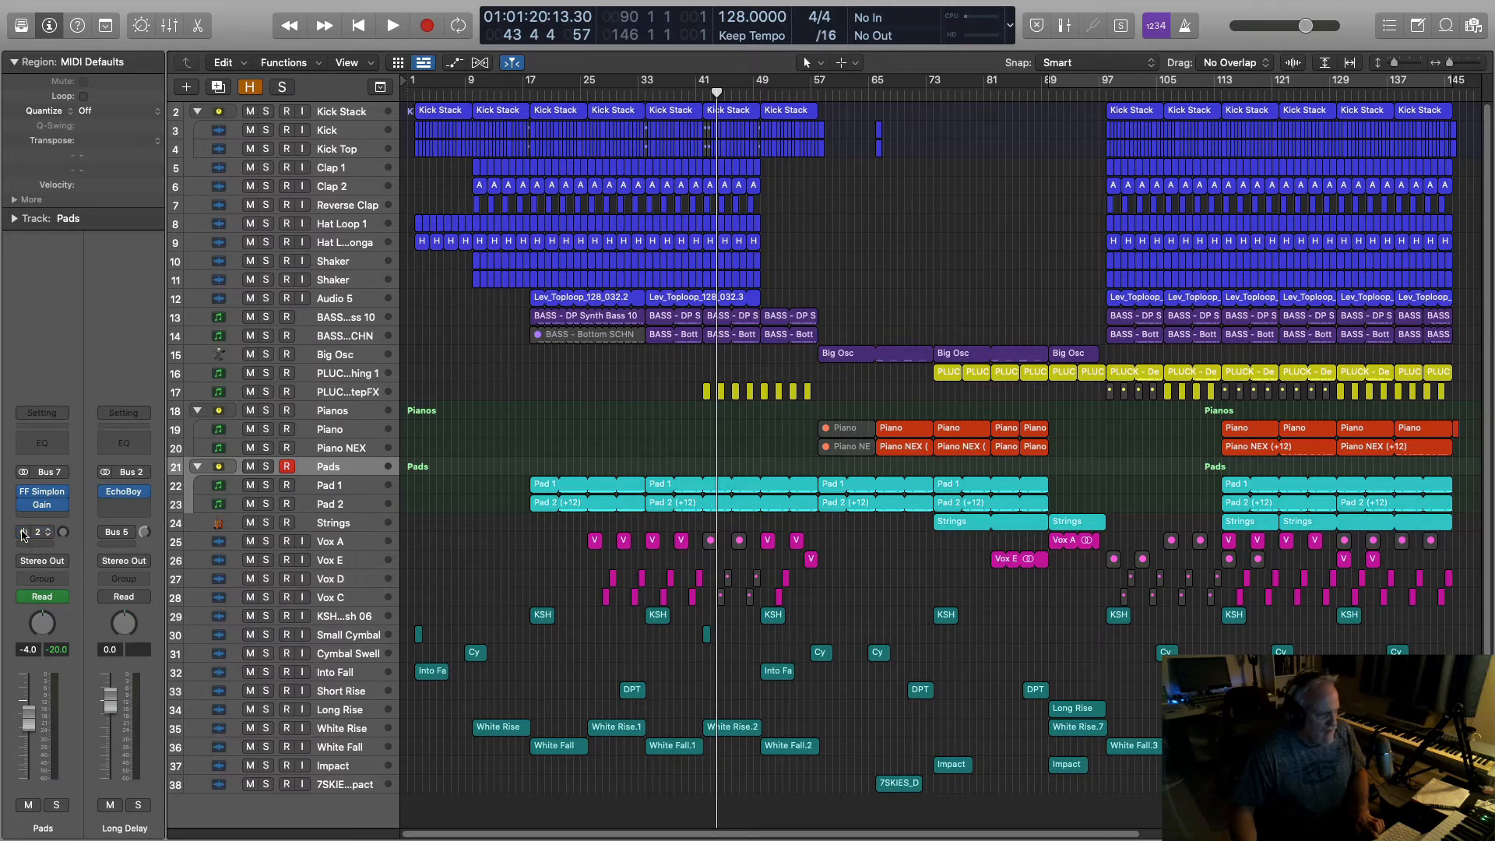
left_click(264, 467)
key("space")
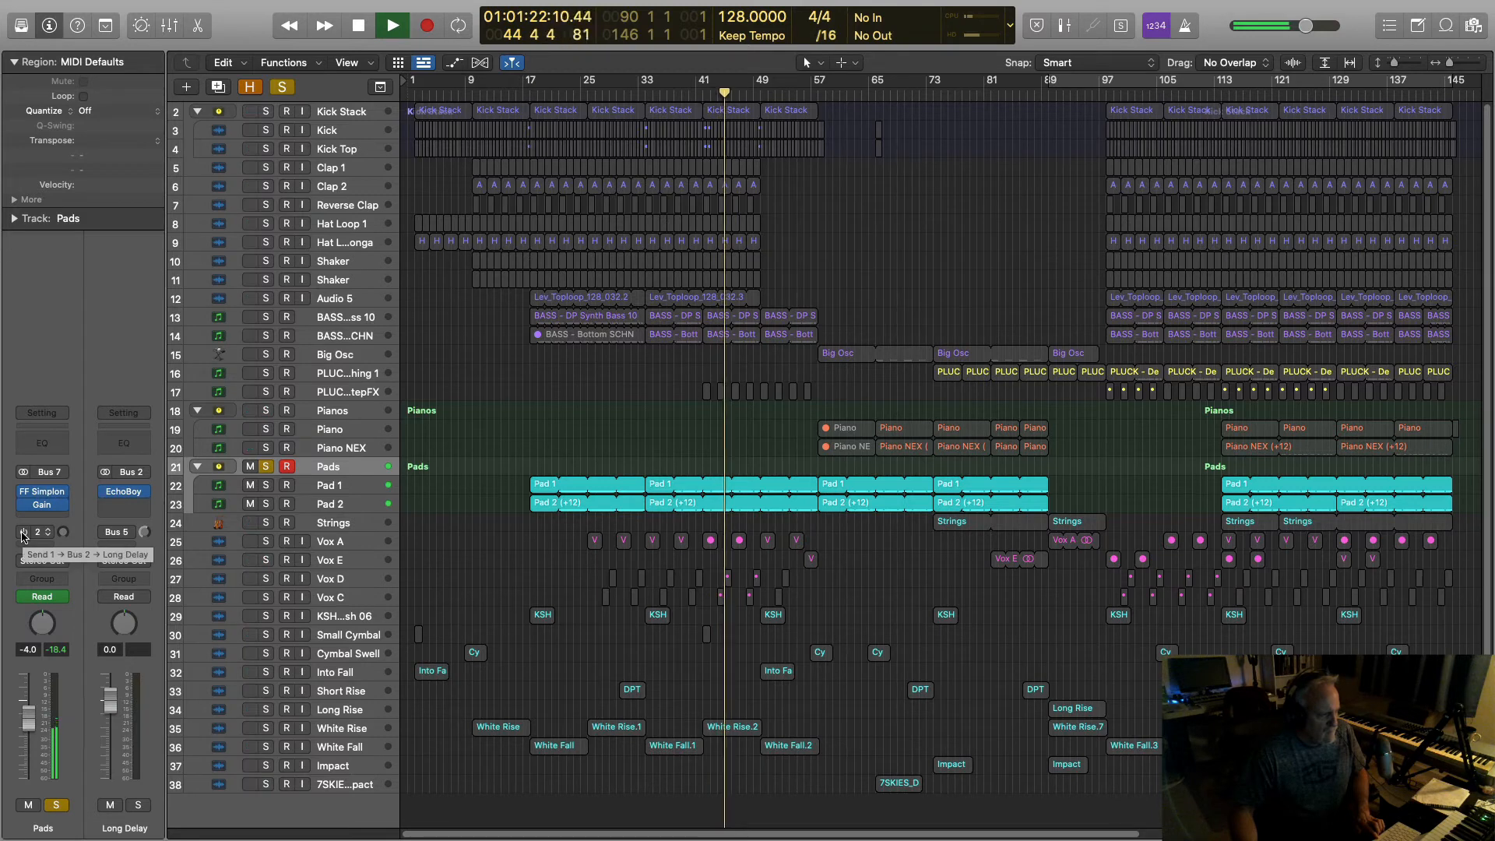
left_click(23, 533)
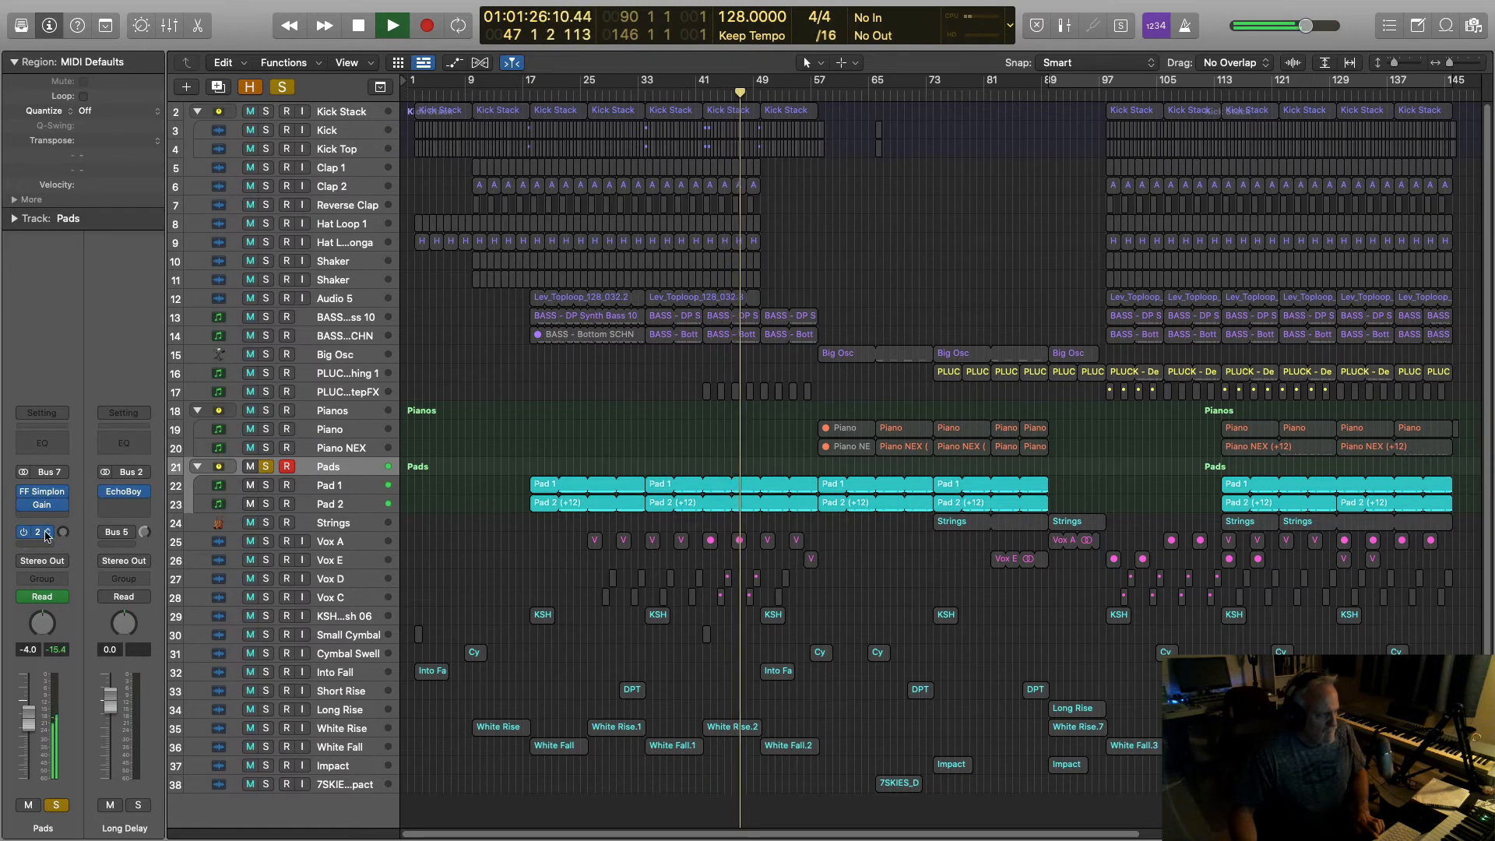
left_click_drag(63, 533, 80, 448)
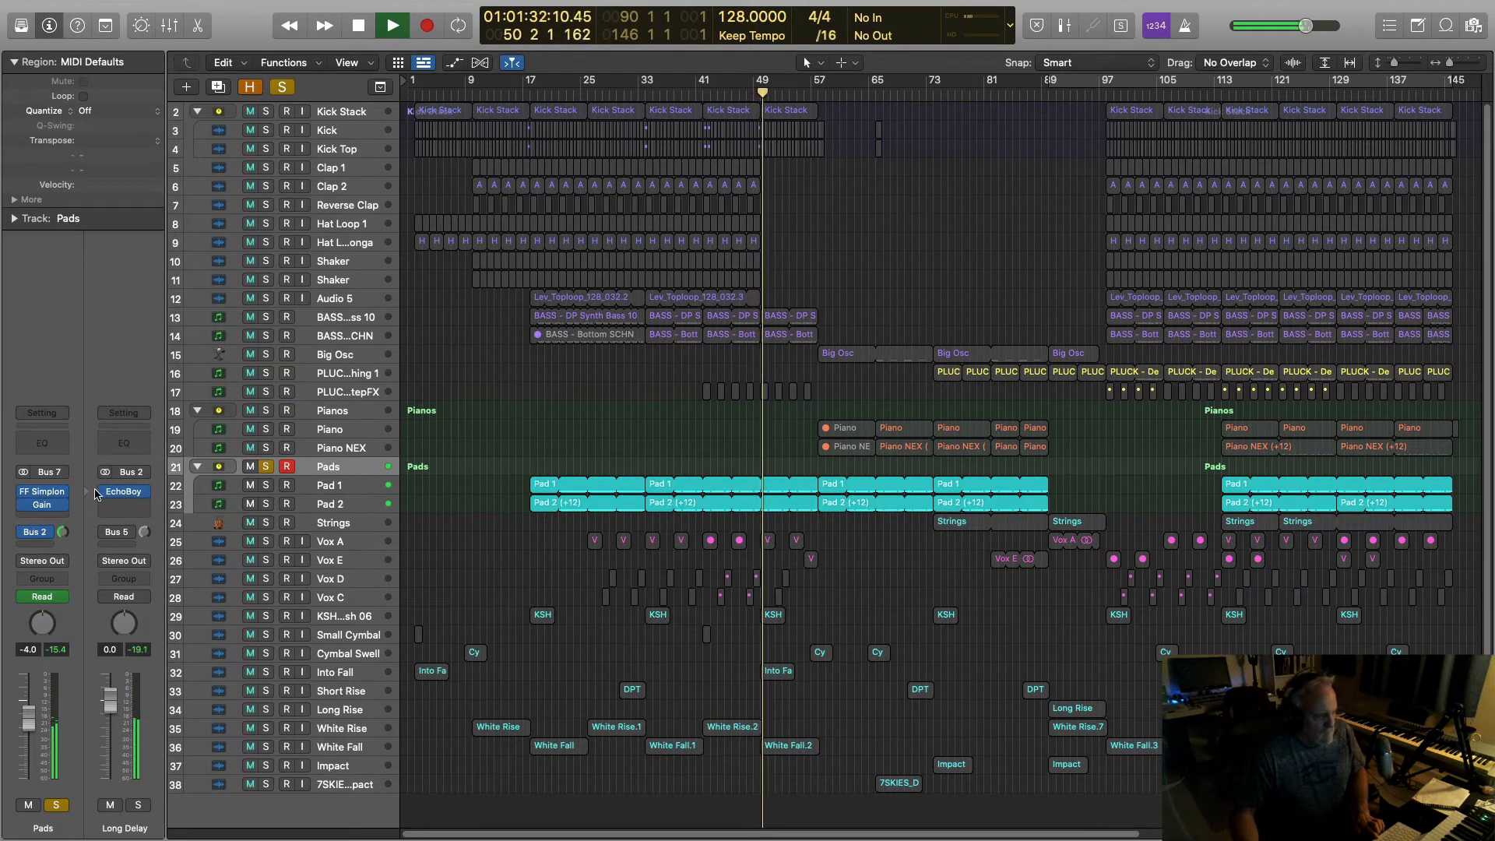
key("space")
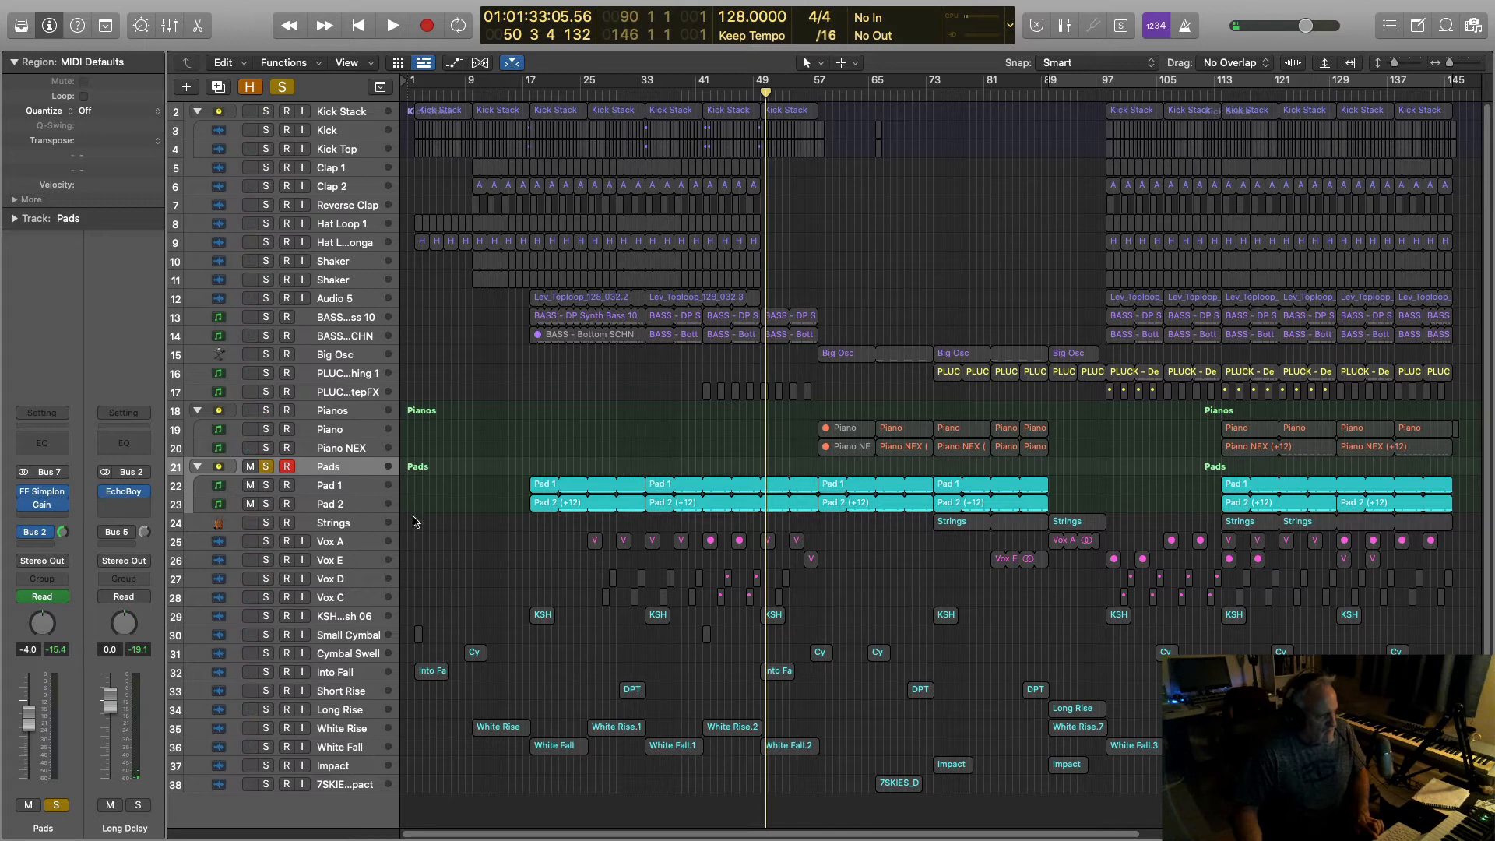
Step: Route a second Pads send to Bus 5 (Long Reverb) and pull its level down to about -45.8
left_click(45, 544)
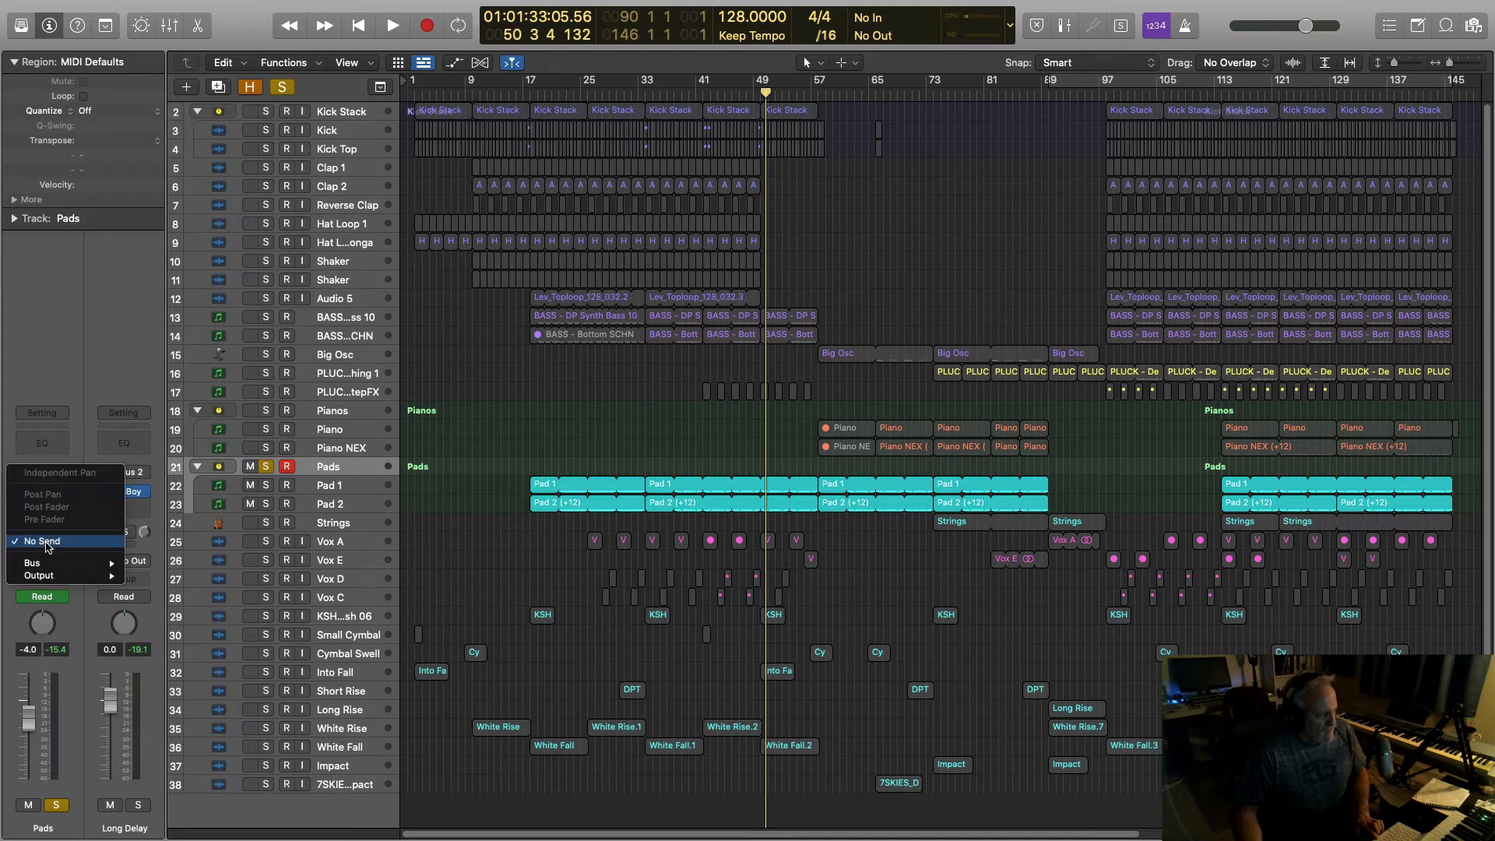
mouse_move(46, 564)
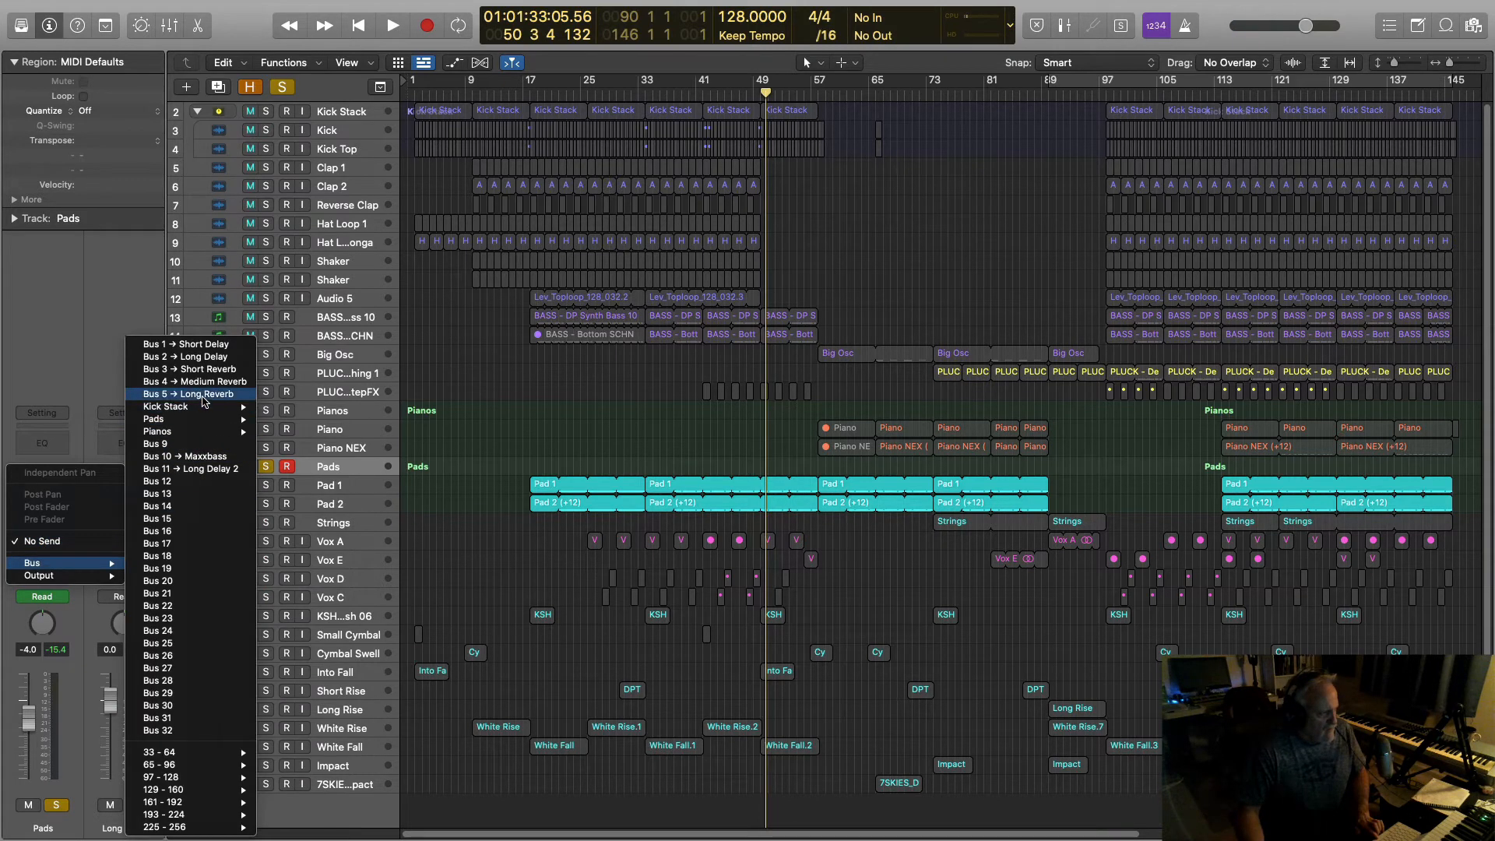
left_click(207, 394)
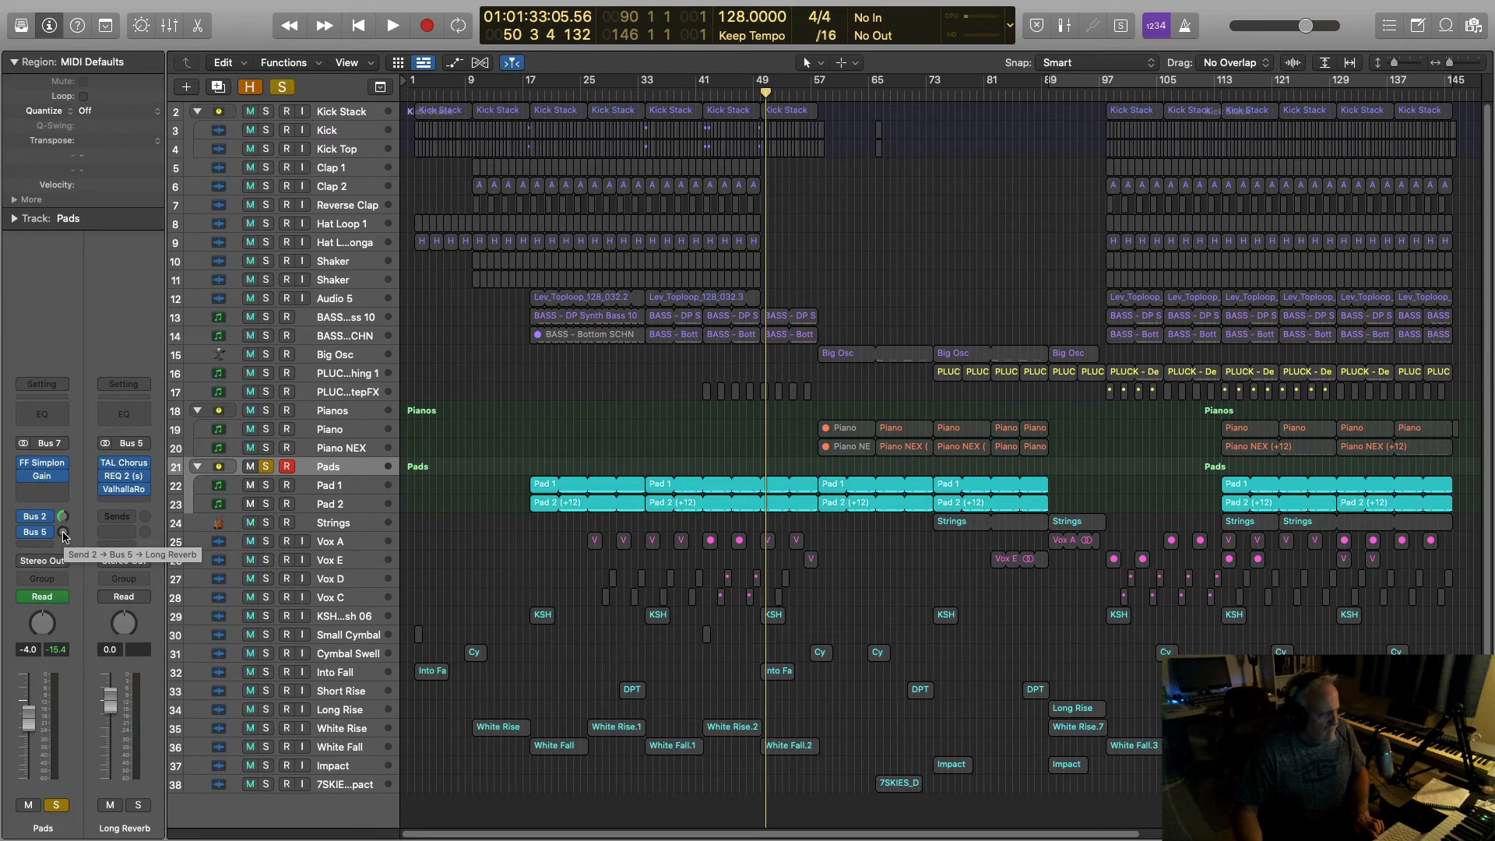
left_click_drag(63, 536, 63, 528)
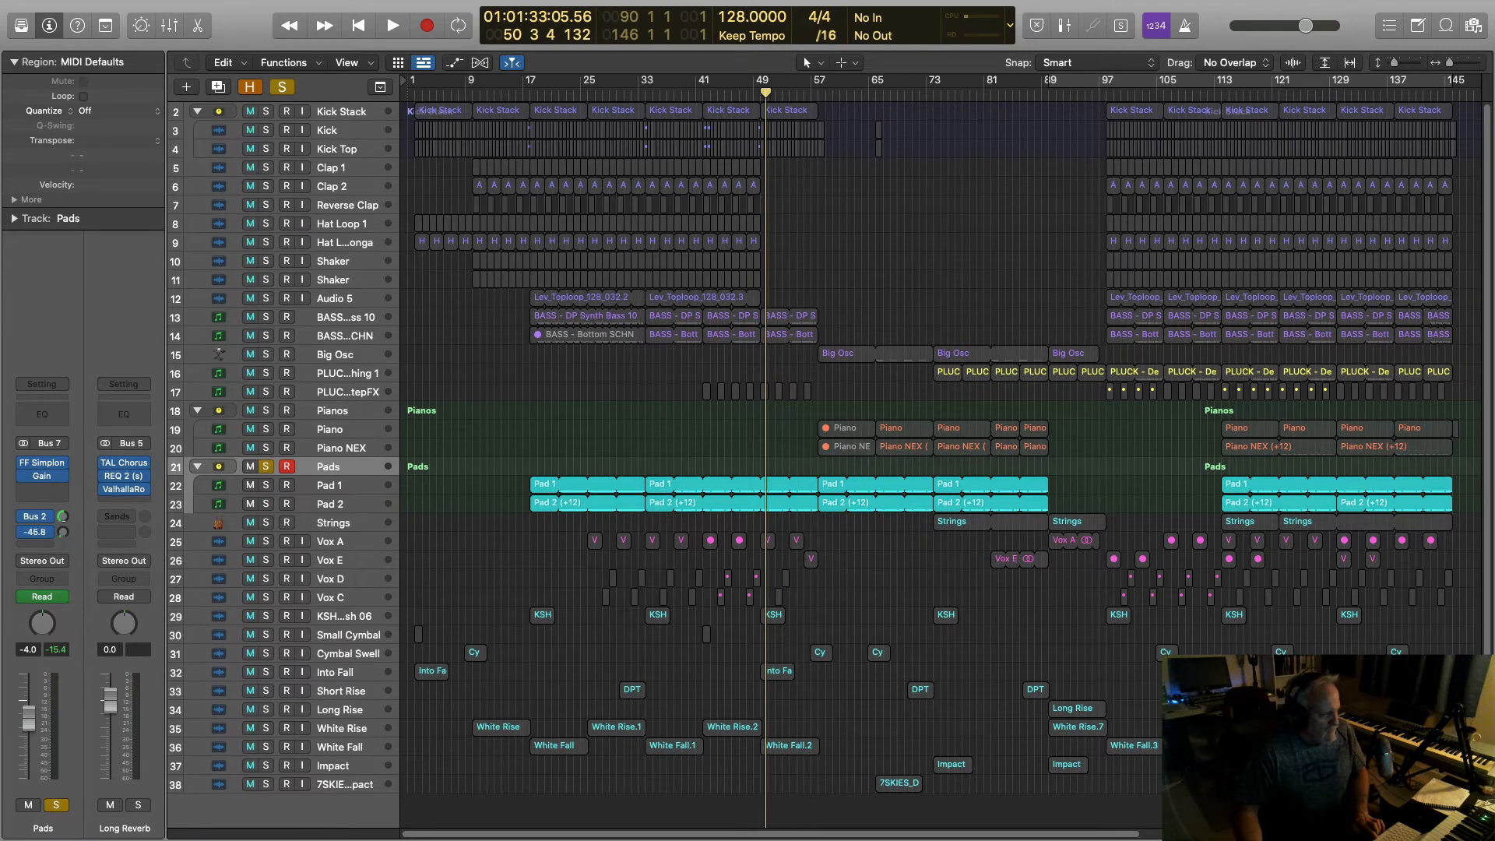
Step: Raise the Long Reverb REQ 2 low cut to 326 Hz and high cut to about 5724 Hz
left_click(124, 478)
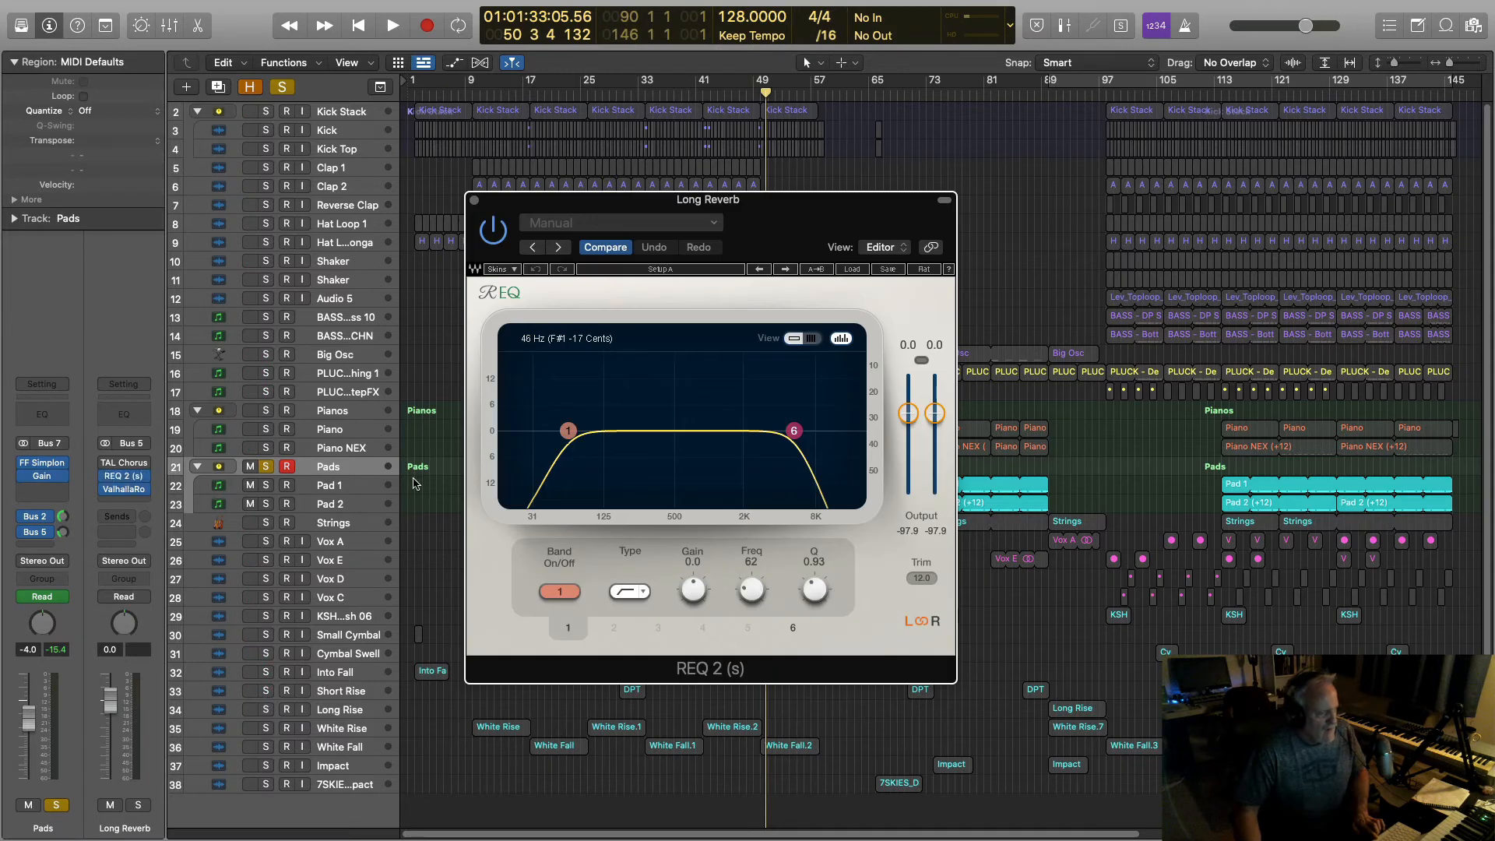
left_click(565, 436)
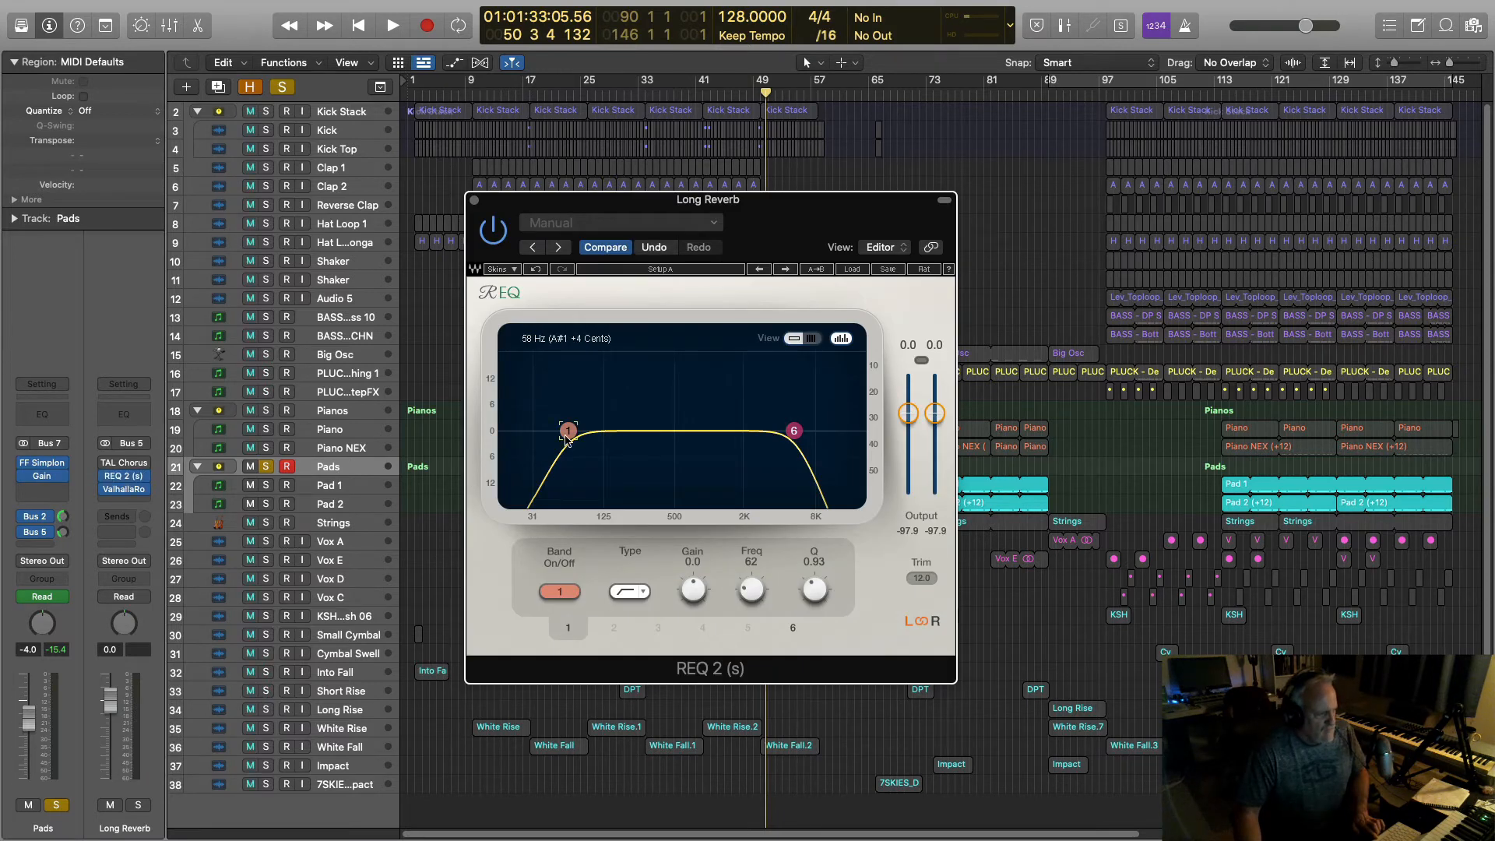
left_click_drag(567, 438, 652, 433)
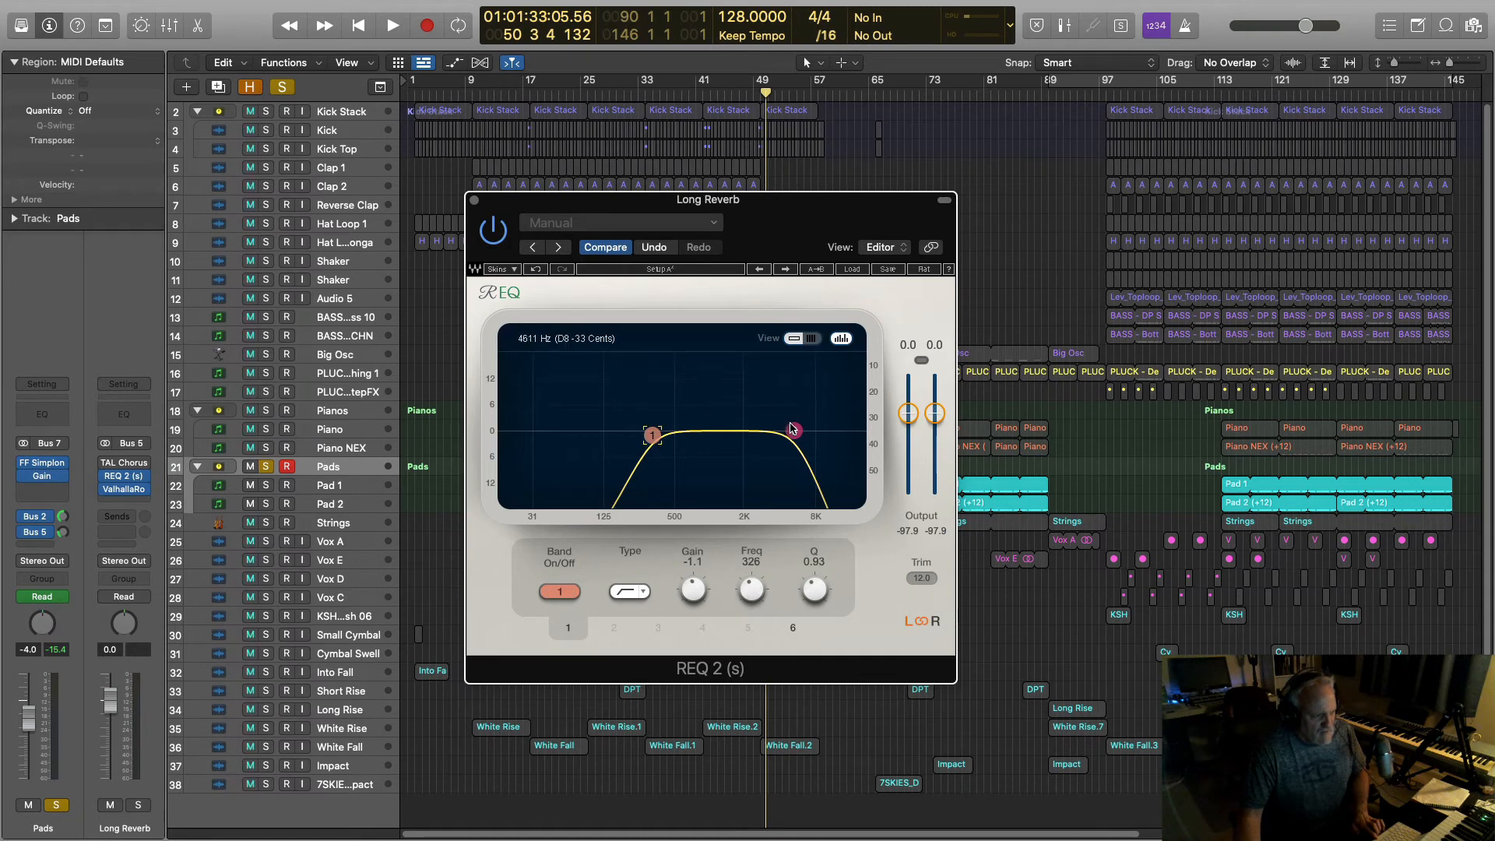
left_click(793, 430)
left_click_drag(794, 431, 798, 431)
left_click(474, 200)
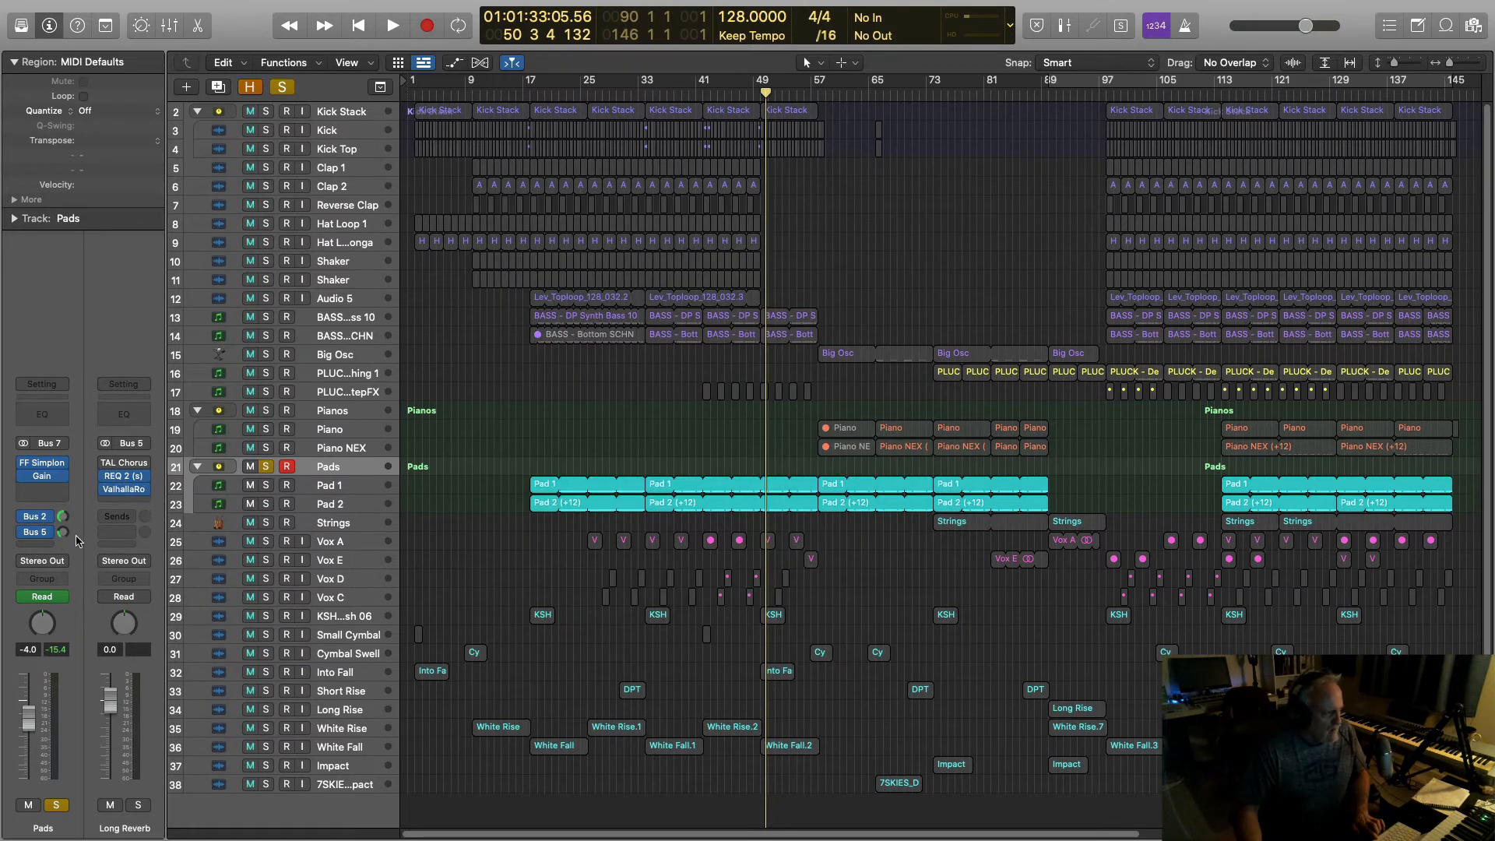
Step: Play the soloed Pads and settle the reverb send at about -0.8 after trying +6.0
key("space")
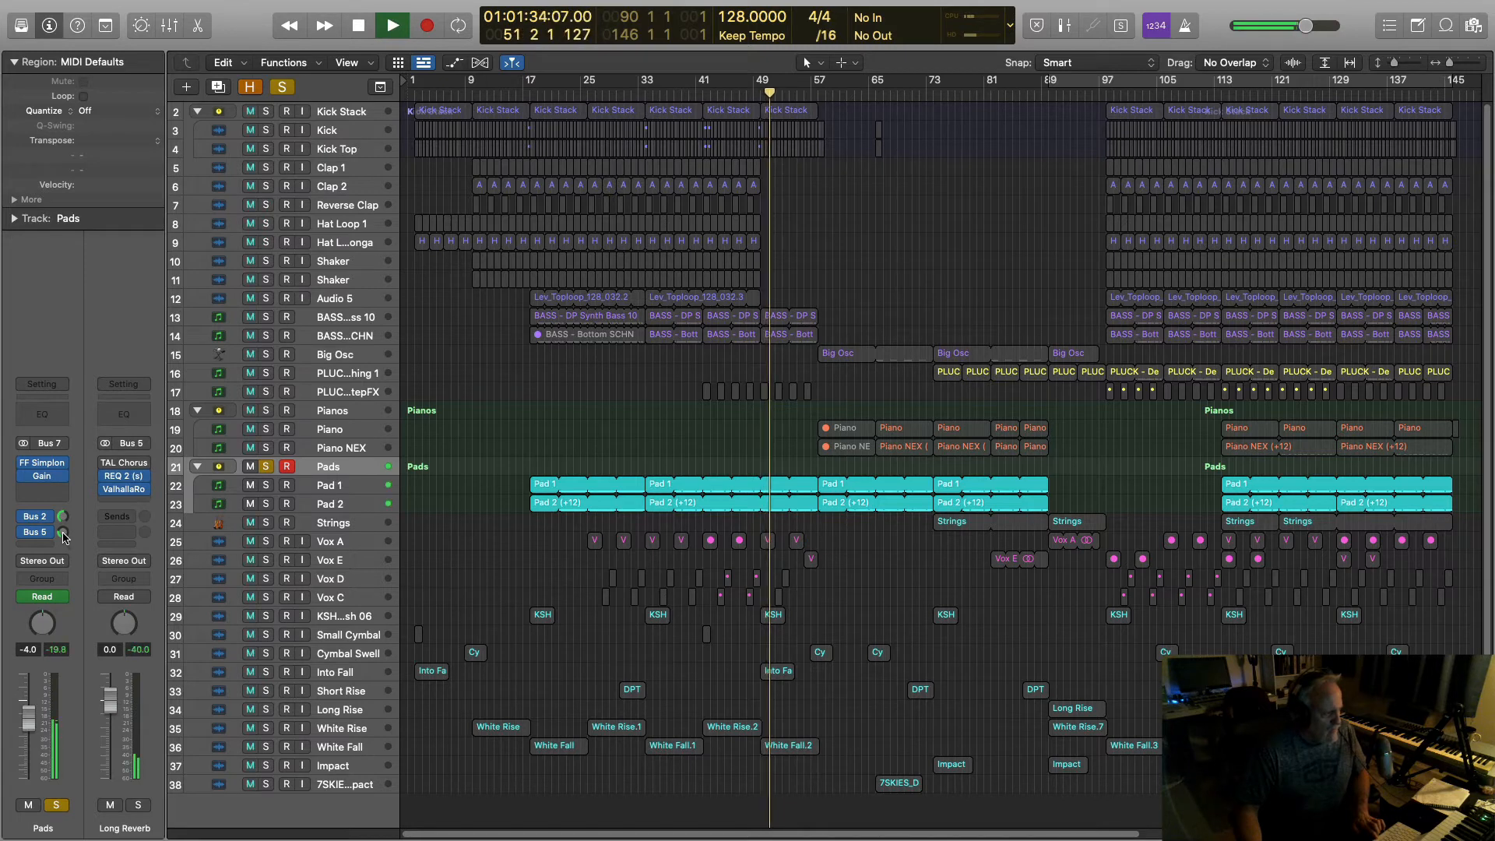
left_click_drag(64, 537, 64, 491)
left_click_drag(84, 405, 83, 514)
Step: Bypass the Long Delay and Long Reverb sends, then stop playback
left_click(23, 517)
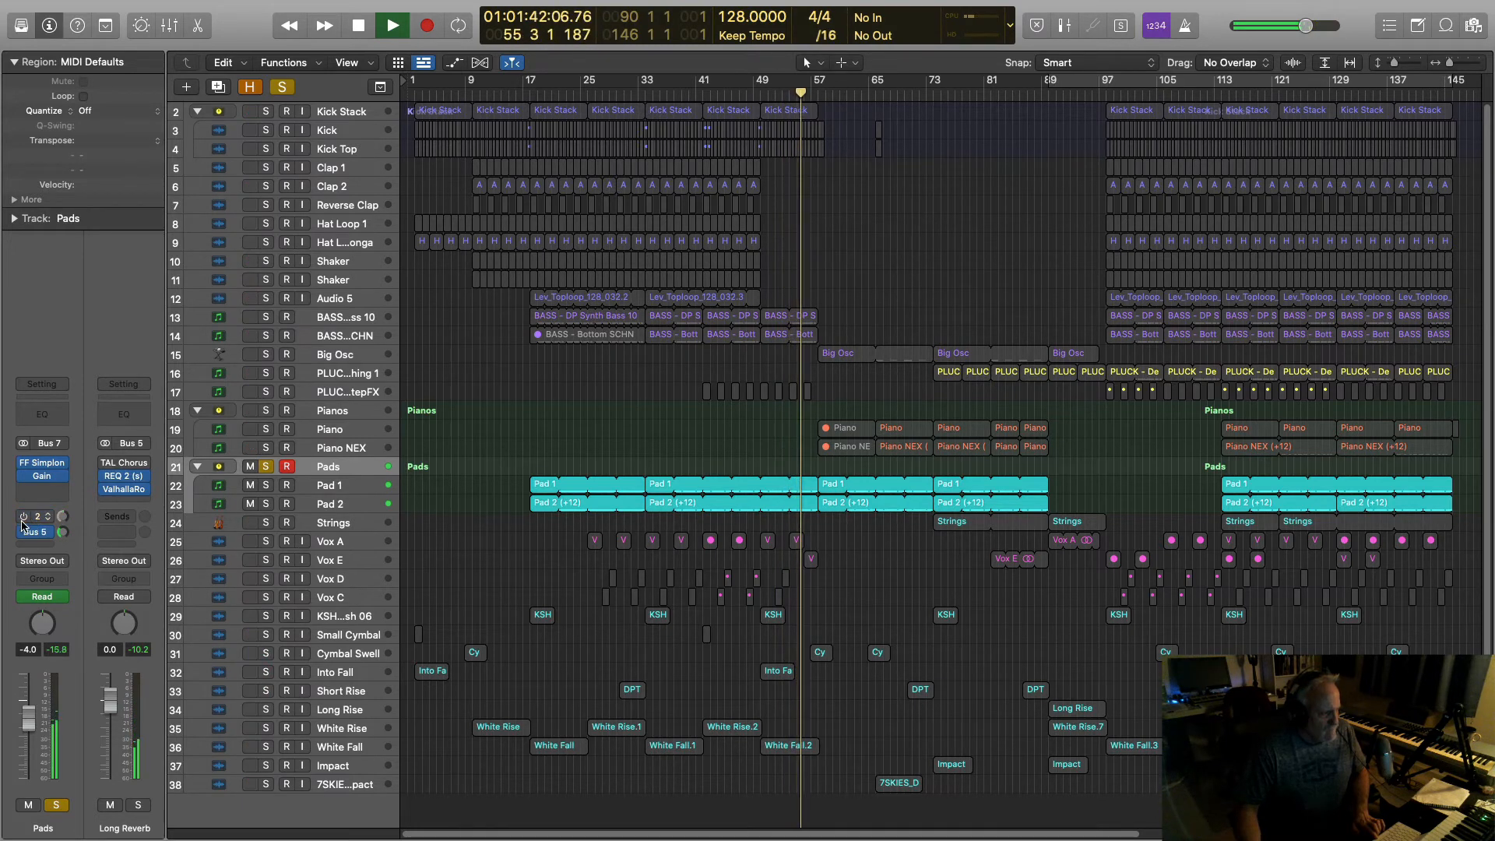
left_click(22, 531)
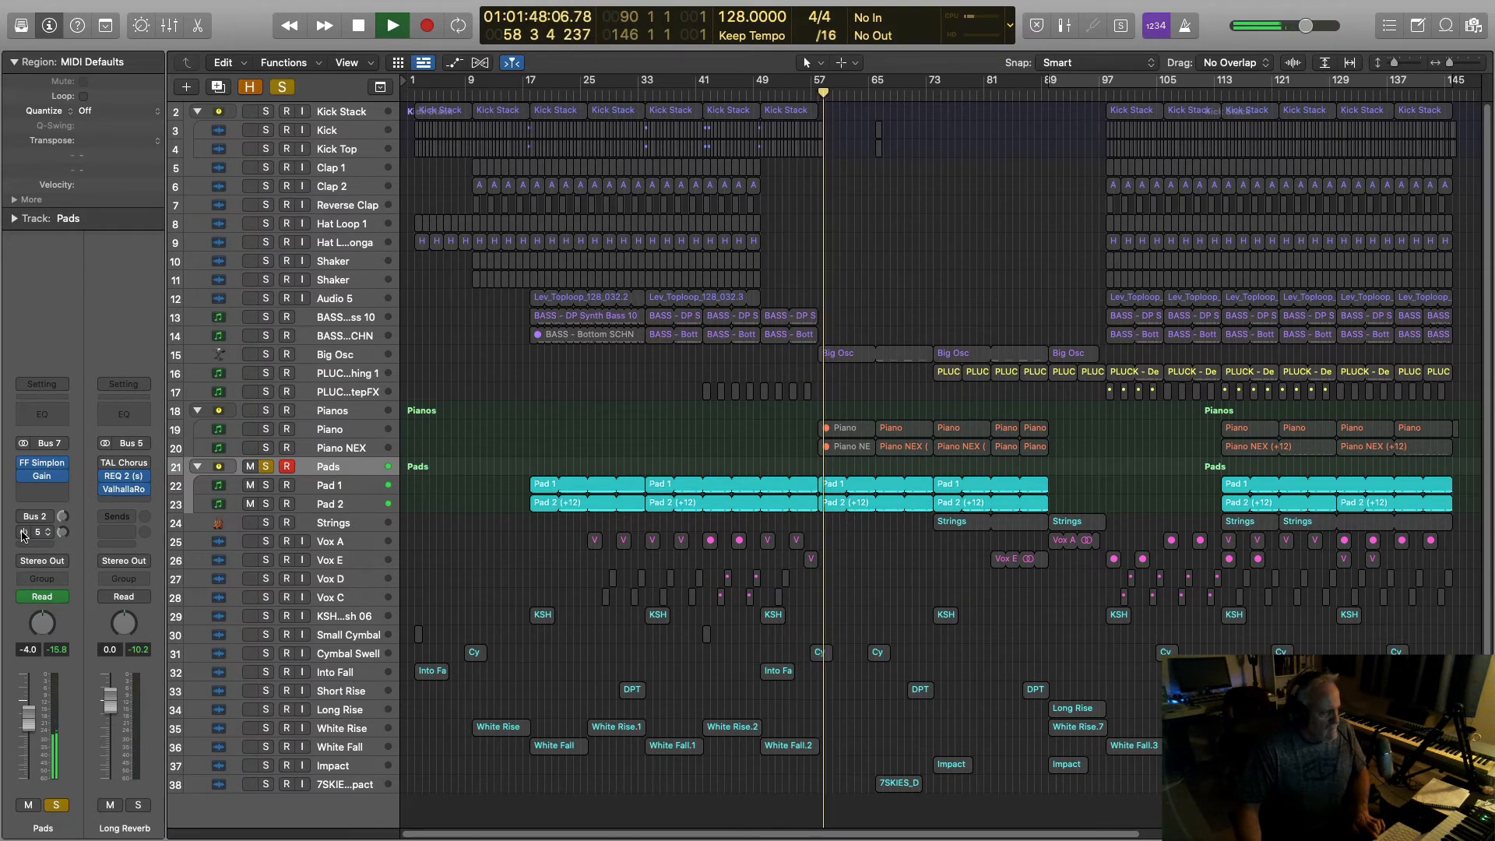
key("space")
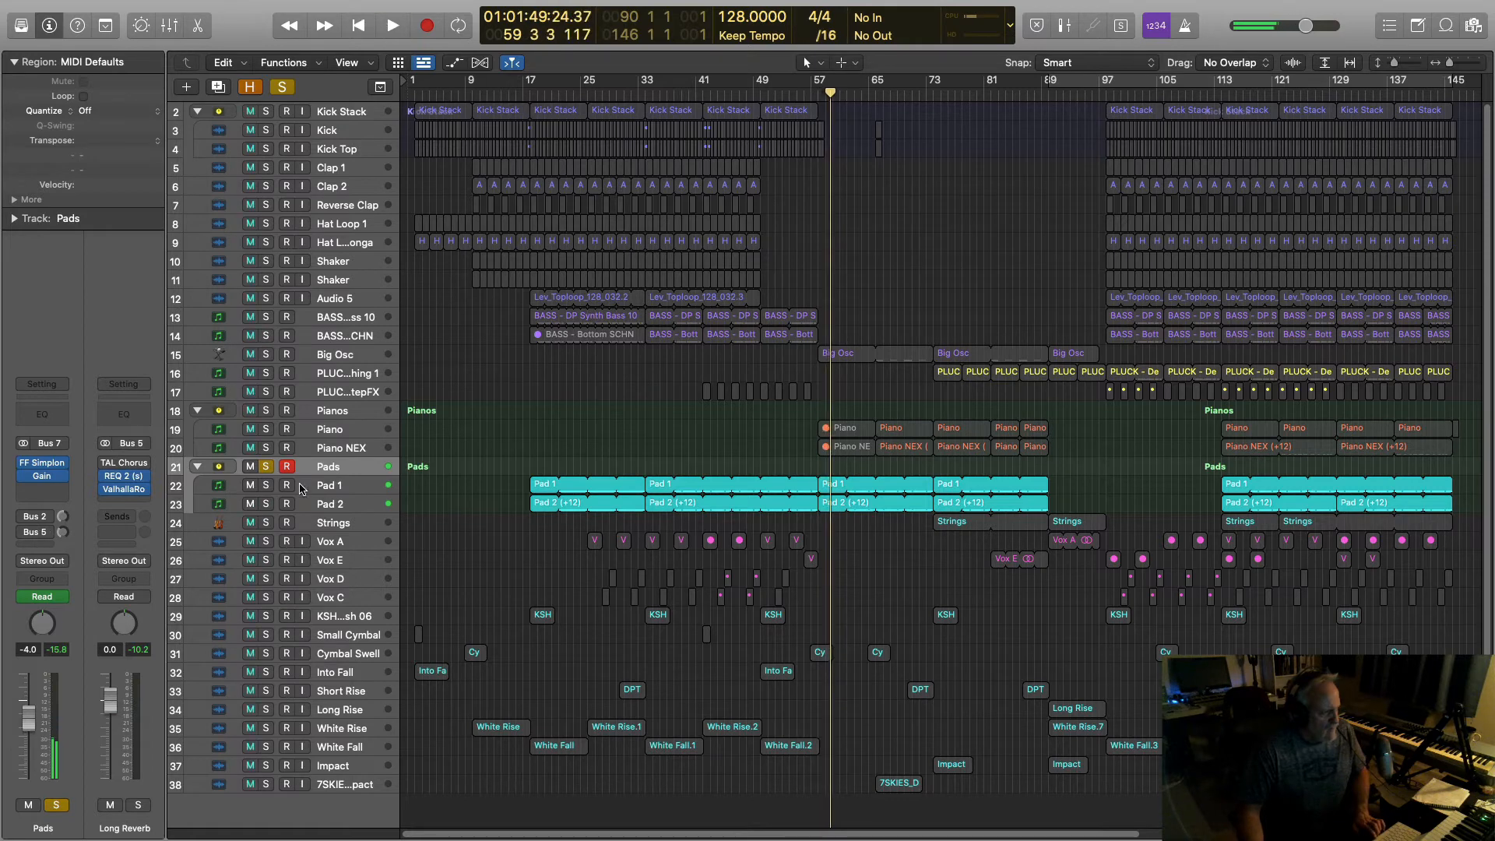
Step: Select Pad 1 and Pad 2 in turn and audition the pads from bar 49
left_click(327, 486)
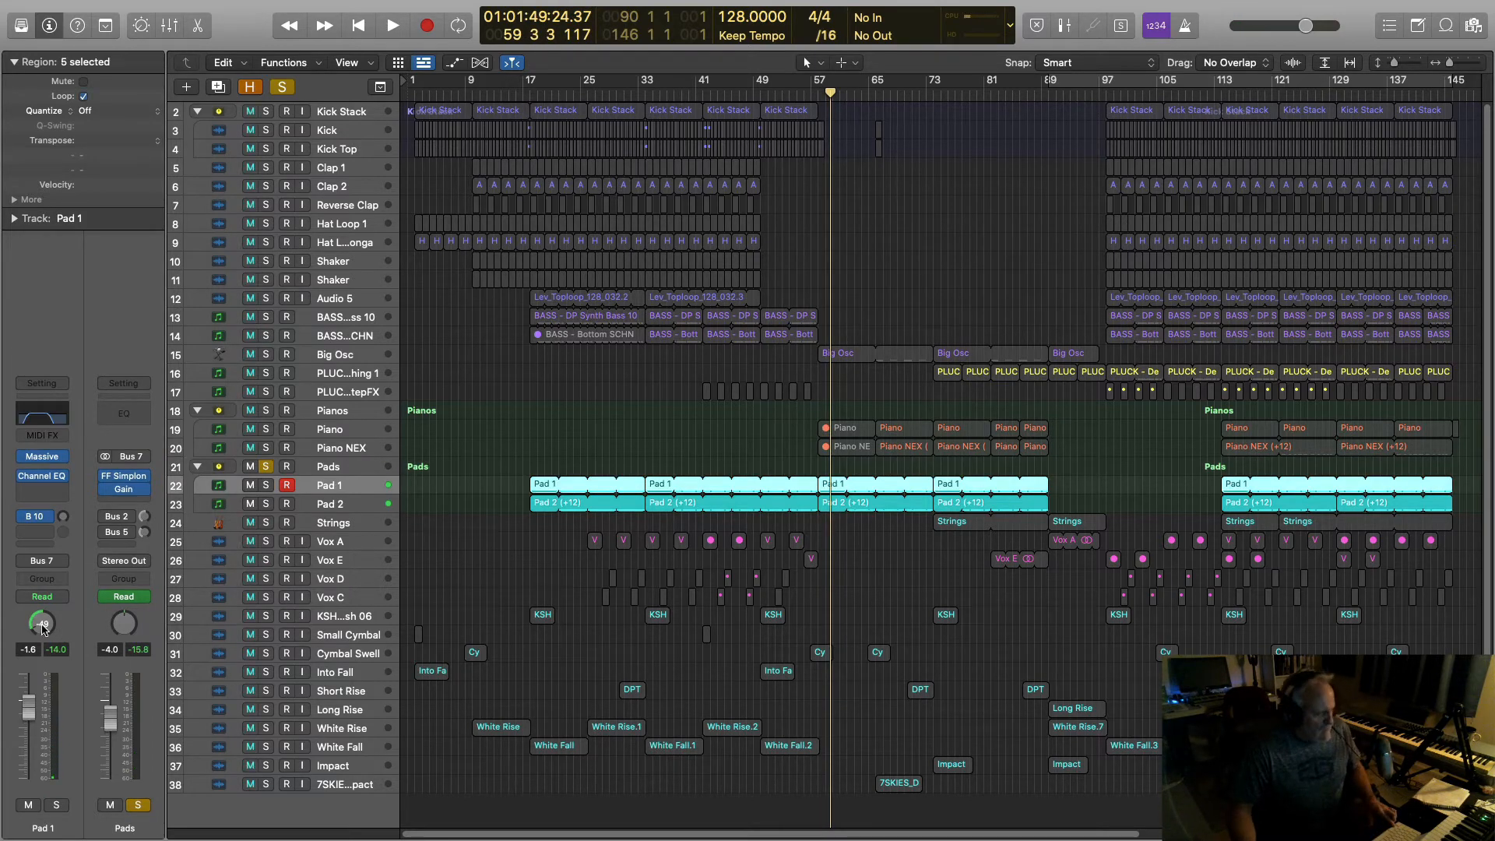
left_click(310, 506)
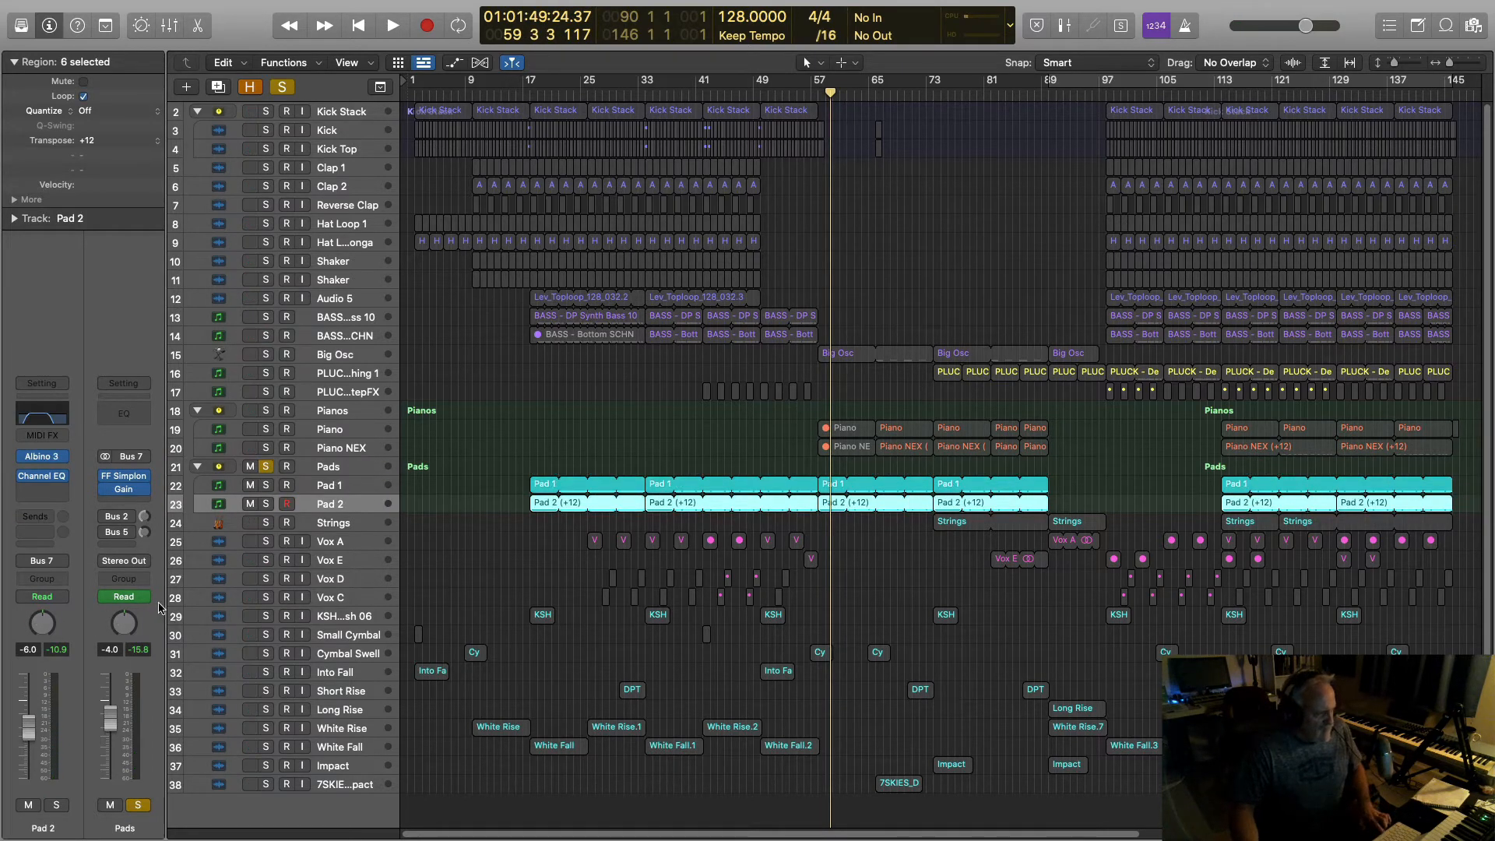
left_click(755, 97)
key("space")
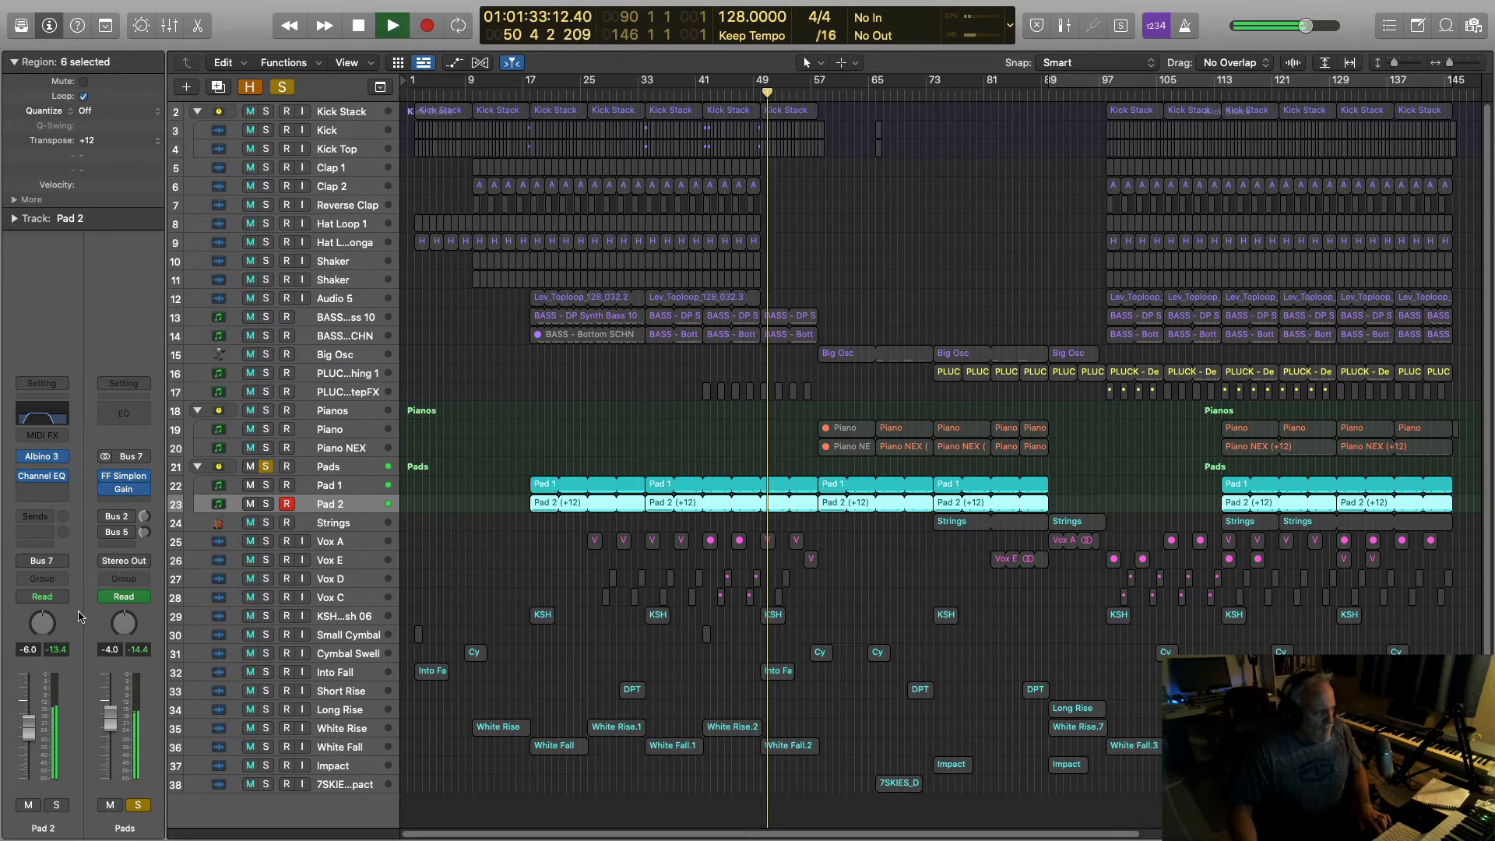
key("space")
Step: Pan Pad 2 from +45 to +50, audition it, and select the Pads folder
key("Up")
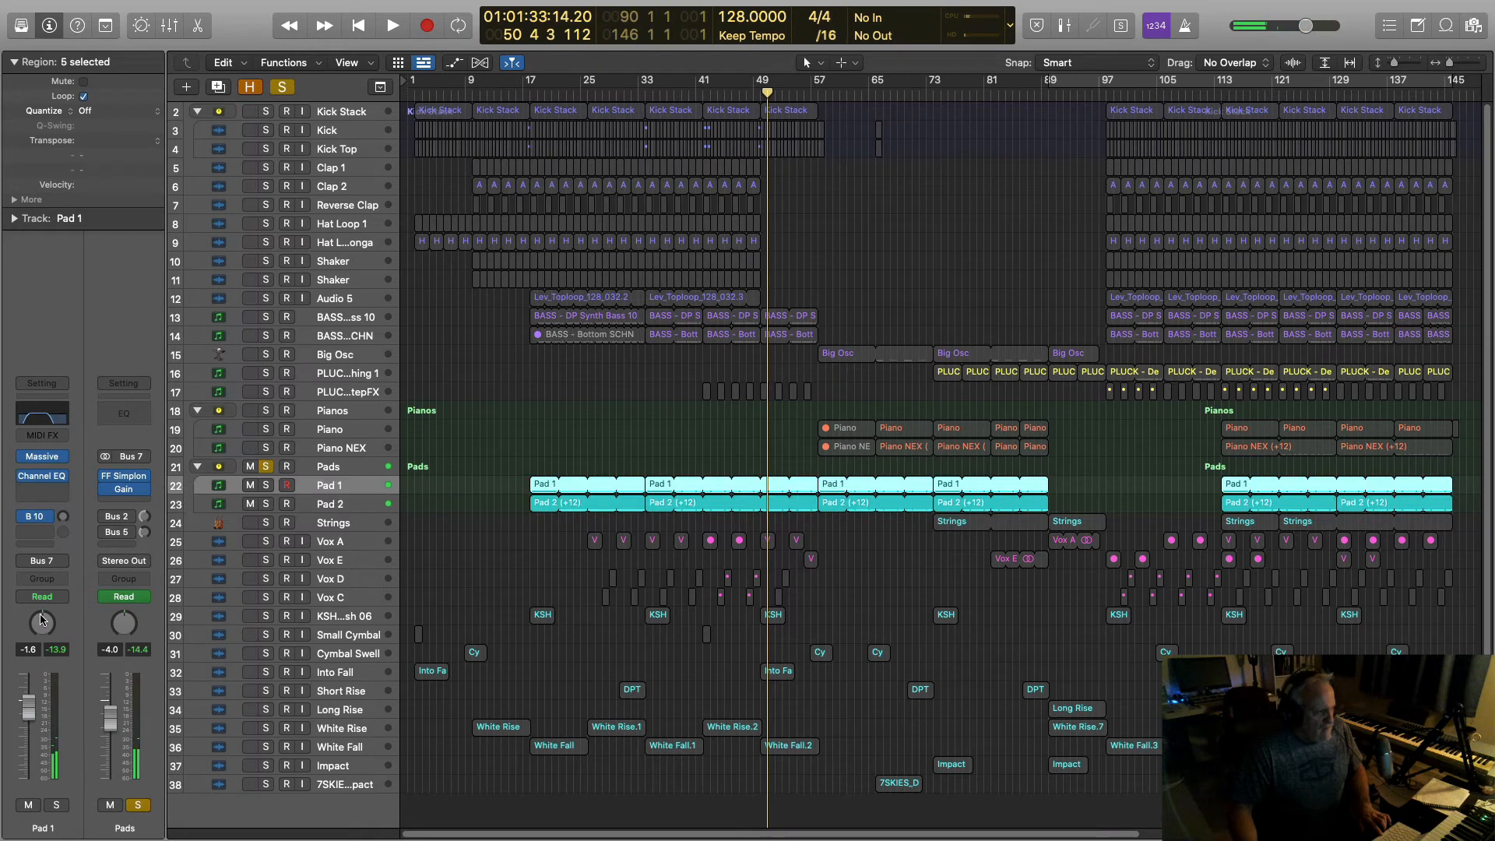
left_click(319, 502)
left_click_drag(43, 567, 45, 562)
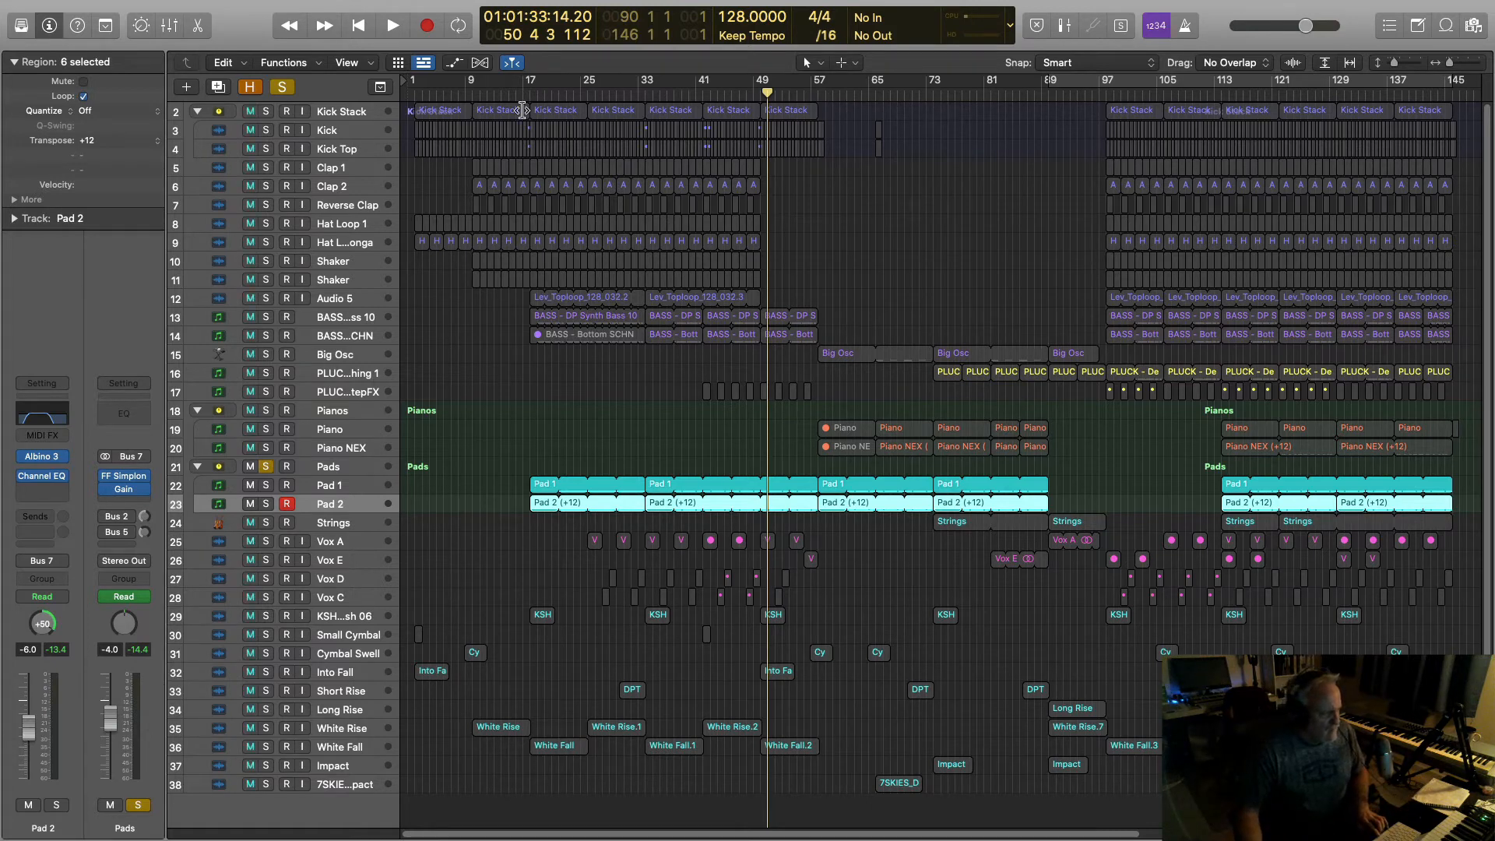
key("space")
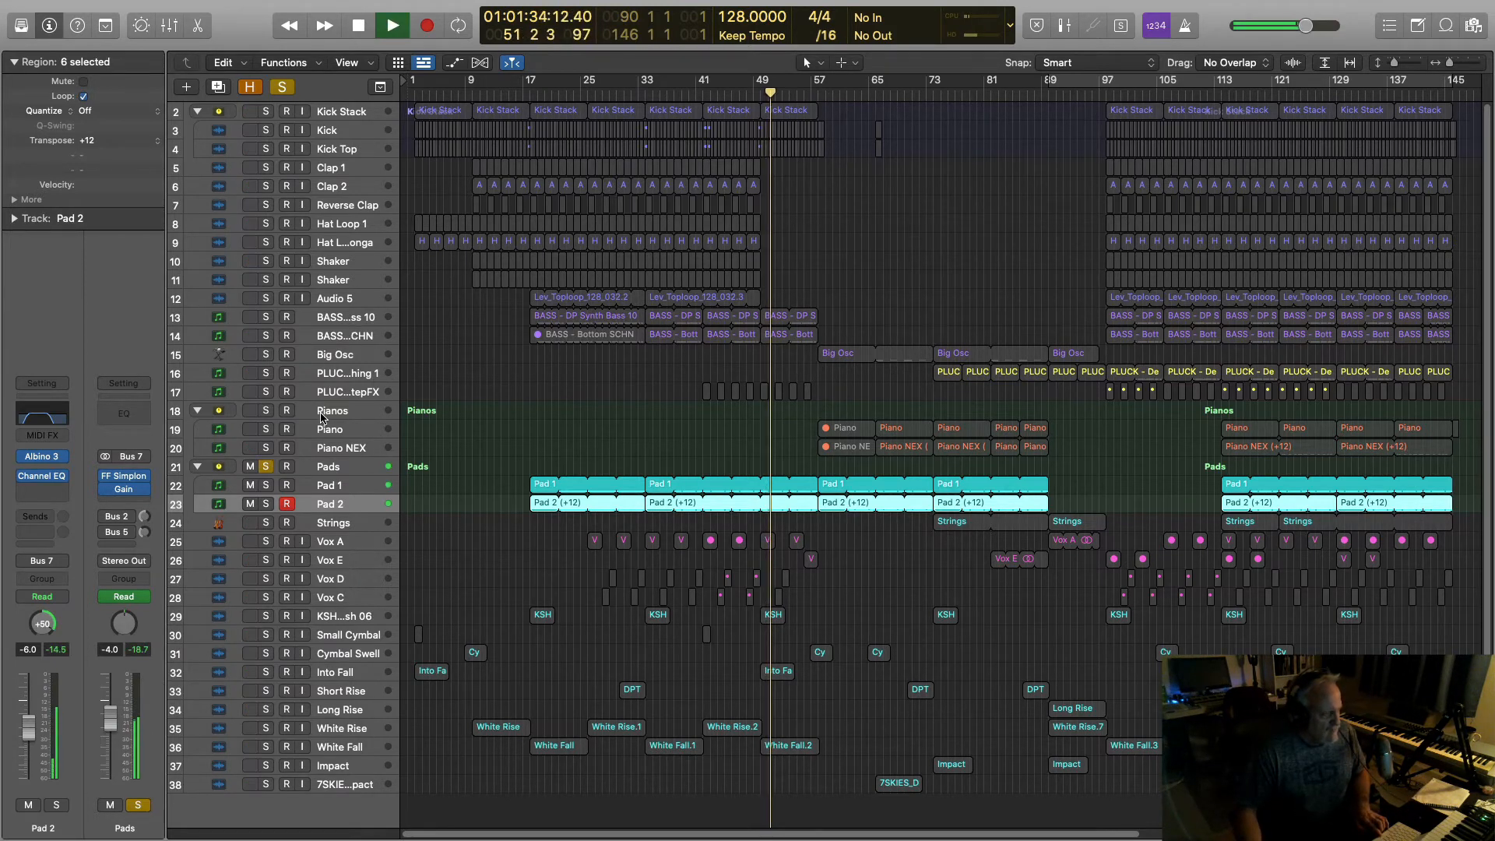
key("space")
key("space")
left_click(337, 471)
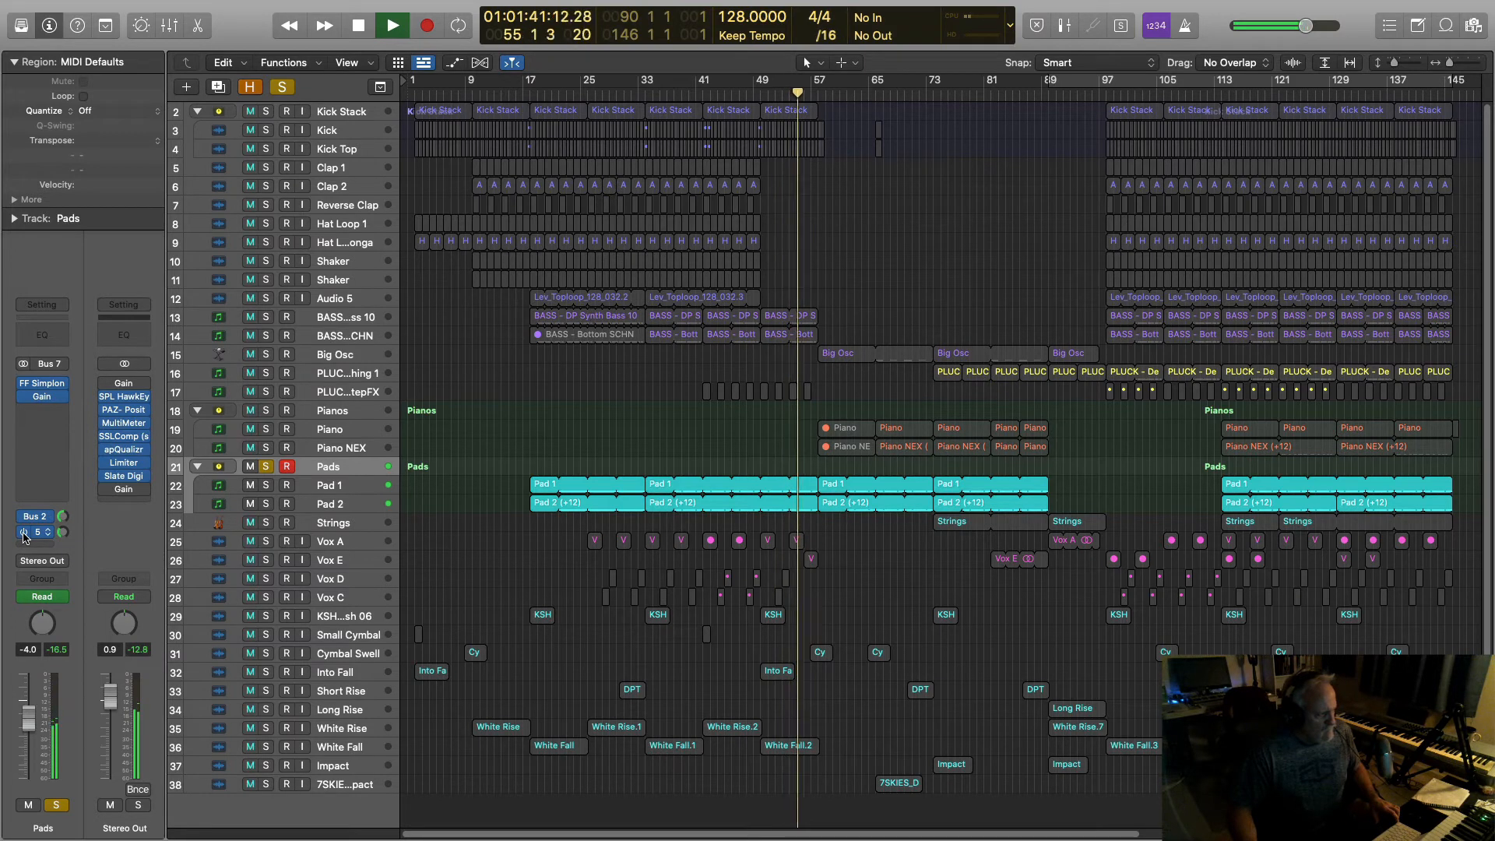
Step: Turn off the global solo, let the full mix play, and stop near bar 64
left_click(281, 87)
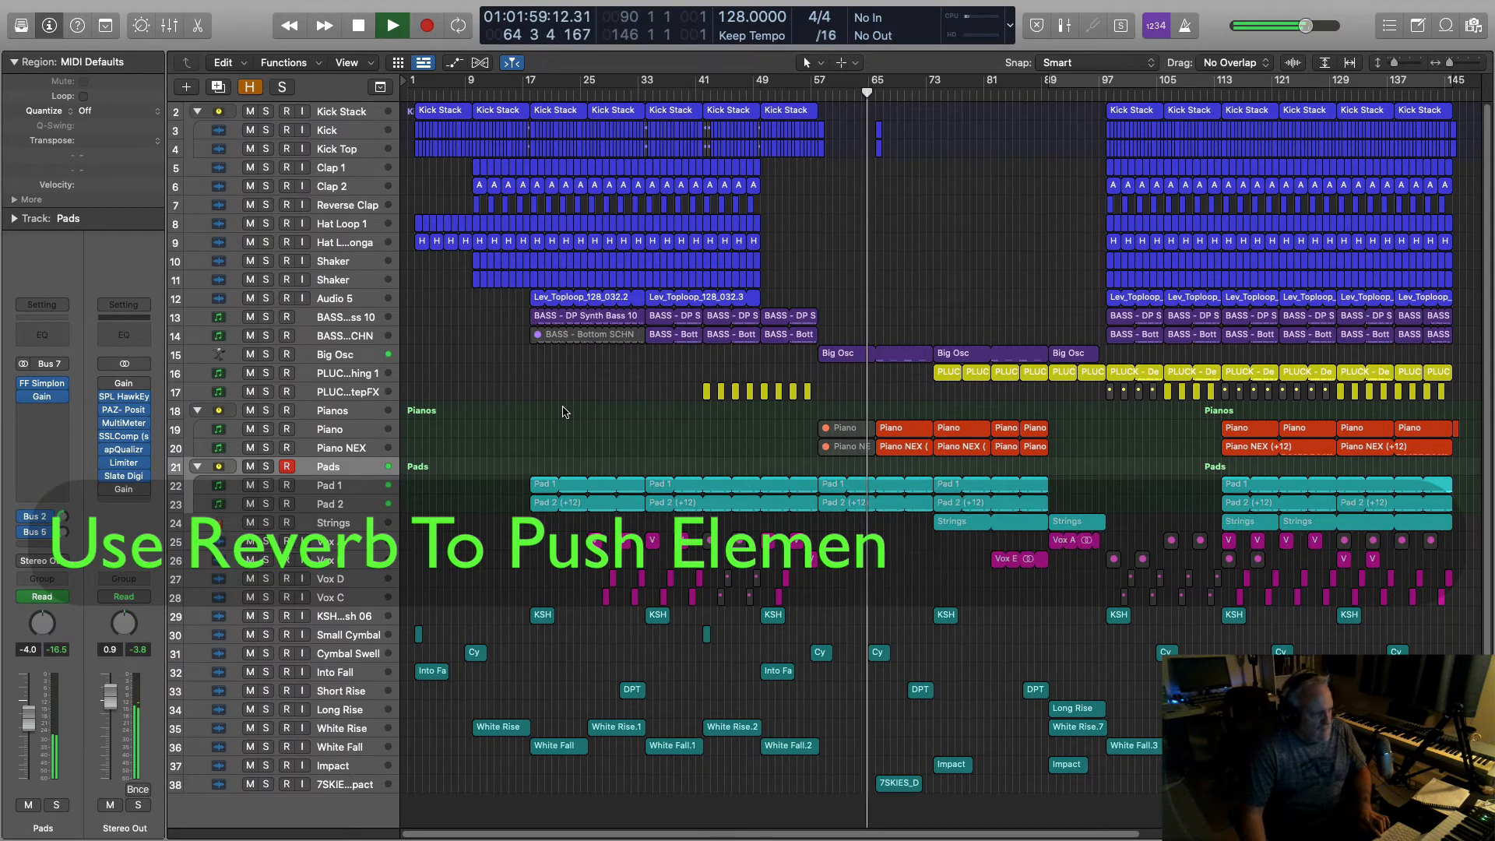
key("space")
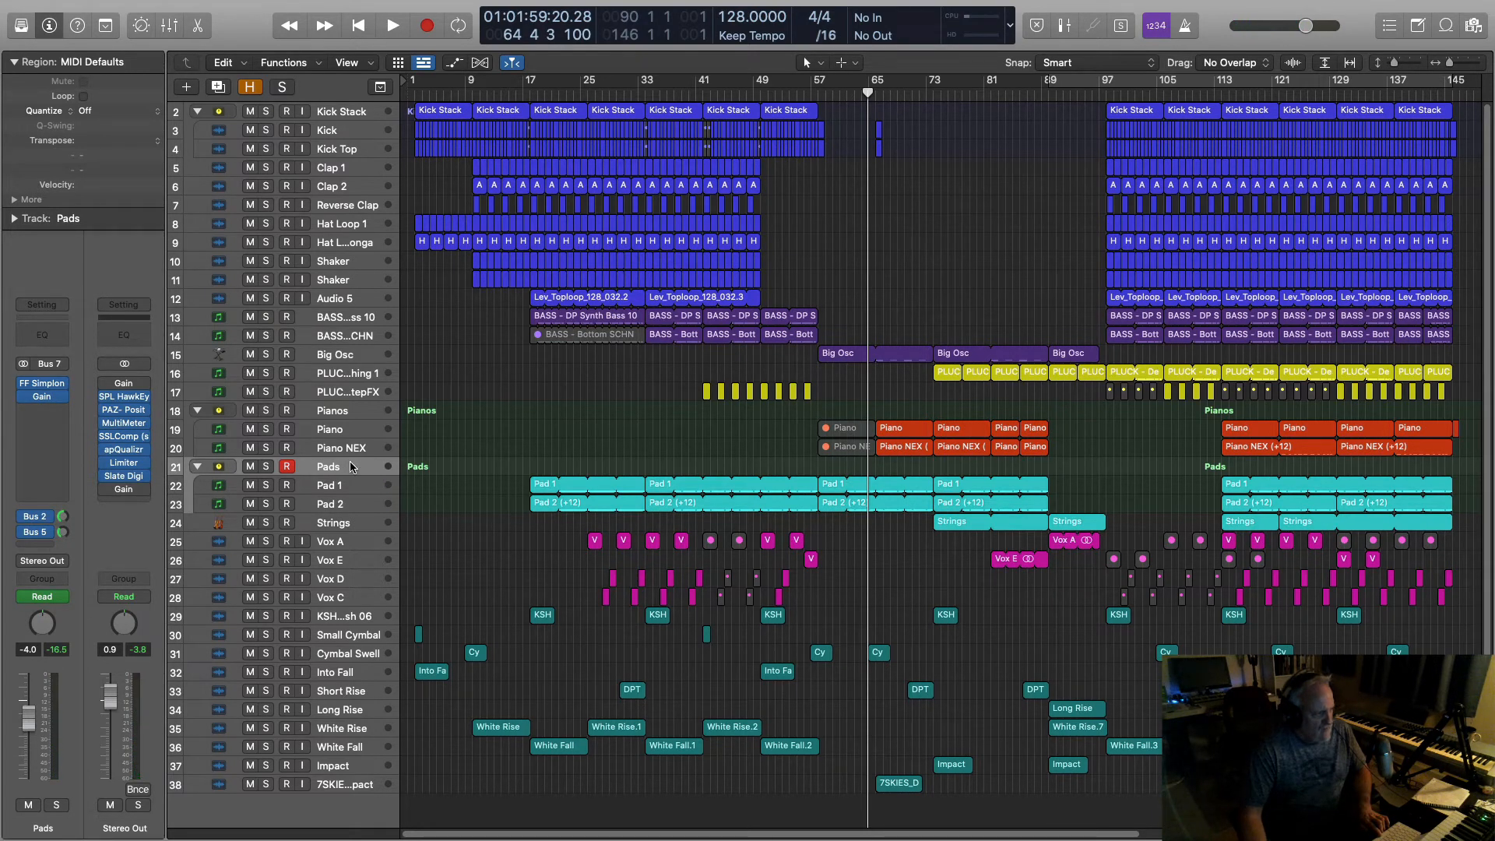
Step: Check the Pads' FabFilter Simplon high cut around 736 Hz, then select the Vox A track
left_click(42, 385)
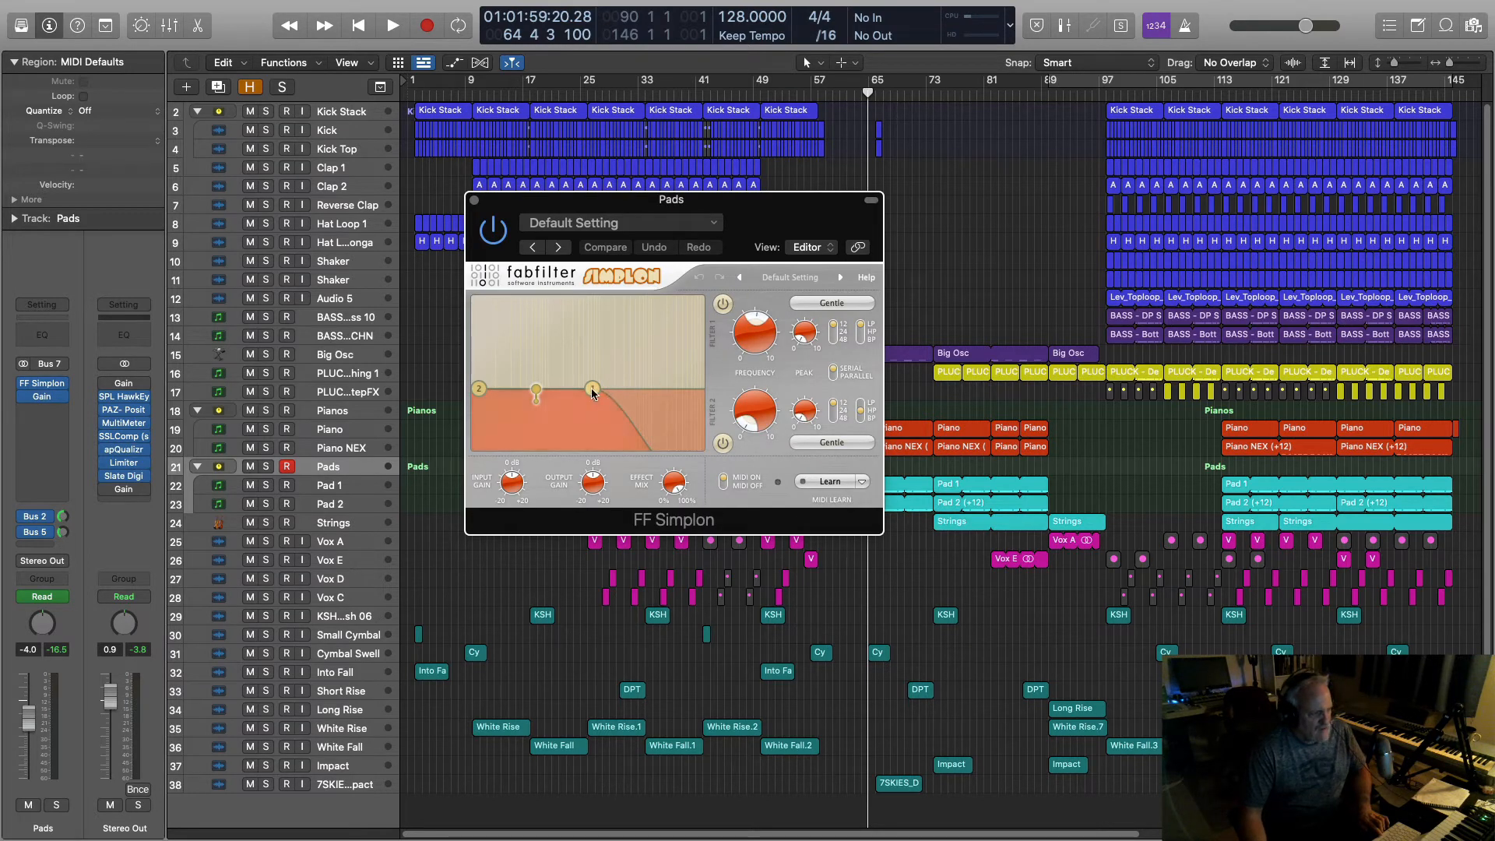
mouse_move(756, 340)
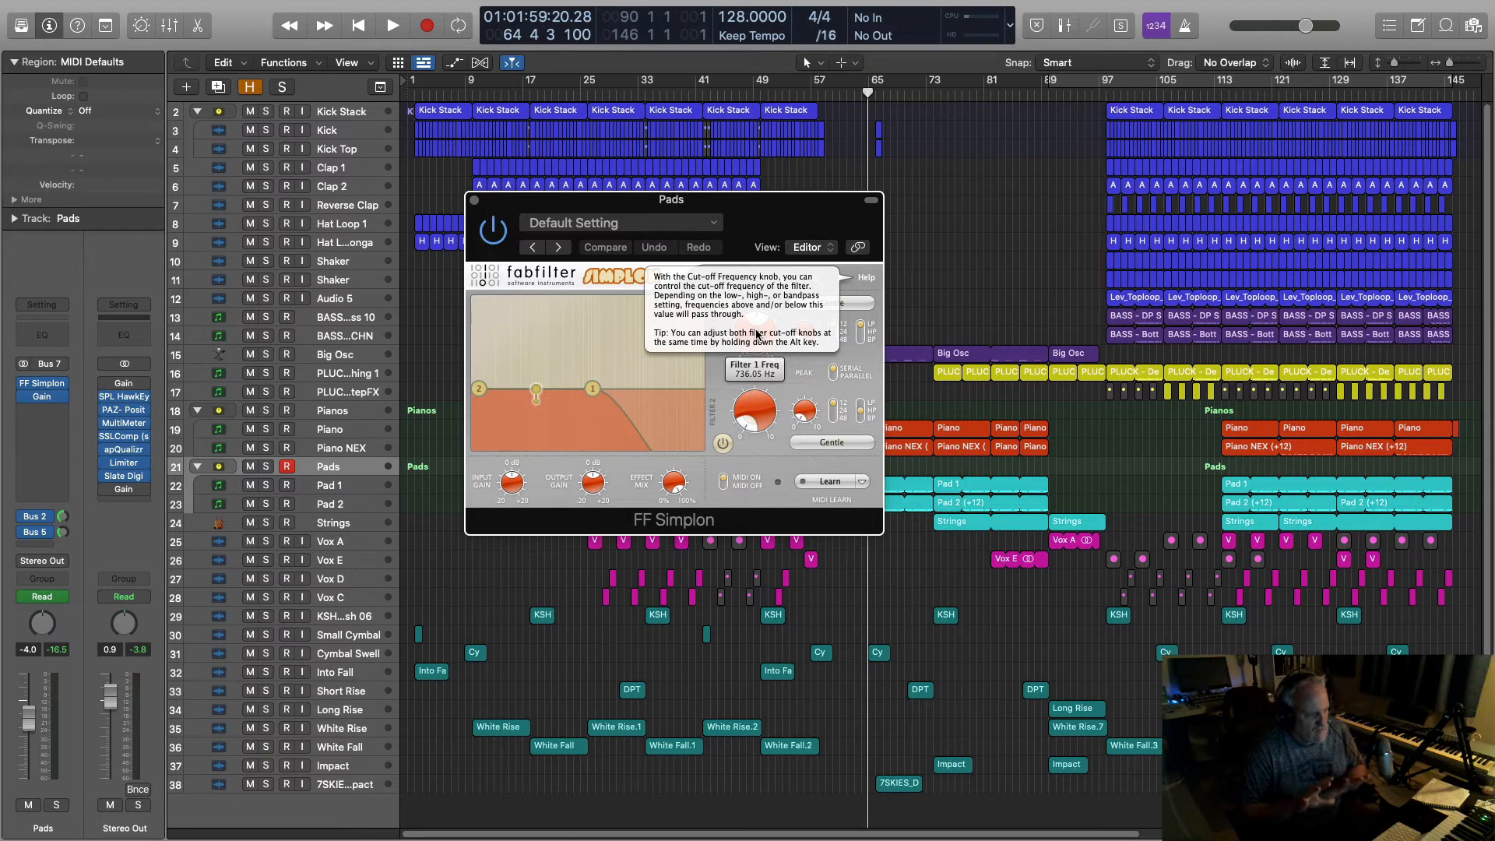
left_click(474, 200)
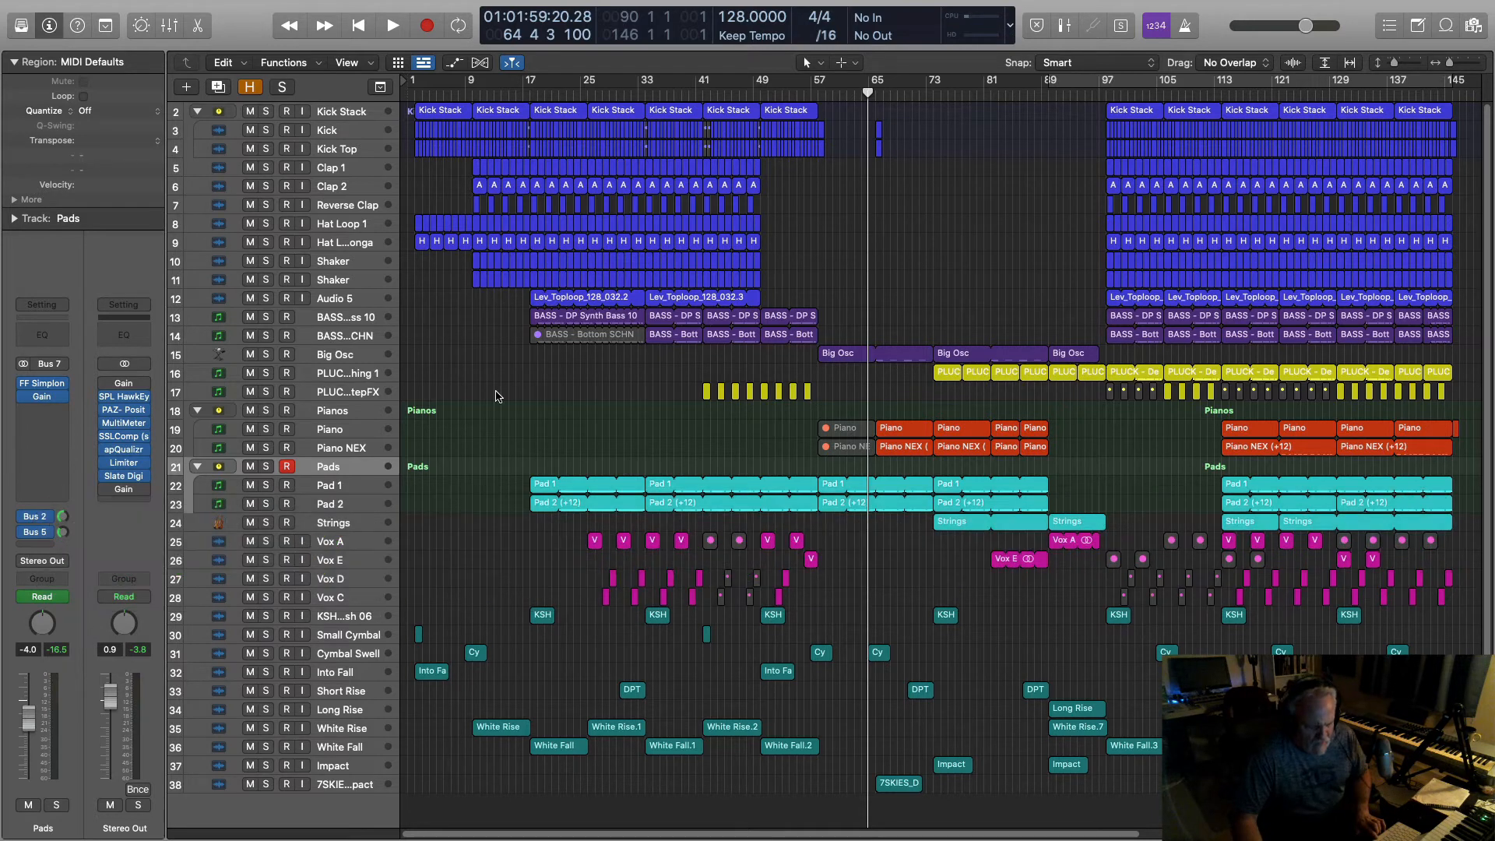
left_click(337, 545)
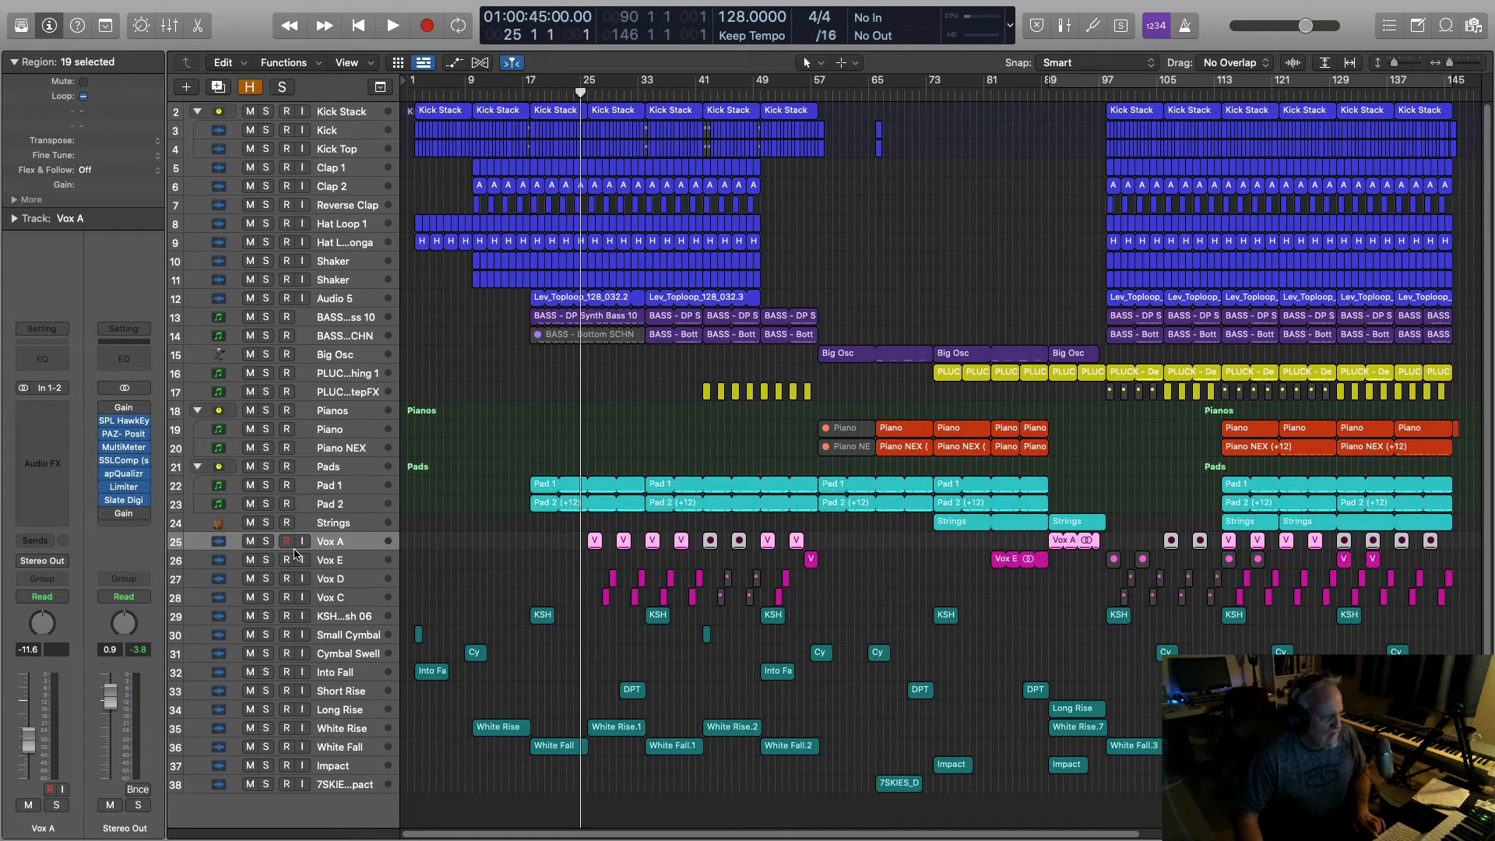
Step: Insert a stereo TAL Chorus LX on Vox A with chorus I switched on
left_click(62, 411)
mouse_move(51, 699)
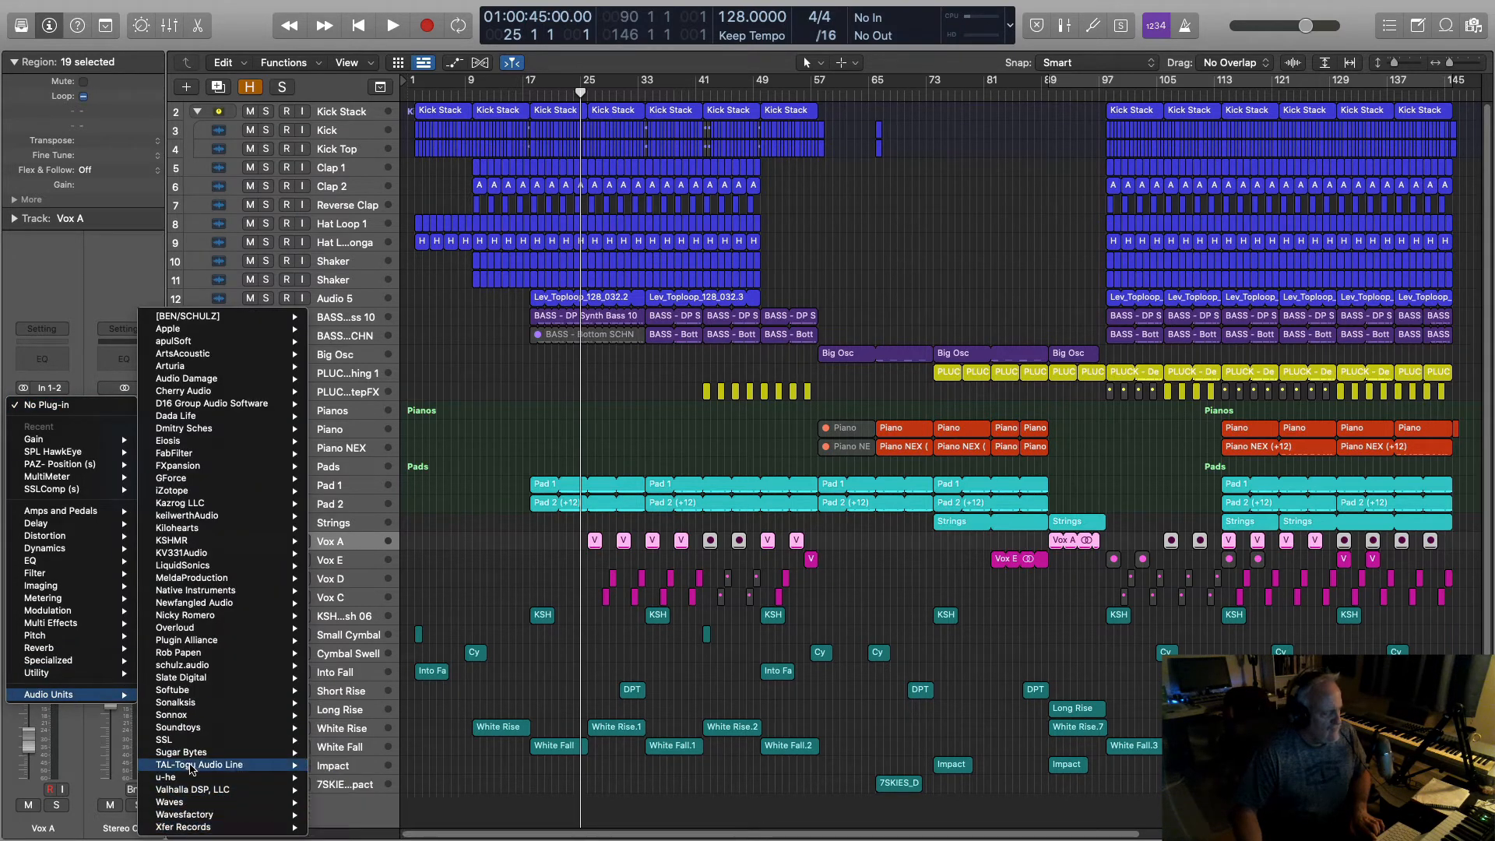
mouse_move(192, 755)
mouse_move(376, 767)
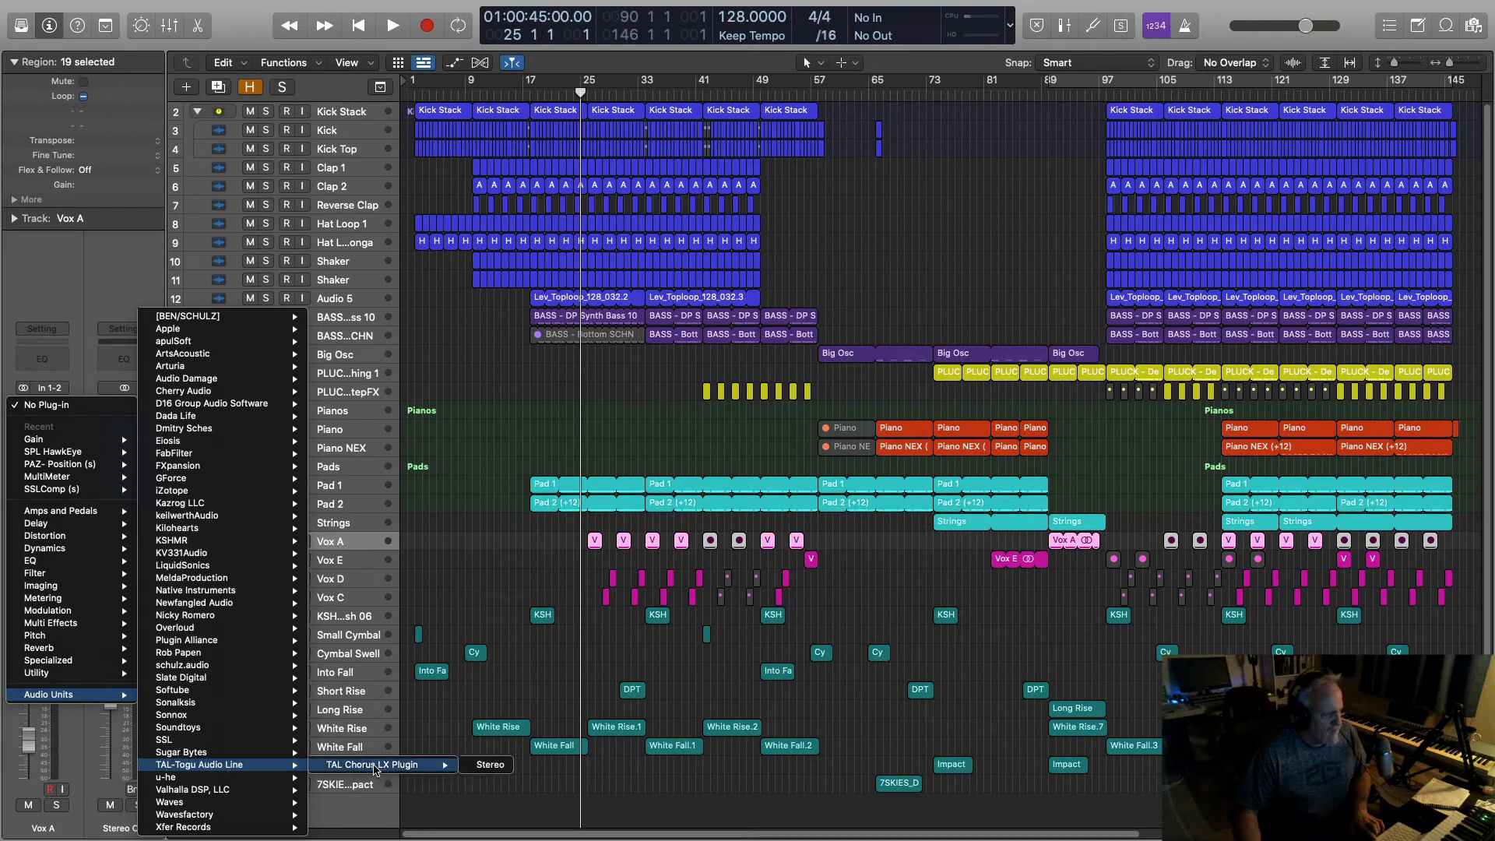
left_click(490, 764)
left_click(632, 360)
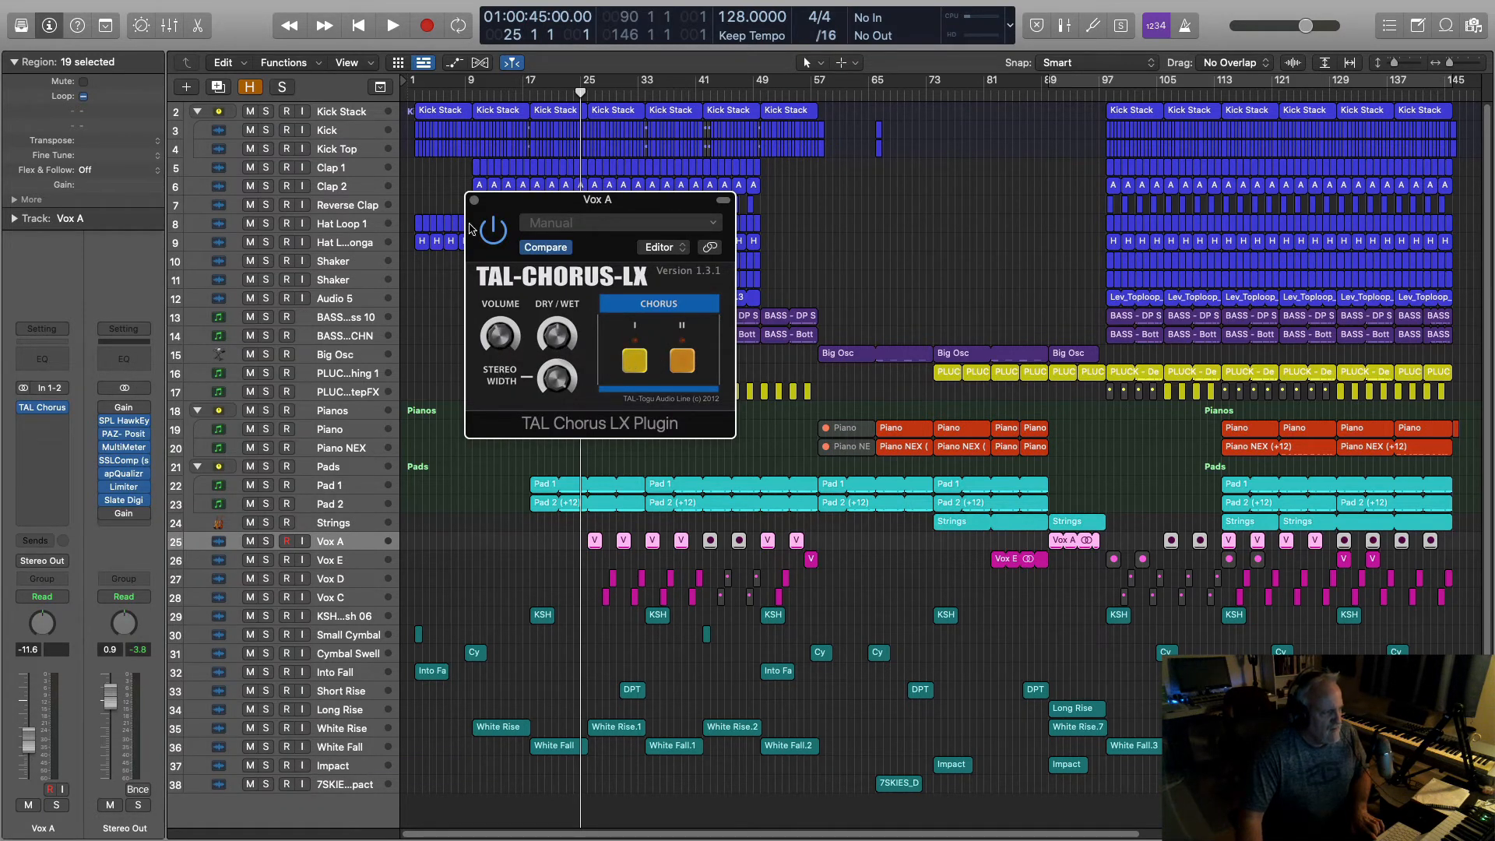
left_click_drag(471, 228, 728, 300)
Step: Solo Vox A and play the vocal twice to hear the chorus
key("s")
key("space")
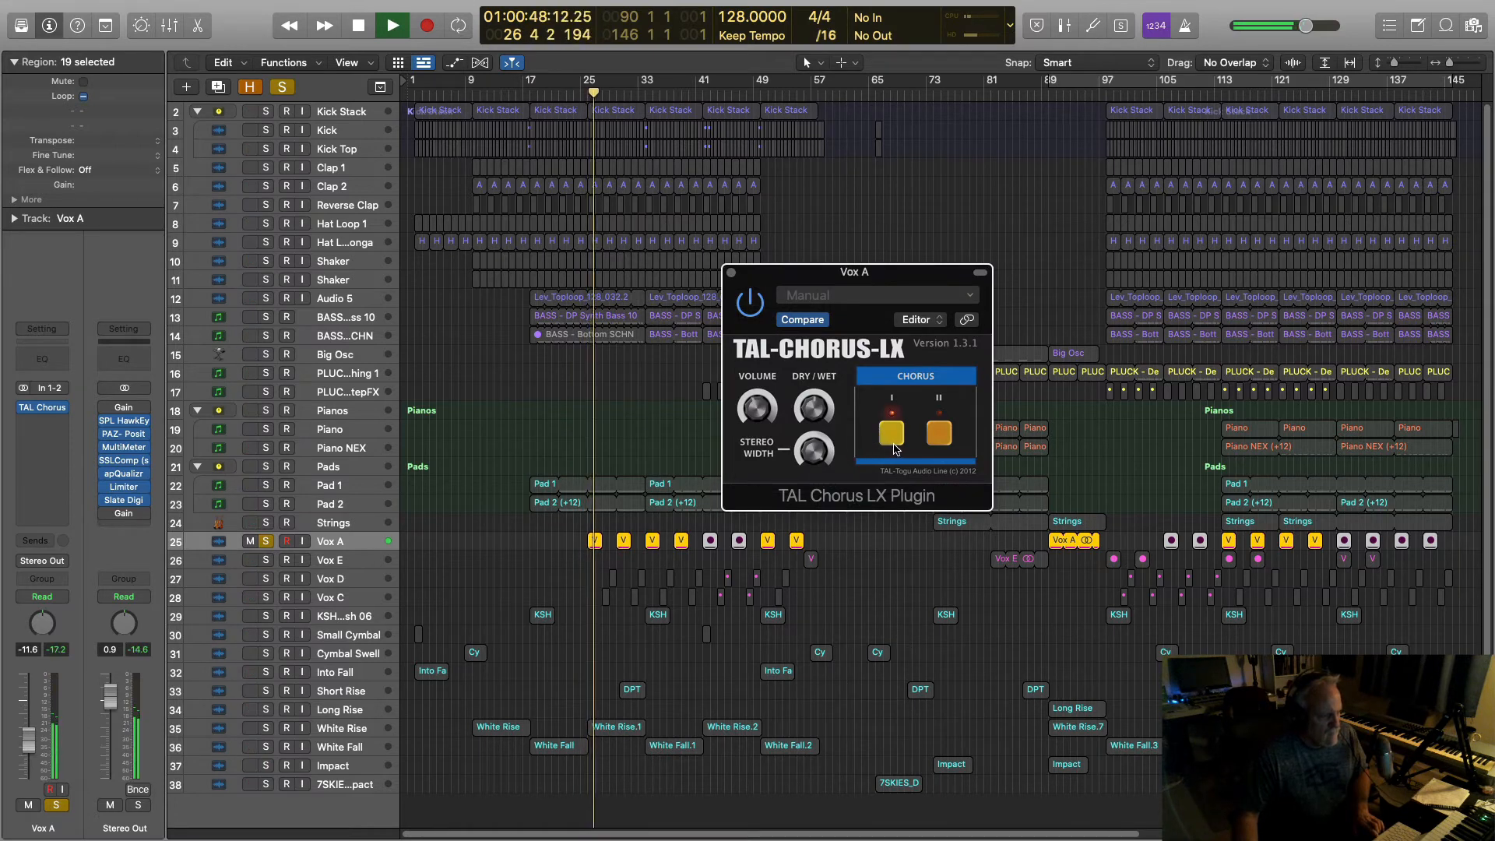
key("space")
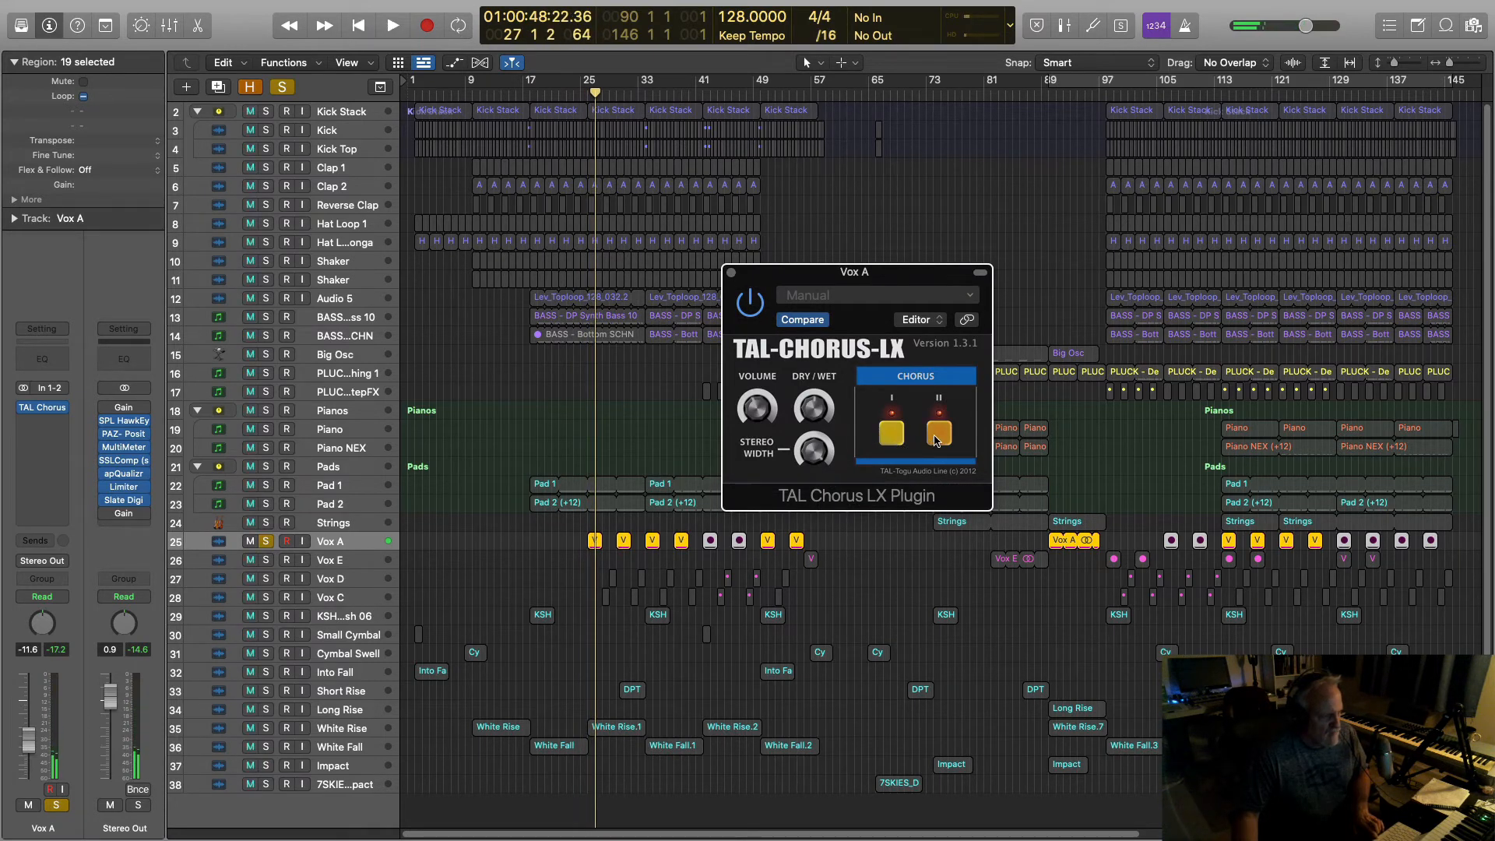
key("space")
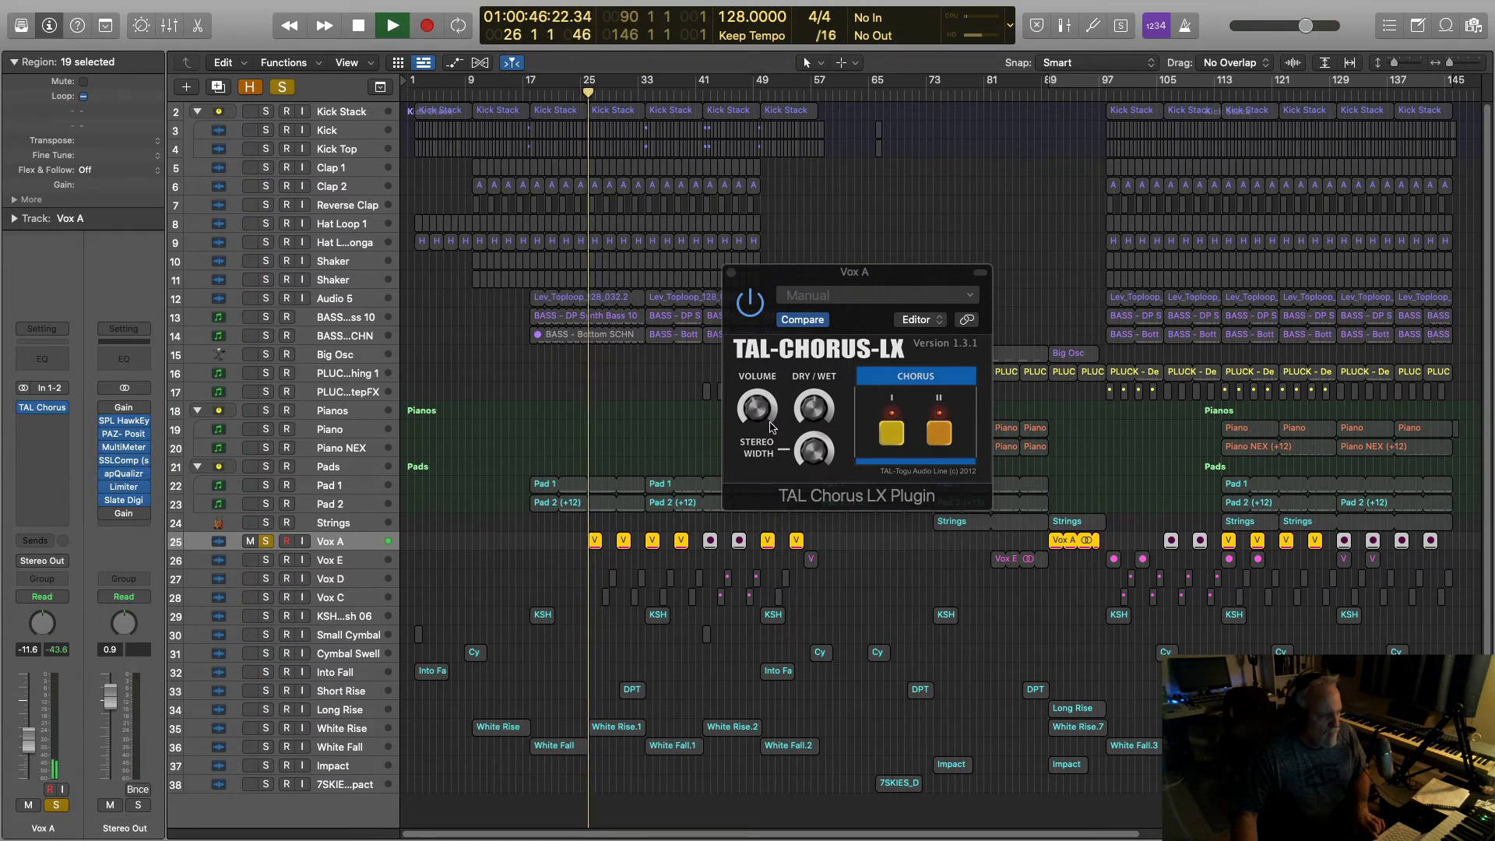
key("space")
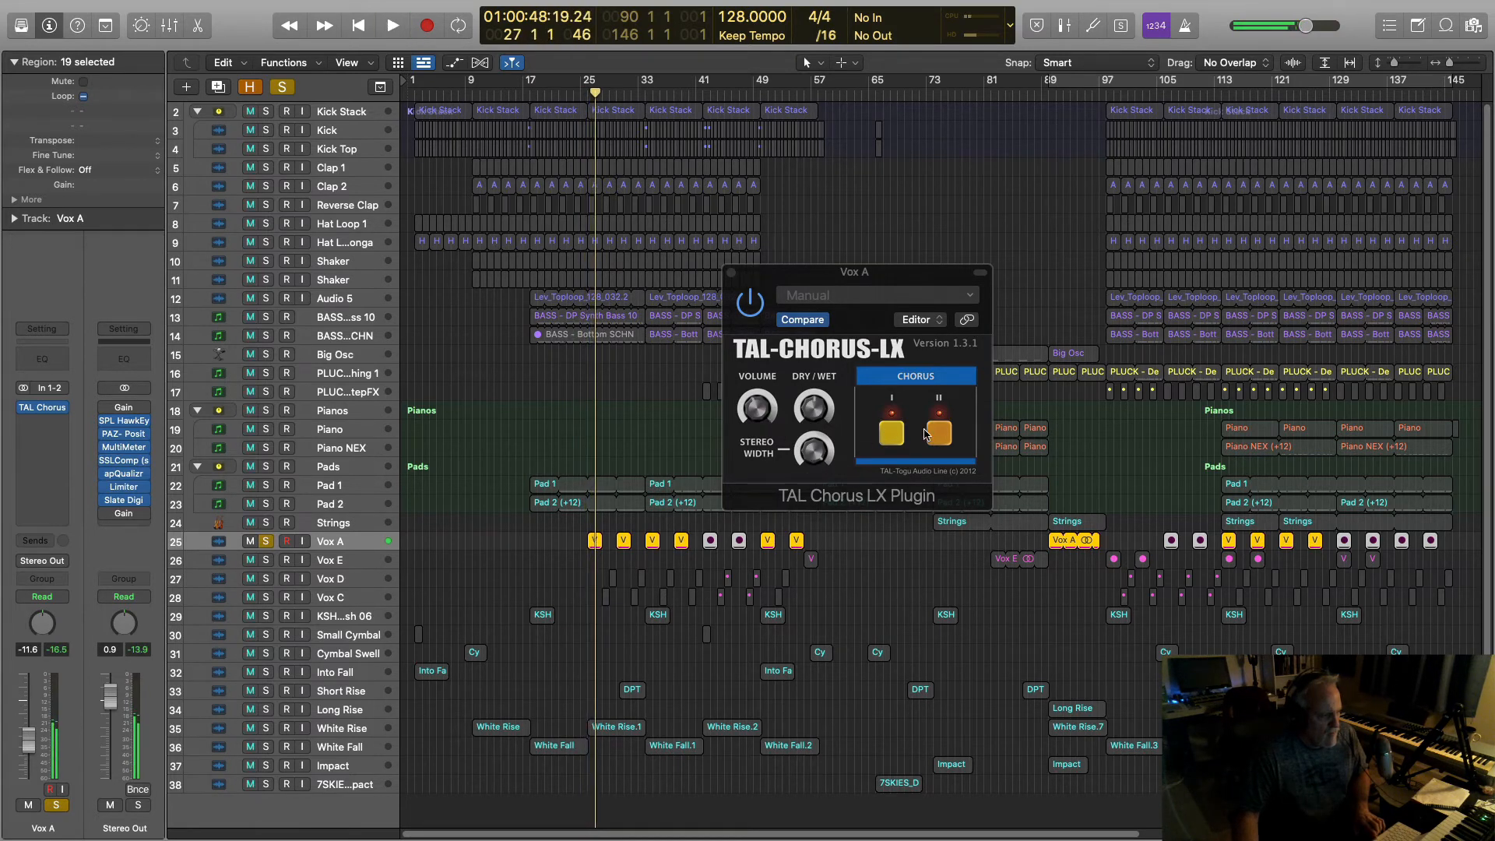
Step: Turn chorus II off, replay from near bar 25, then audition with the Pads soloed too
left_click(939, 436)
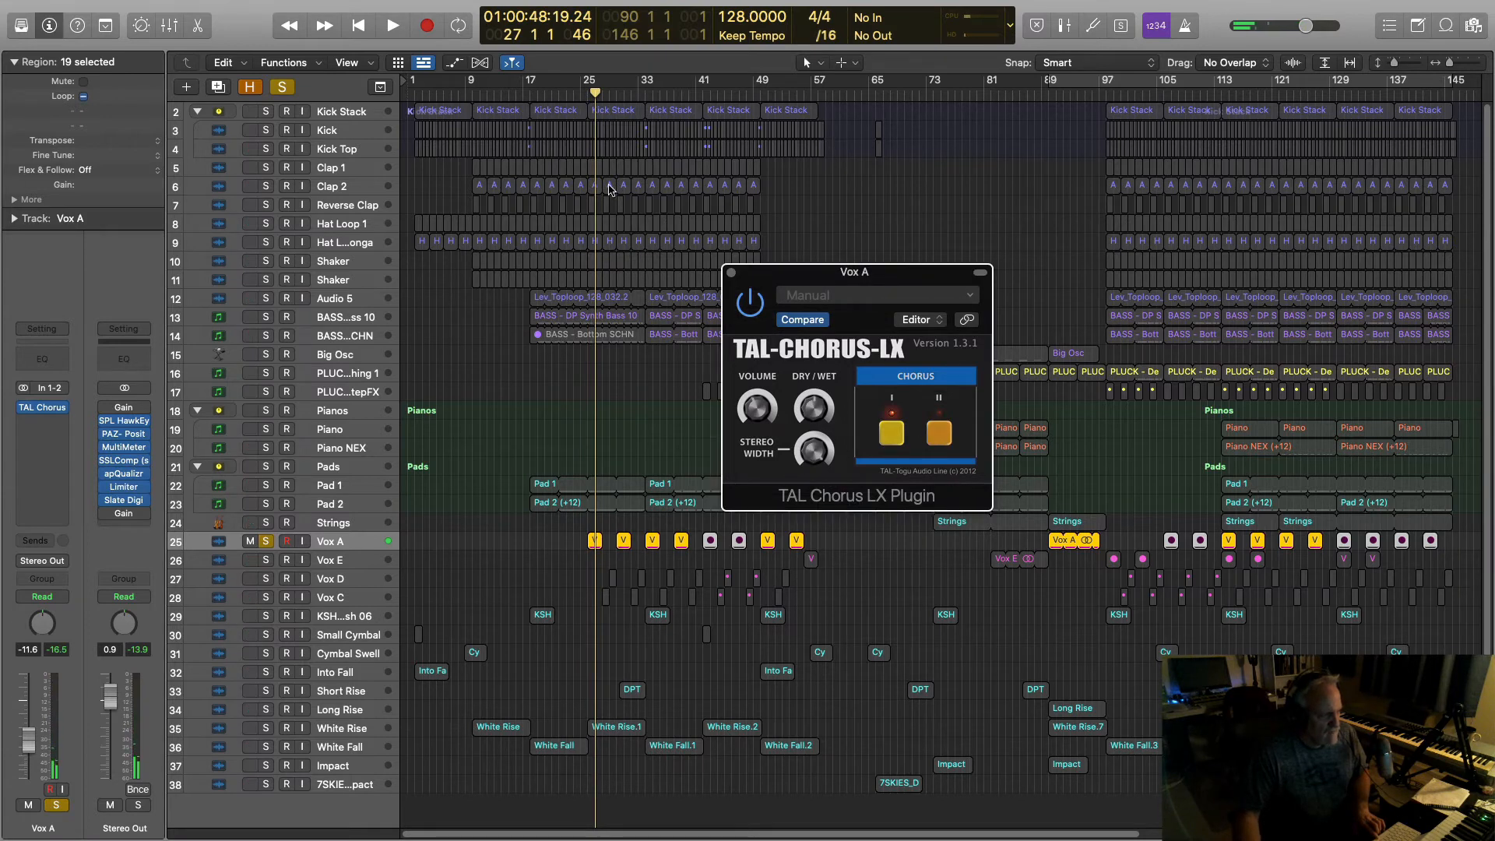
left_click(581, 95)
key("space")
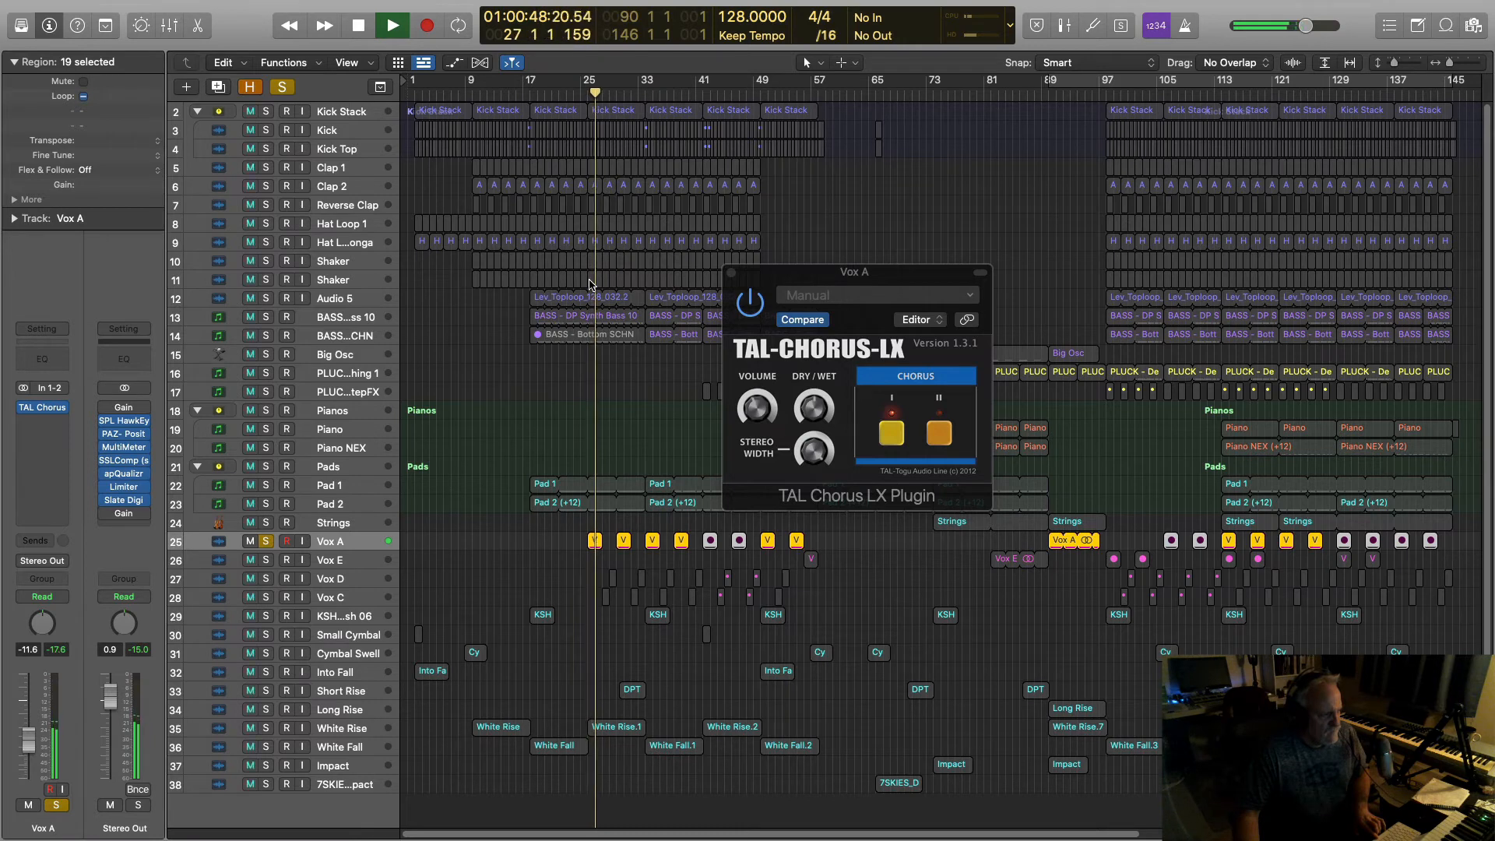
key("space")
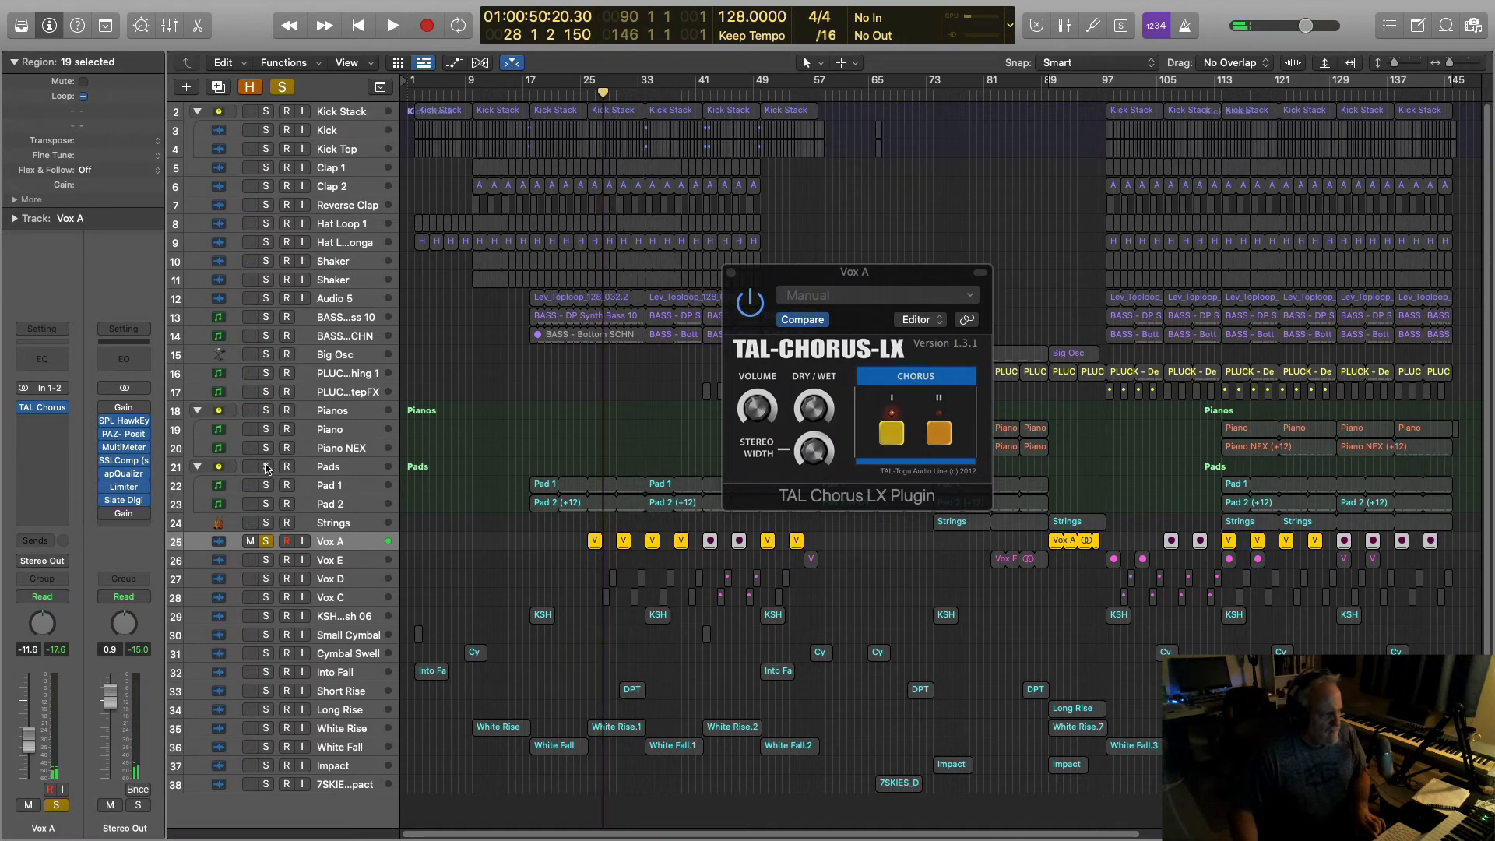
left_click(267, 467)
key("space")
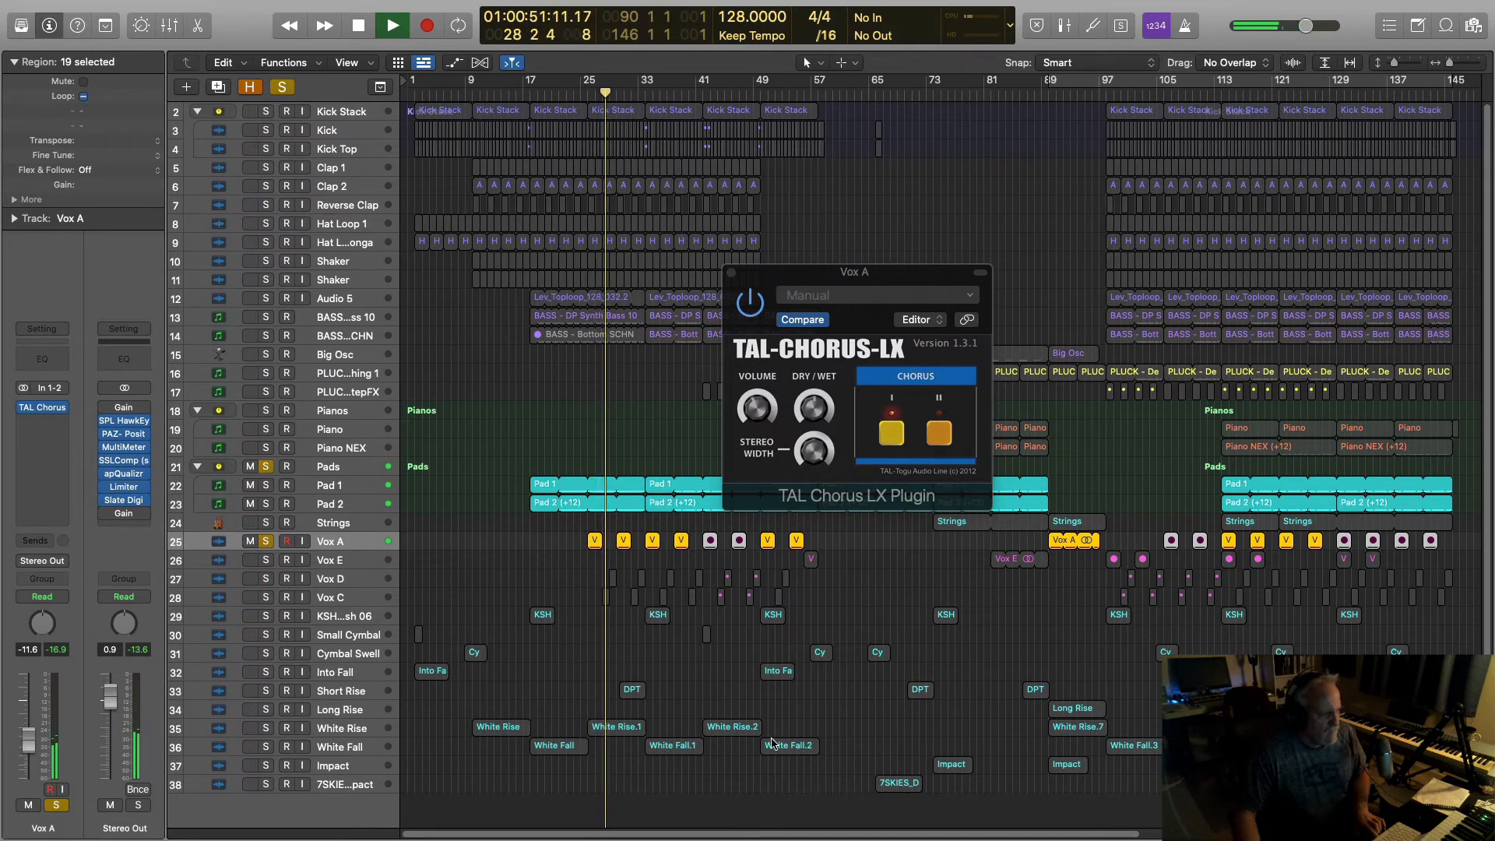
key("space")
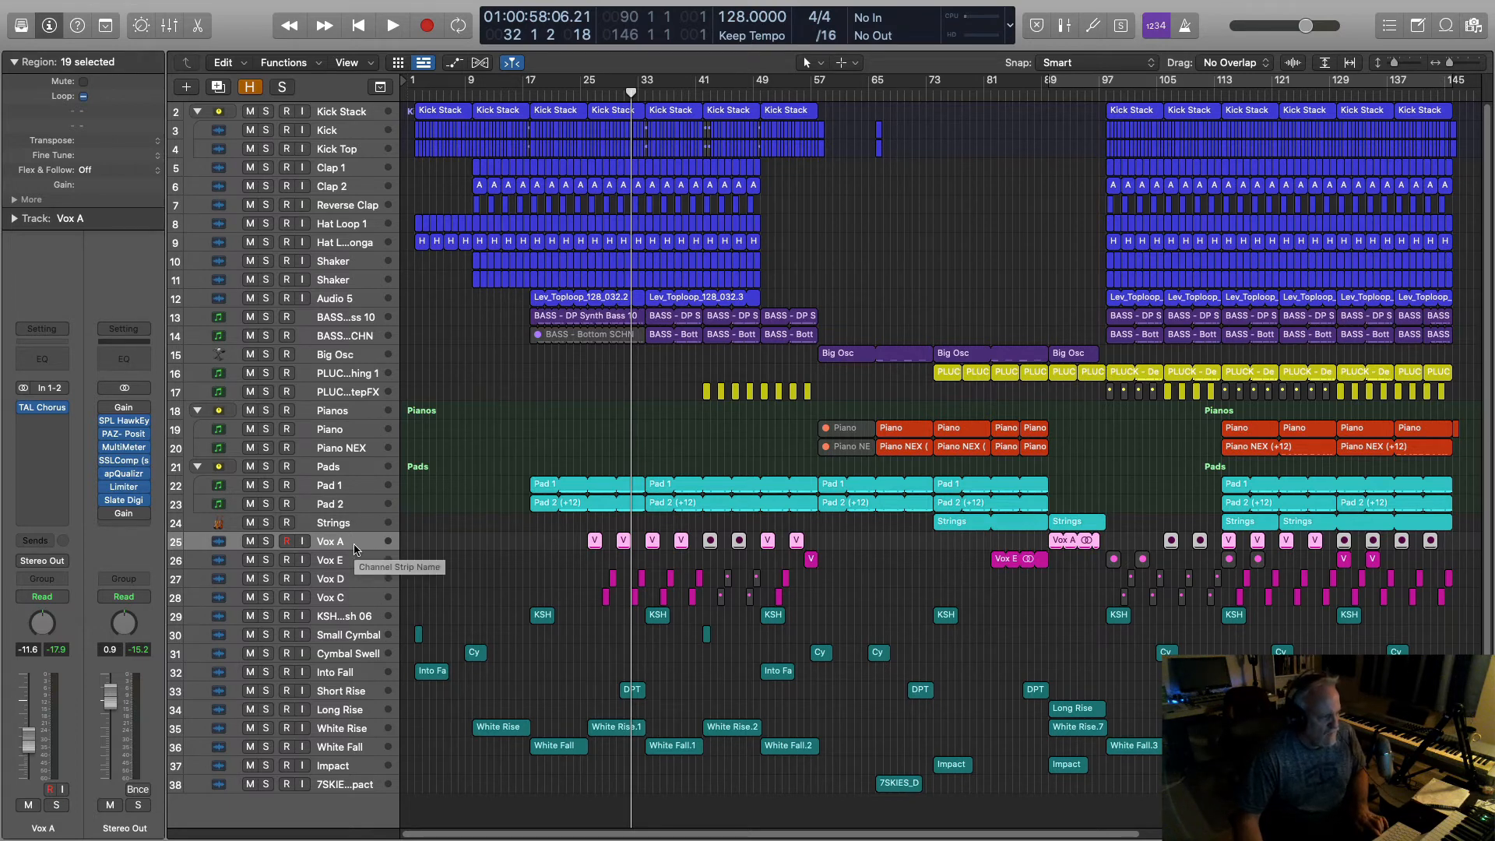
Step: Solo Vox A and loop bars 26 to 28 around its first region
left_click(267, 543)
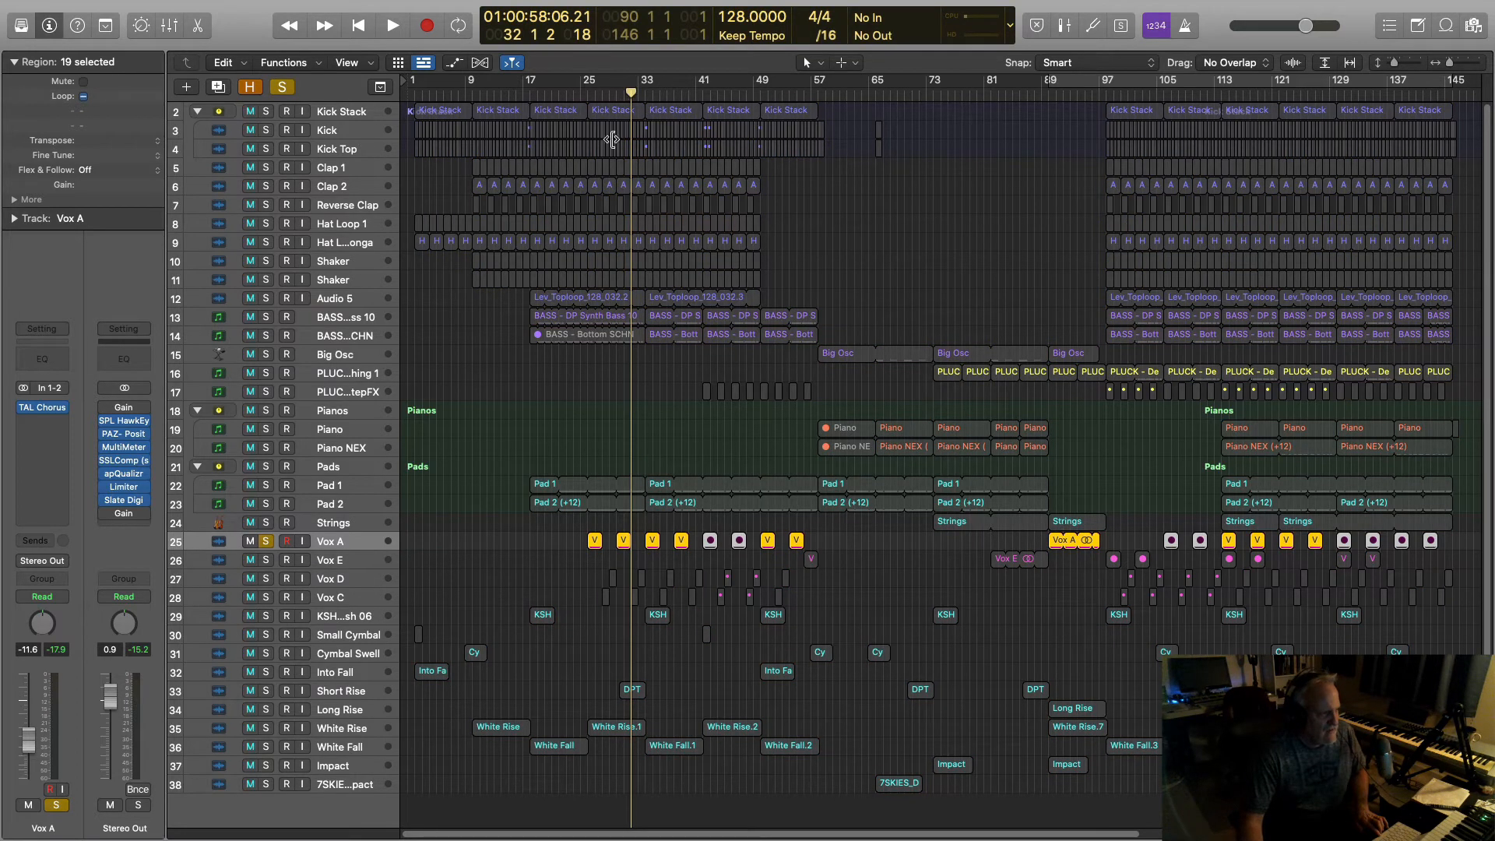
left_click(594, 541)
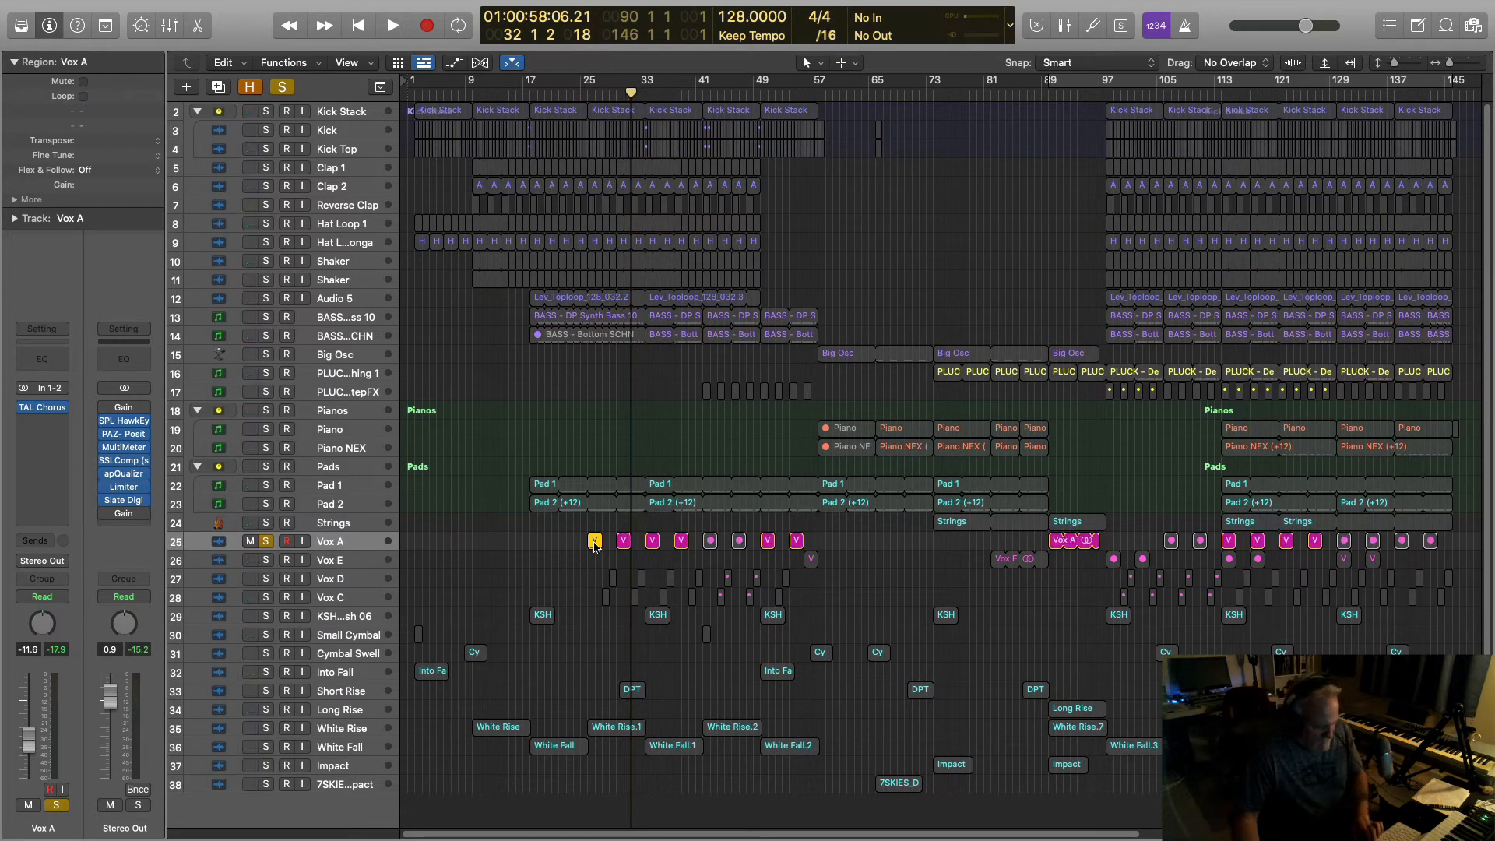
key("super+u")
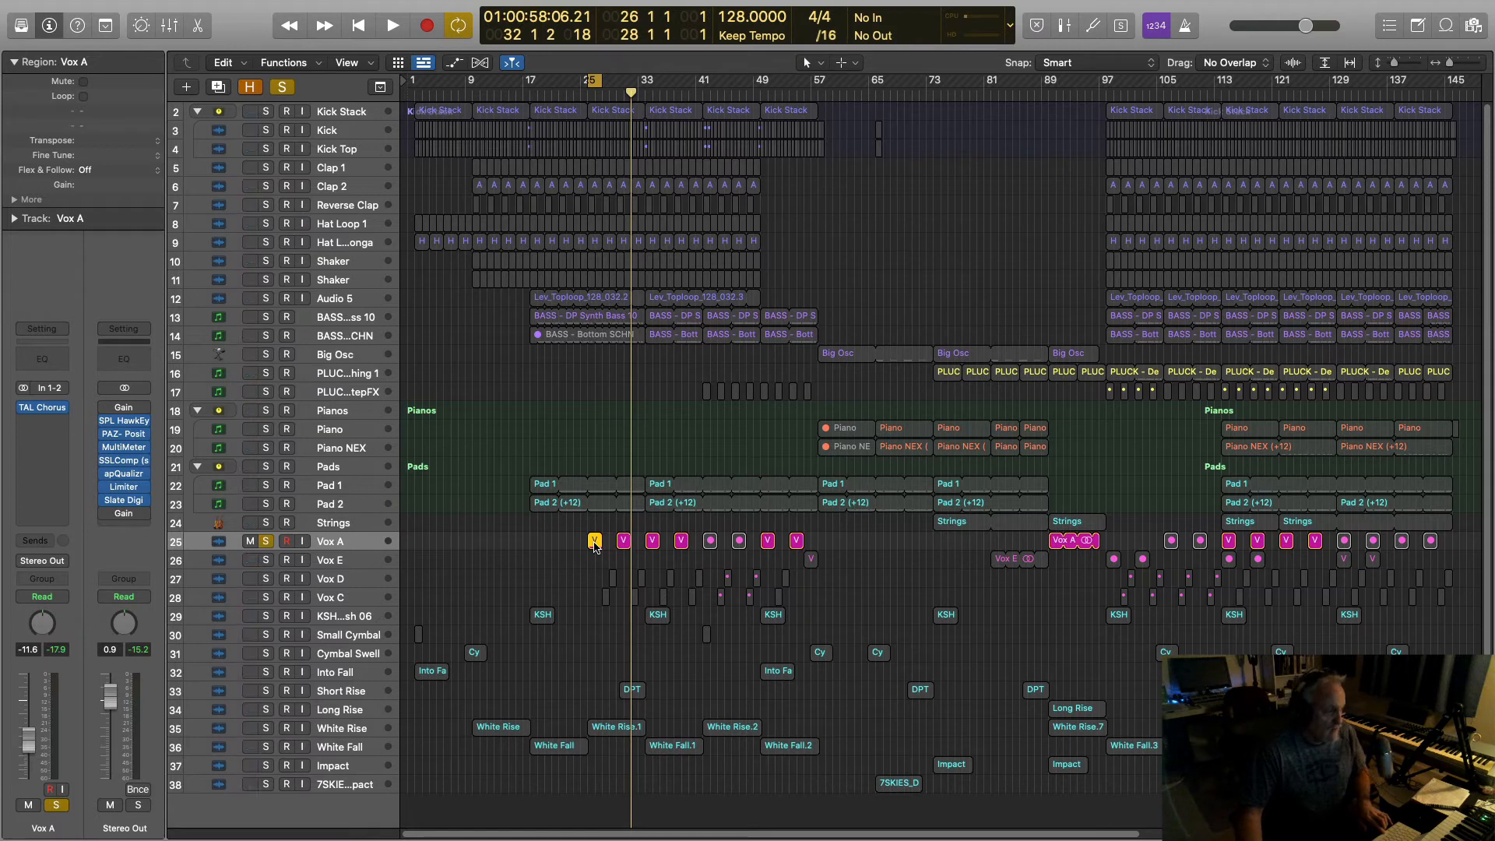
key("space")
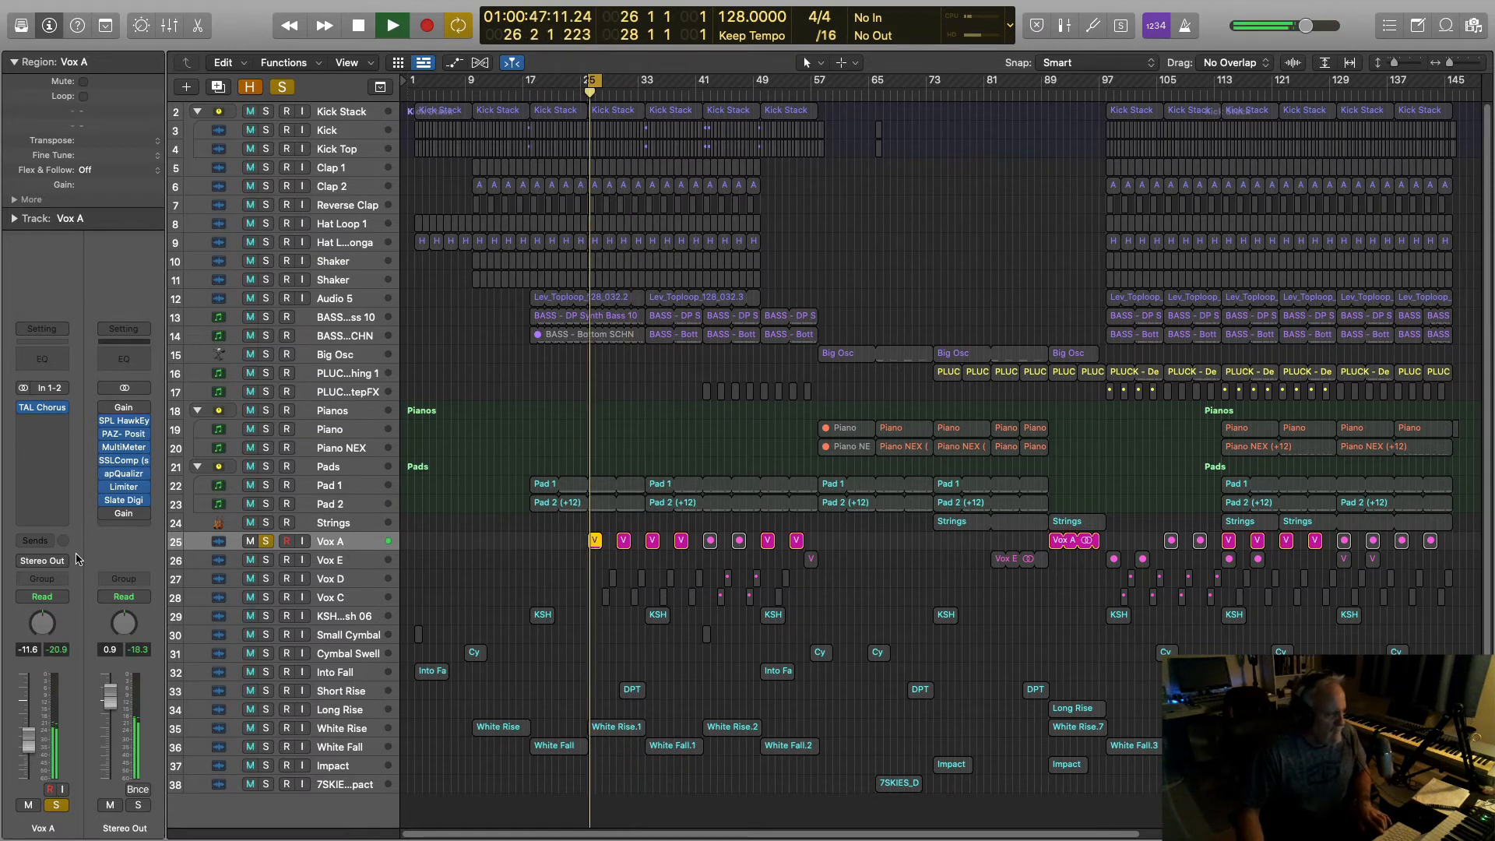
Step: Open TAL Chorus on Vox A and A/B the vocal with the chorus bypassed and active
mouse_move(45, 409)
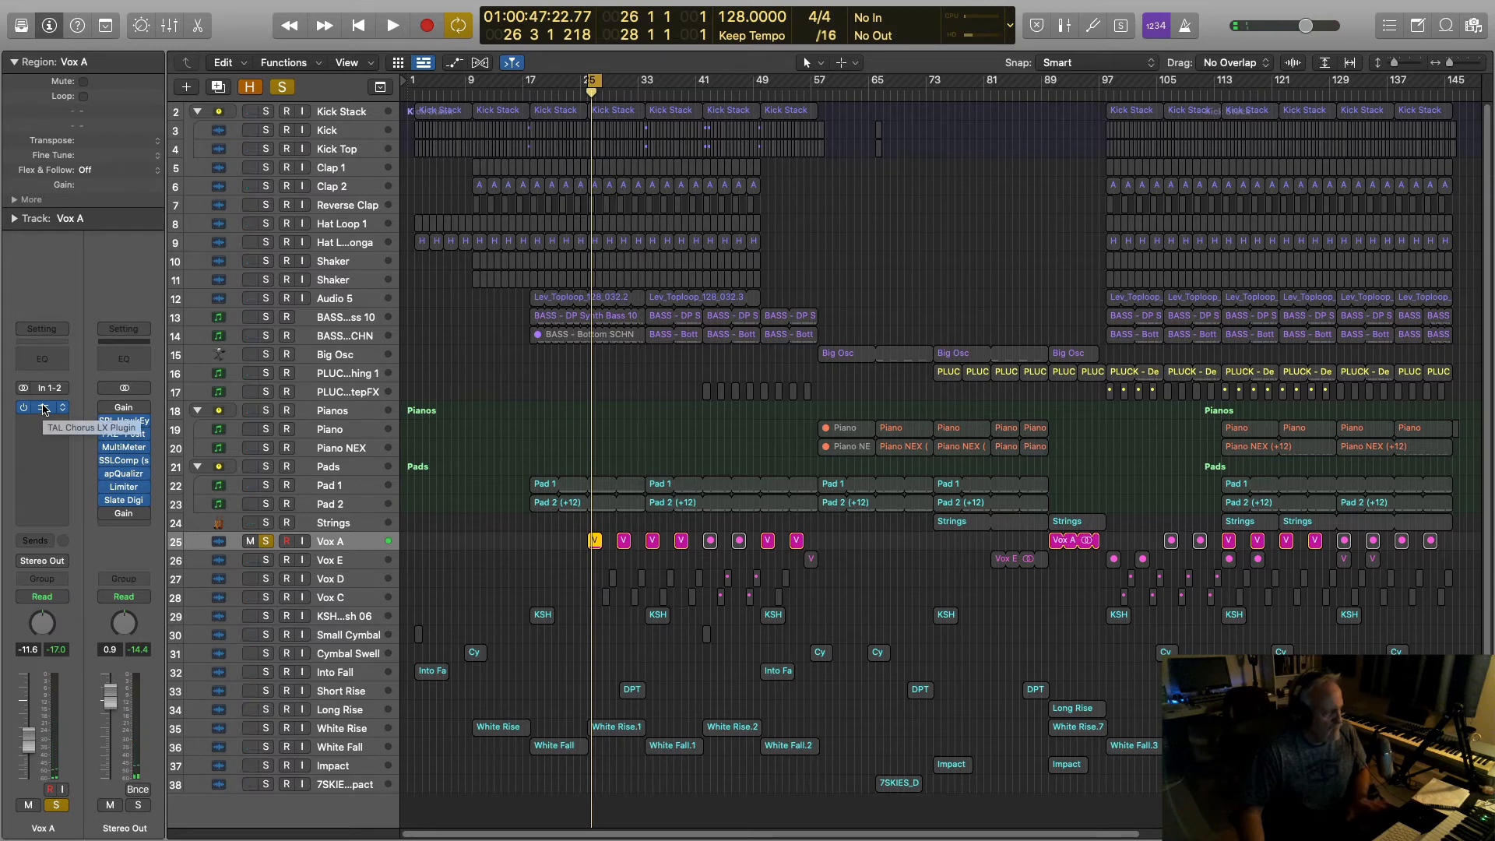
left_click(45, 408)
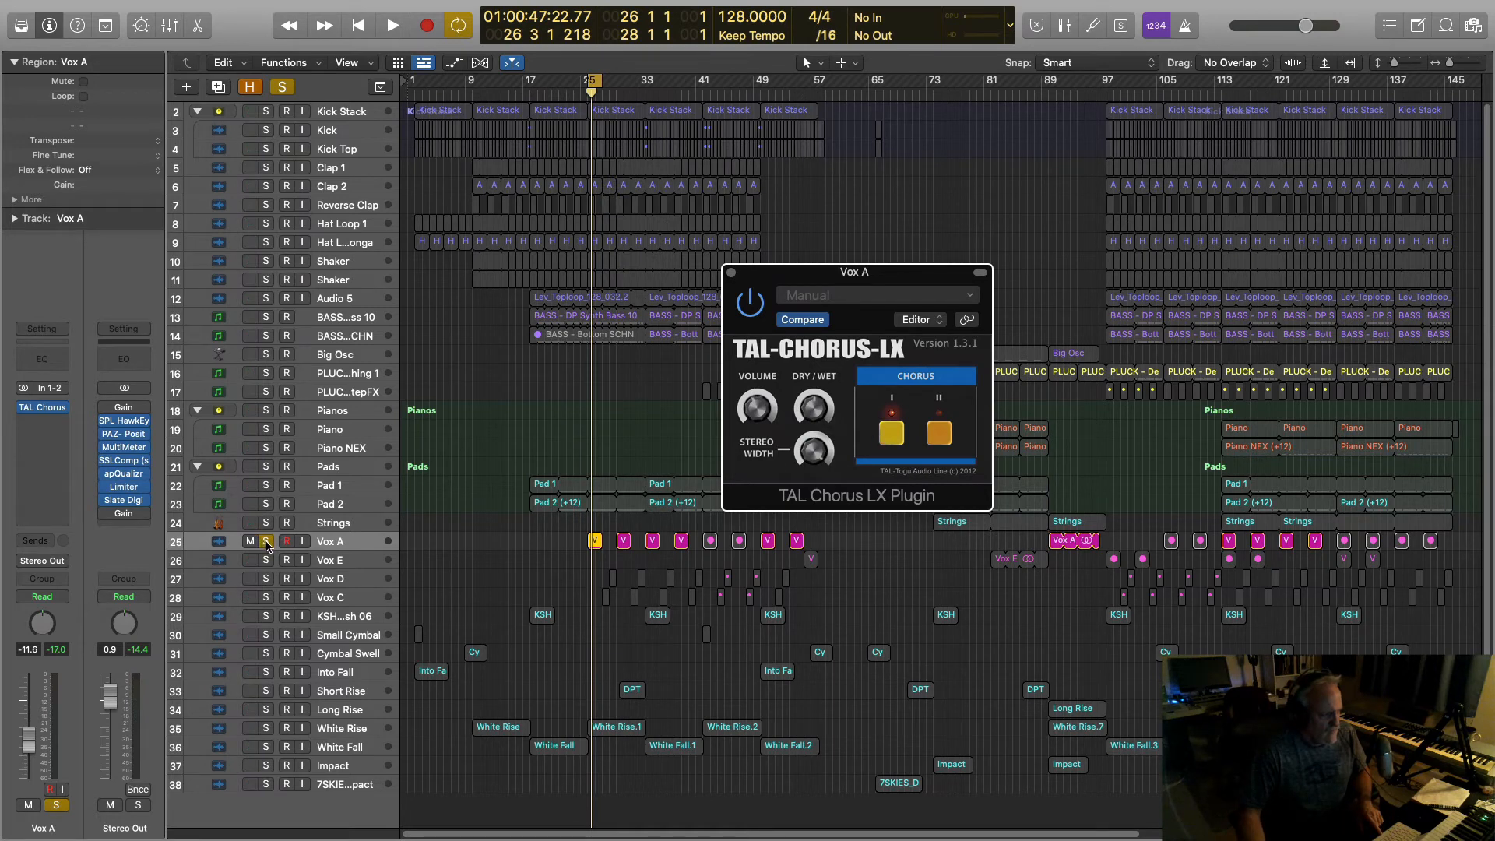
left_click(751, 306)
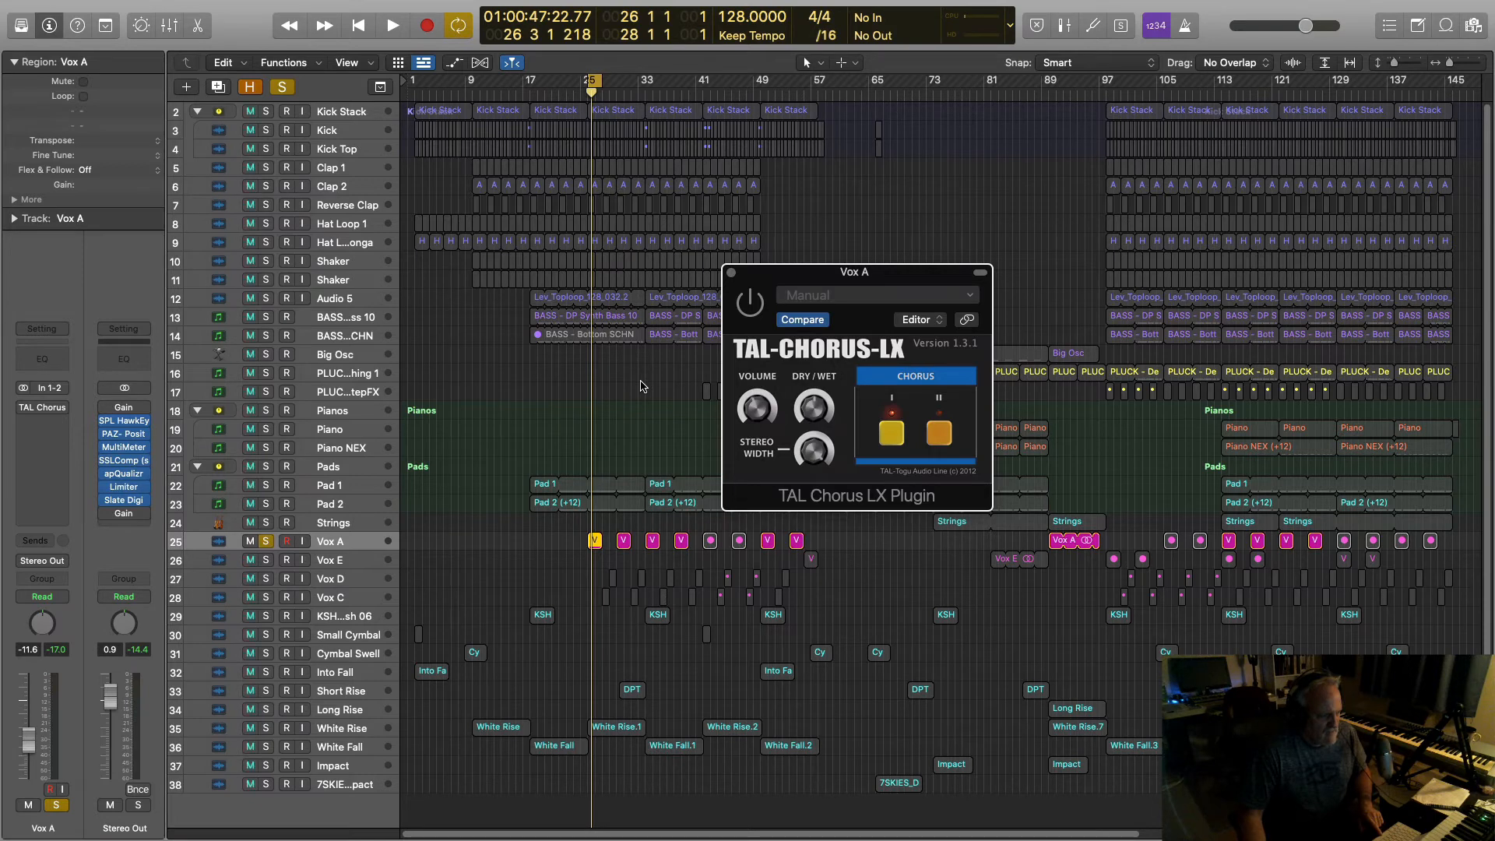
key("space")
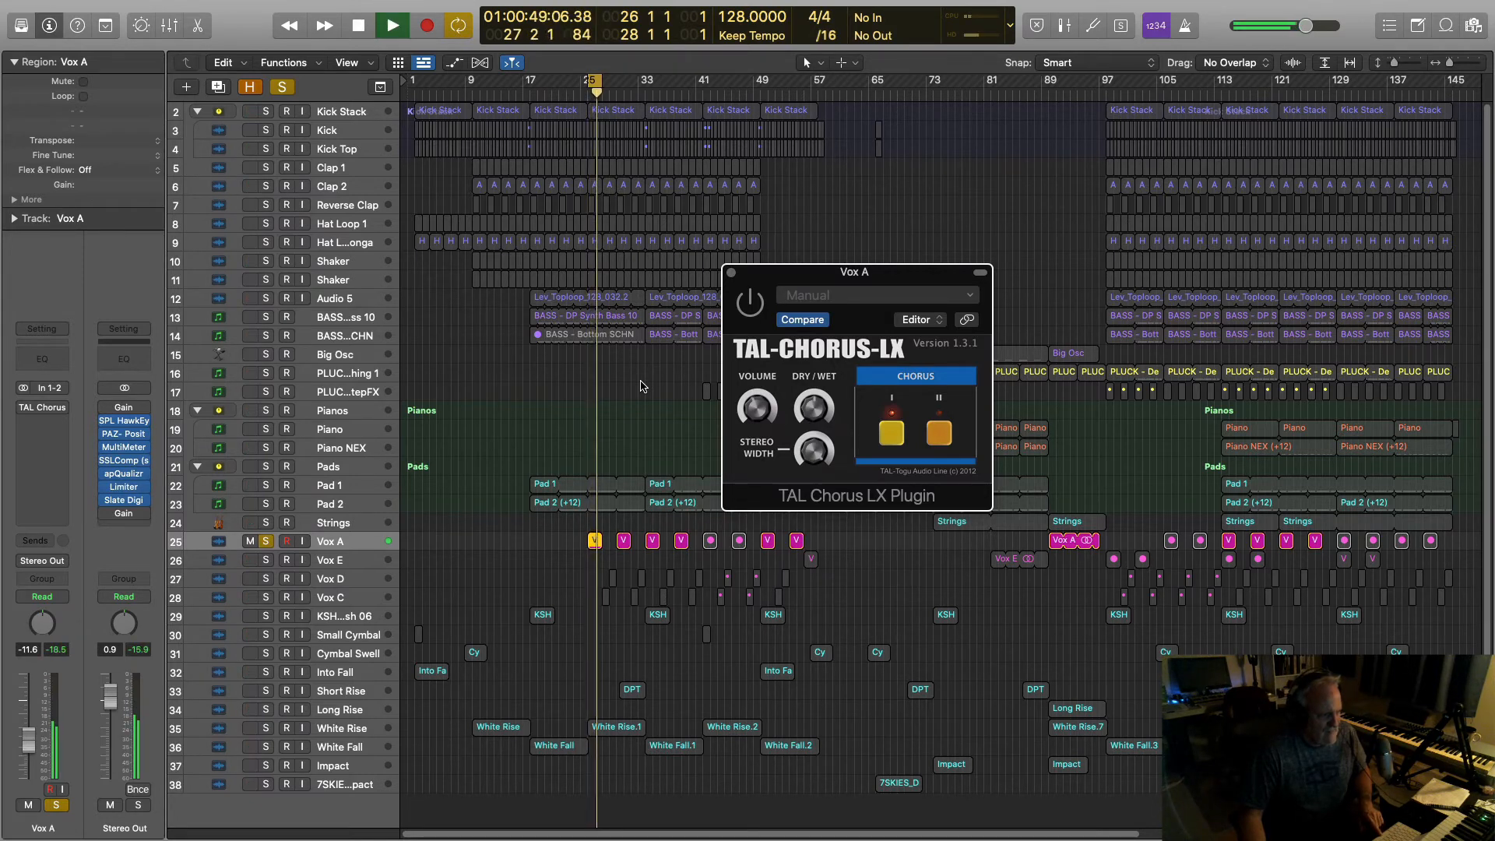
key("space")
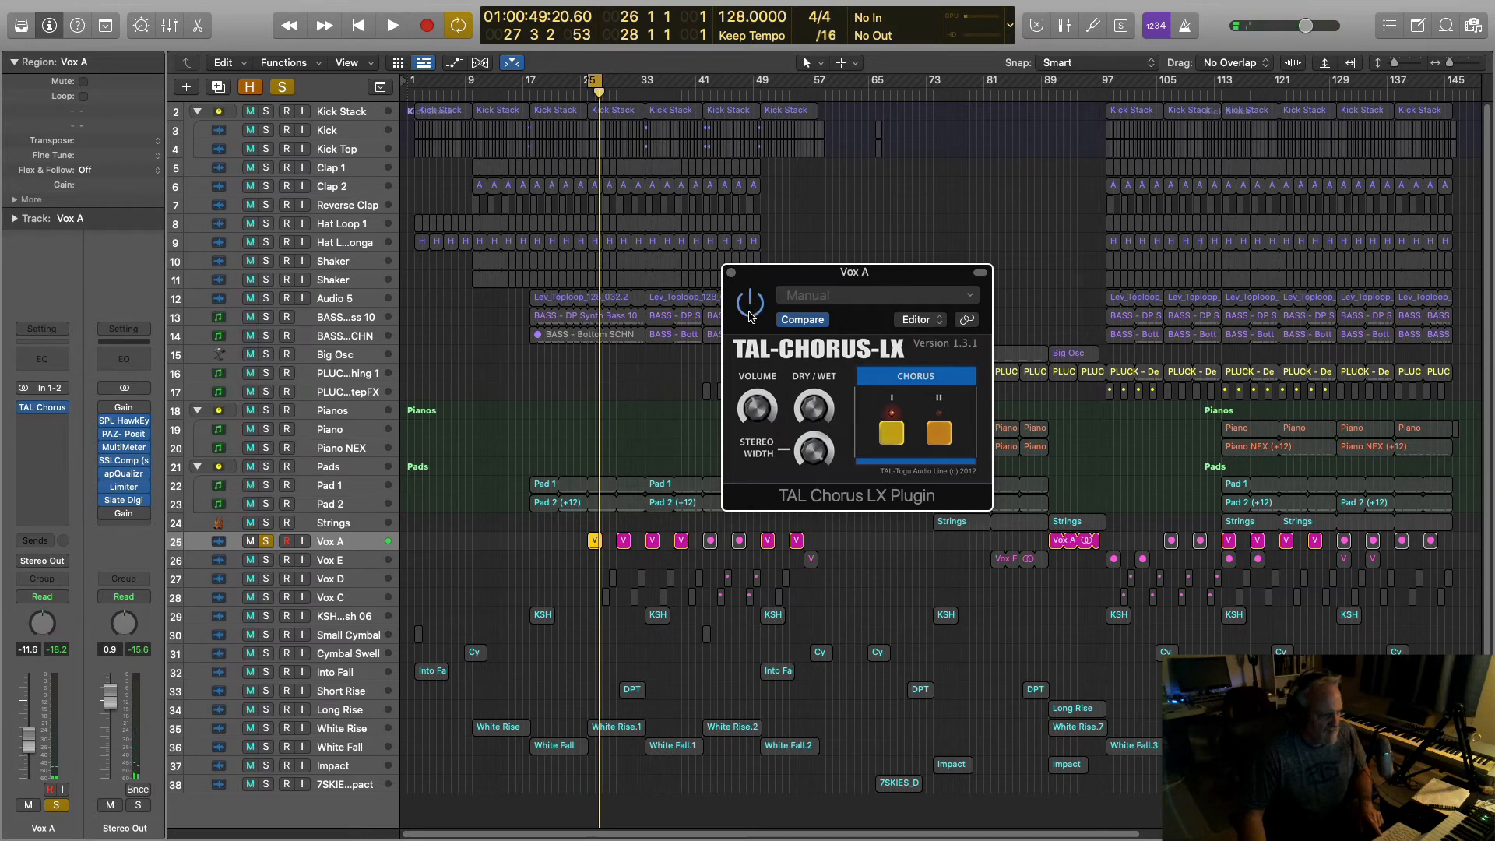
key("space")
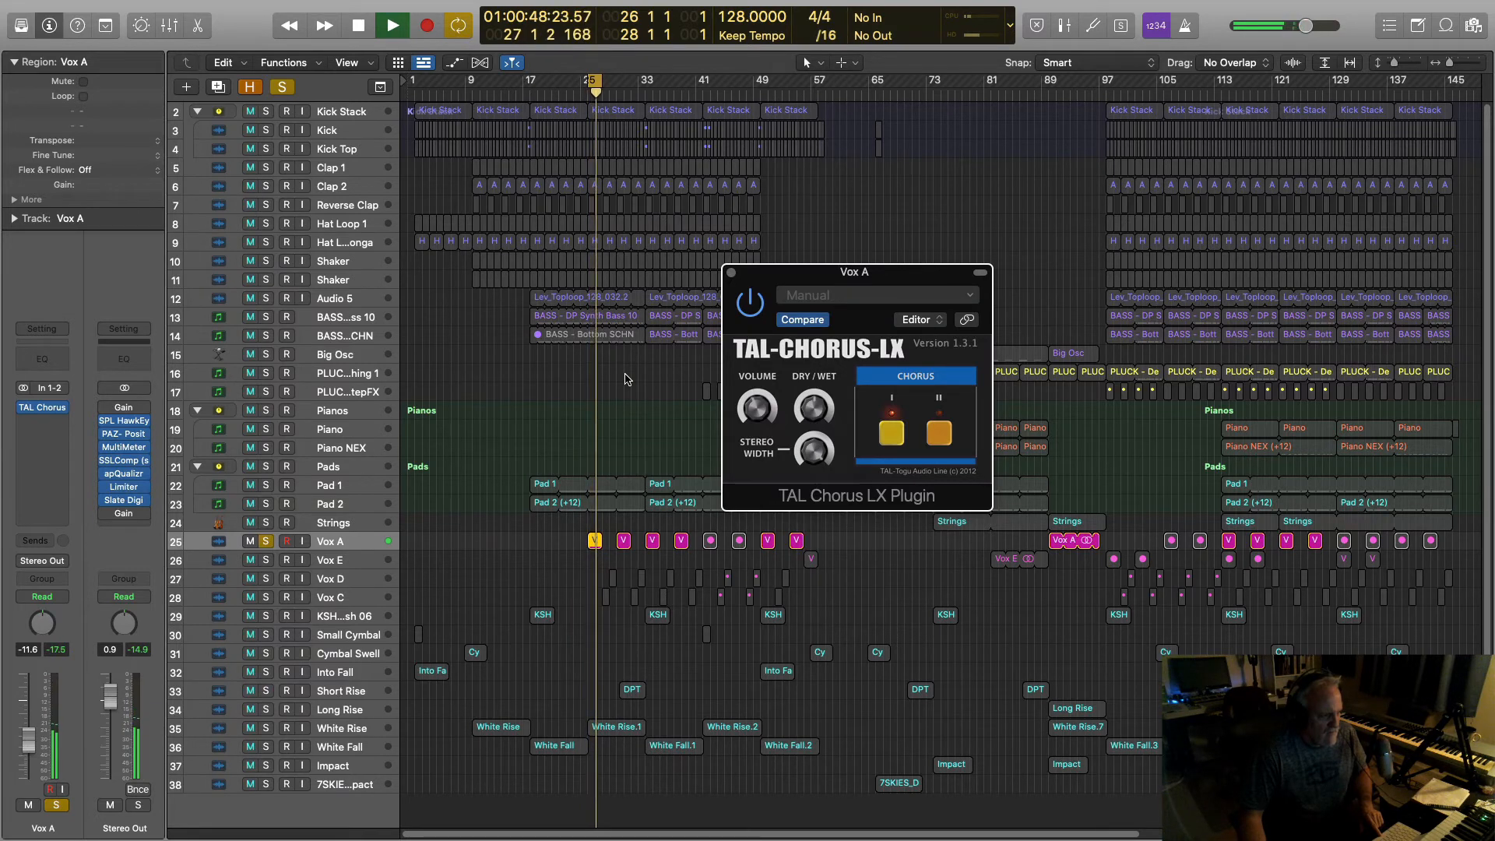
key("space")
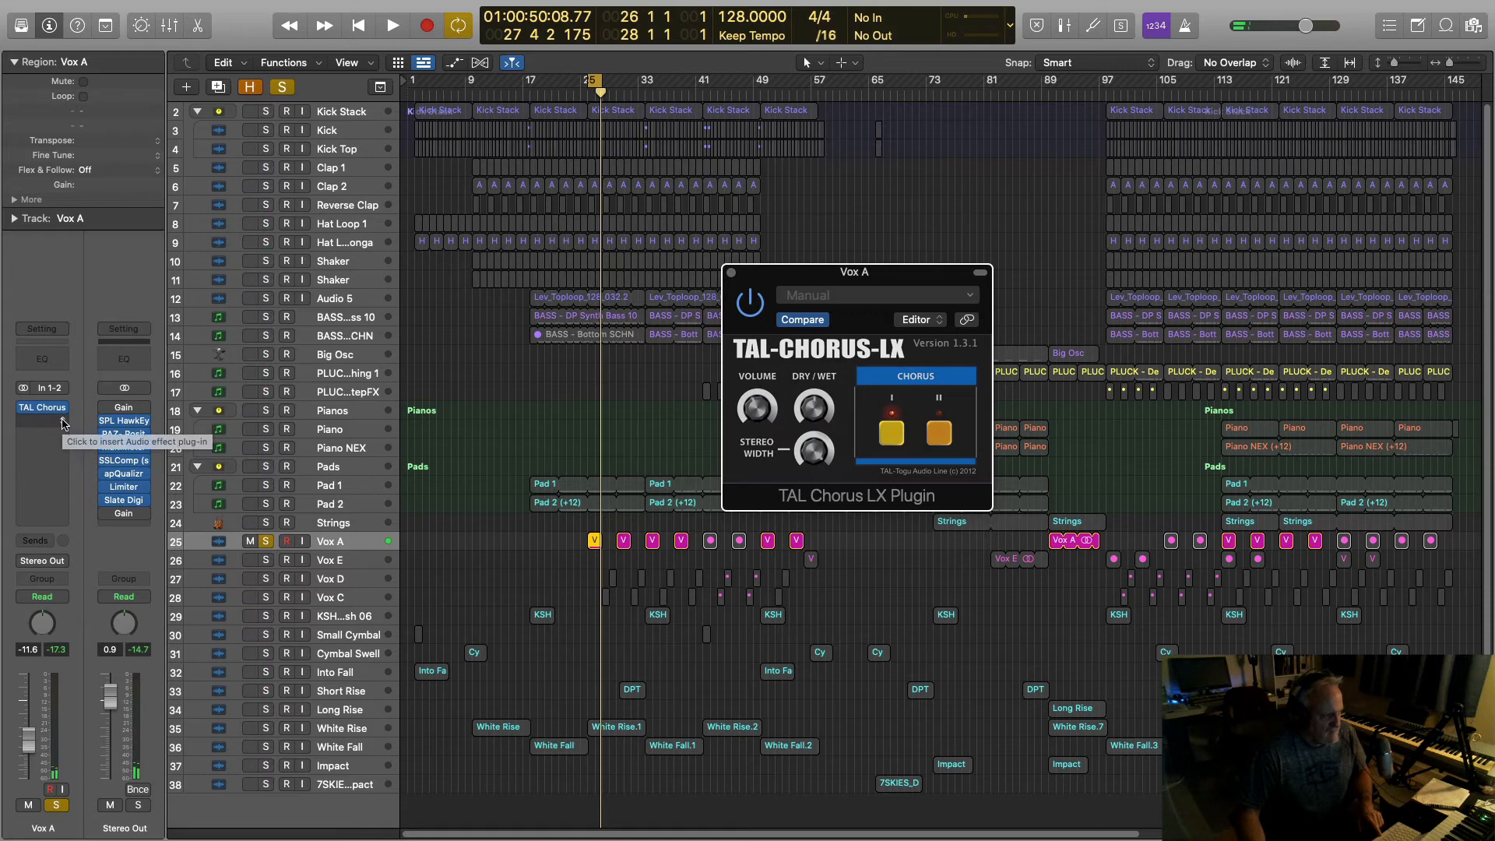
Step: Insert Waves Center (s) in the slot below TAL Chorus on Vox A
left_click(63, 424)
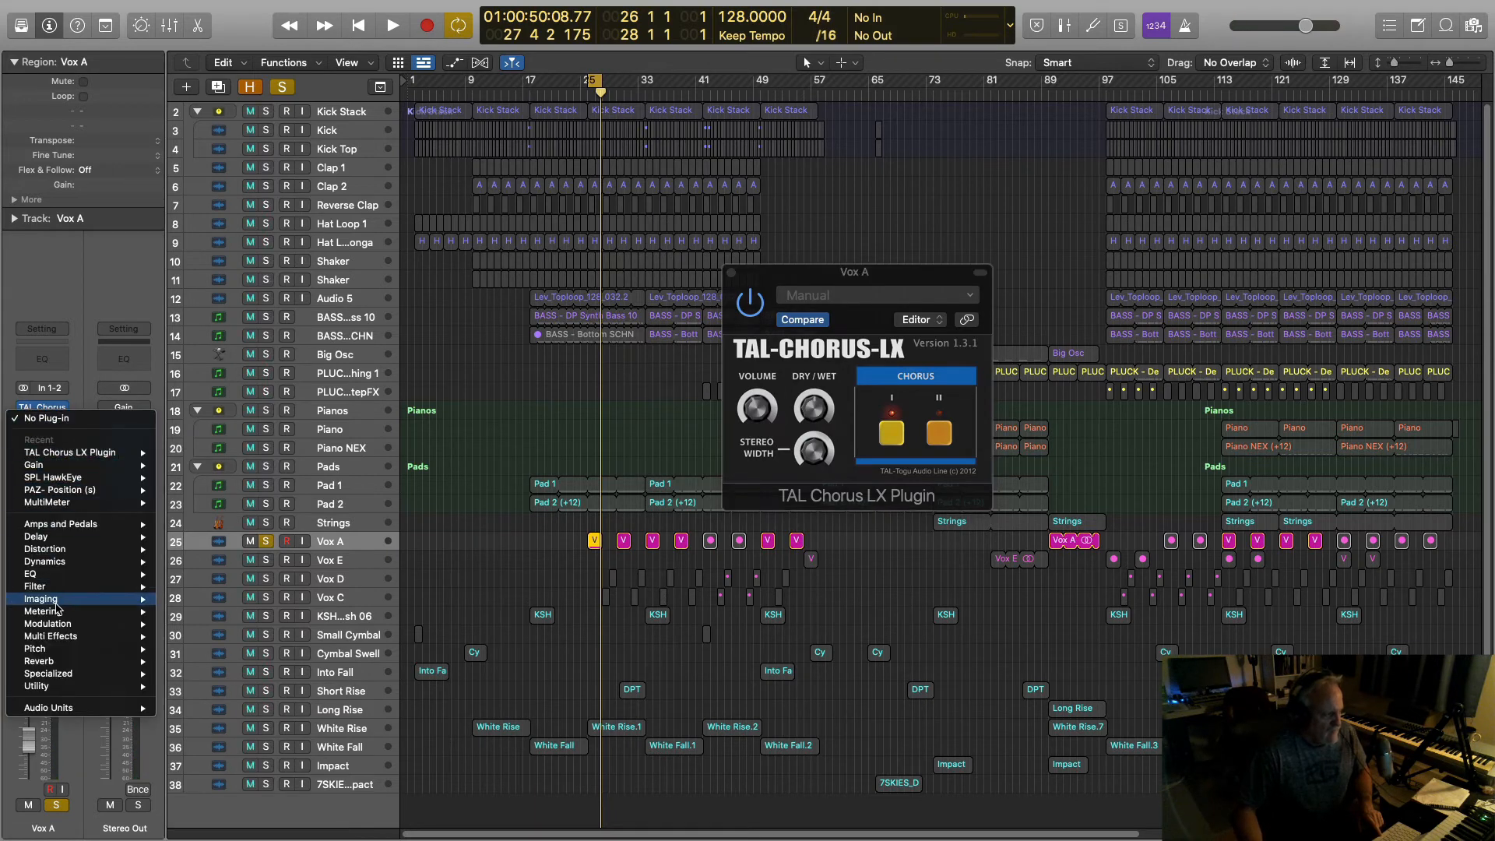
mouse_move(49, 708)
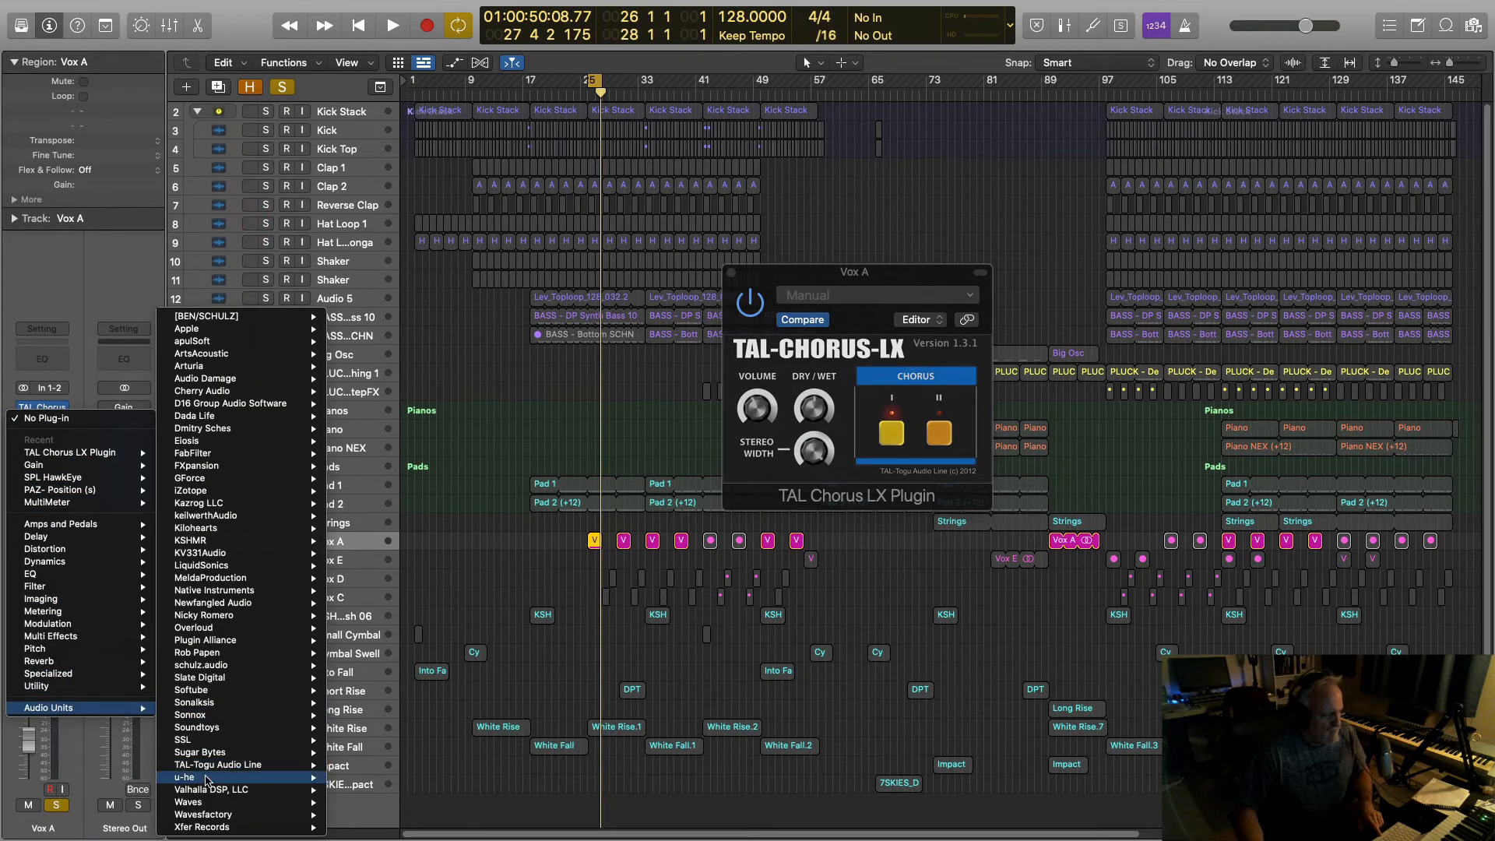
mouse_move(199, 804)
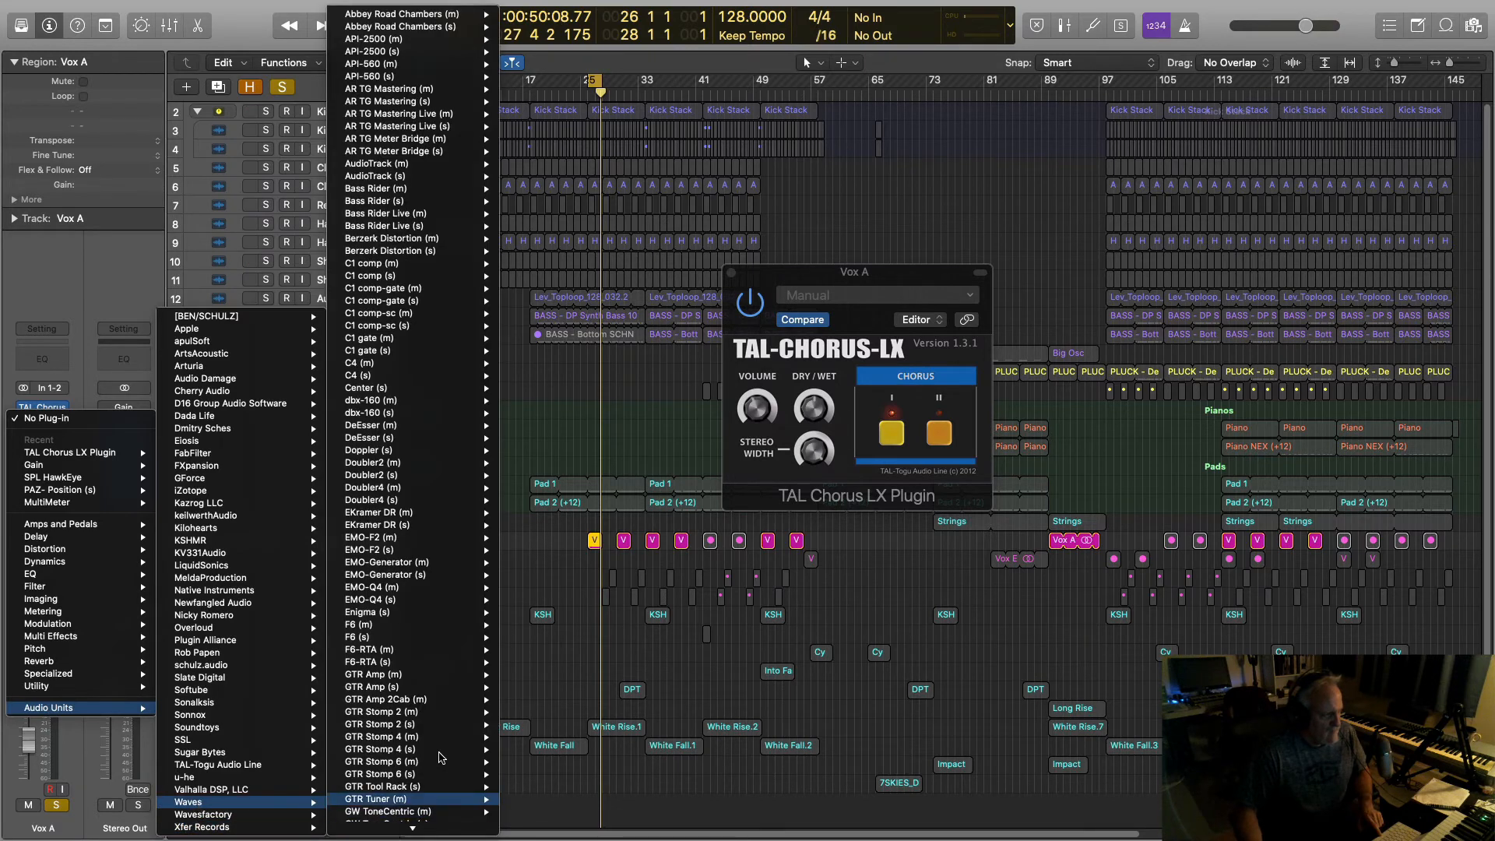
mouse_move(404, 141)
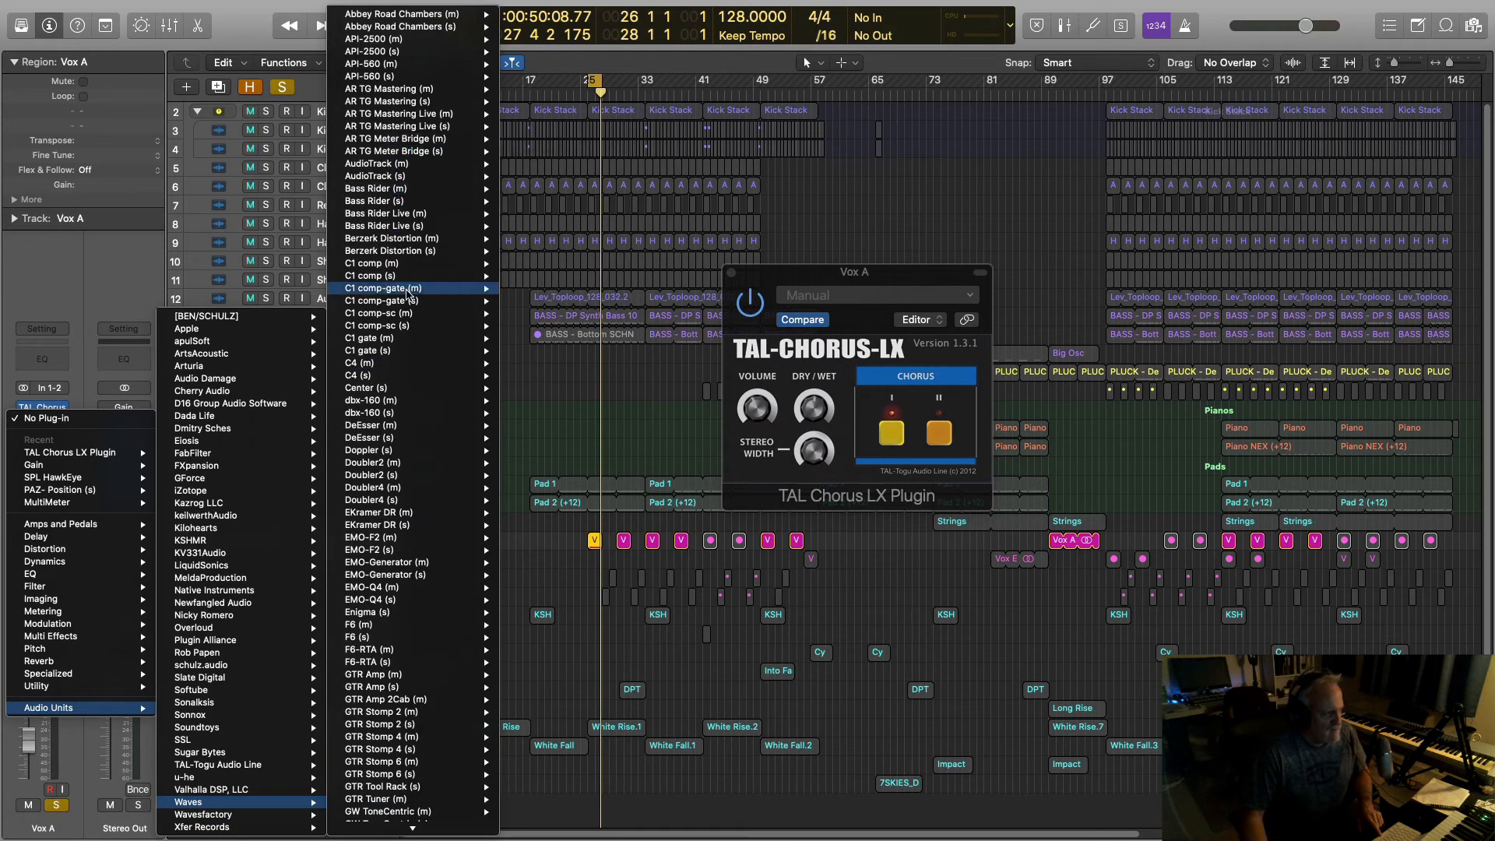
left_click(554, 386)
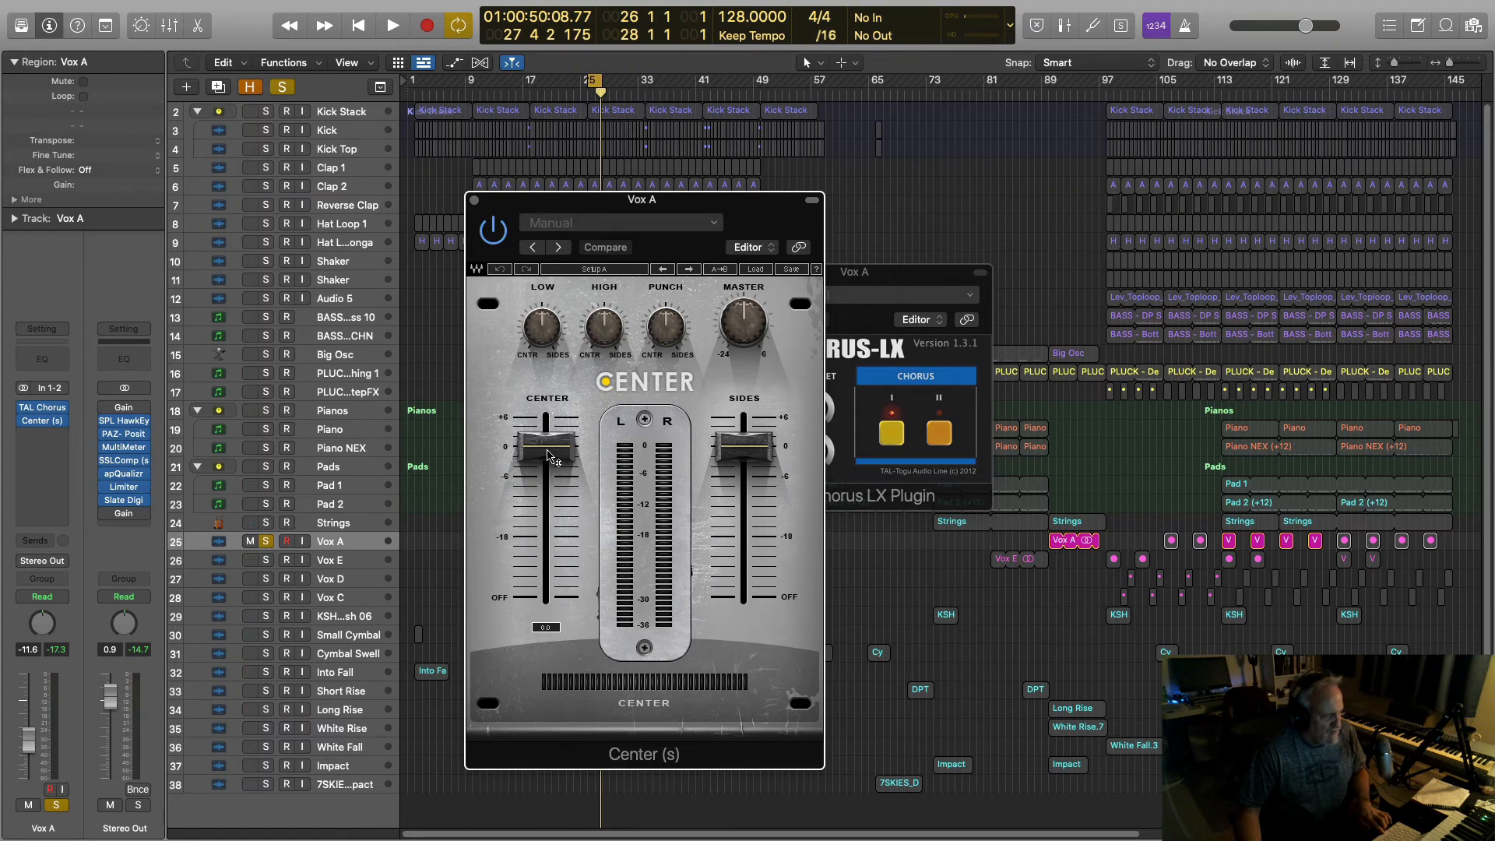
key("space")
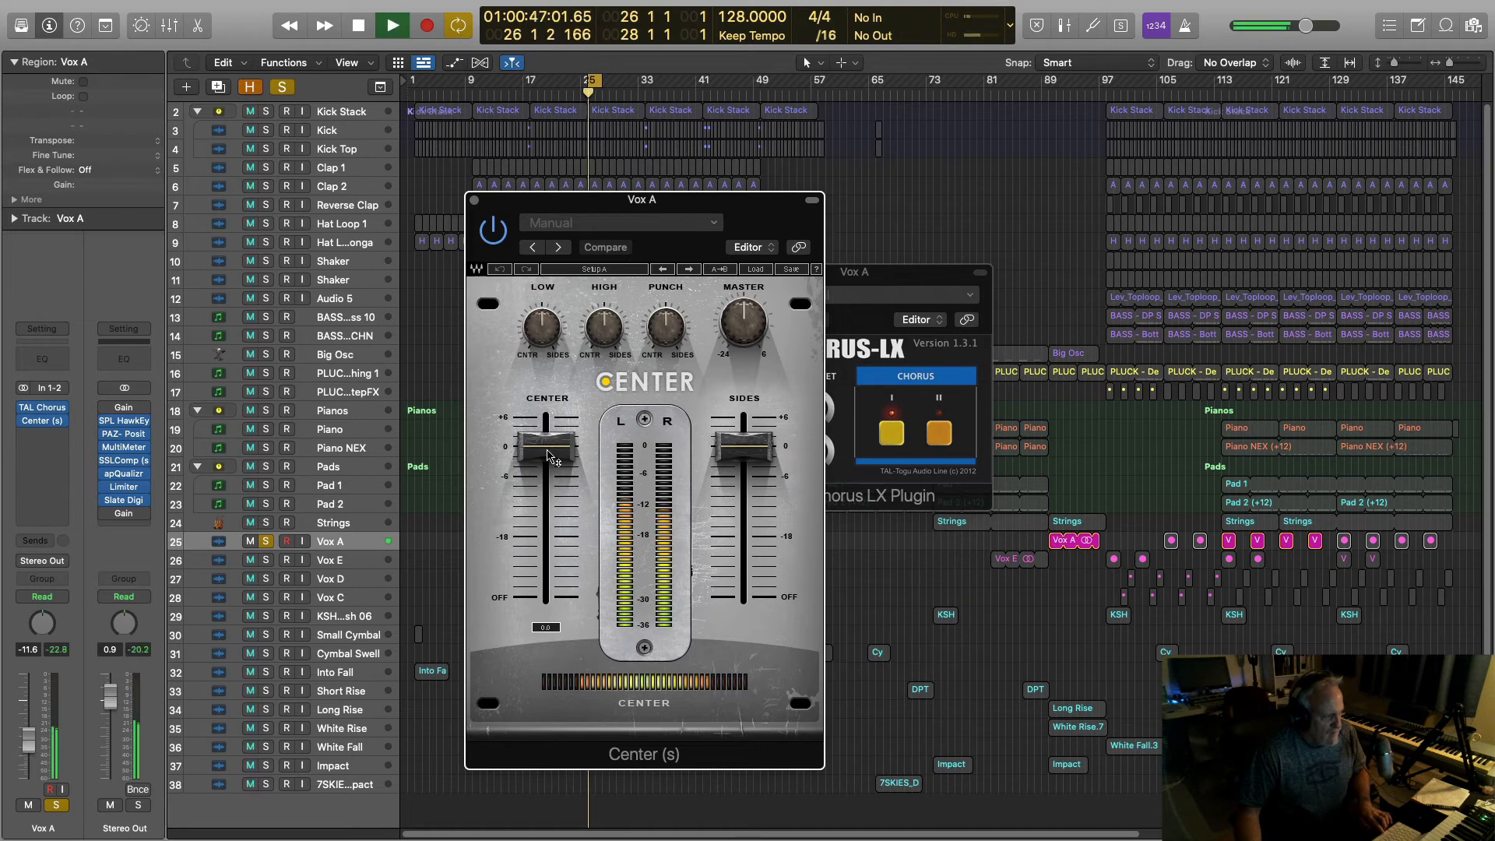
mouse_move(551, 456)
left_mouse_down()
mouse_move(547, 596)
mouse_move(547, 449)
left_mouse_up()
key("space")
key("space")
key("space")
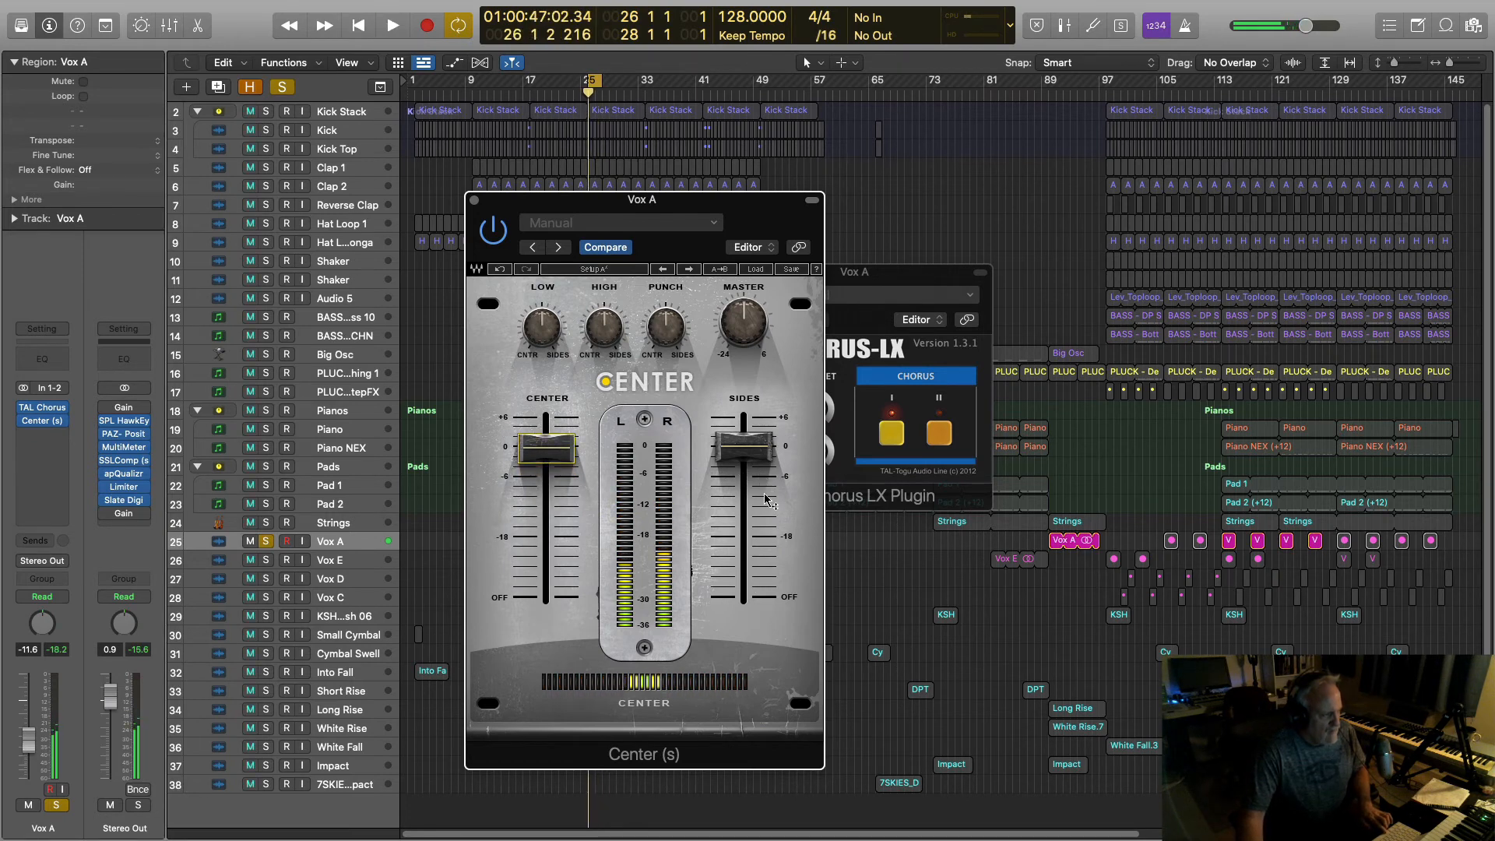
mouse_move(745, 454)
left_mouse_down()
mouse_move(745, 597)
mouse_move(745, 487)
mouse_move(761, 471)
left_mouse_up()
left_click(759, 469, "alt")
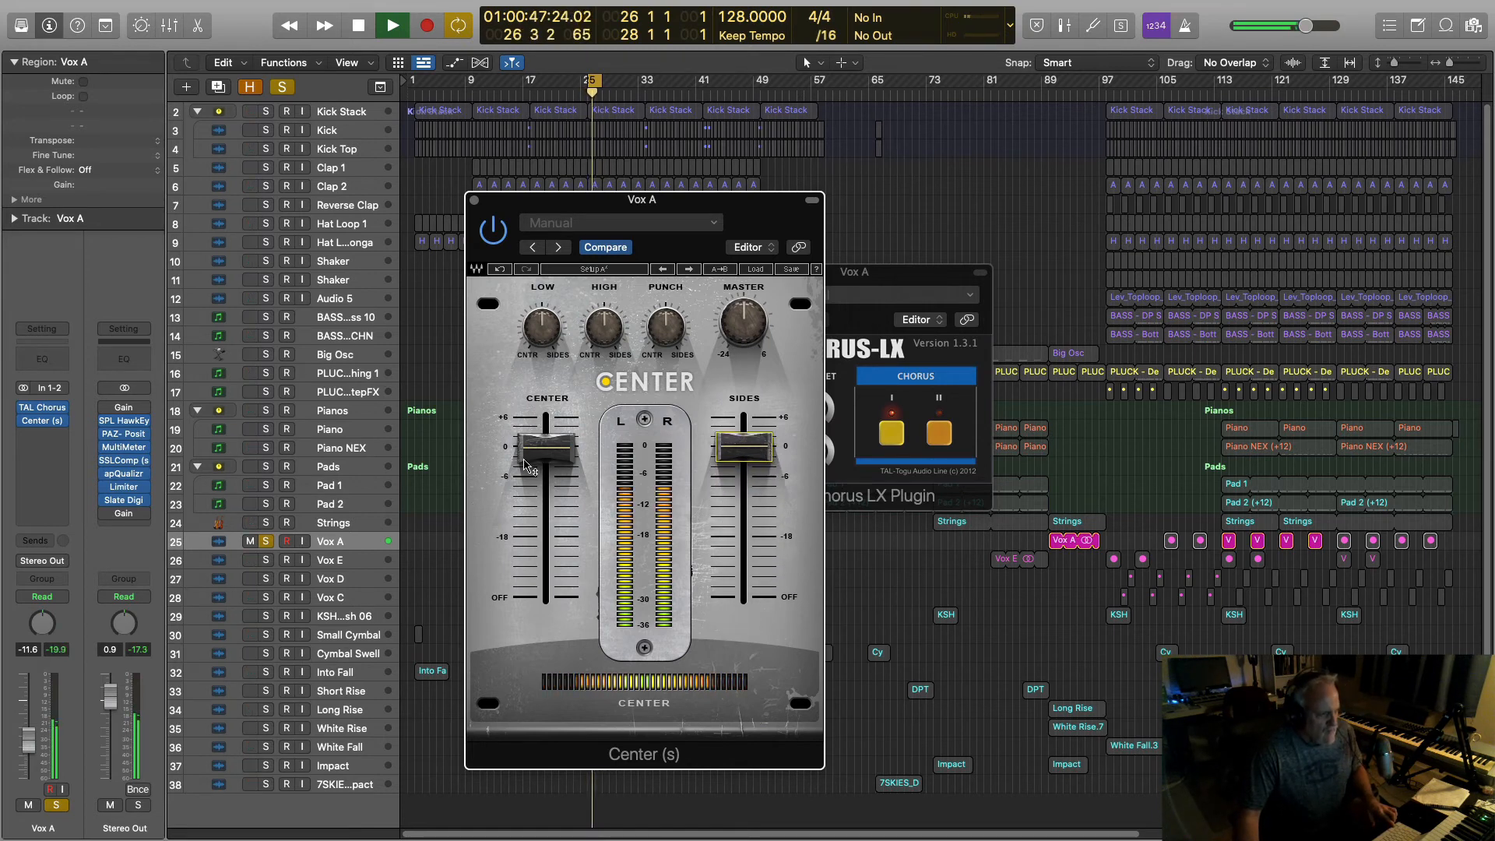
left_click(549, 450, "alt")
key("space")
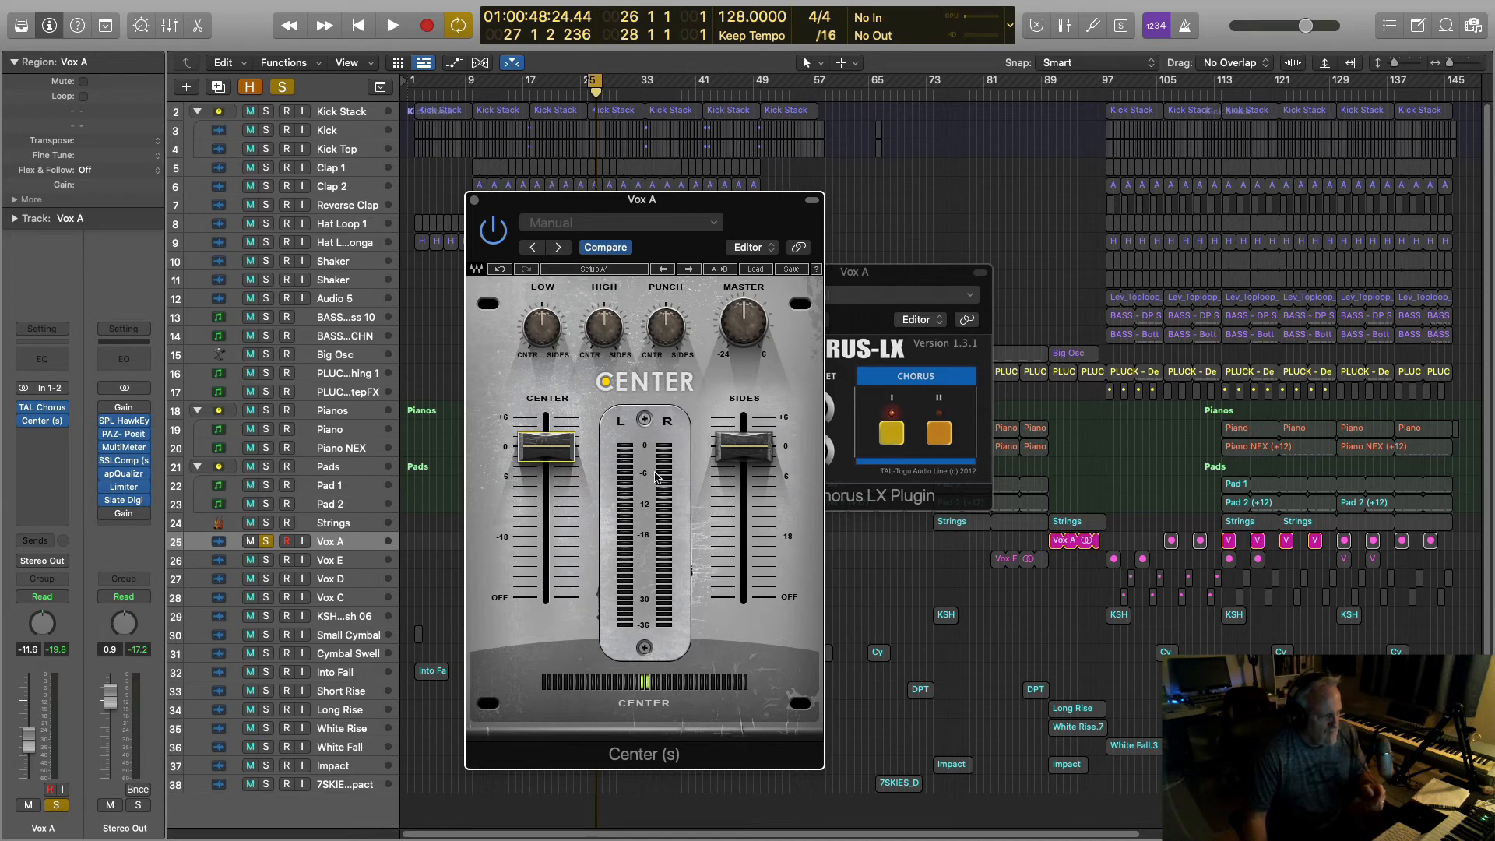
mouse_move(547, 457)
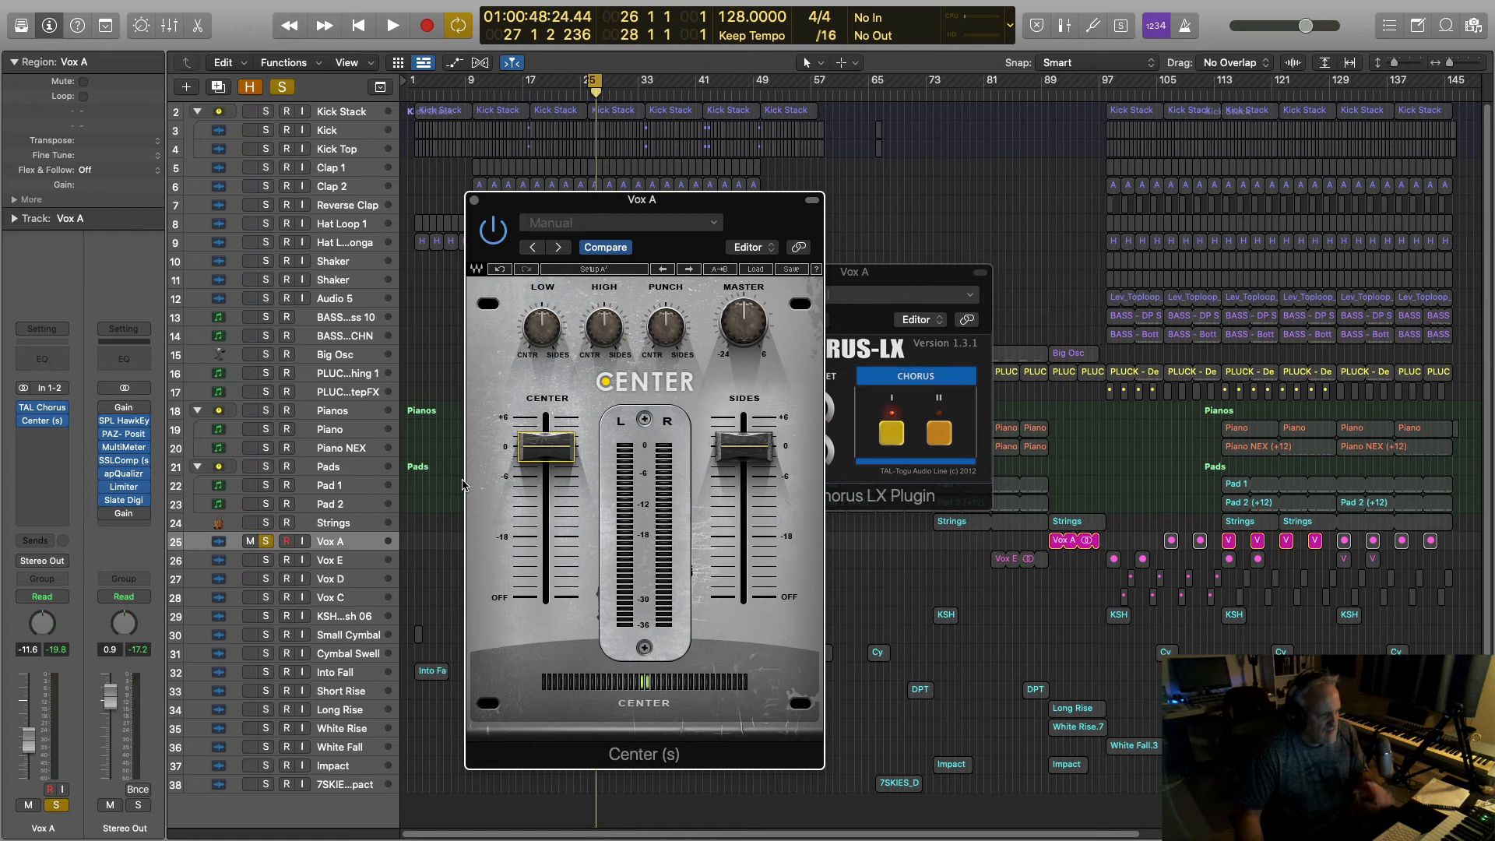
Step: Close the Center and TAL Chorus windows and play Vox A through the Tremolo
left_click(474, 201)
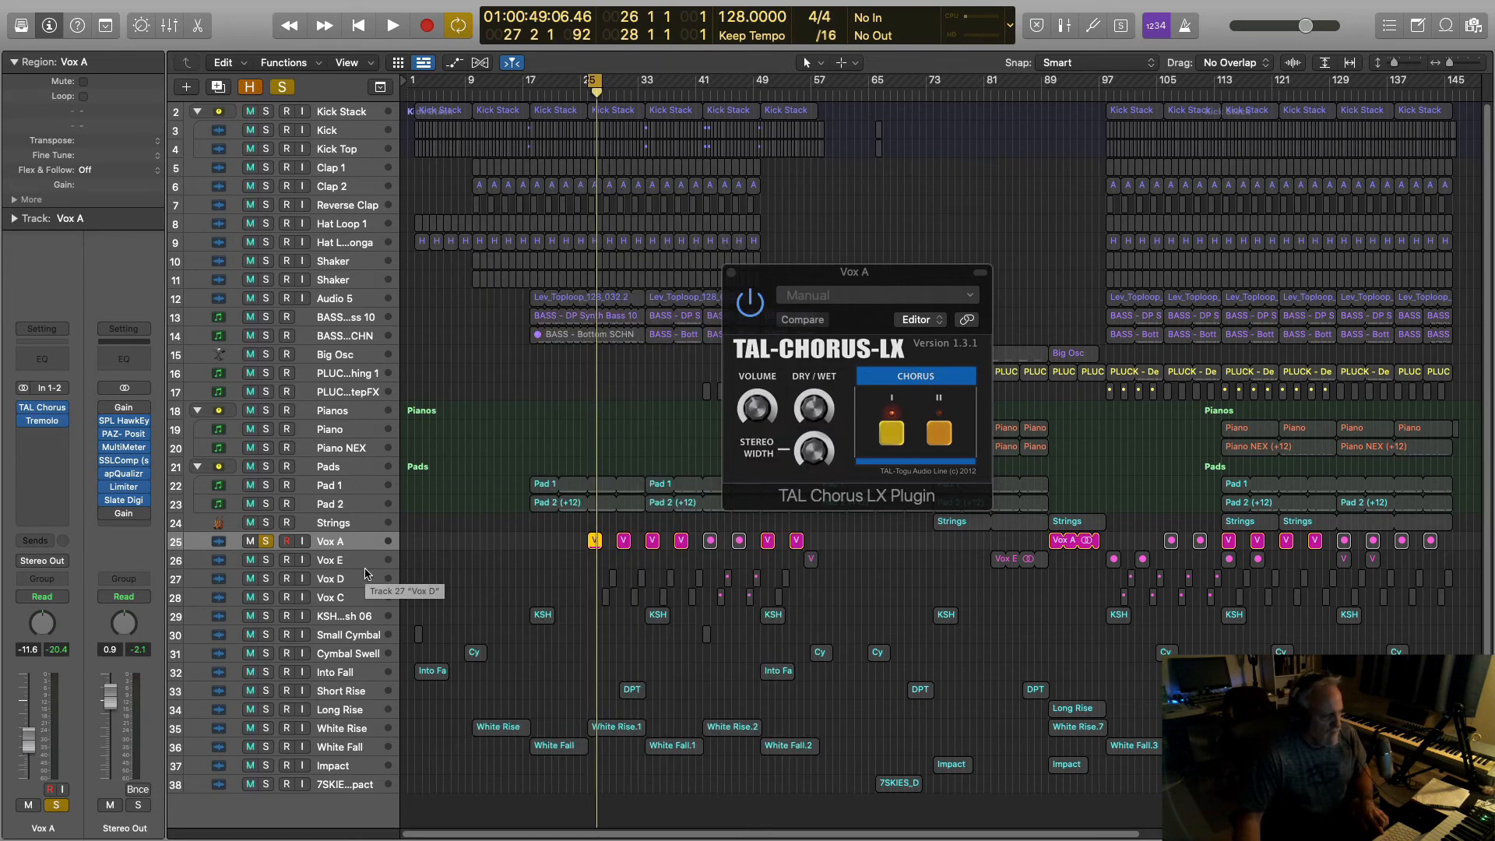
left_click(731, 273)
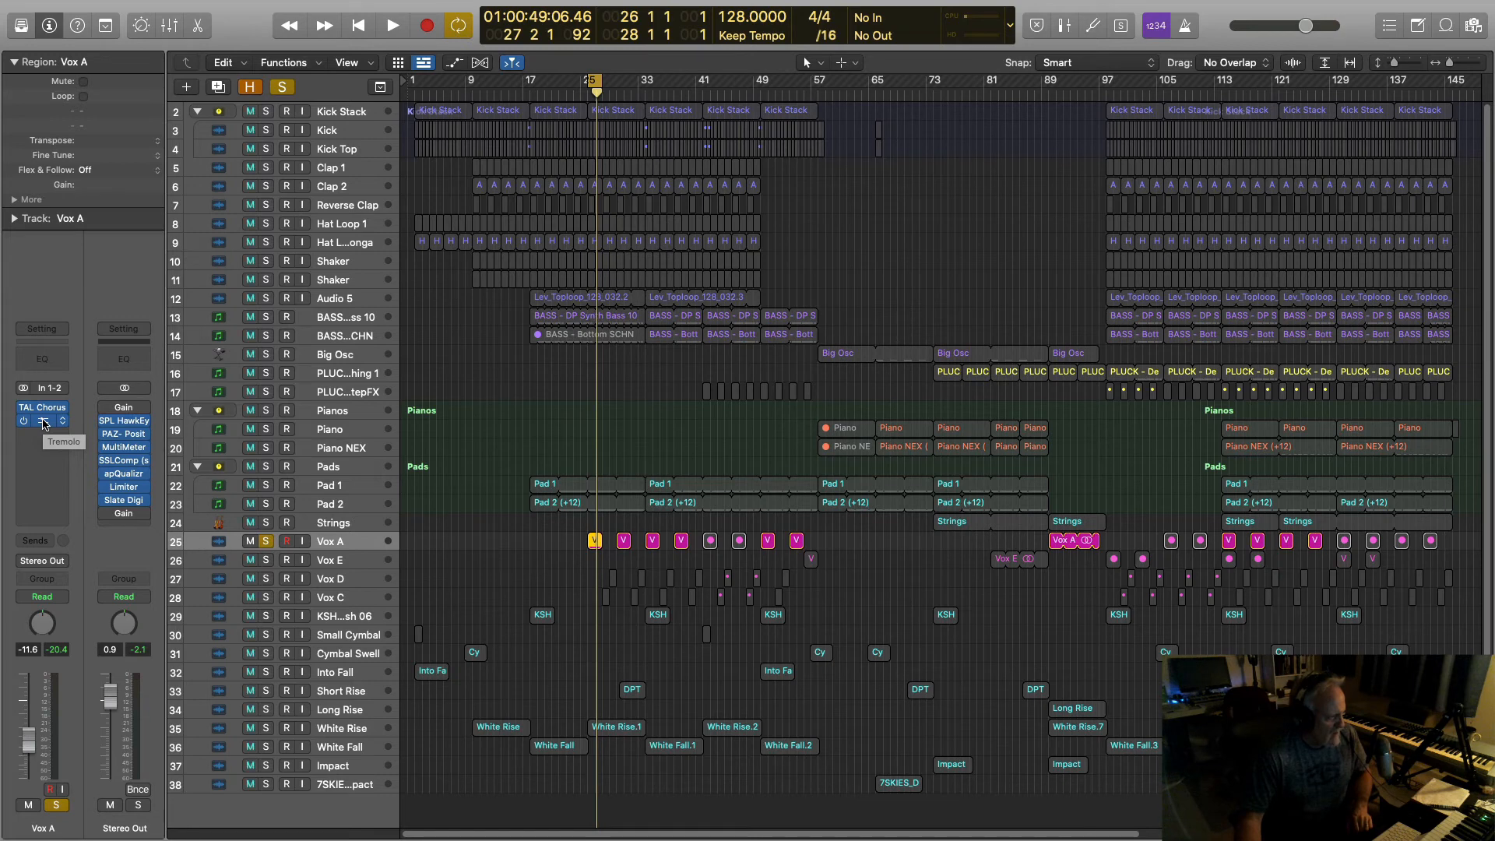
left_click(43, 422)
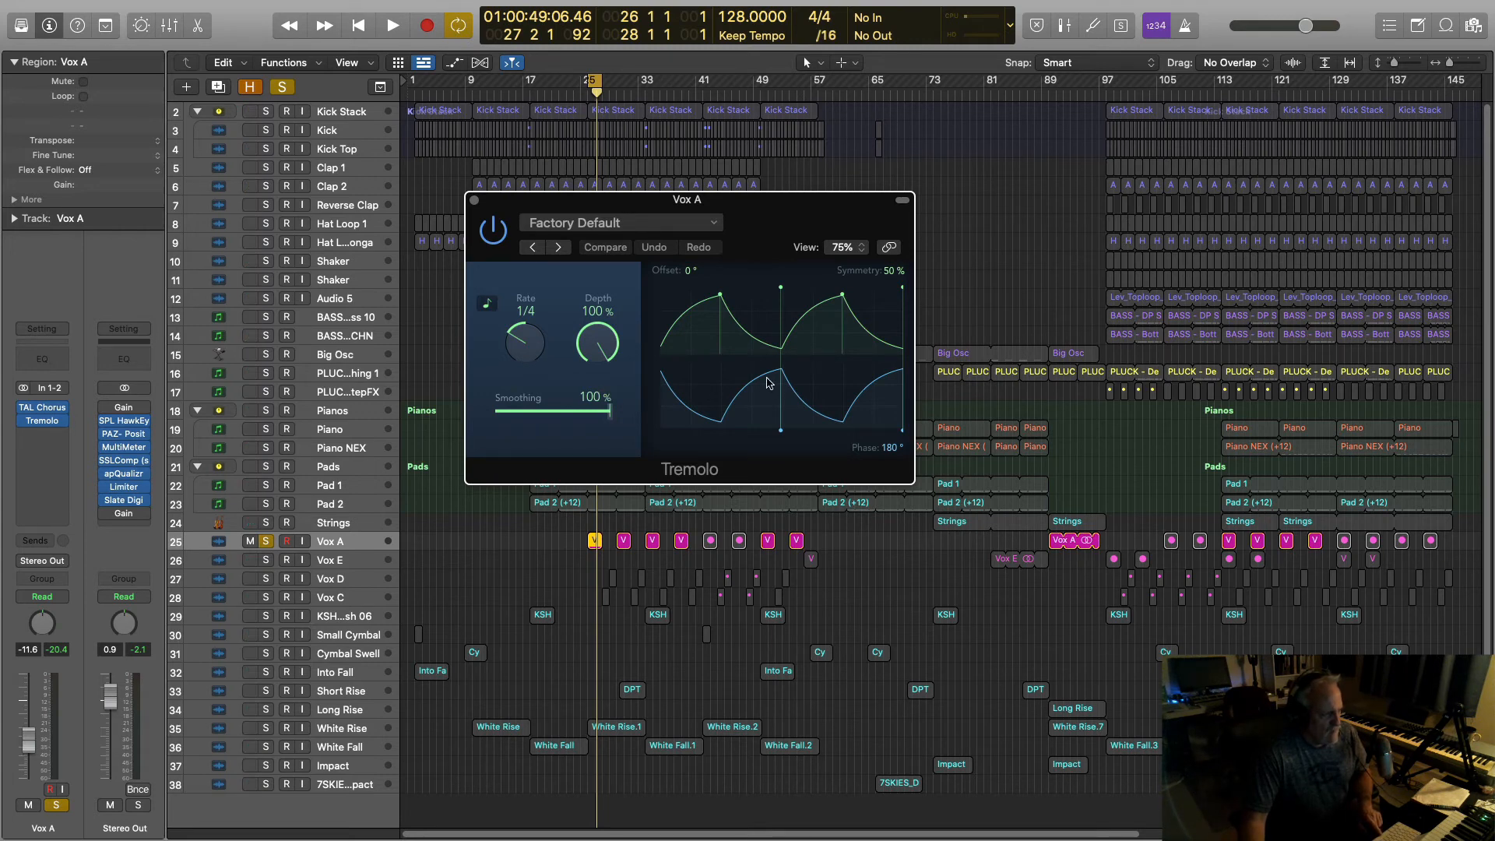
key("space")
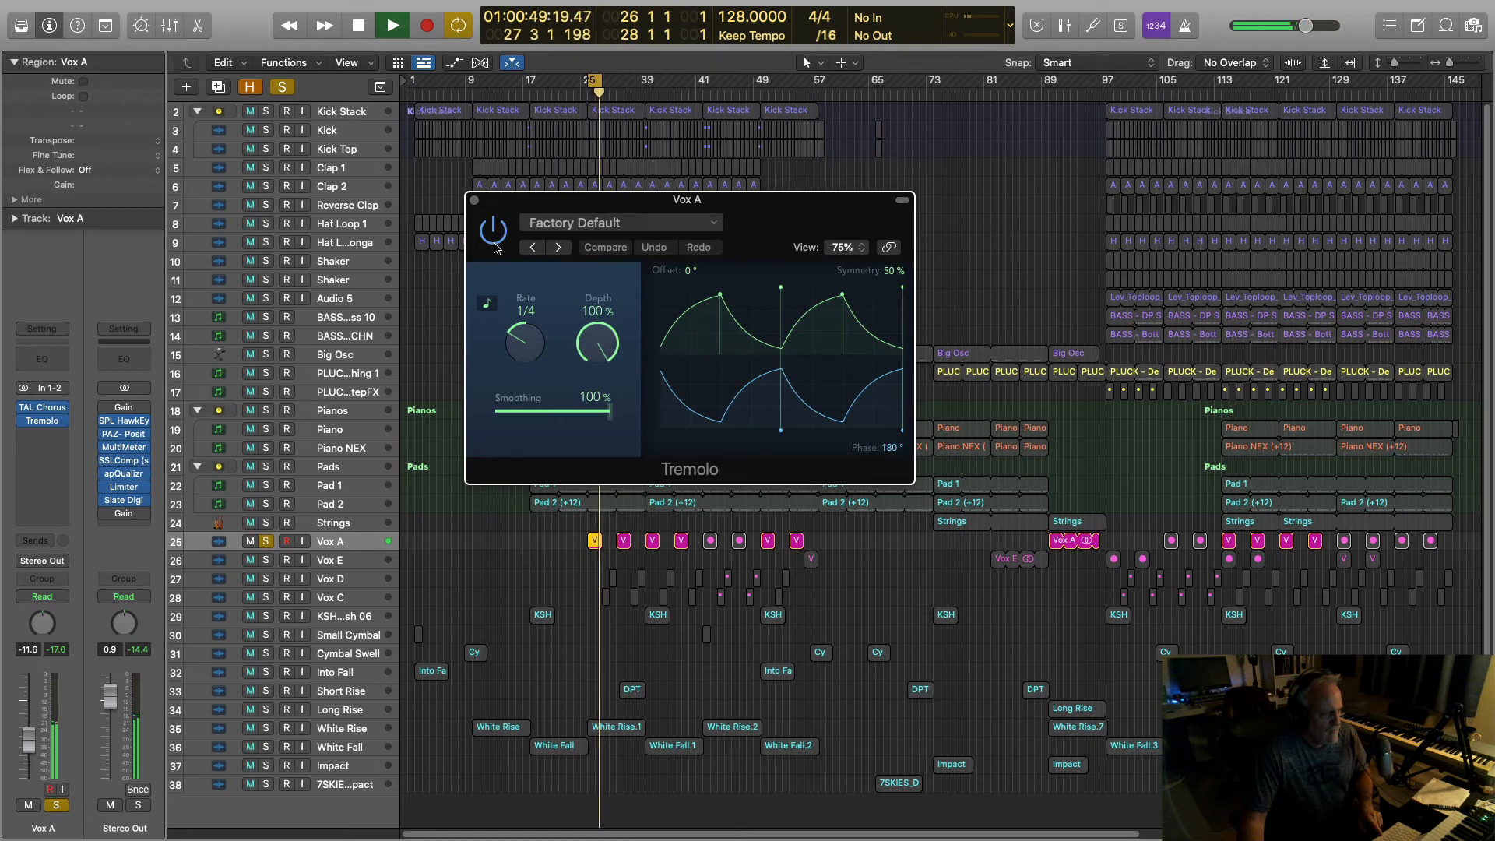
key("space")
Step: Try Tremolo rates 1/2, 1 bar and 1/2t during playback, settling on 1 bar
left_click_drag(517, 339, 514, 347)
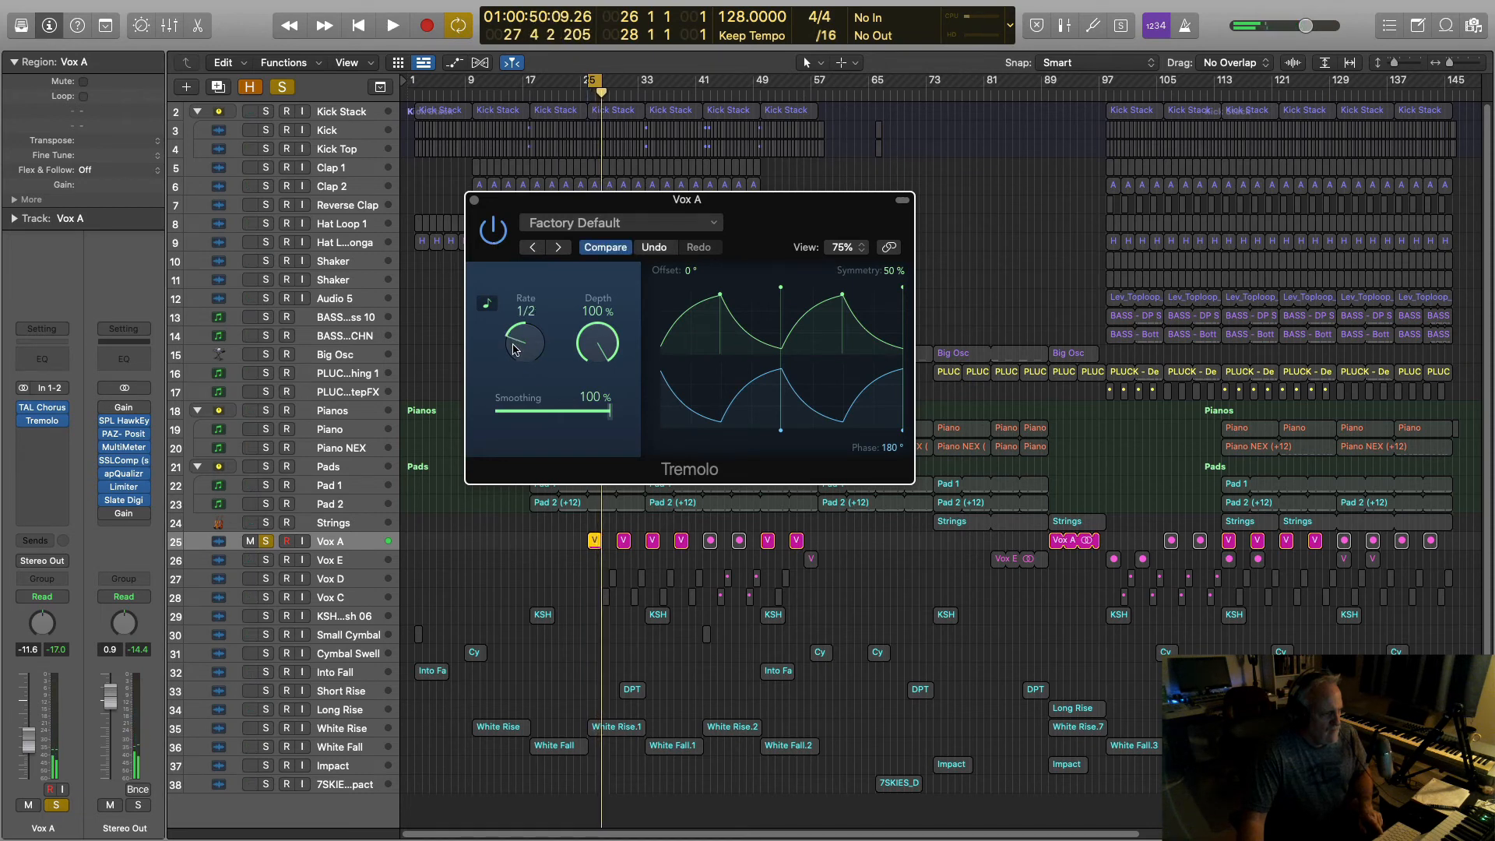
key("space")
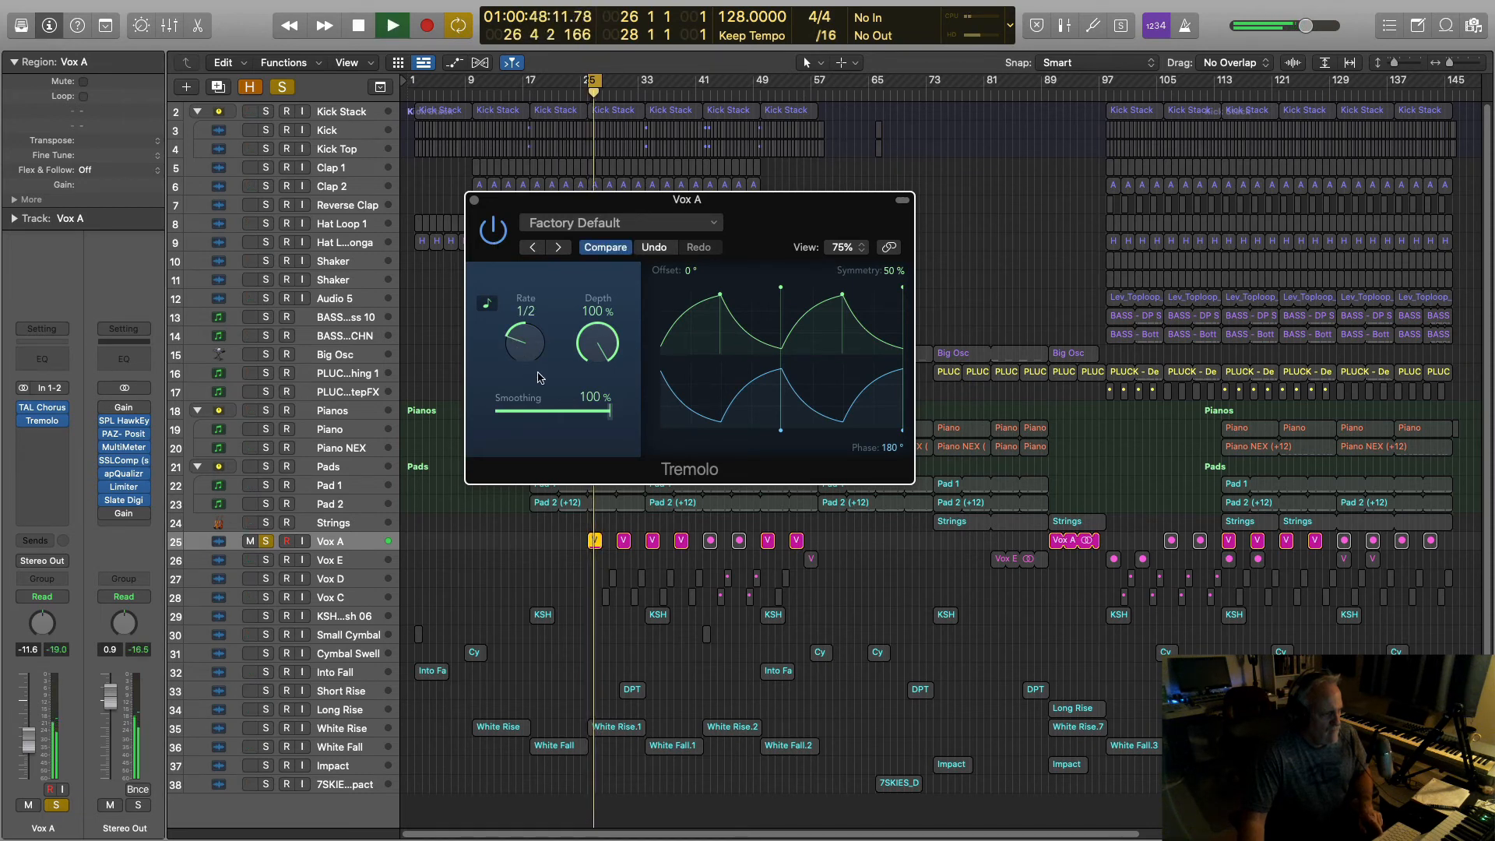
left_click_drag(520, 351, 519, 360)
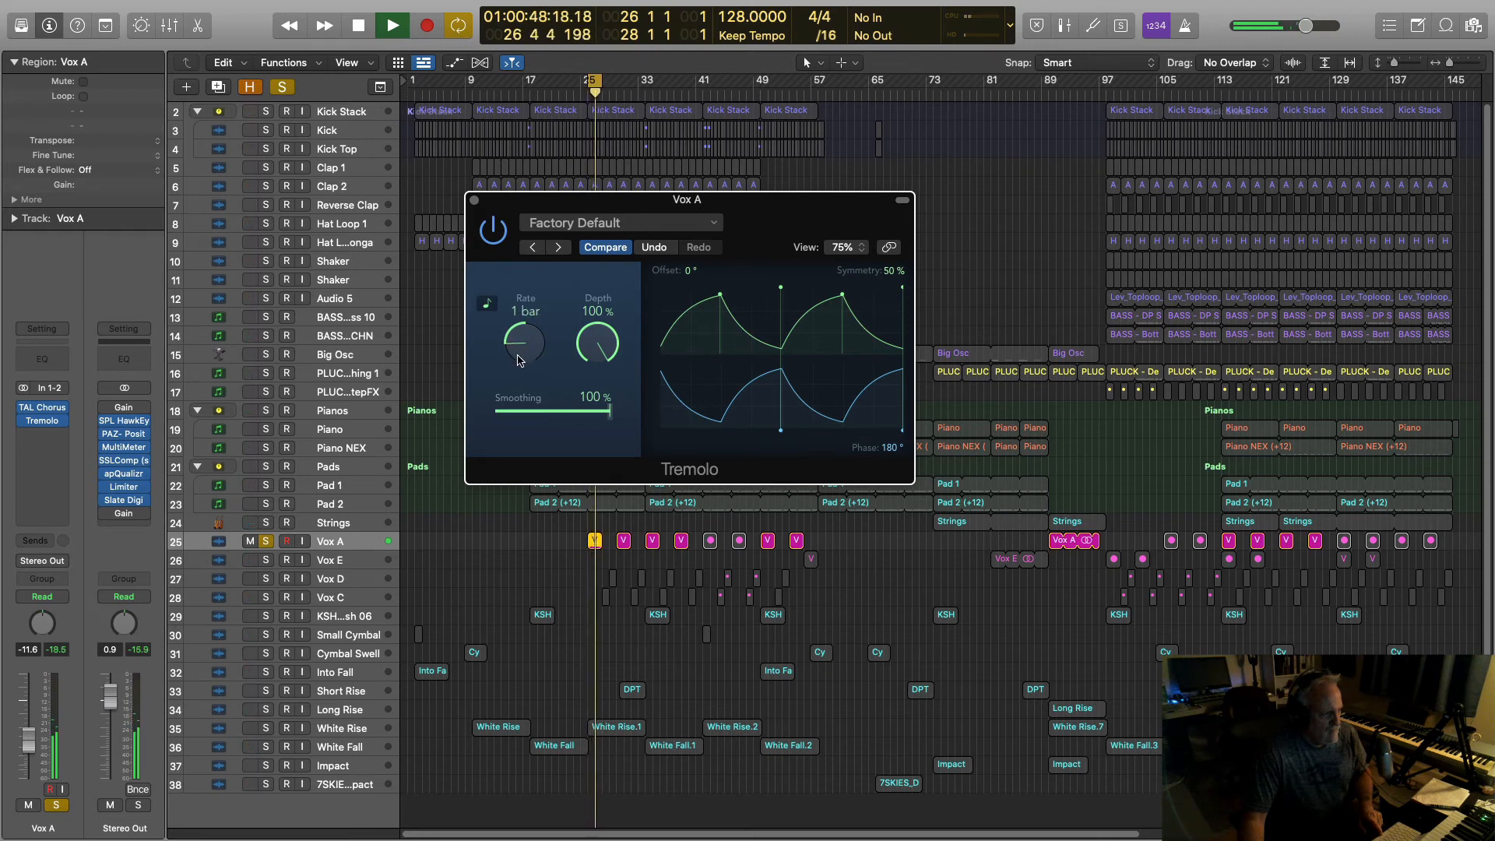
key("space")
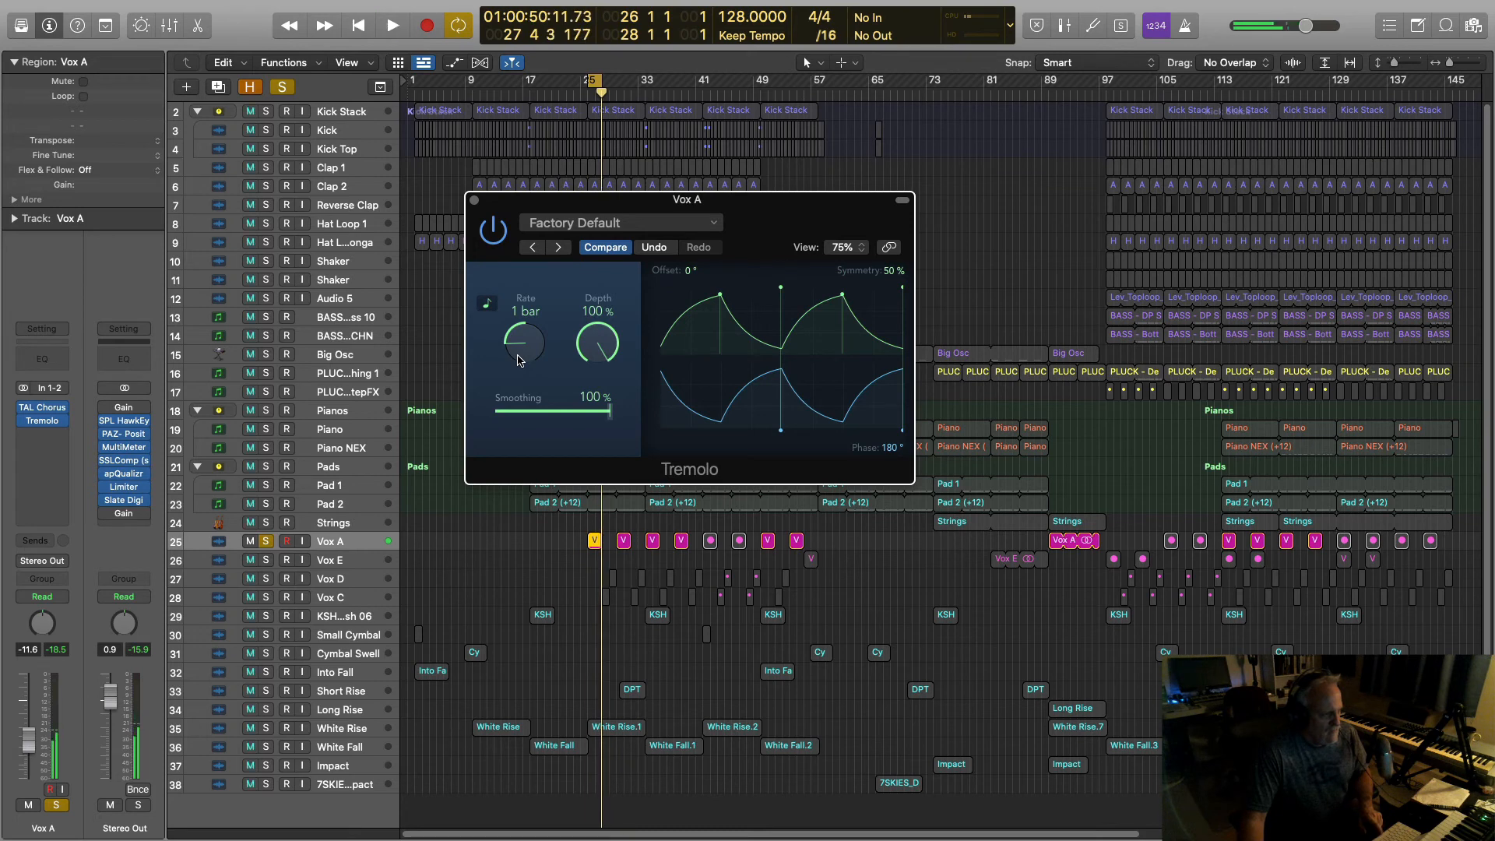
key("space")
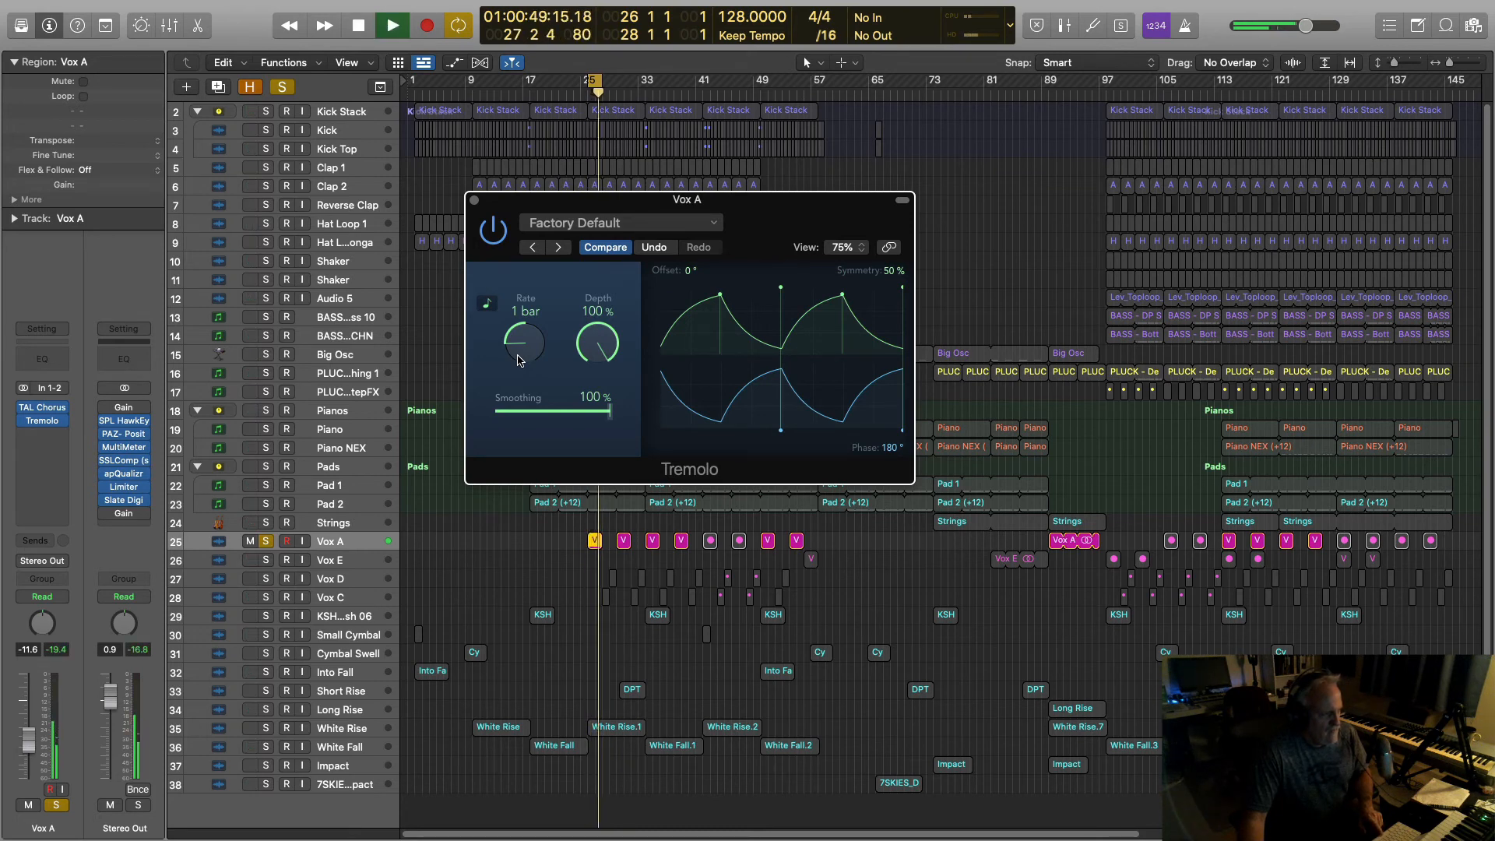
key("space")
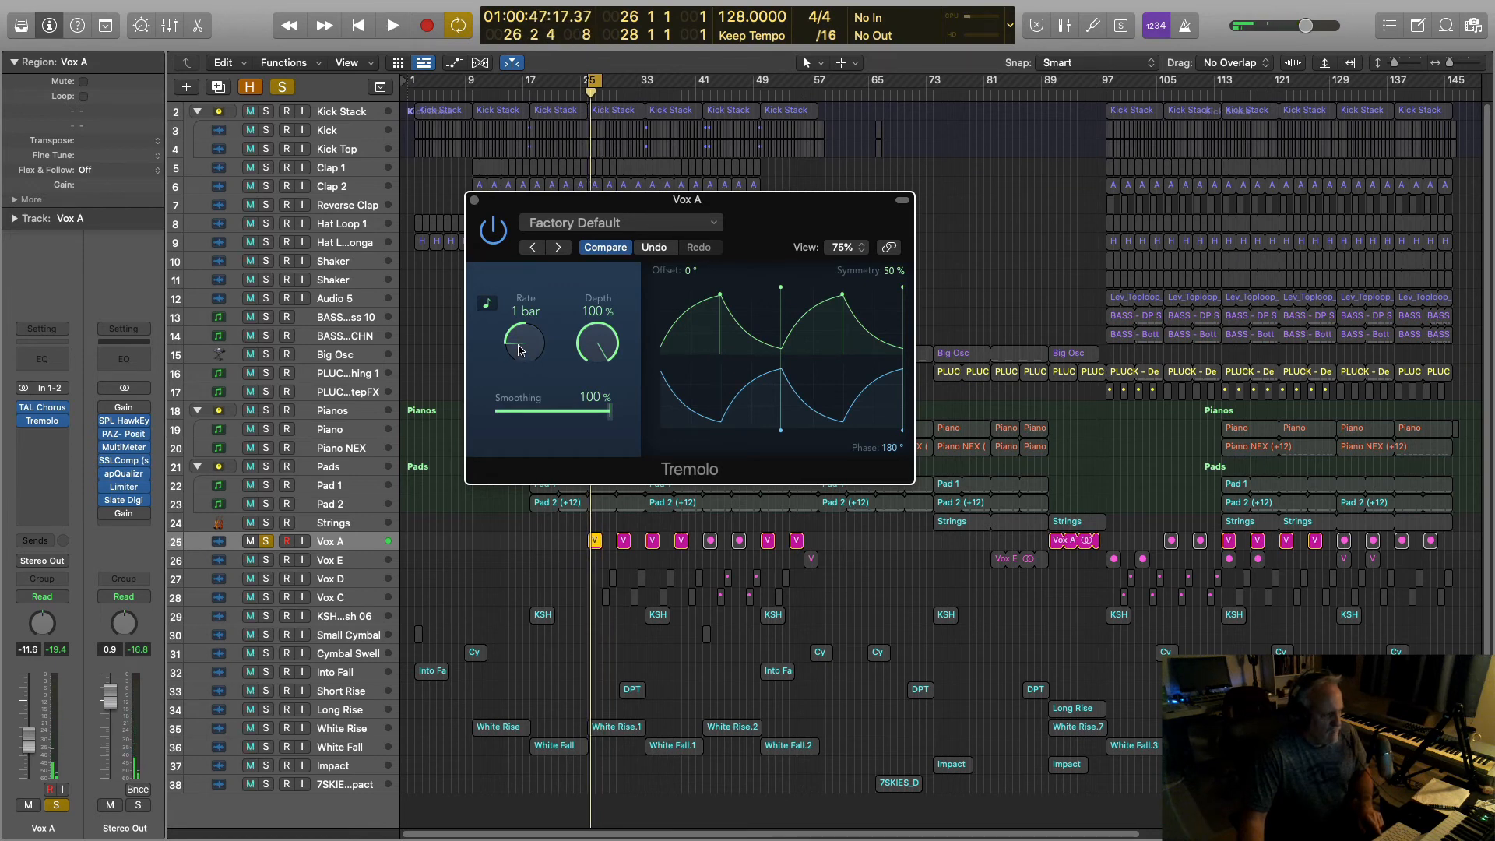
left_click_drag(520, 350, 521, 333)
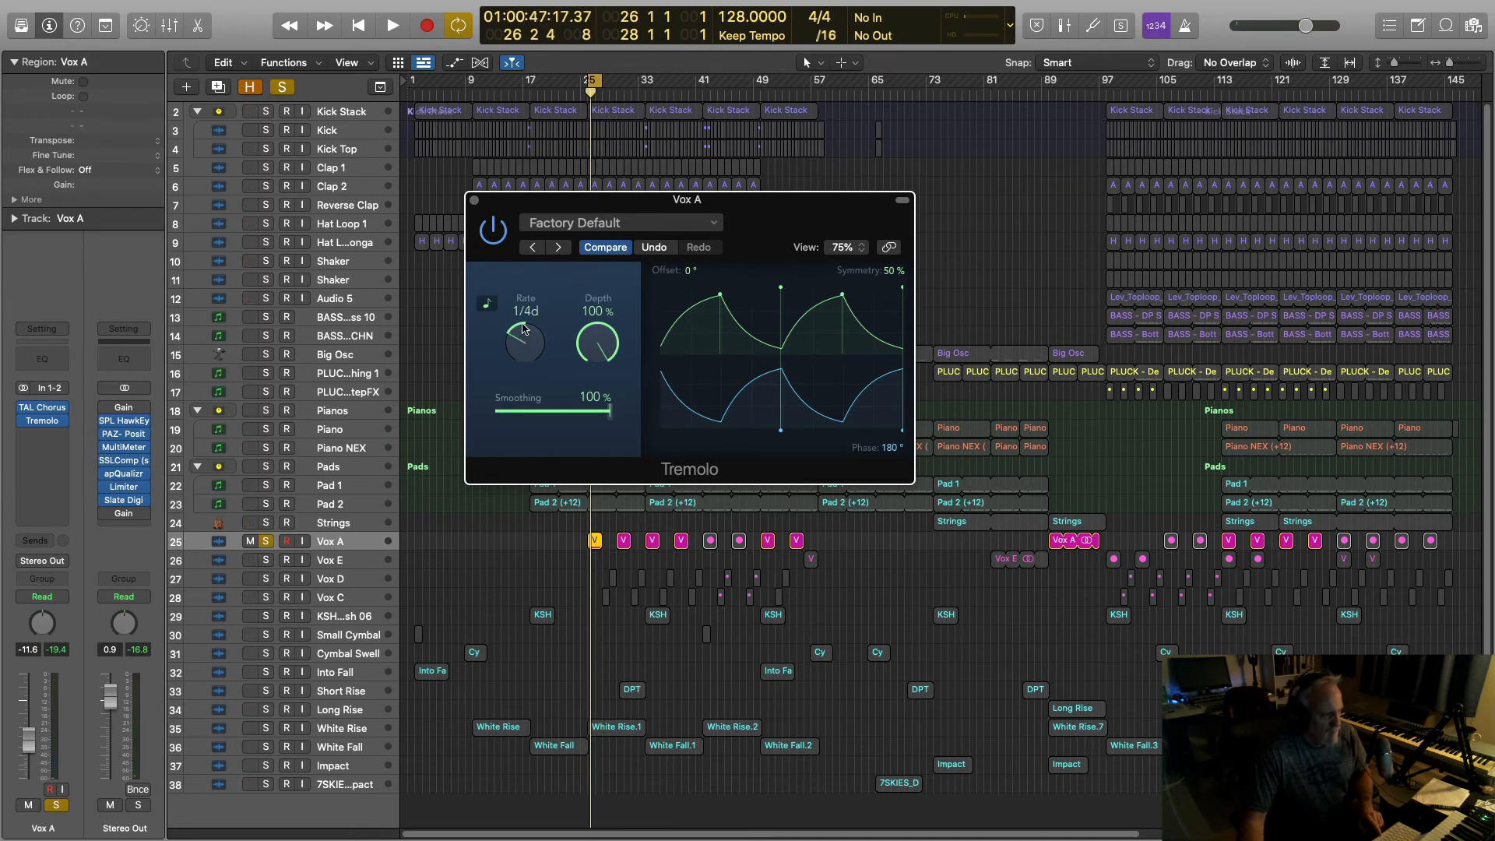
key("space")
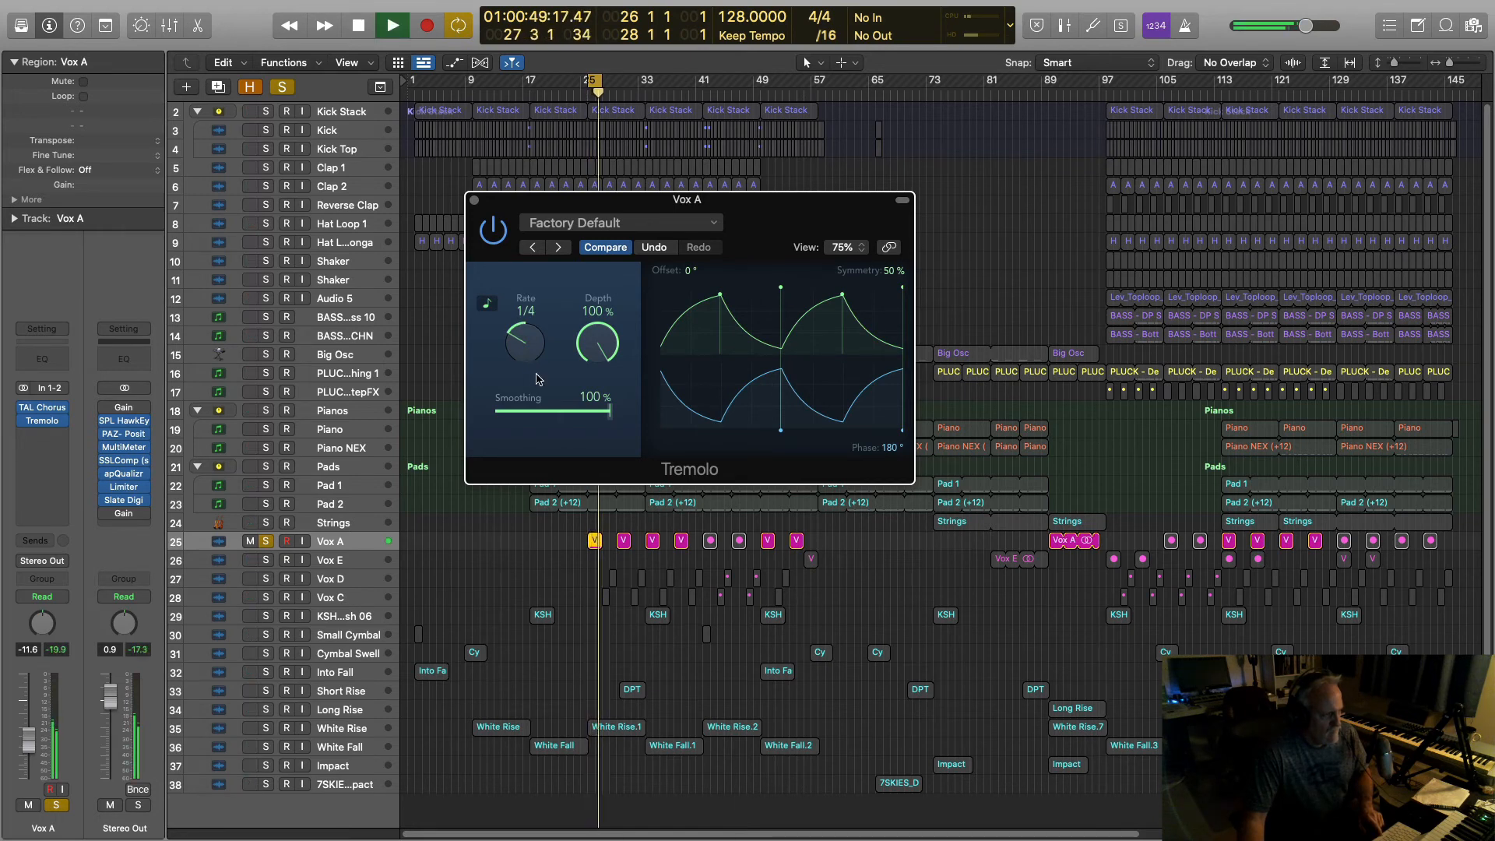
key("space")
left_click_drag(515, 342, 514, 366)
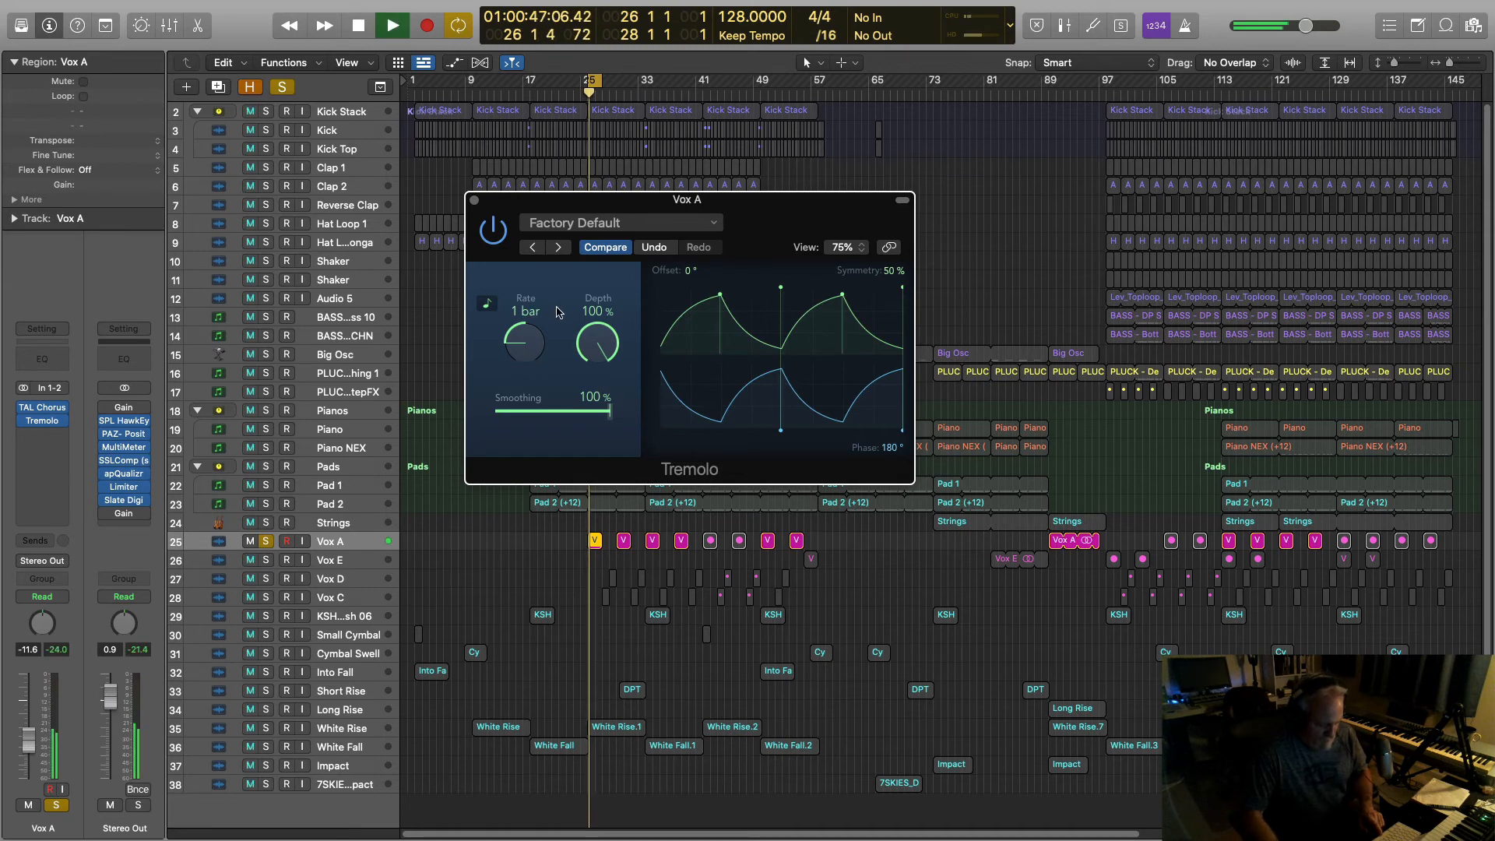
key("super+w")
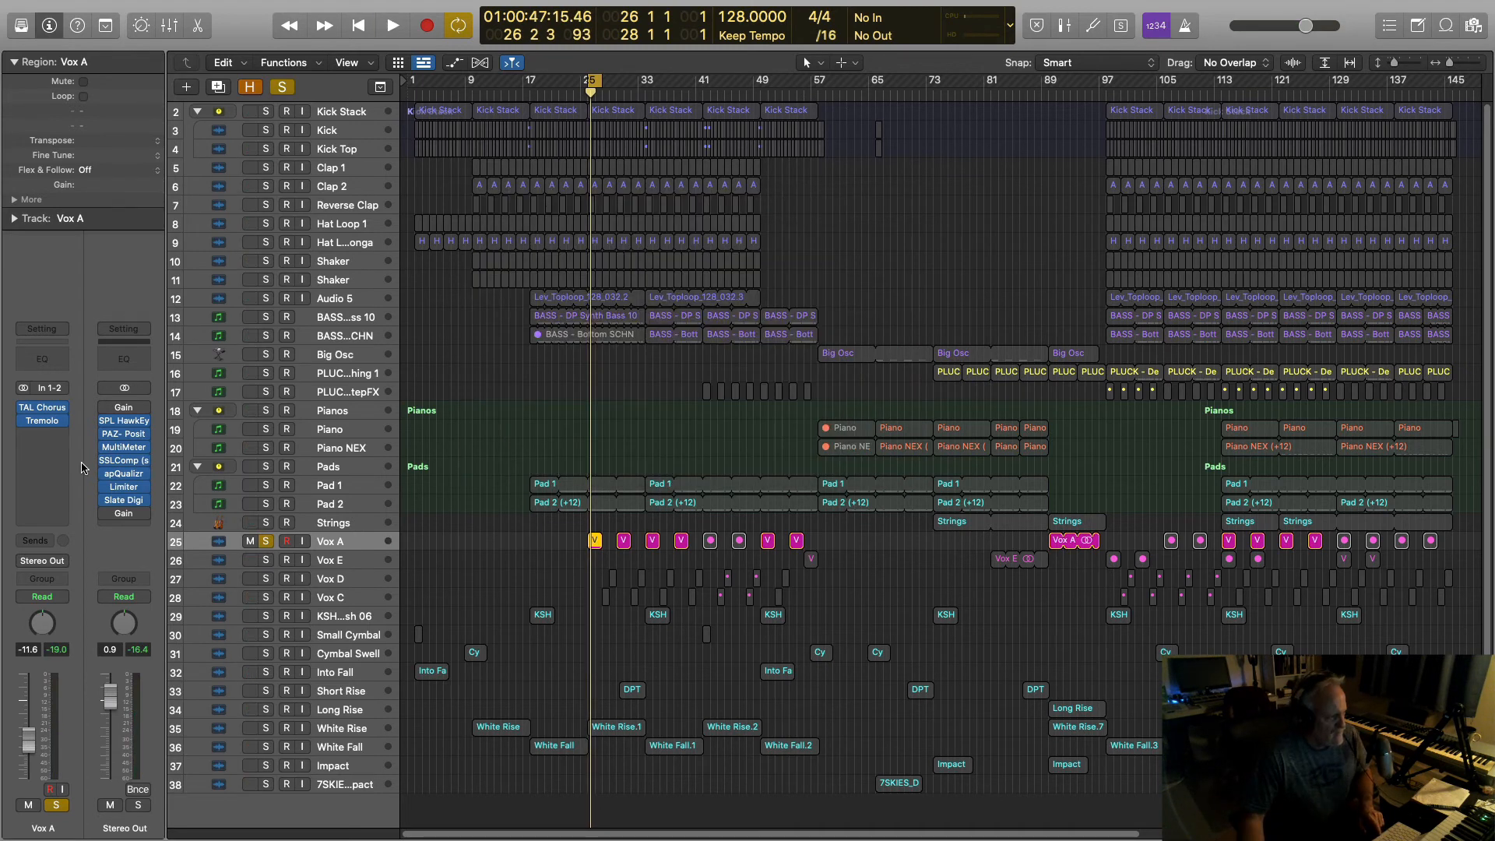
Step: Replace the Tremolo on Vox A with a stereo Waves S1 Imager
left_click(65, 421)
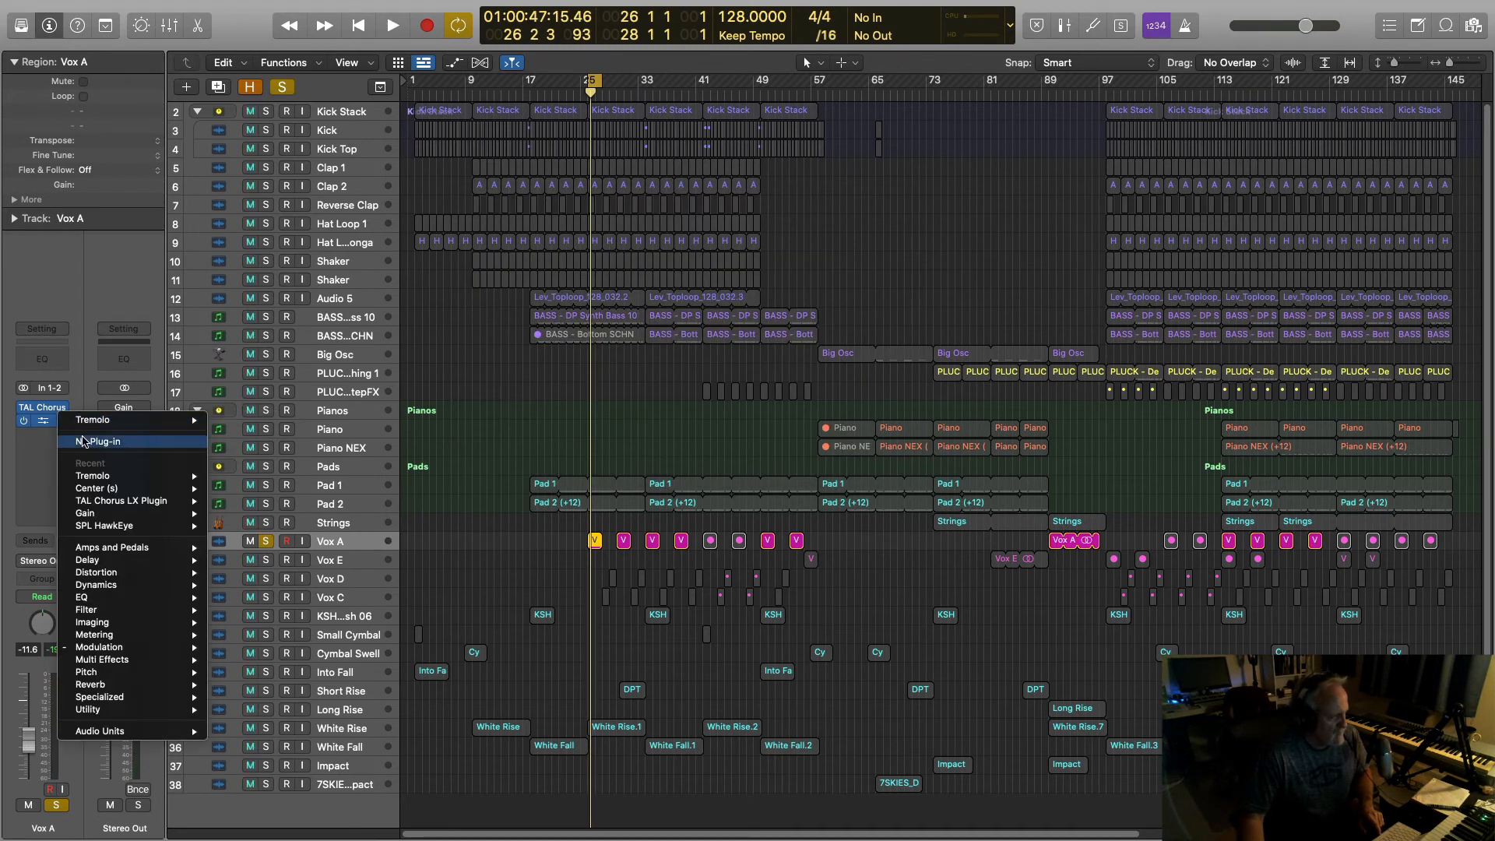
left_click(88, 441)
left_click(57, 421)
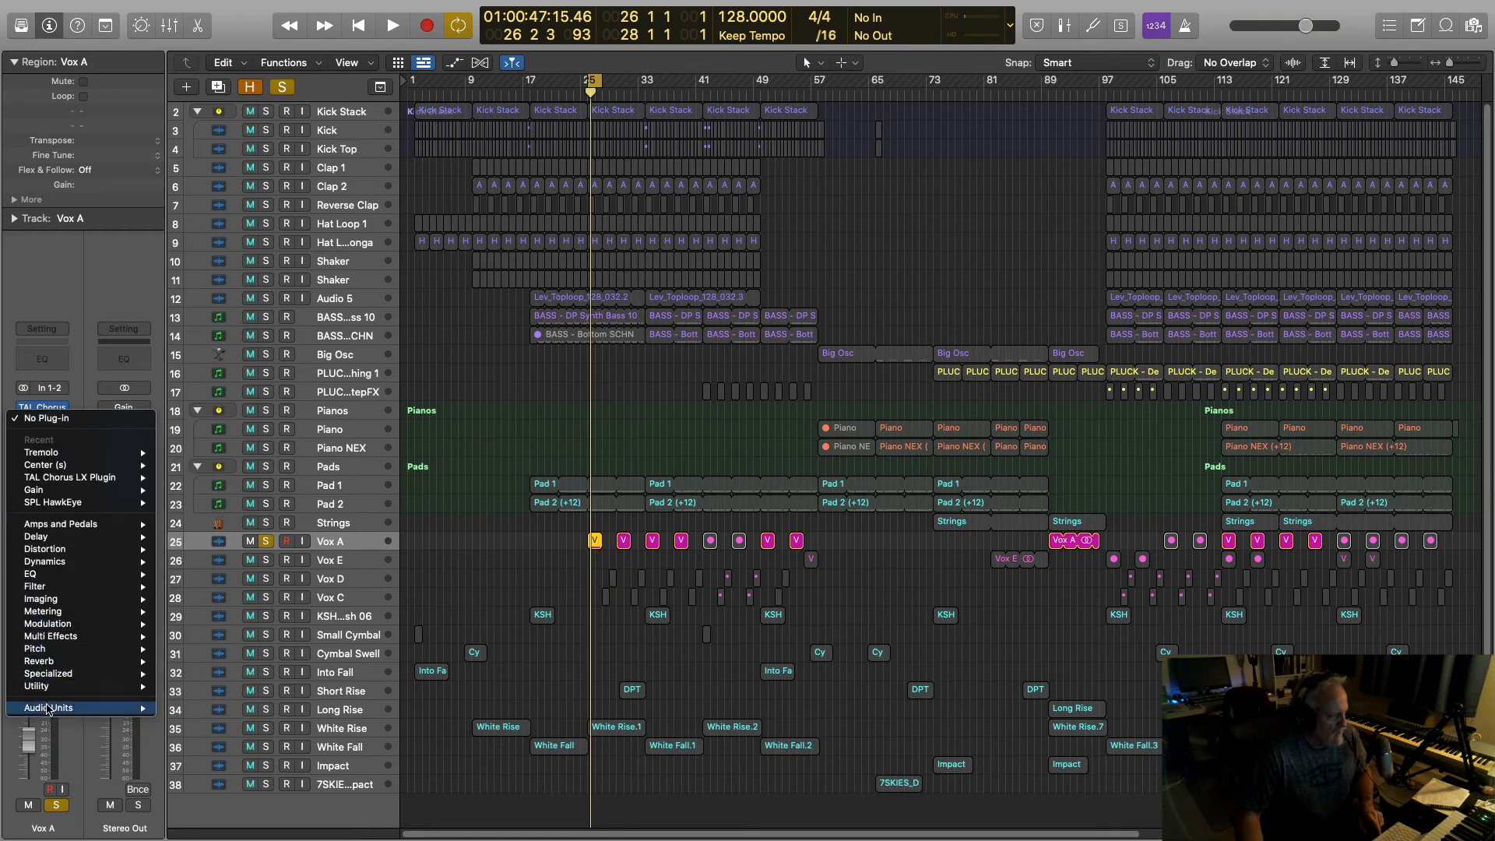
mouse_move(52, 707)
mouse_move(225, 803)
scroll(434, 775, "down", 20)
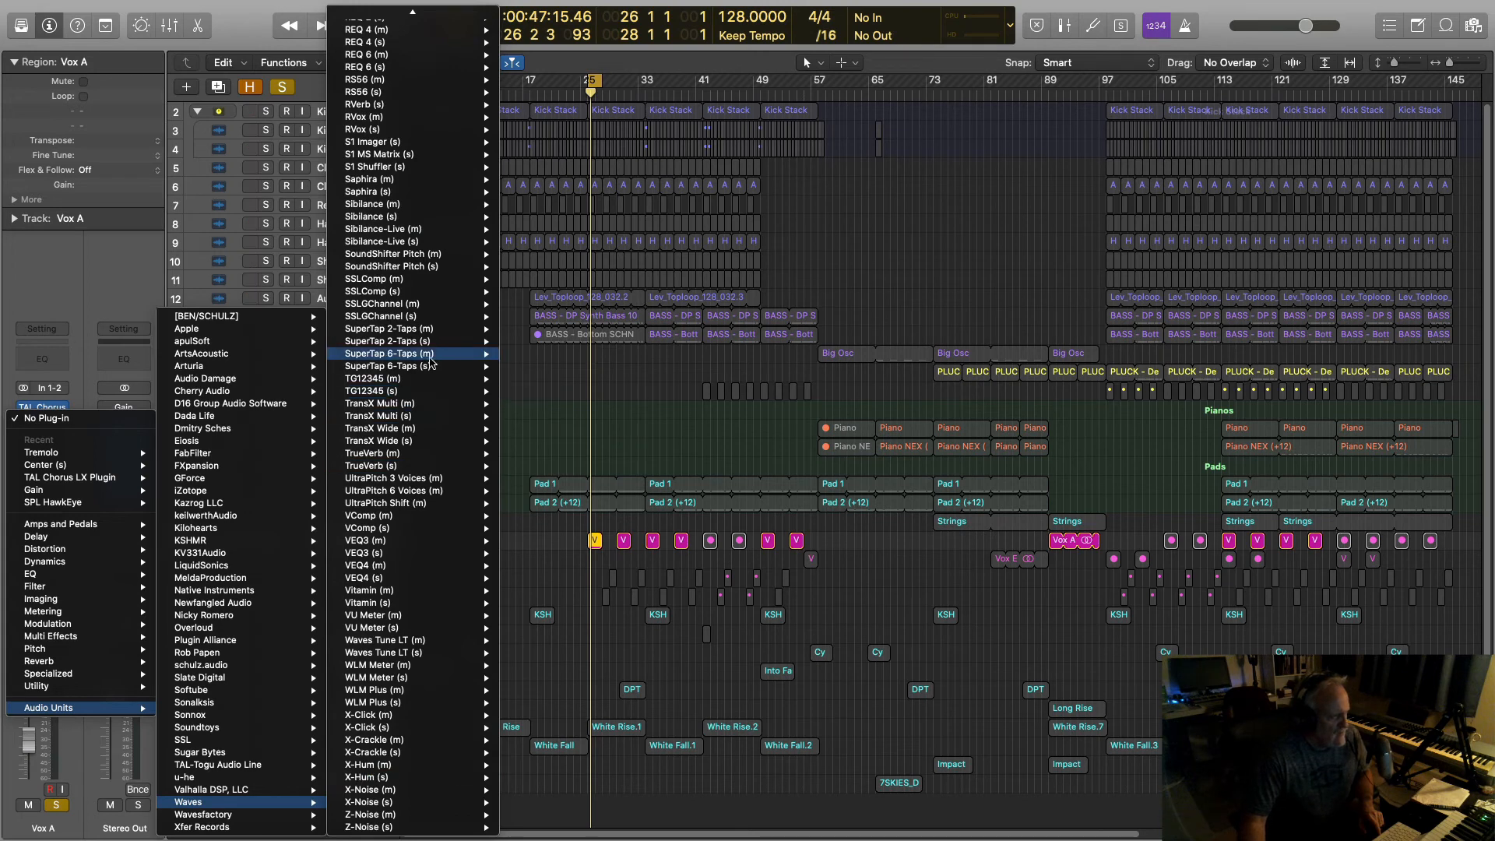
mouse_move(397, 144)
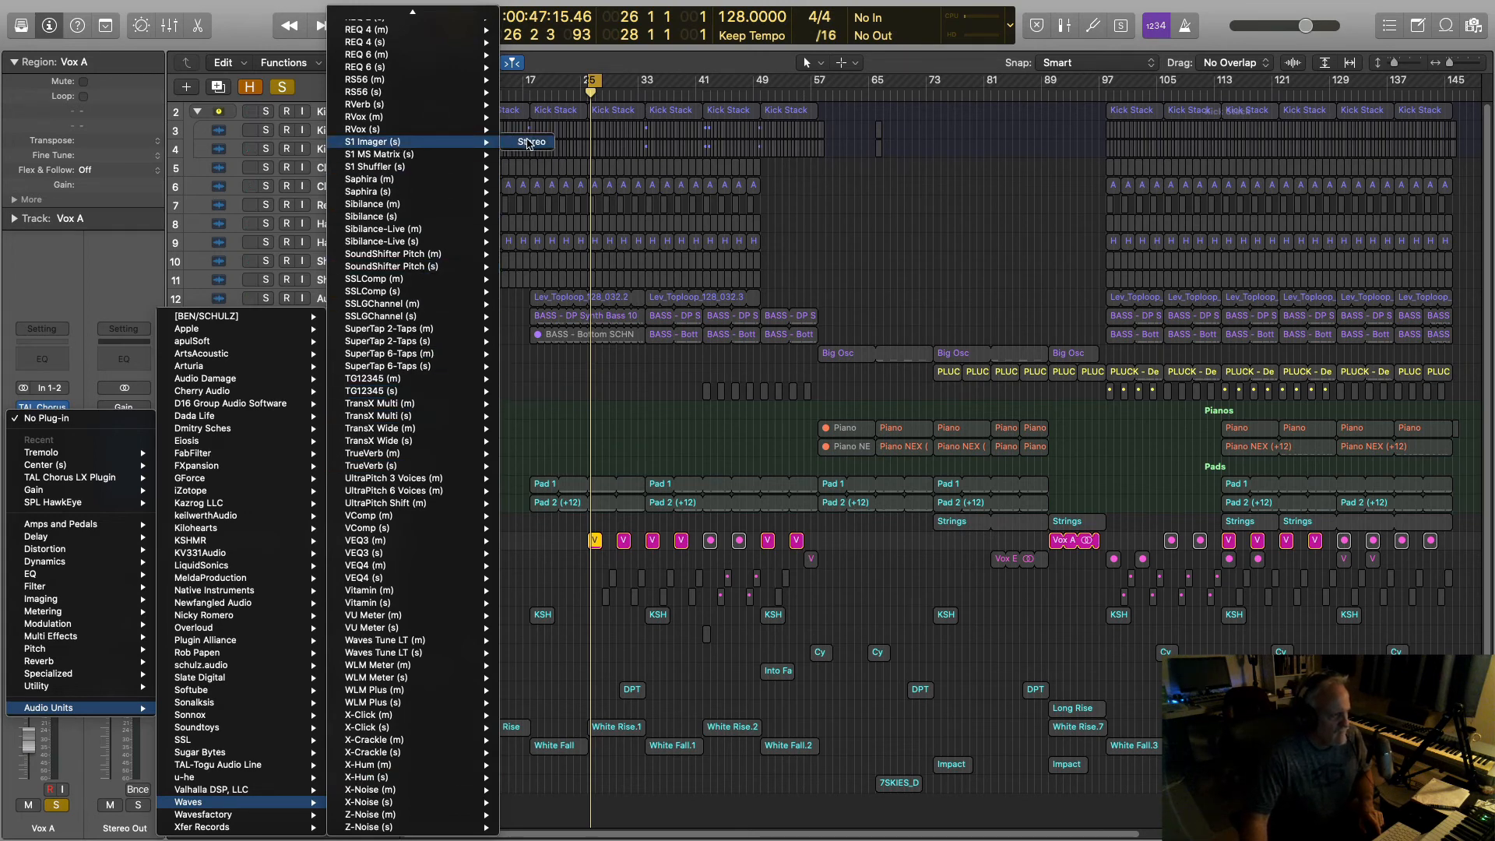
left_click(528, 144)
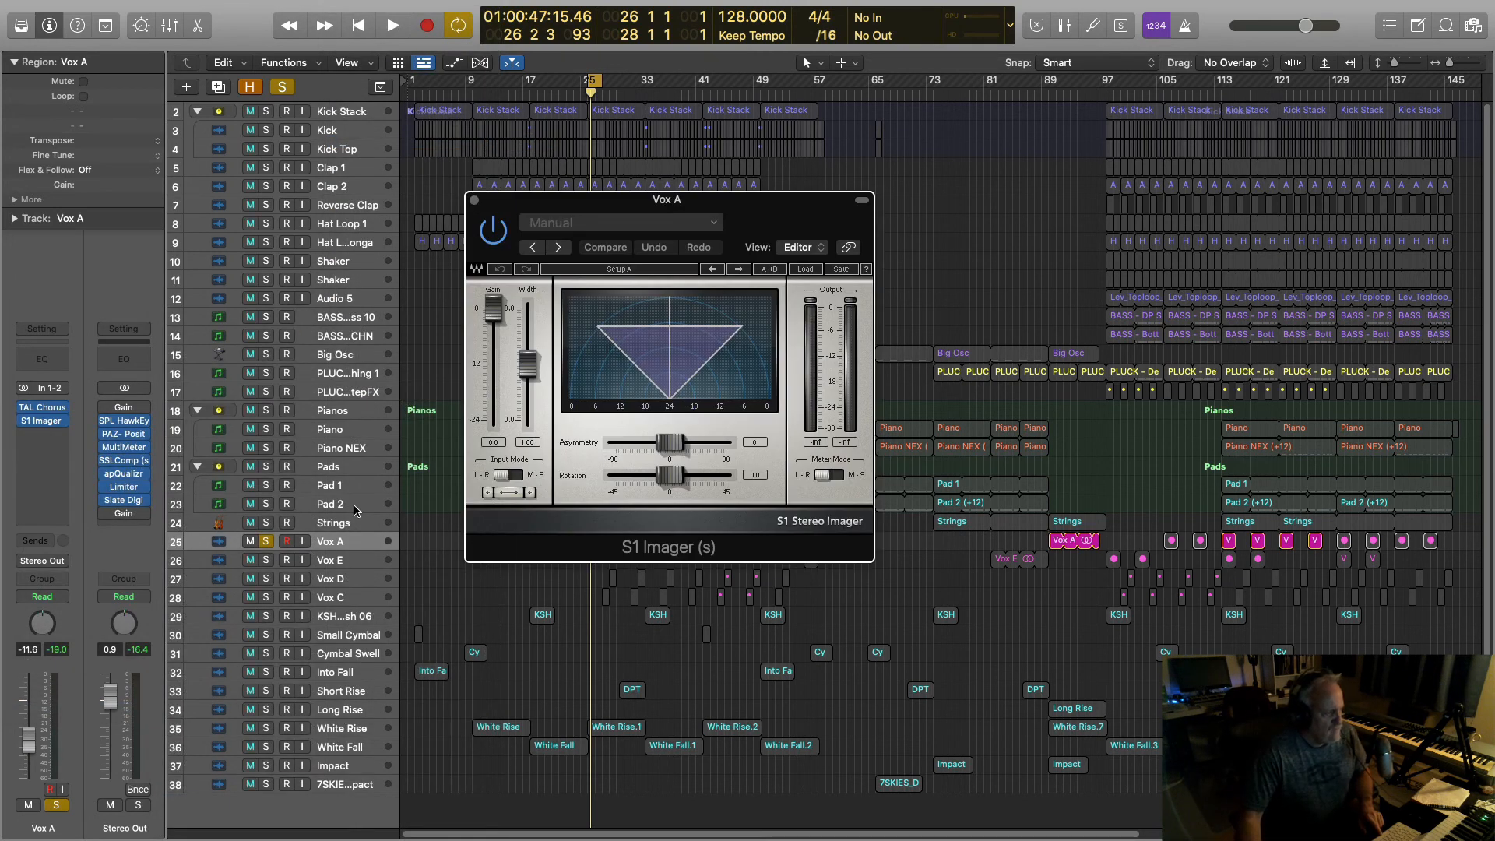
left_click_drag(525, 210, 836, 239)
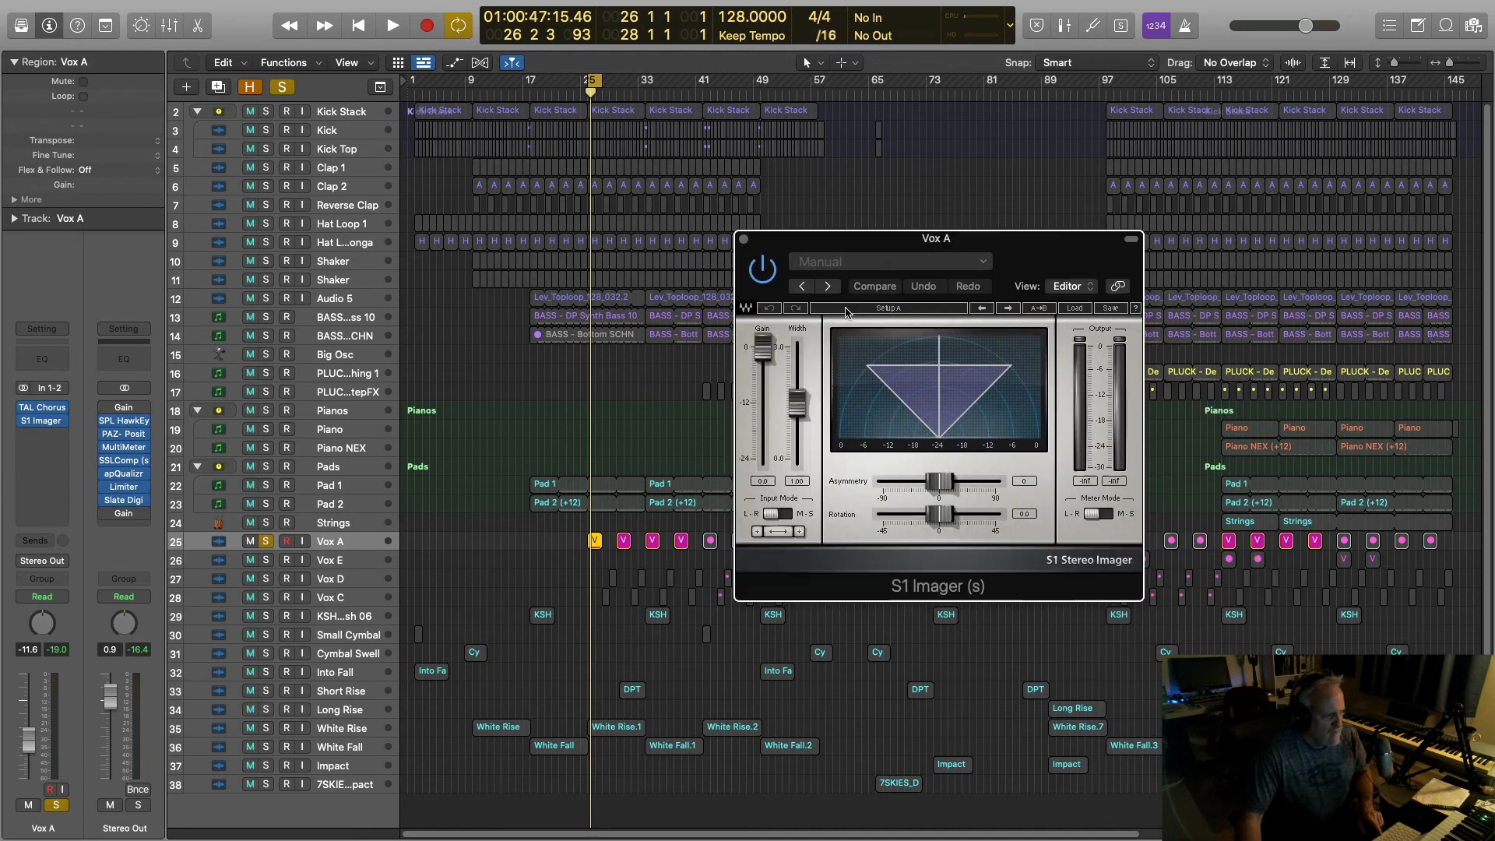
Step: Play Vox A and raise the S1 Imager width fader to widen the vocal
key("space")
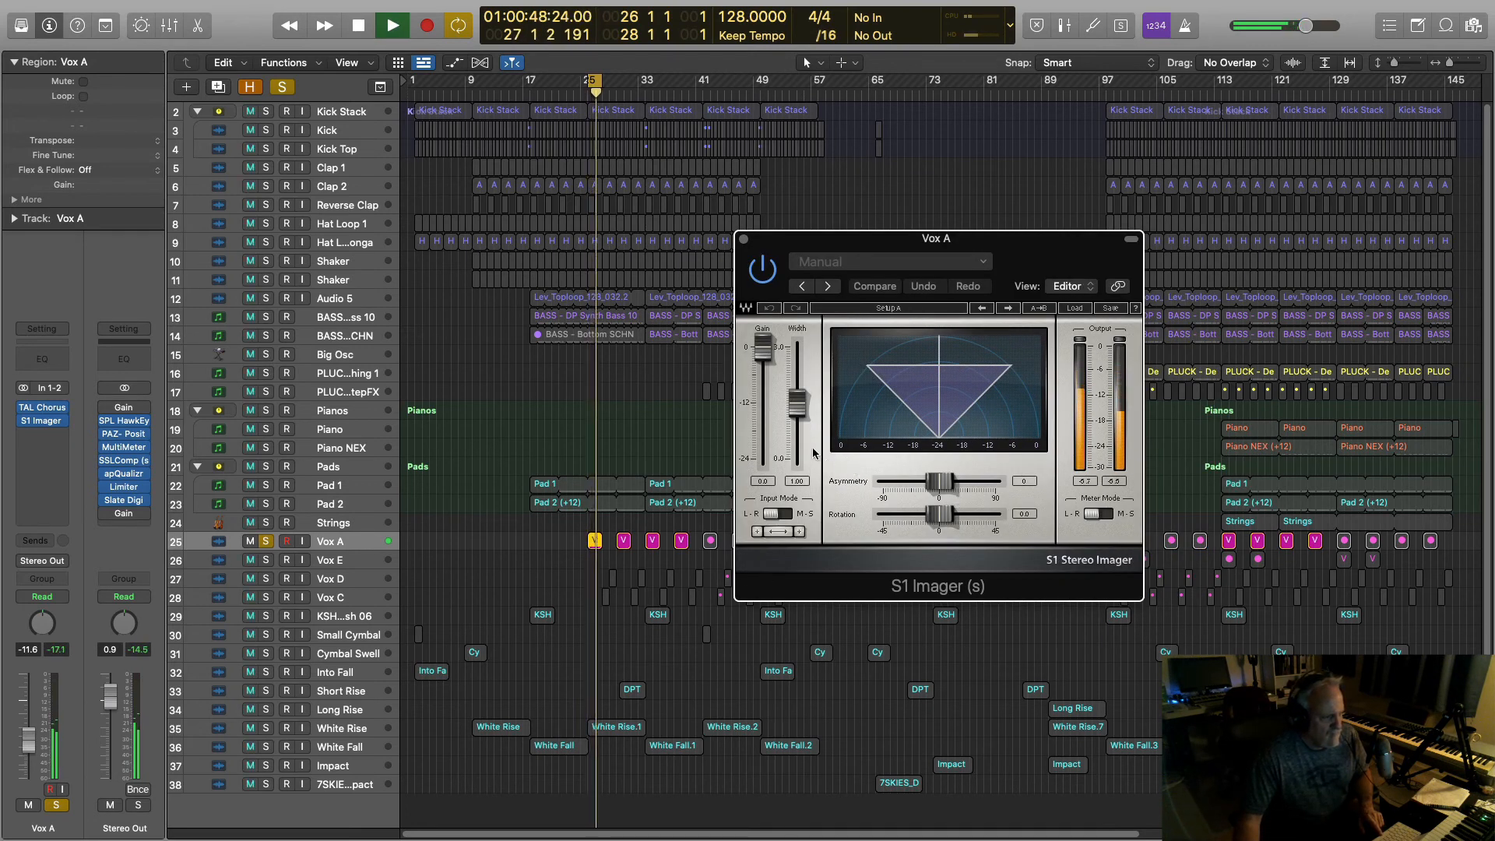
key("space")
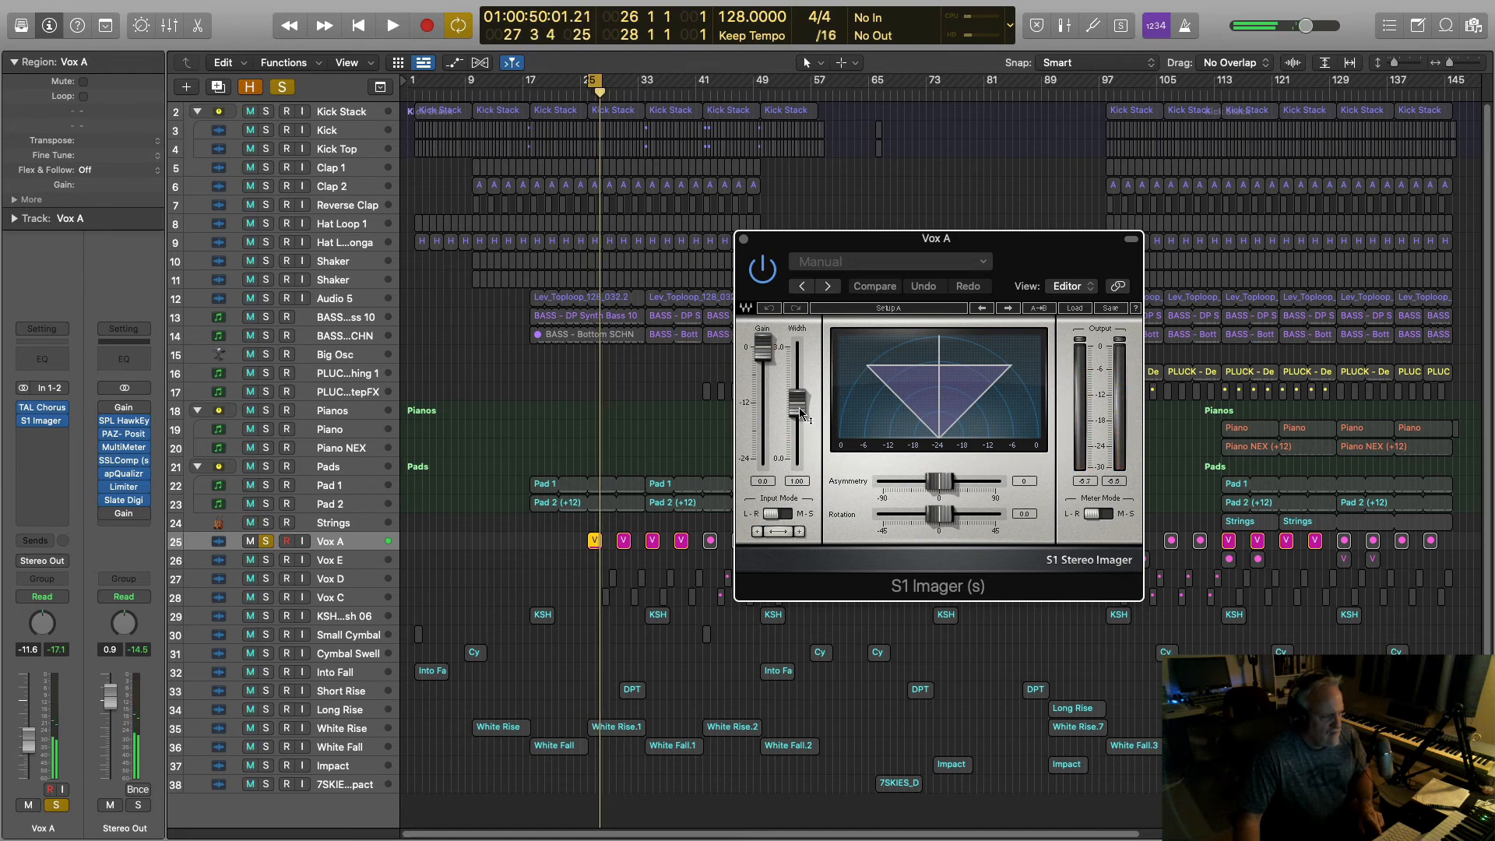
left_click_drag(799, 407, 799, 366)
key("space")
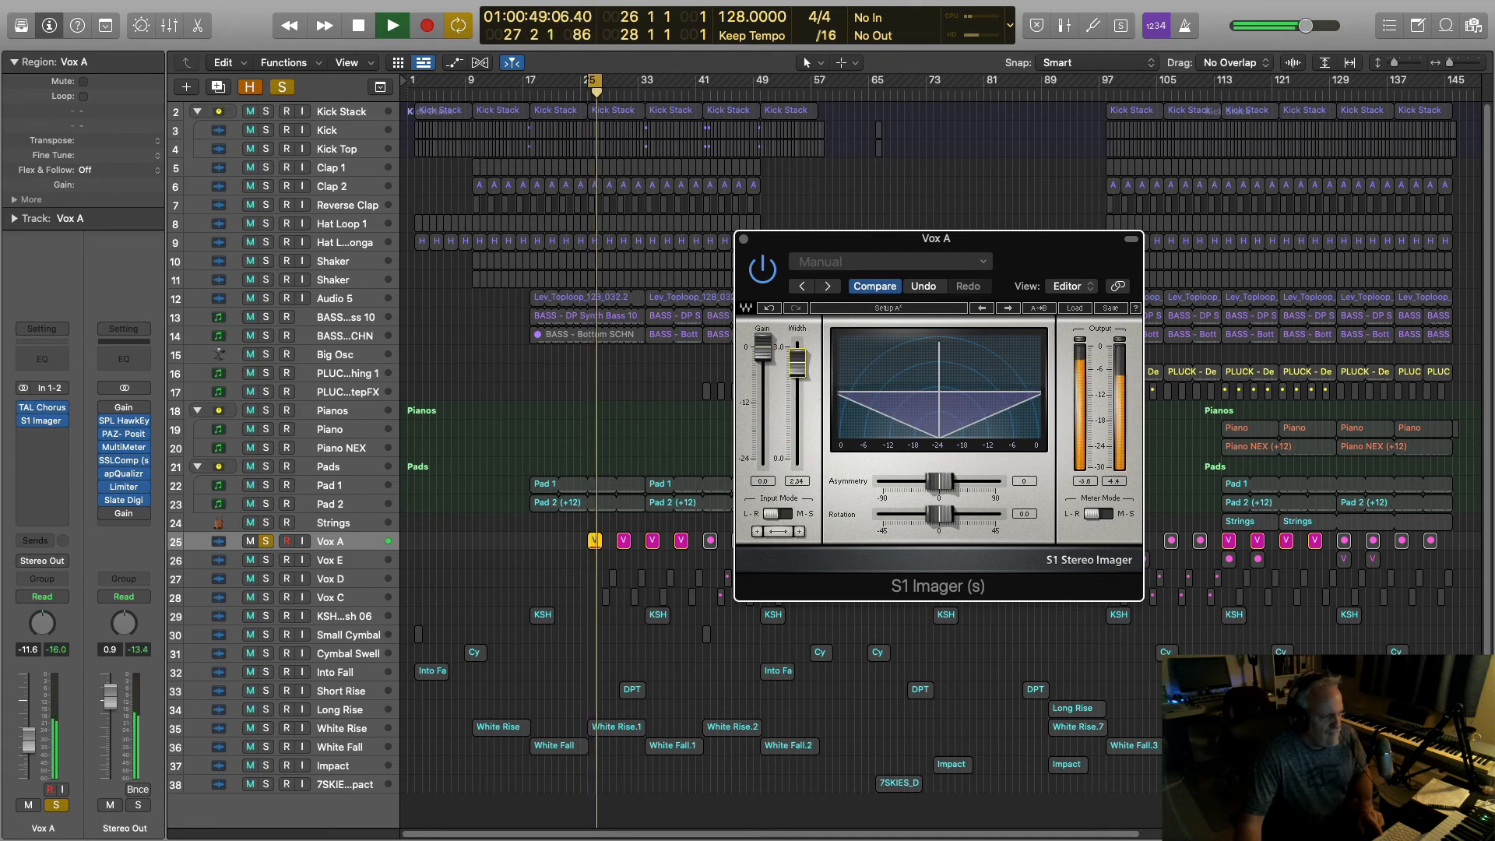
Step: Audition Vox A's S1 Imager width at 2.46, then 2.35, during playback
left_click_drag(800, 379, 800, 375)
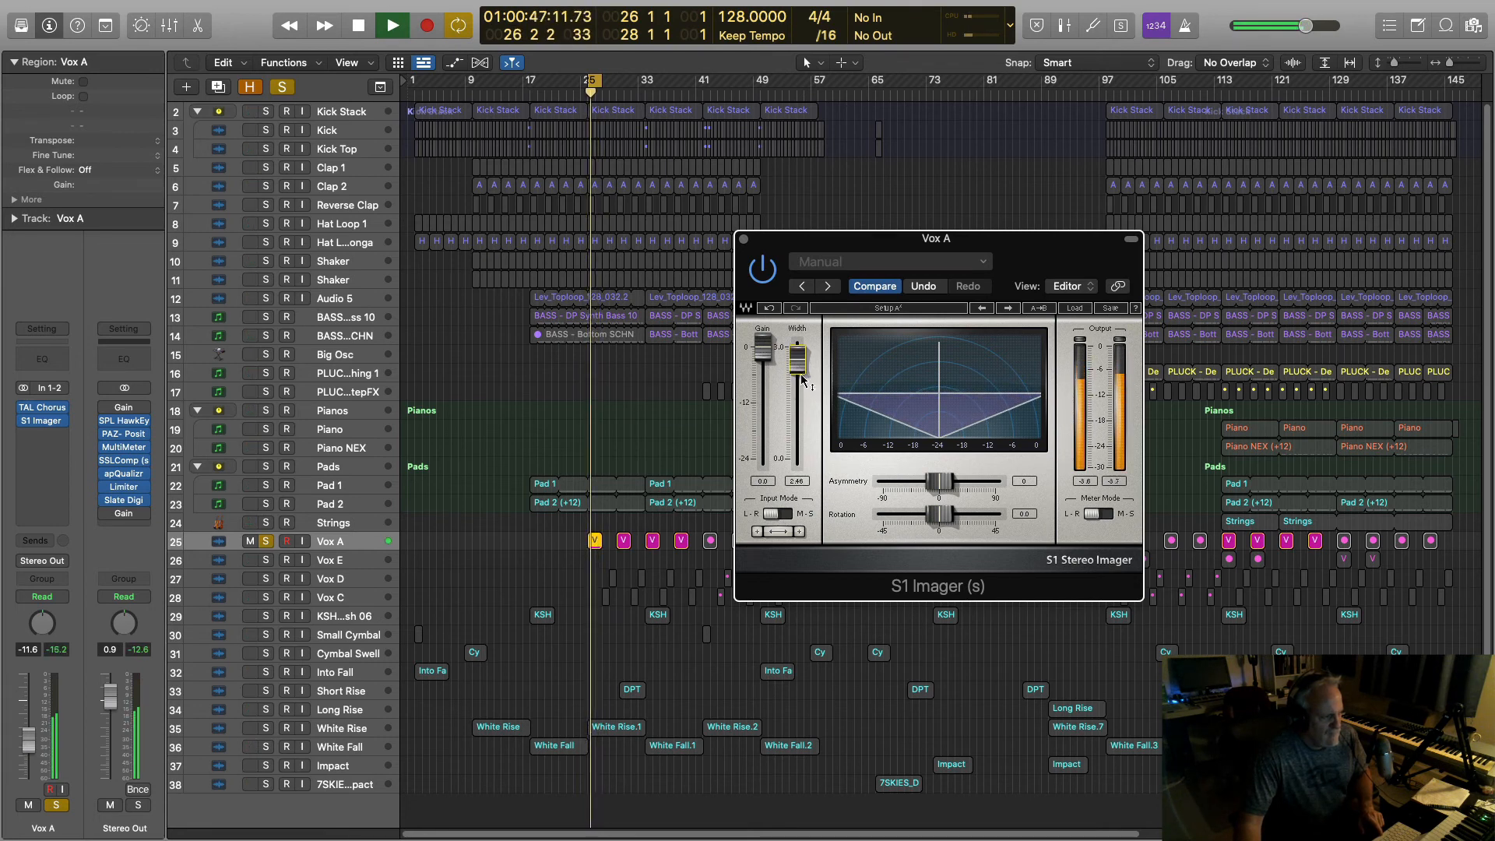
key("space")
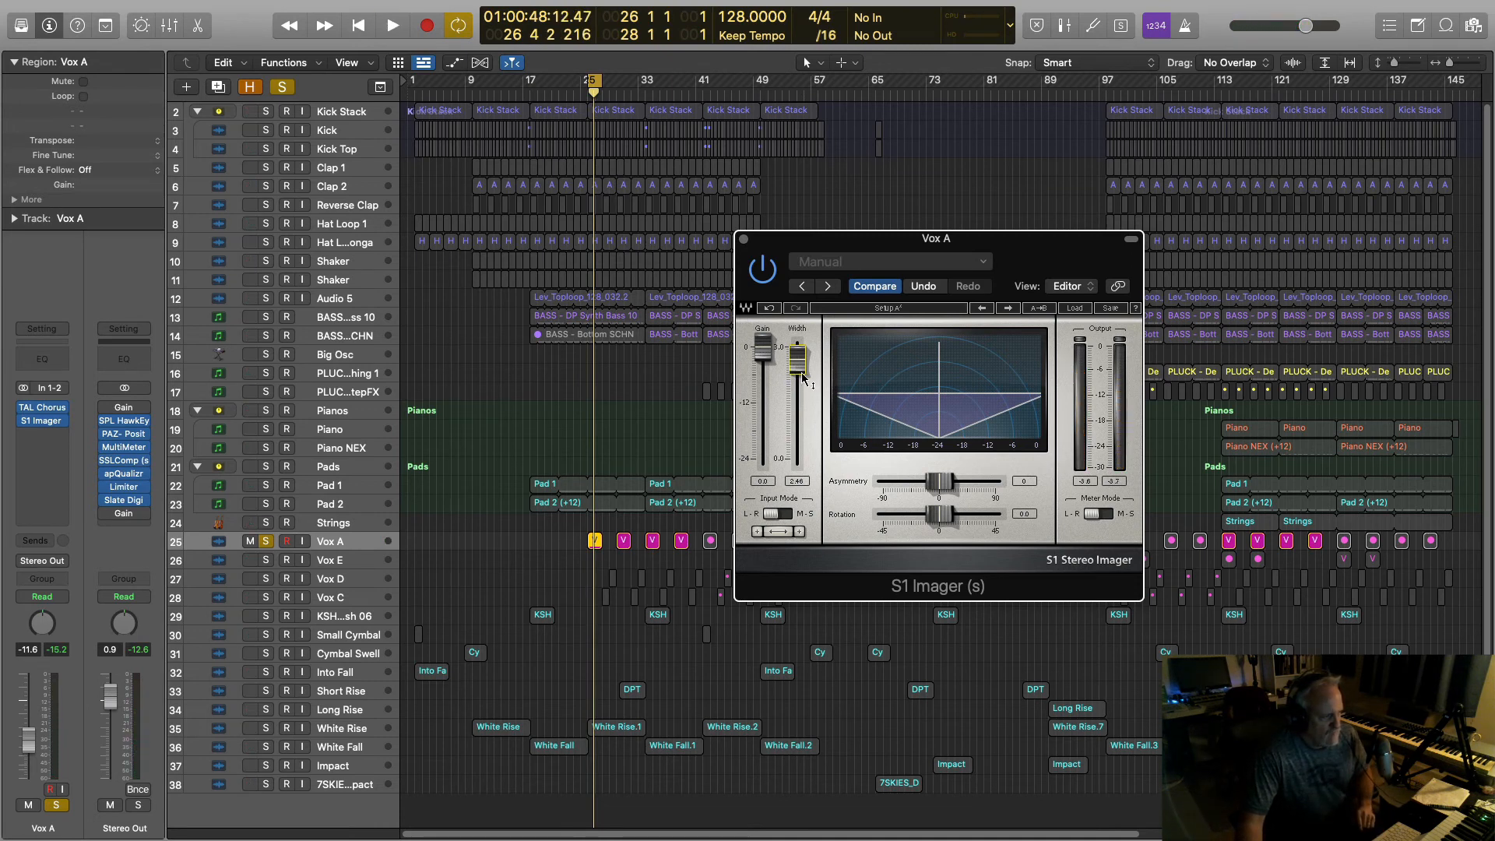
key("space")
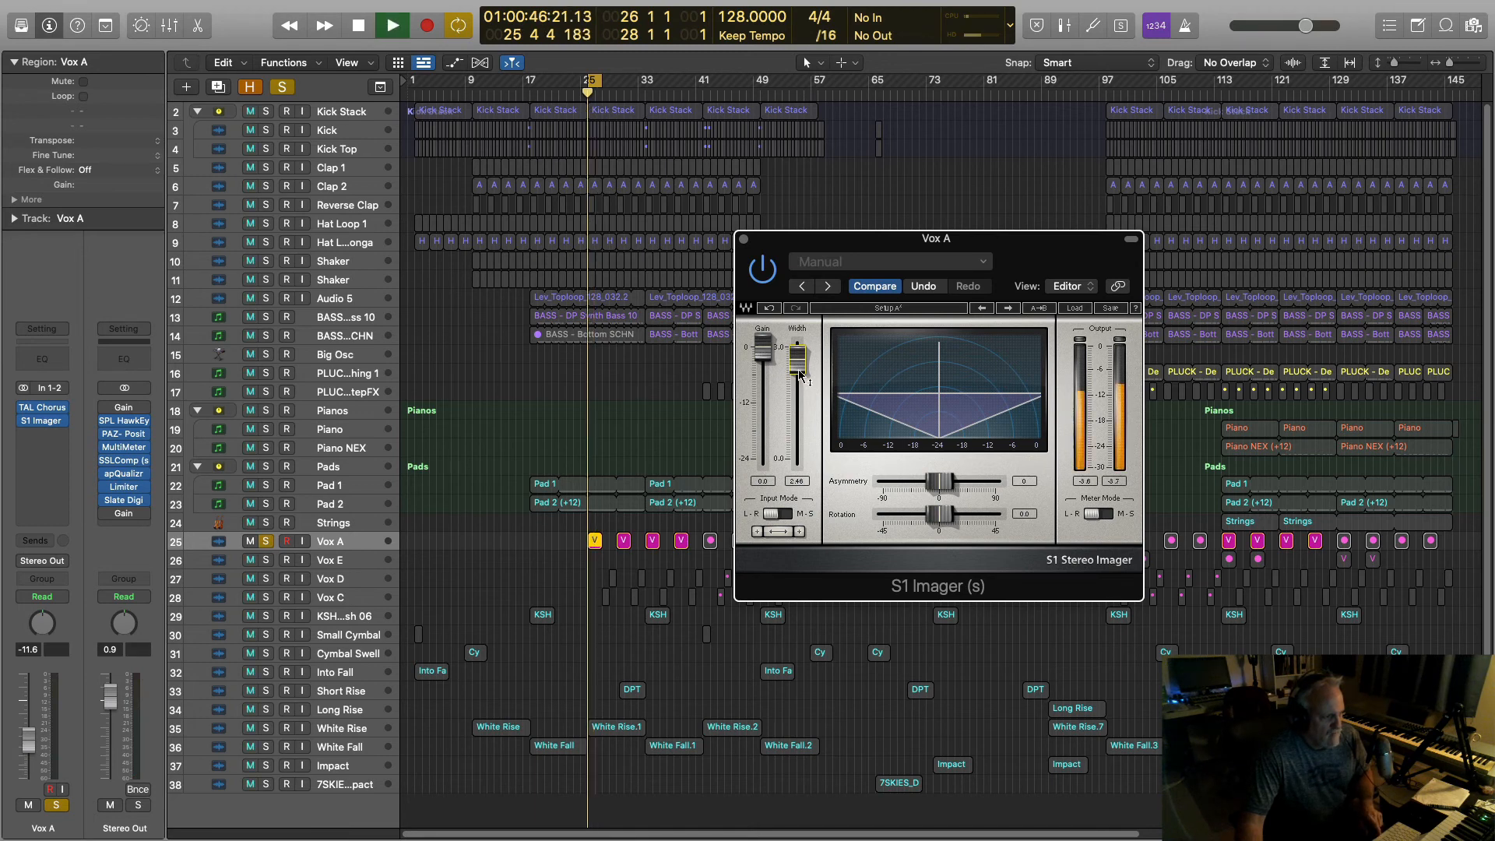
left_click_drag(799, 375, 802, 376)
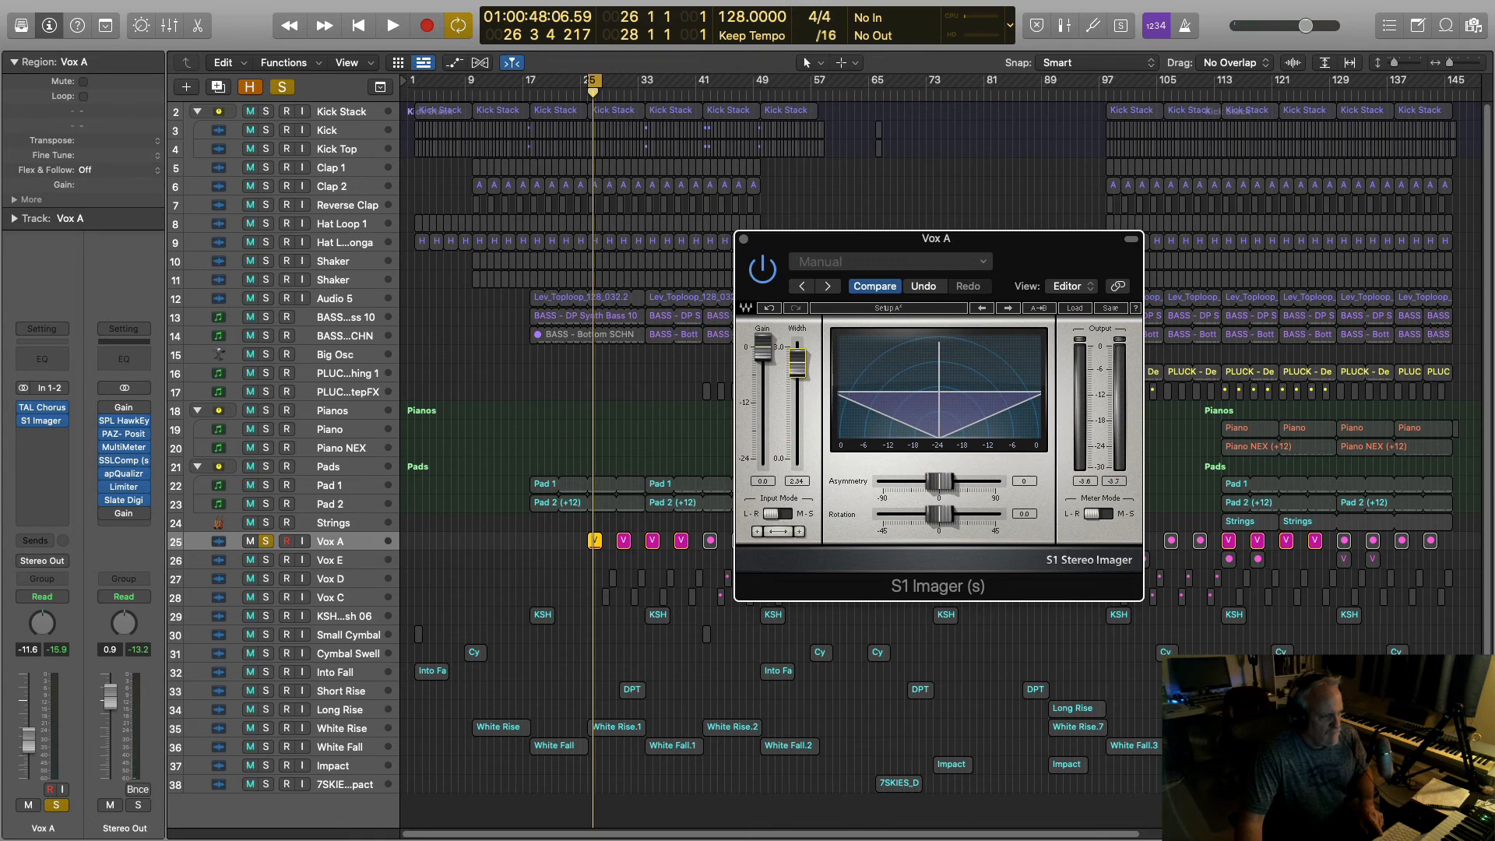
key("space")
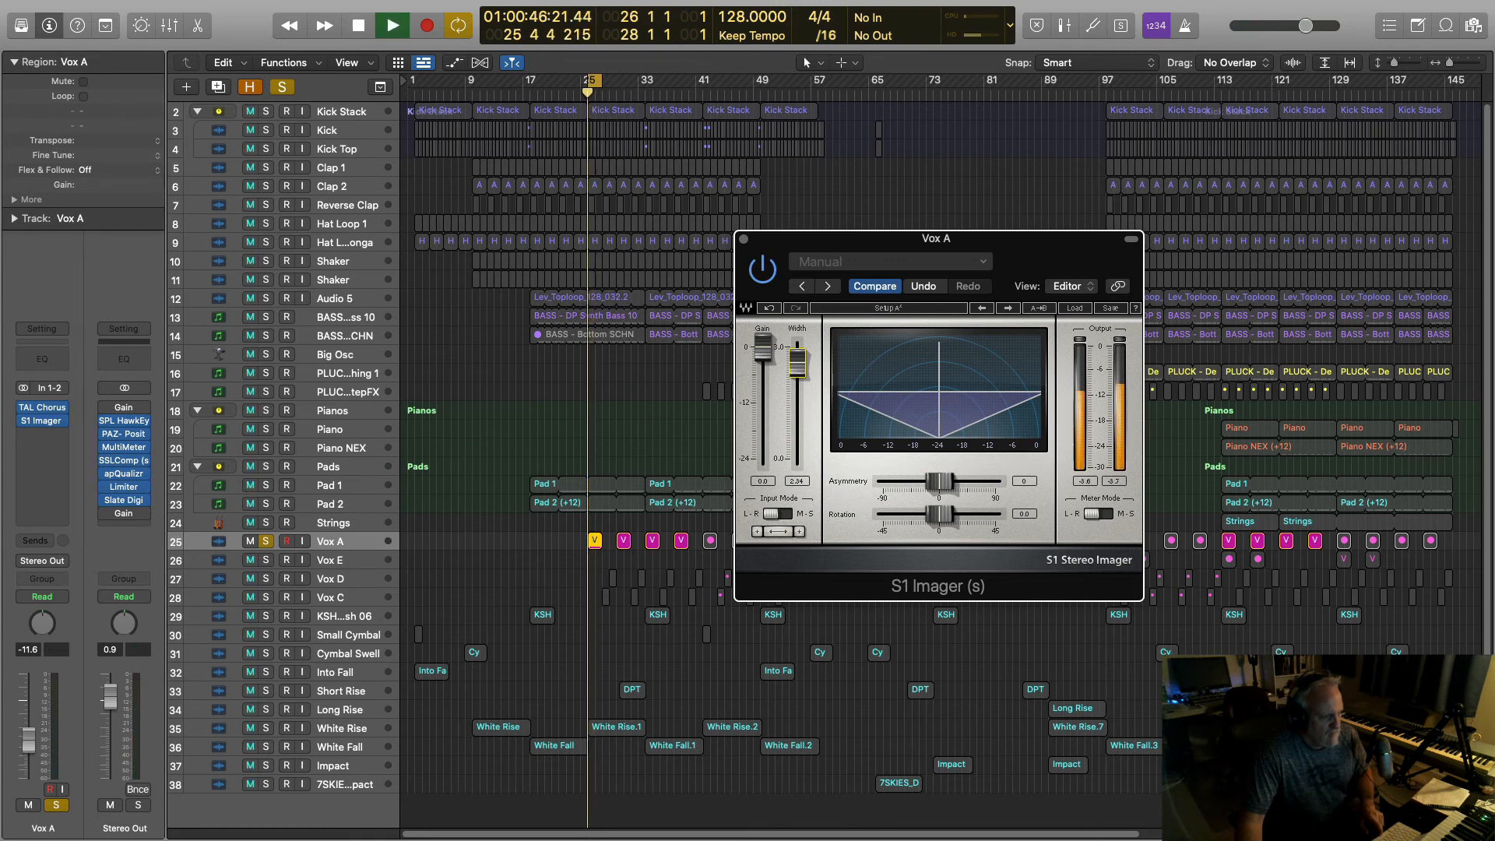
Step: Sweep the imager width from narrow up to the 3.00 maximum, then settle it at 1.38
left_click_drag(797, 362, 798, 459)
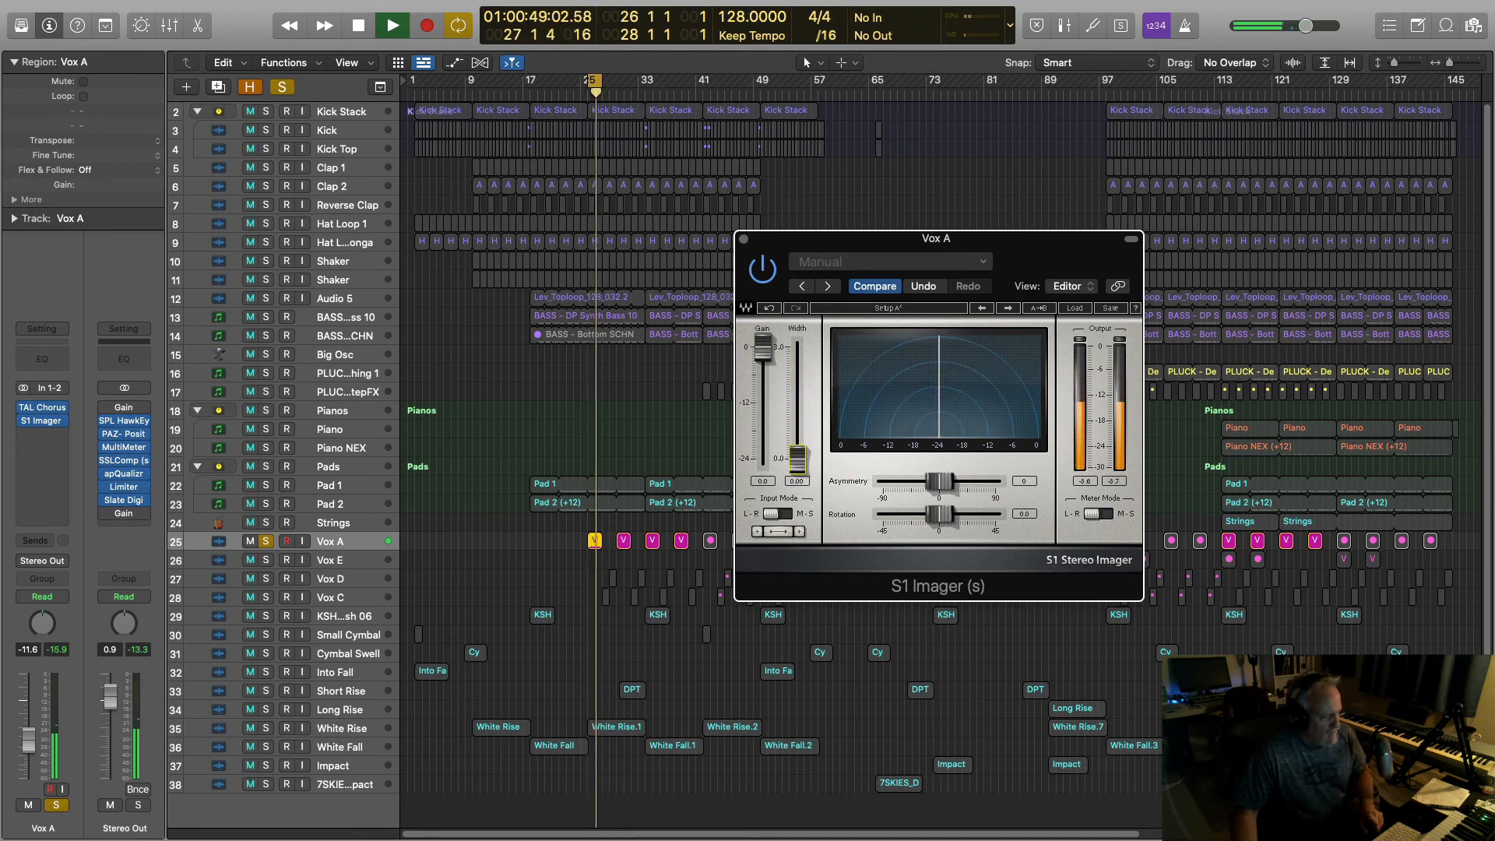
left_click_drag(797, 459, 797, 348)
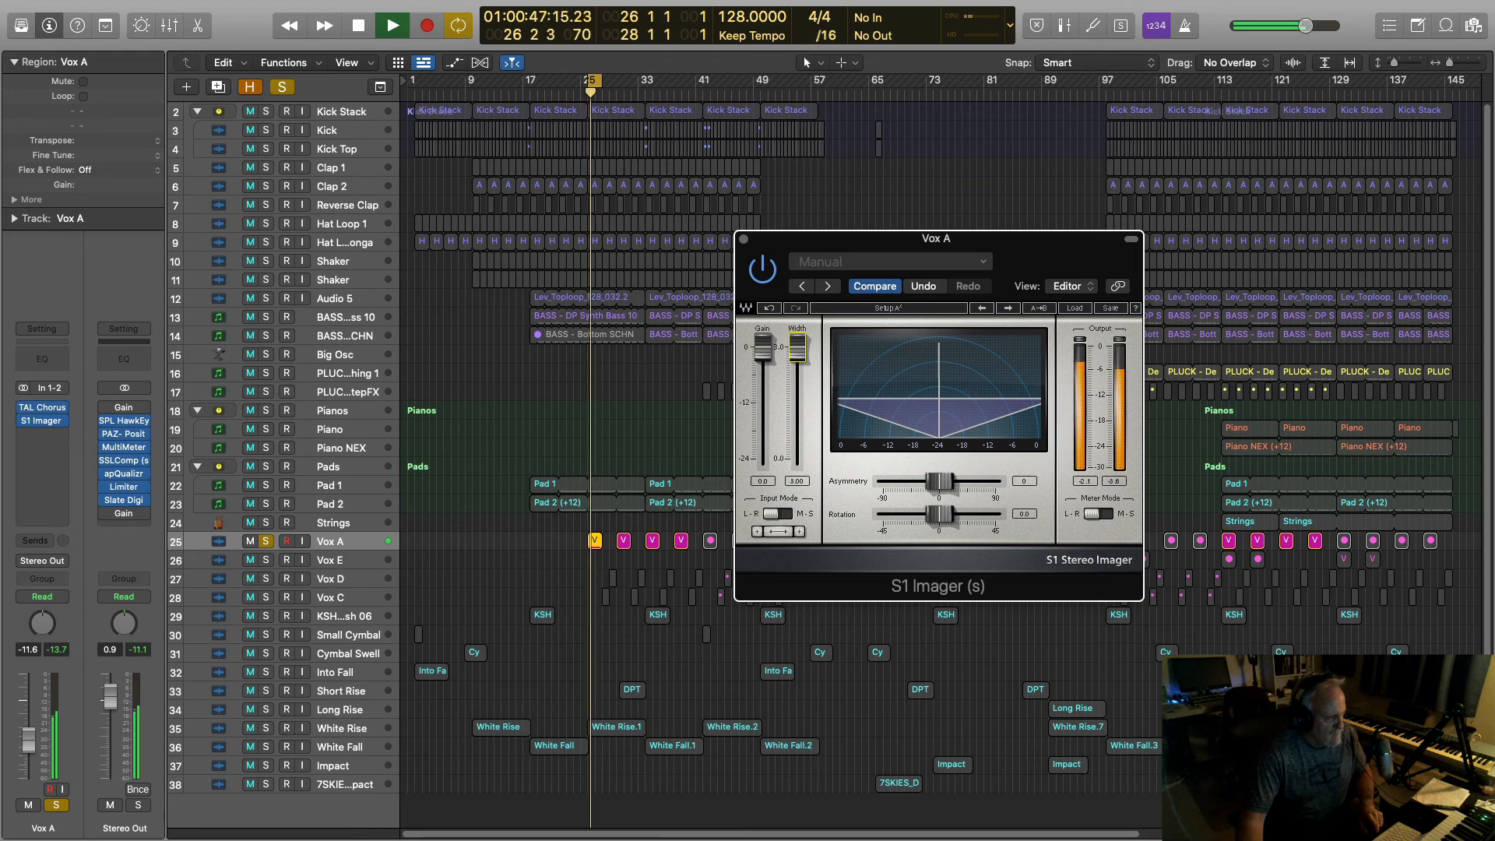
left_click_drag(797, 348, 797, 349)
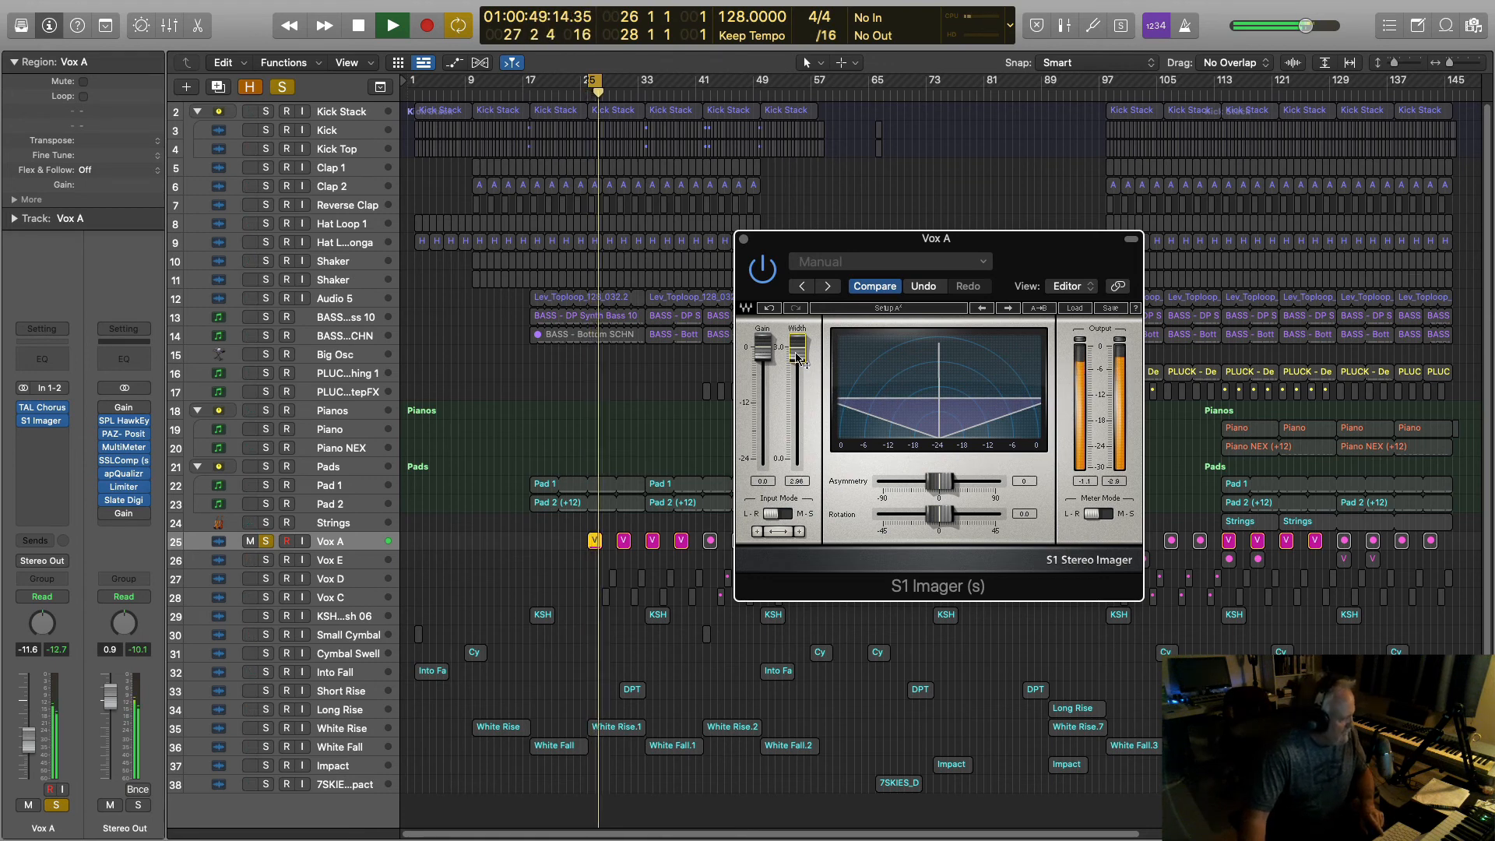
key("space")
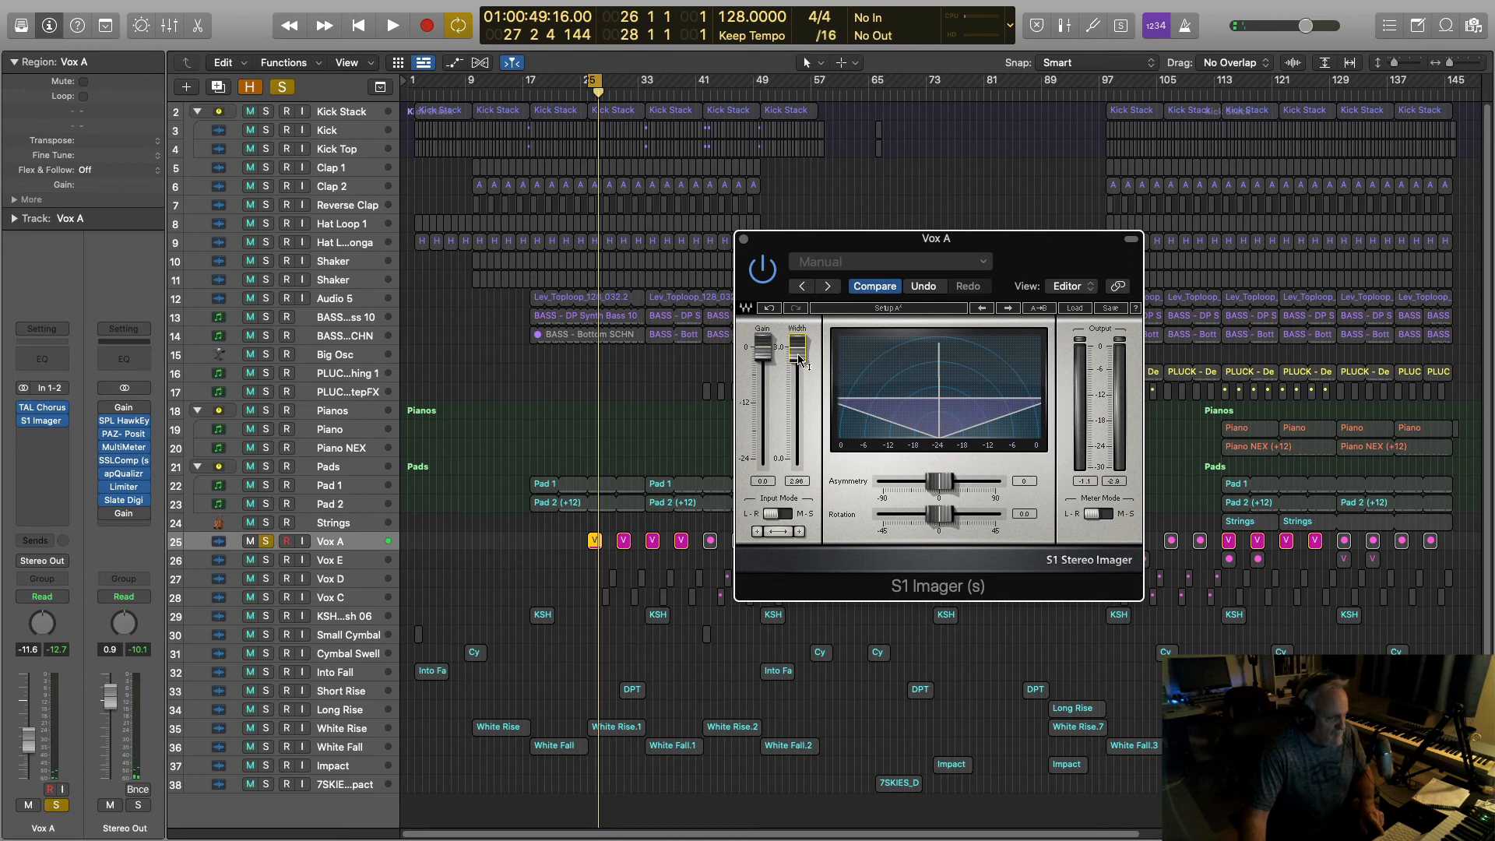
left_click_drag(797, 349, 797, 389)
key("space")
key("space")
Step: Unsolo Vox A and play the full mix to hear it in context
left_click(266, 542)
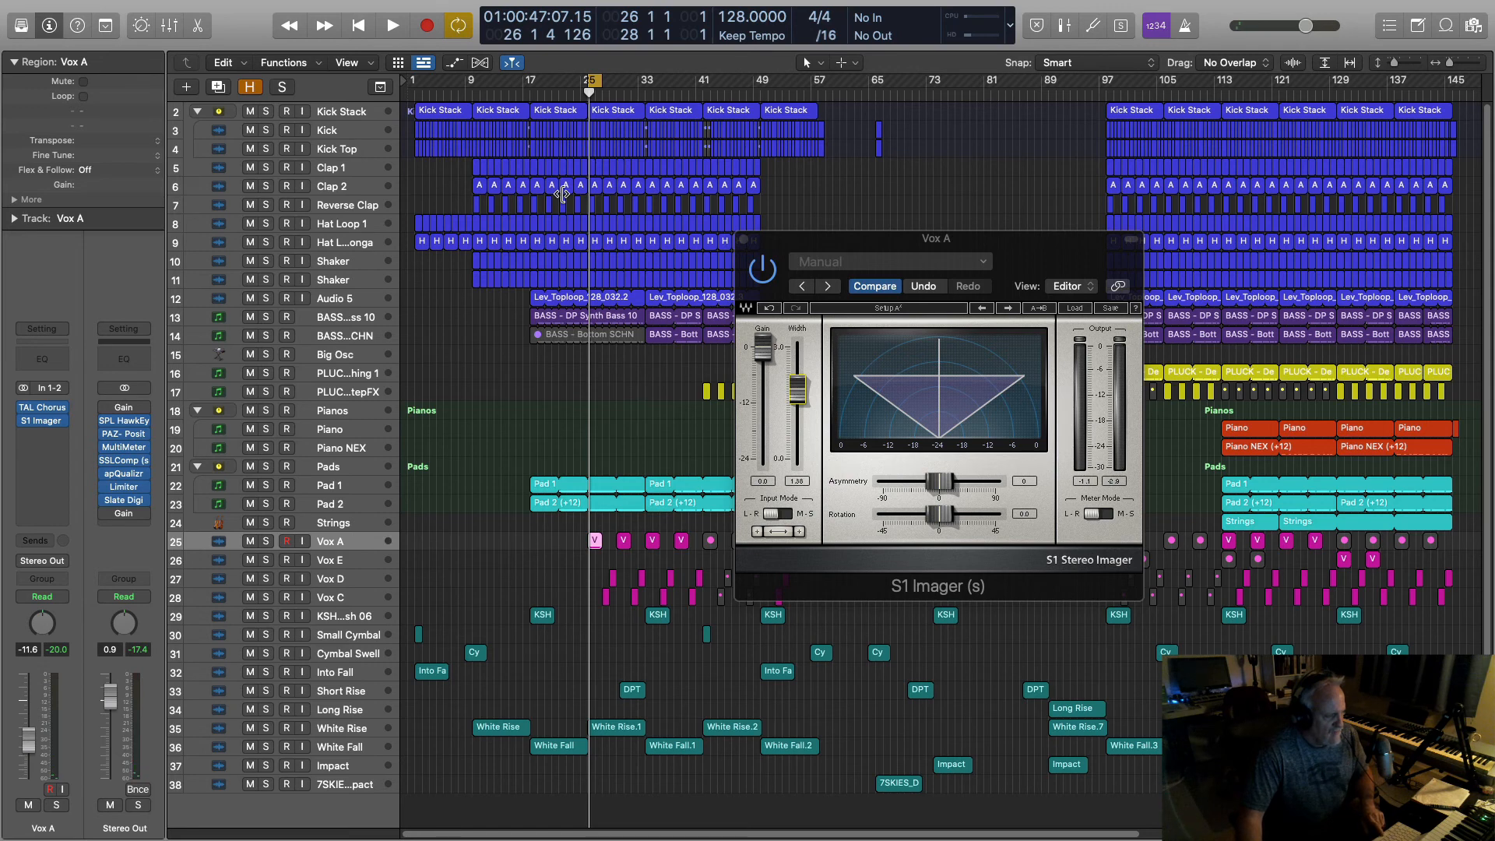
key("space")
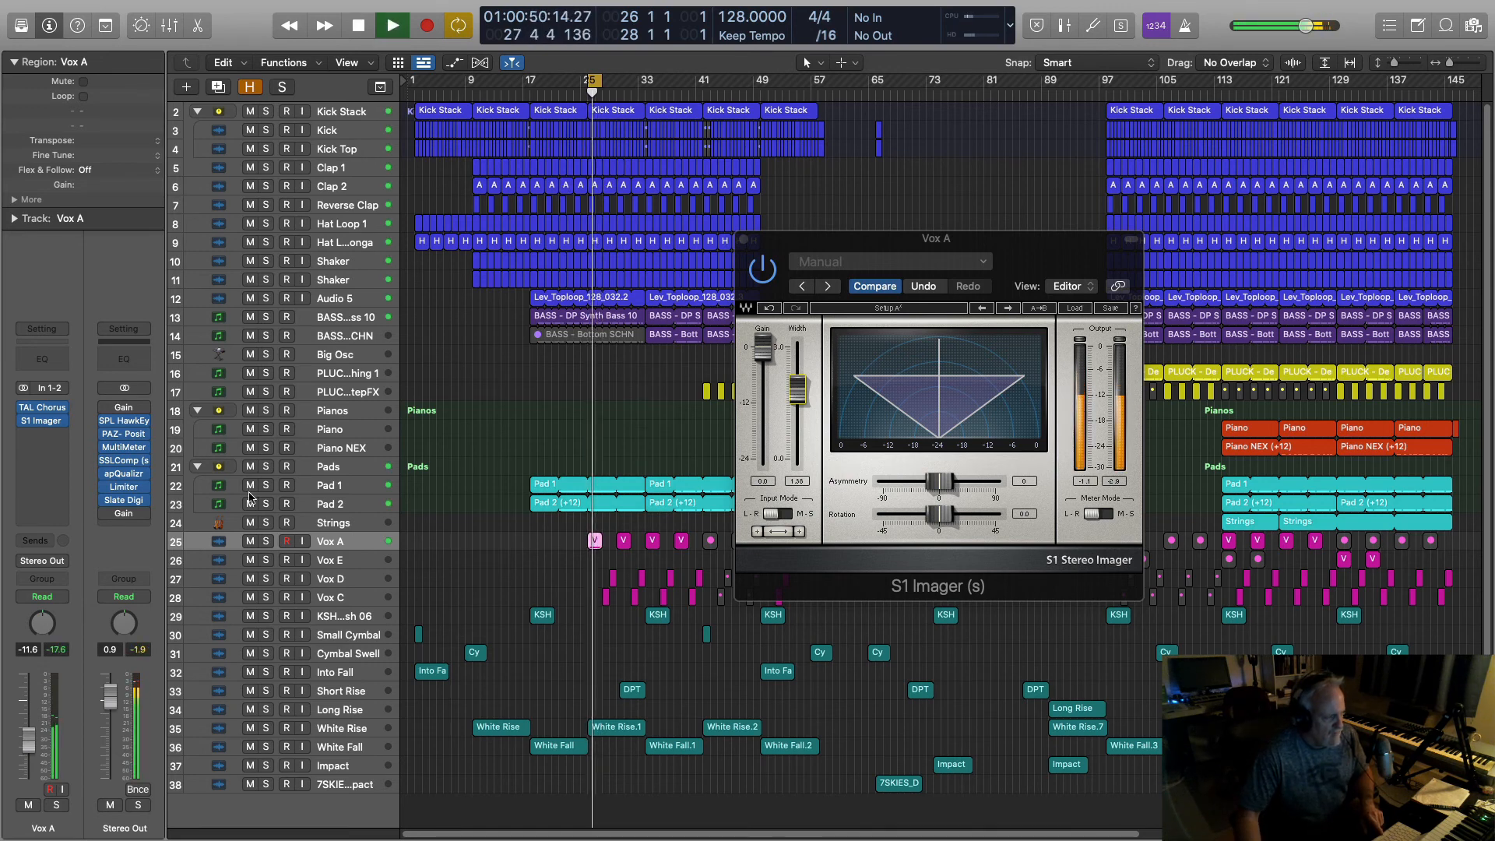
key("space")
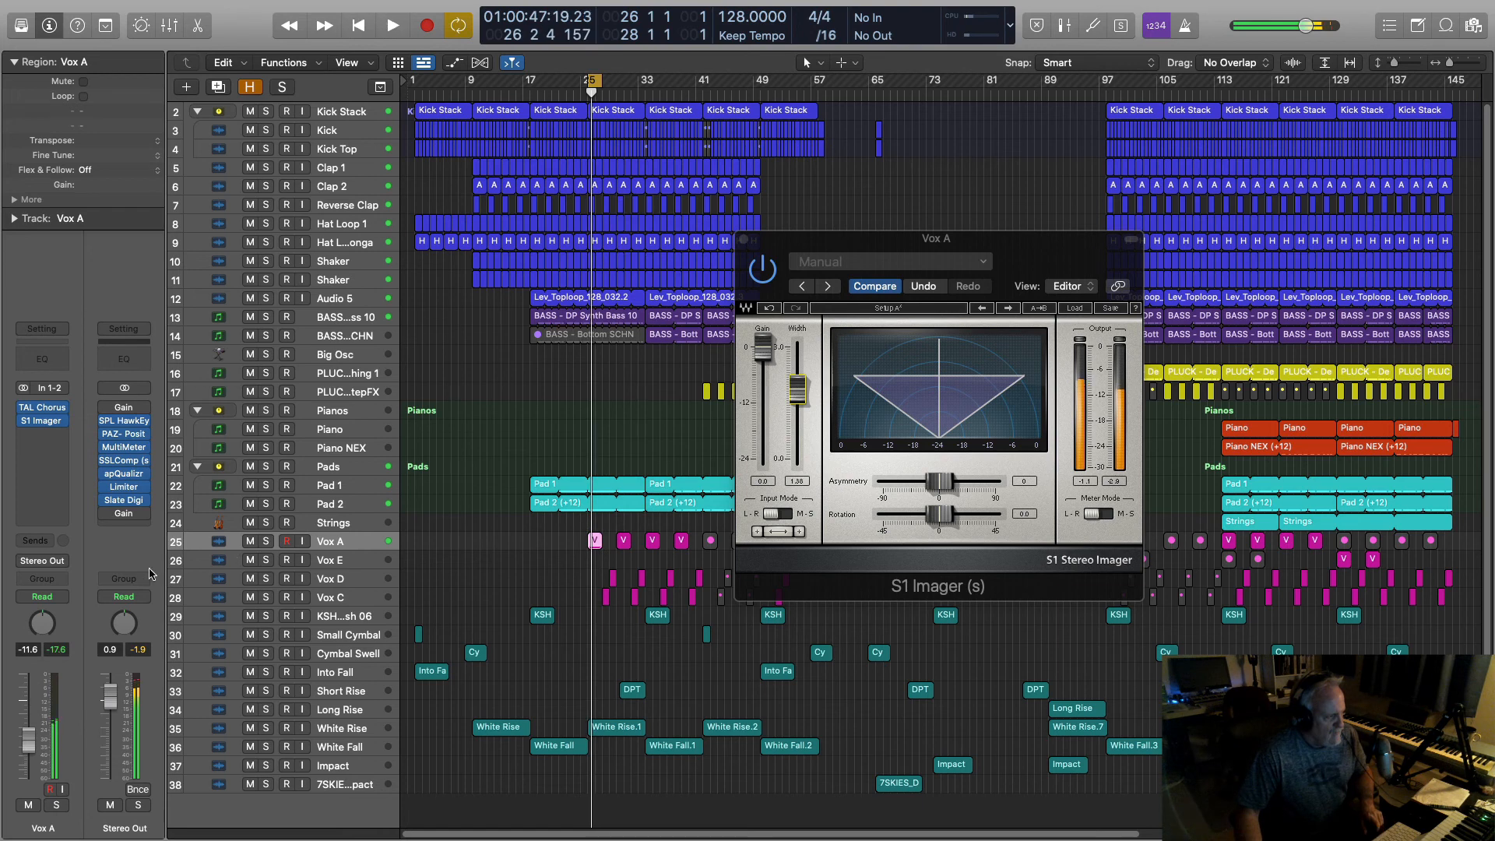
Step: Add a Vox A send to Bus 4 Medium Reverb and play to hear the reverb
left_click(49, 543)
mouse_move(43, 560)
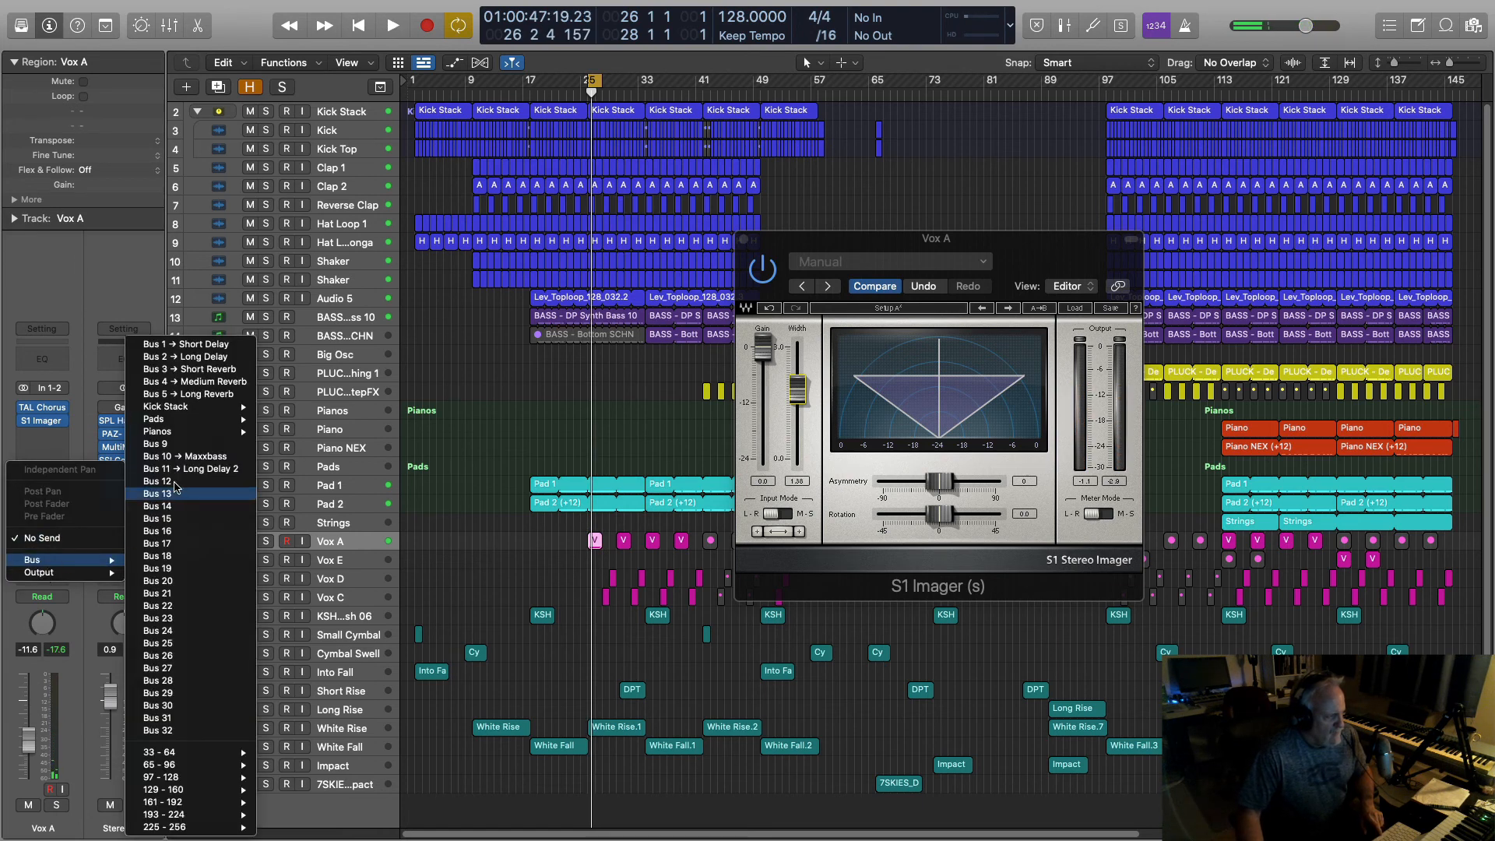
left_click(225, 382)
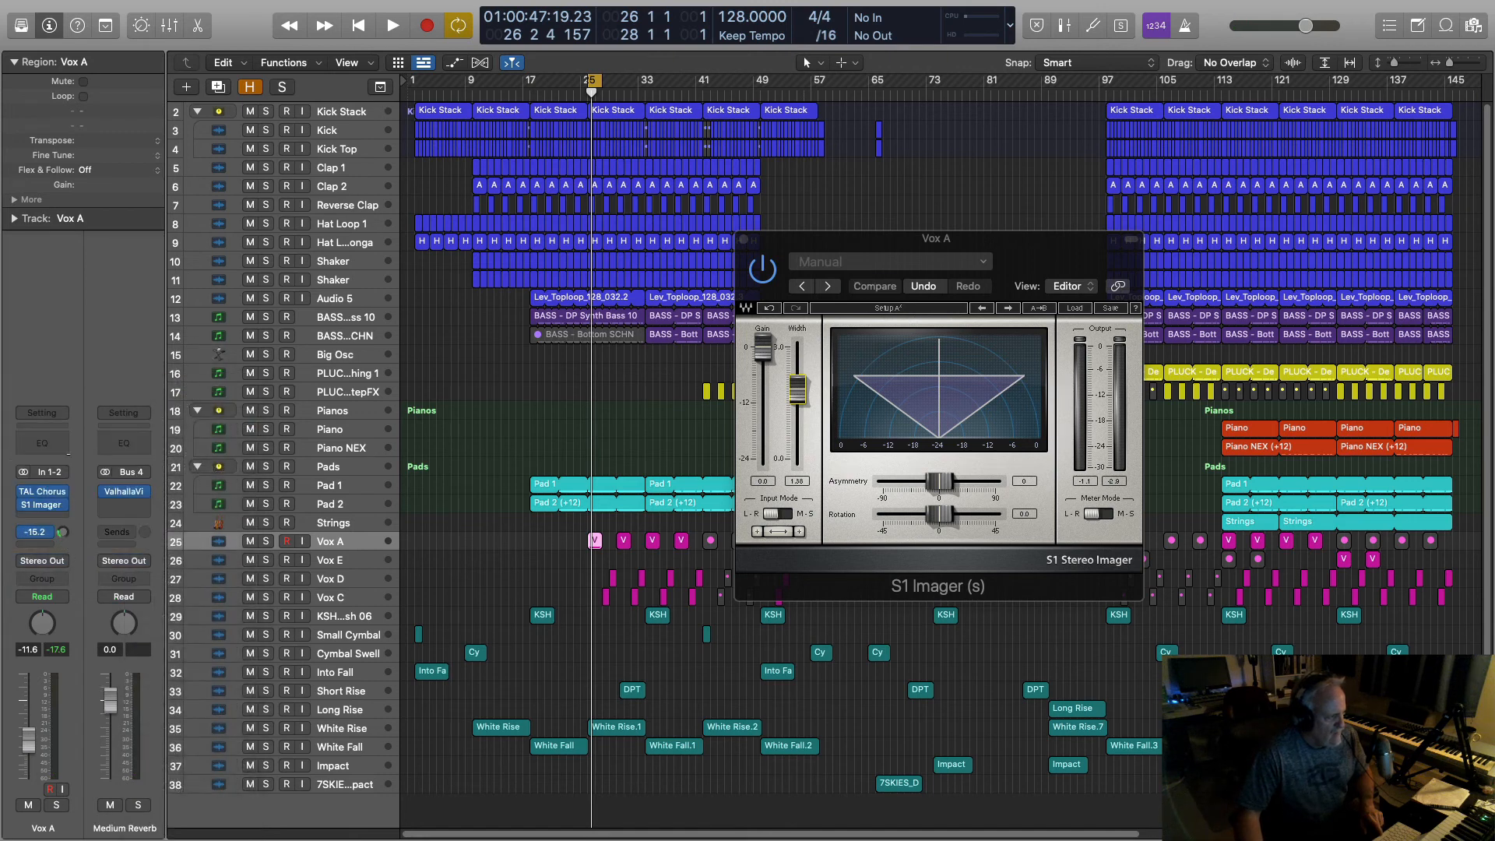
key("space")
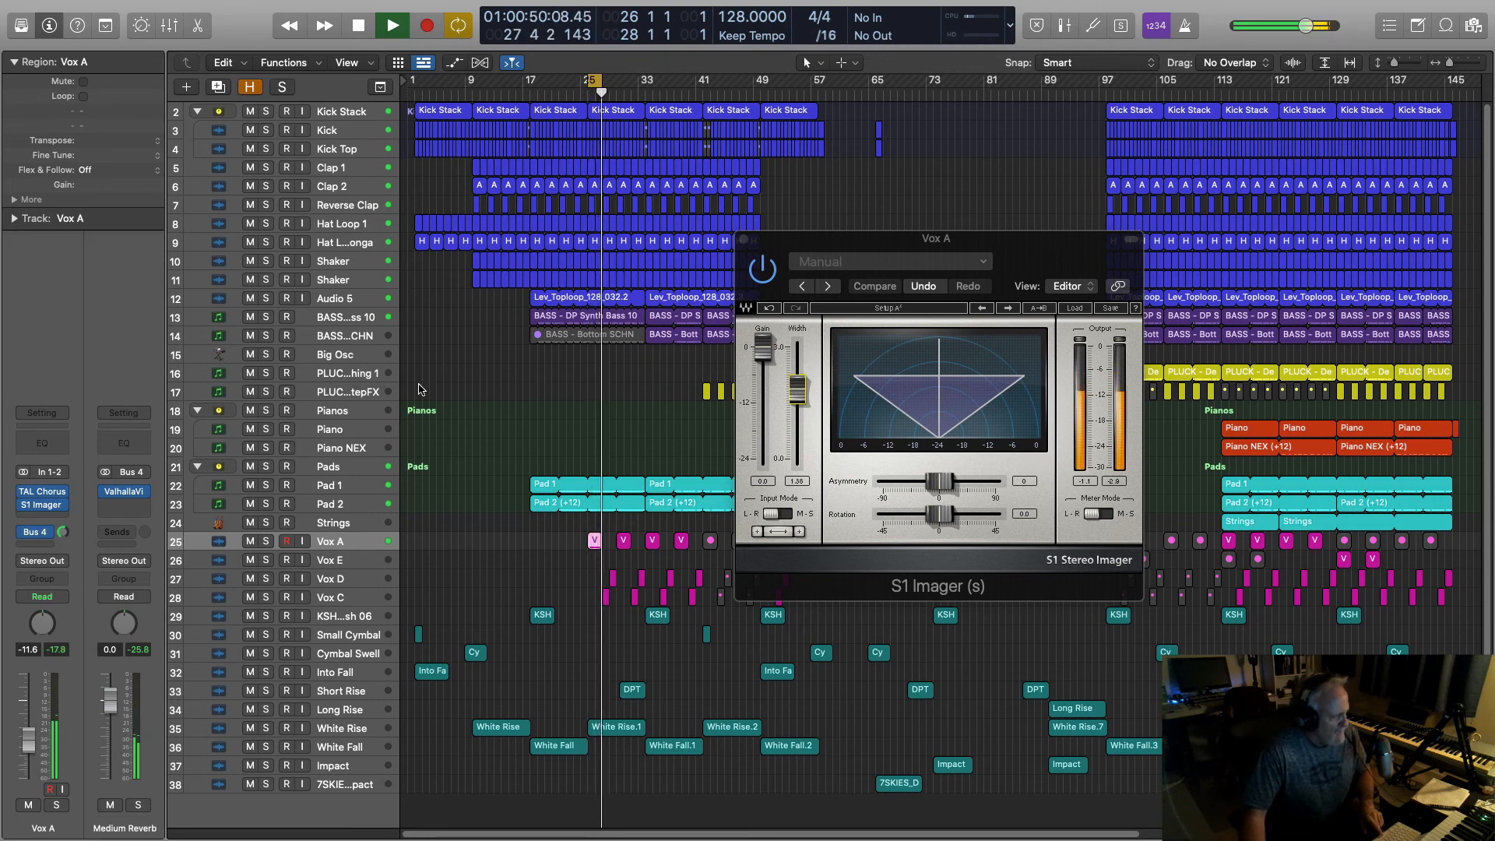
key("space")
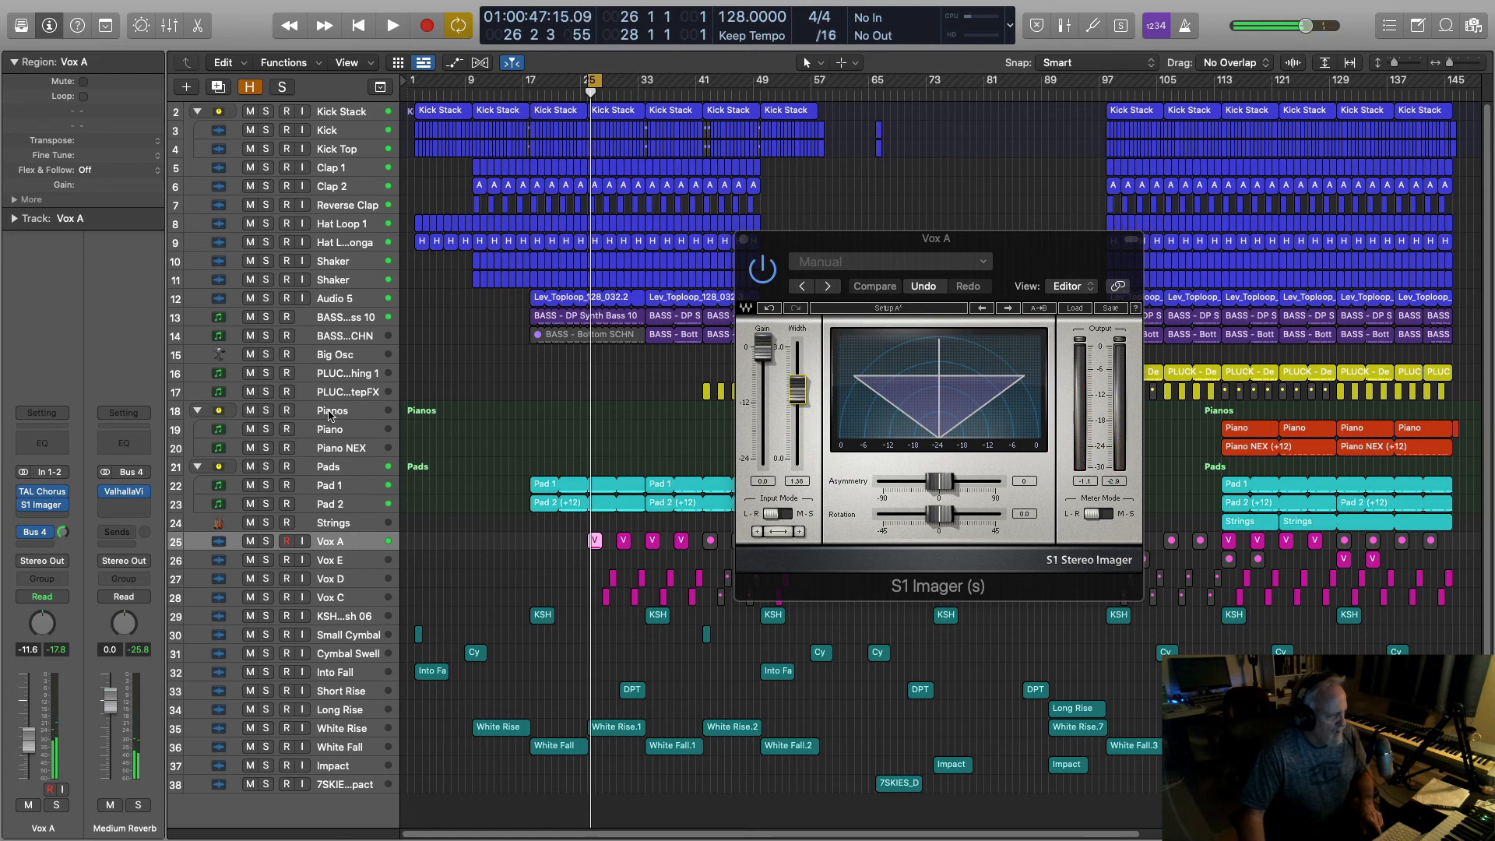
Step: Select the Pianos track, play it briefly, then close the S1 Imager window
left_click(330, 414)
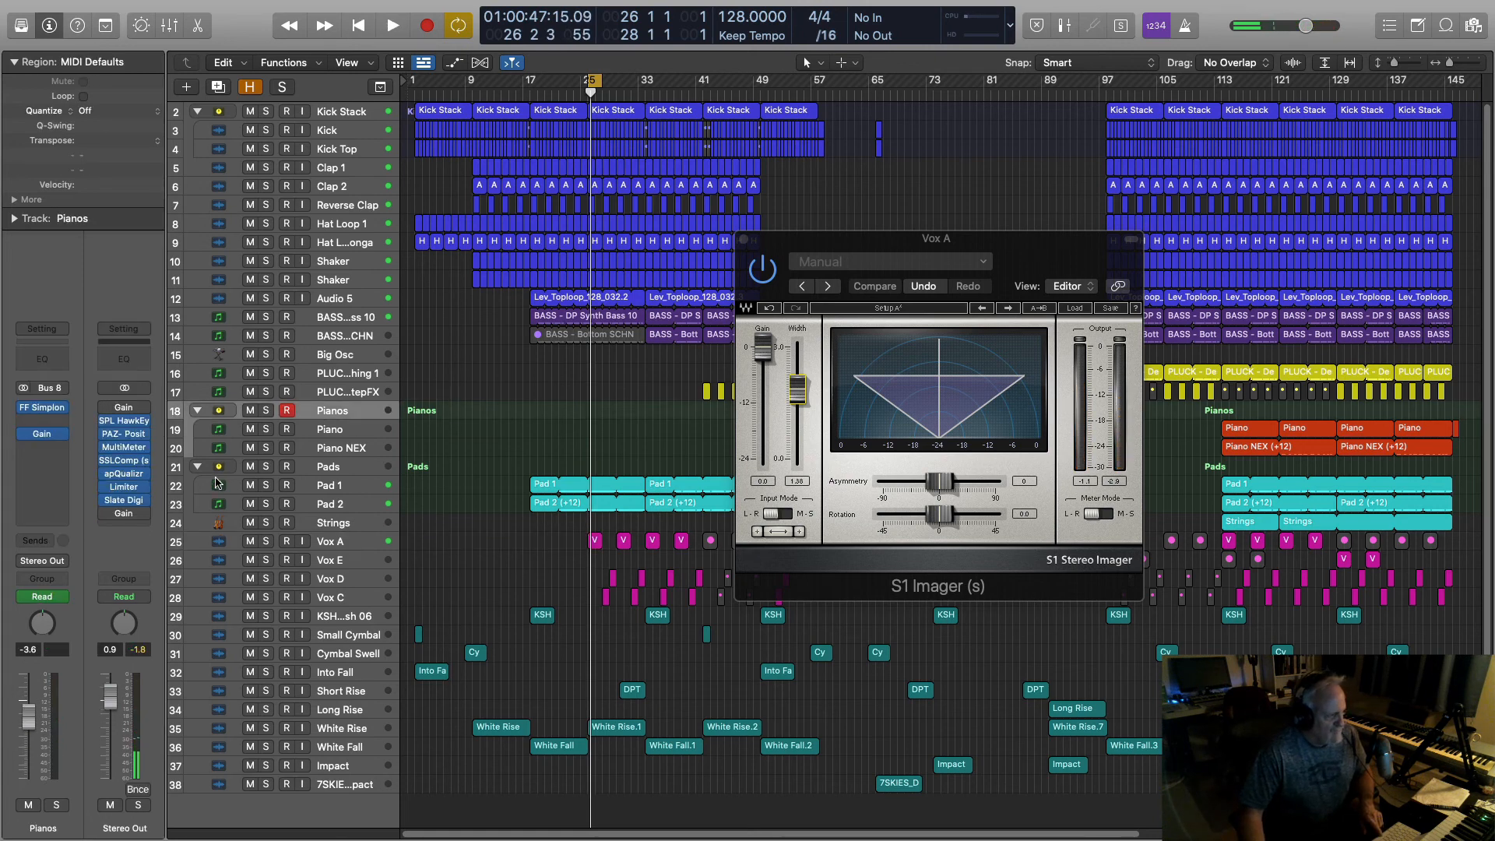
key("space")
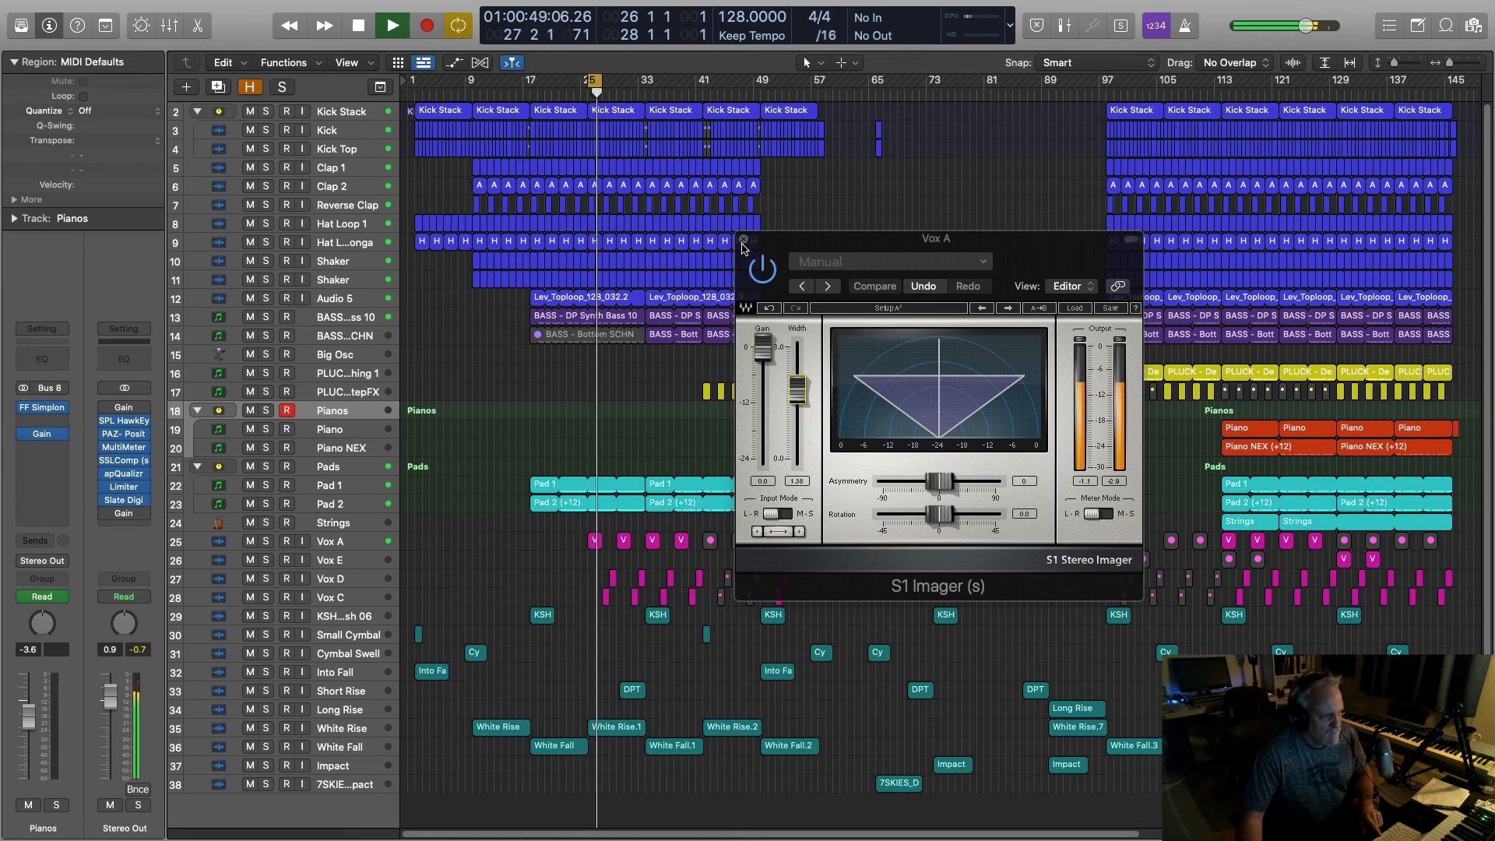
key("space")
key("super+w")
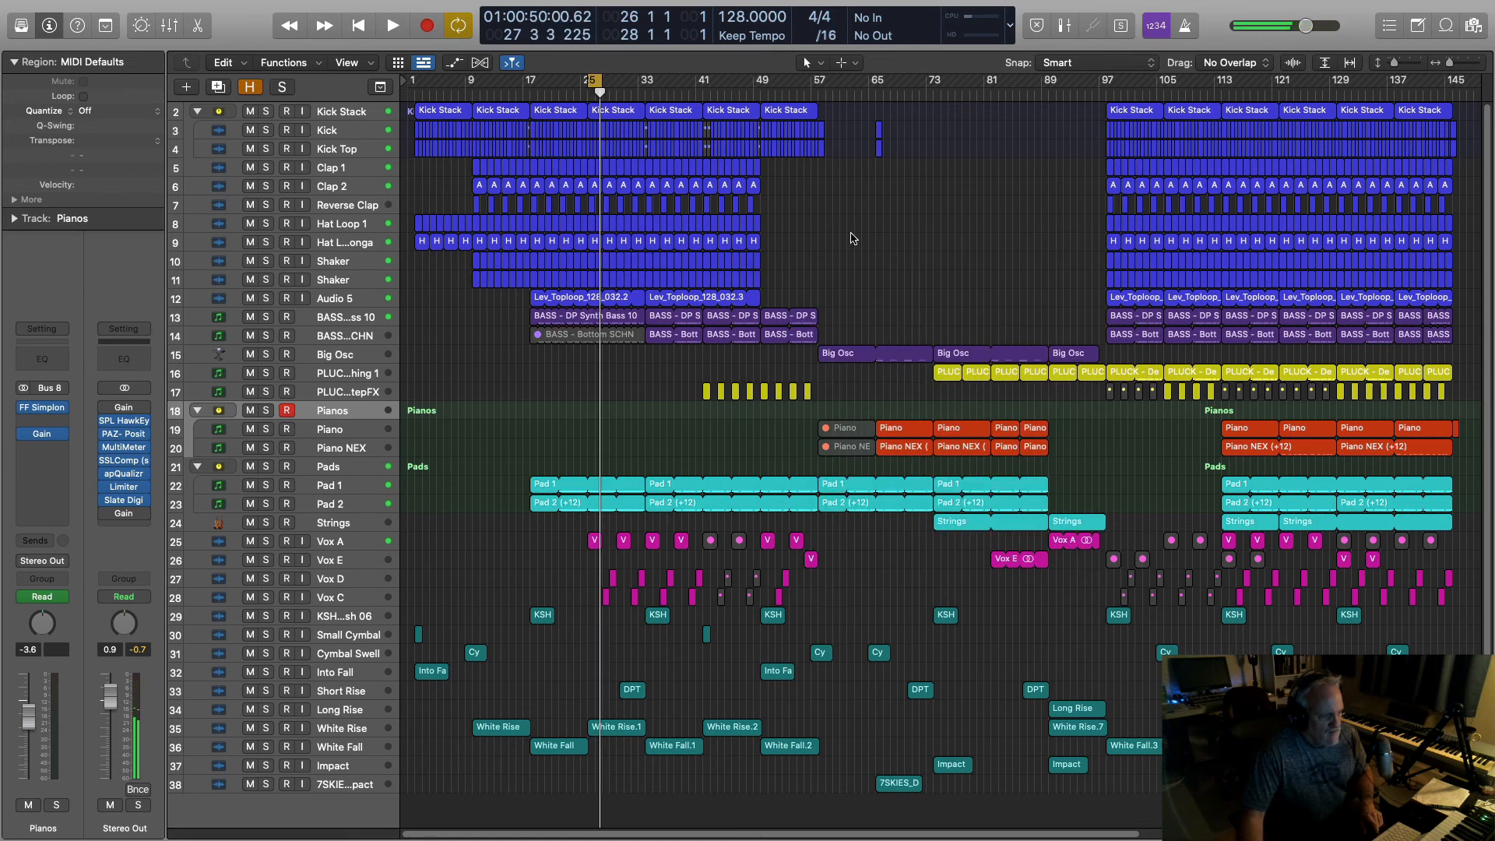
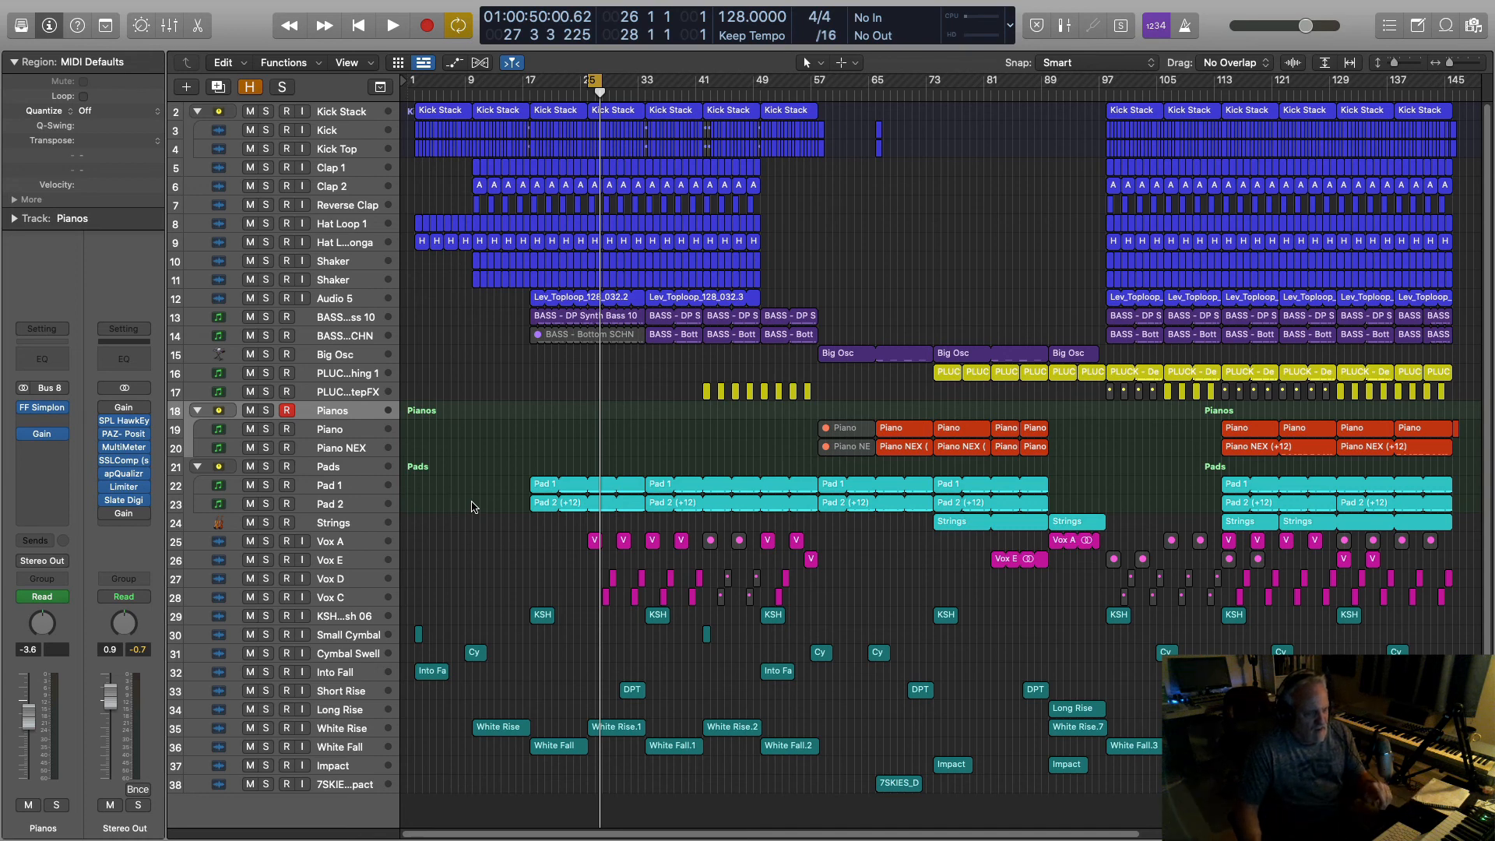
Step: Move the playhead to bar 89 in the ruler
left_click(1040, 94)
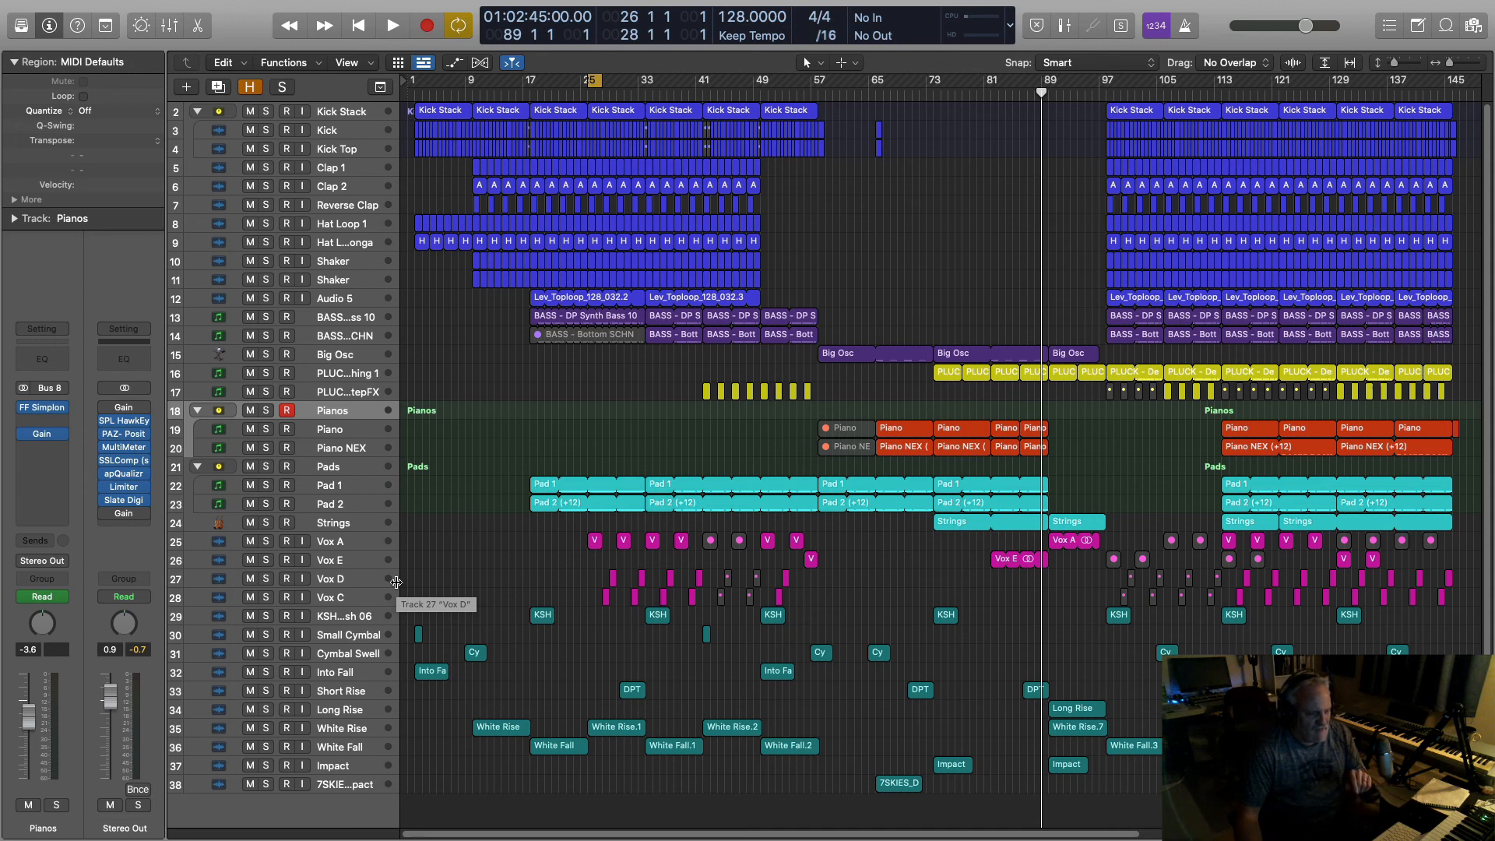
Step: Browse the Project audio files and select the Vanguard song-idea WAV (44100 Hz, 24-bit, 128 BPM)
key("f")
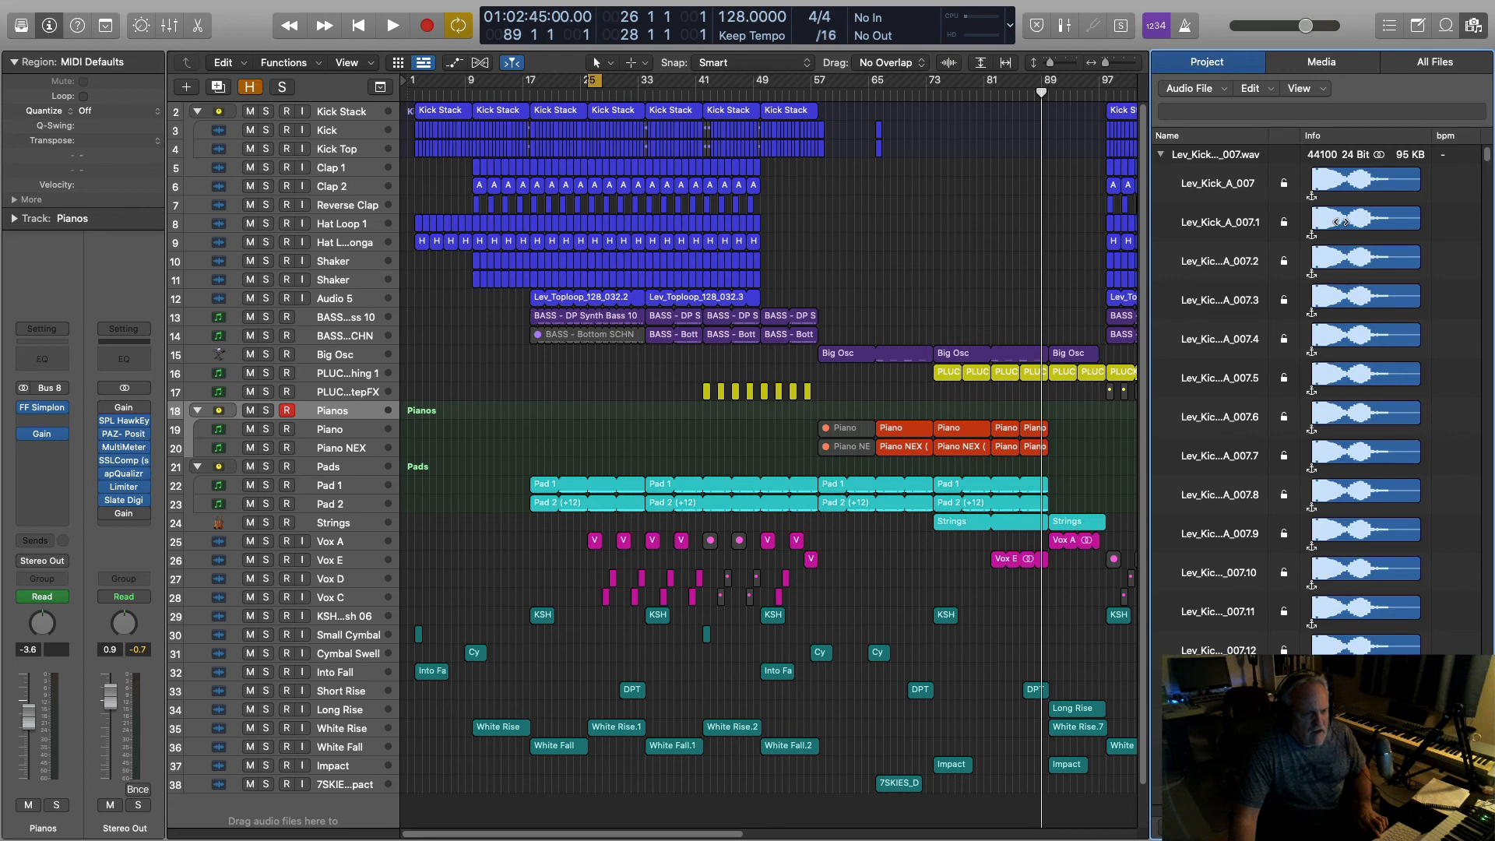
scroll(1339, 222, "down", 15)
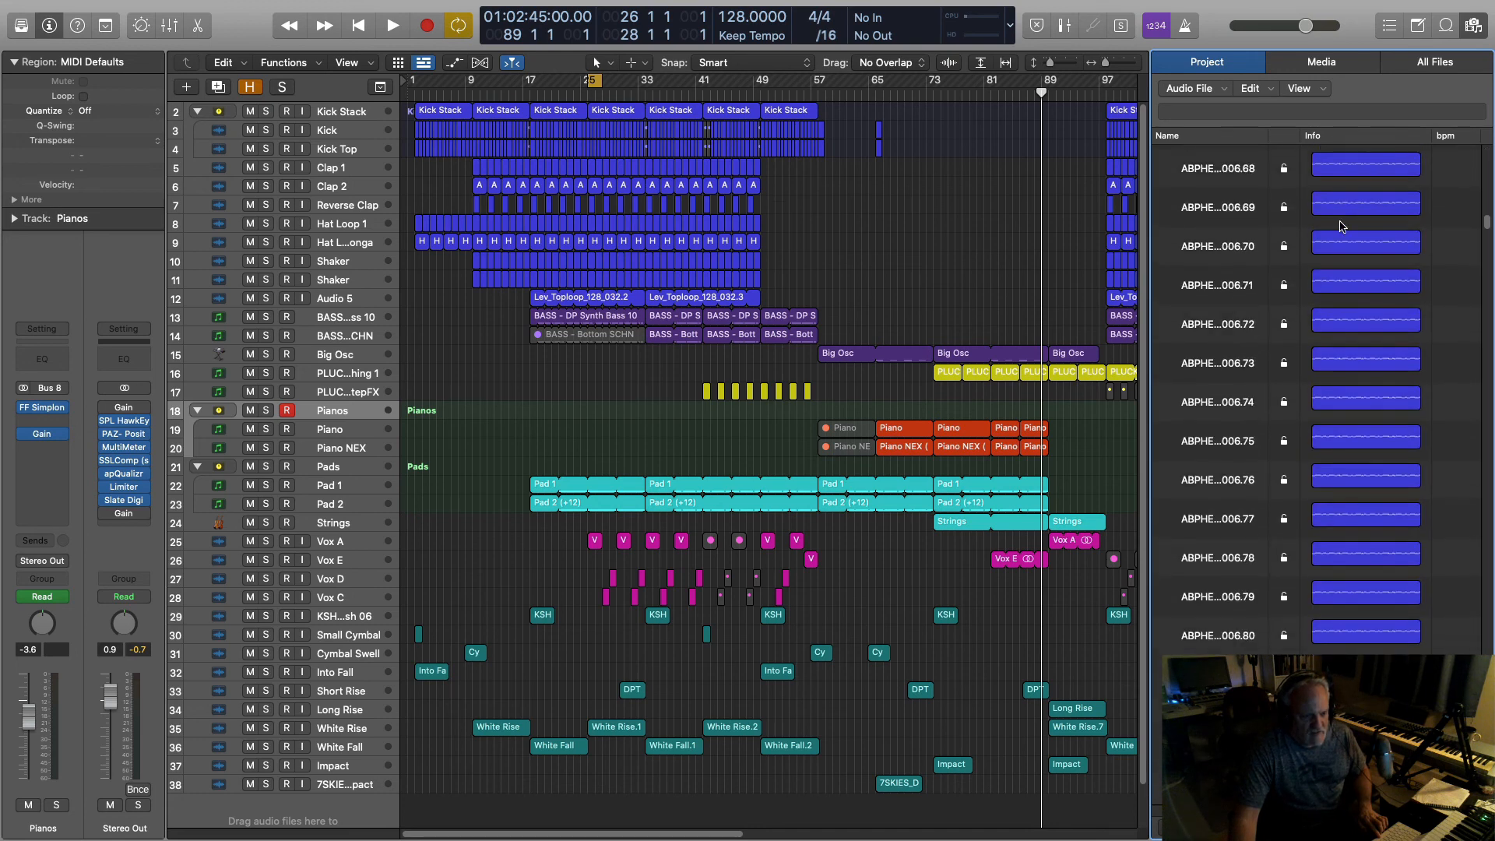
scroll(1340, 226, "down", 15)
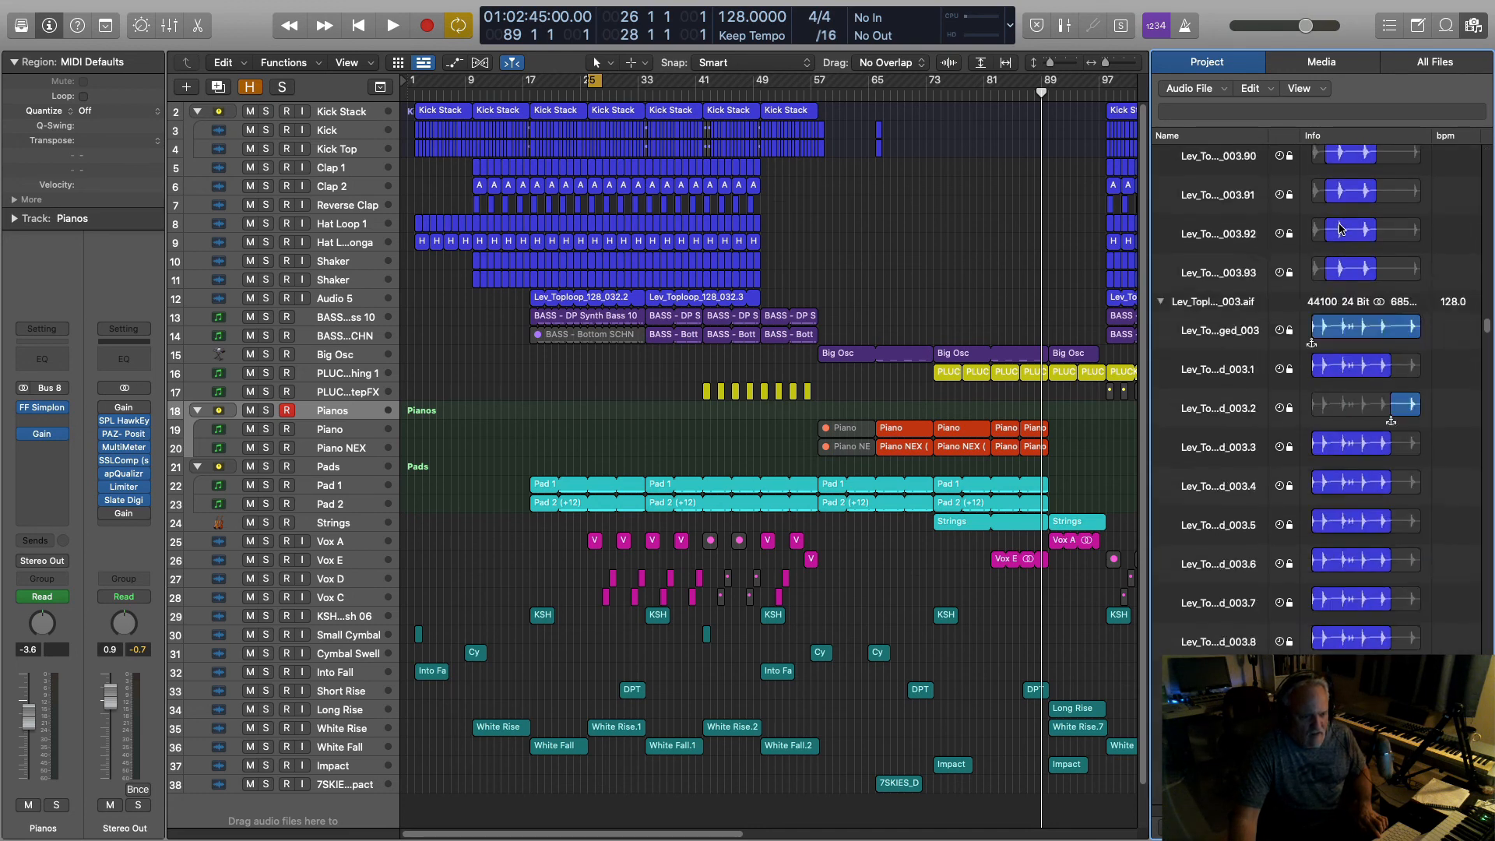
scroll(1340, 228, "down", 15)
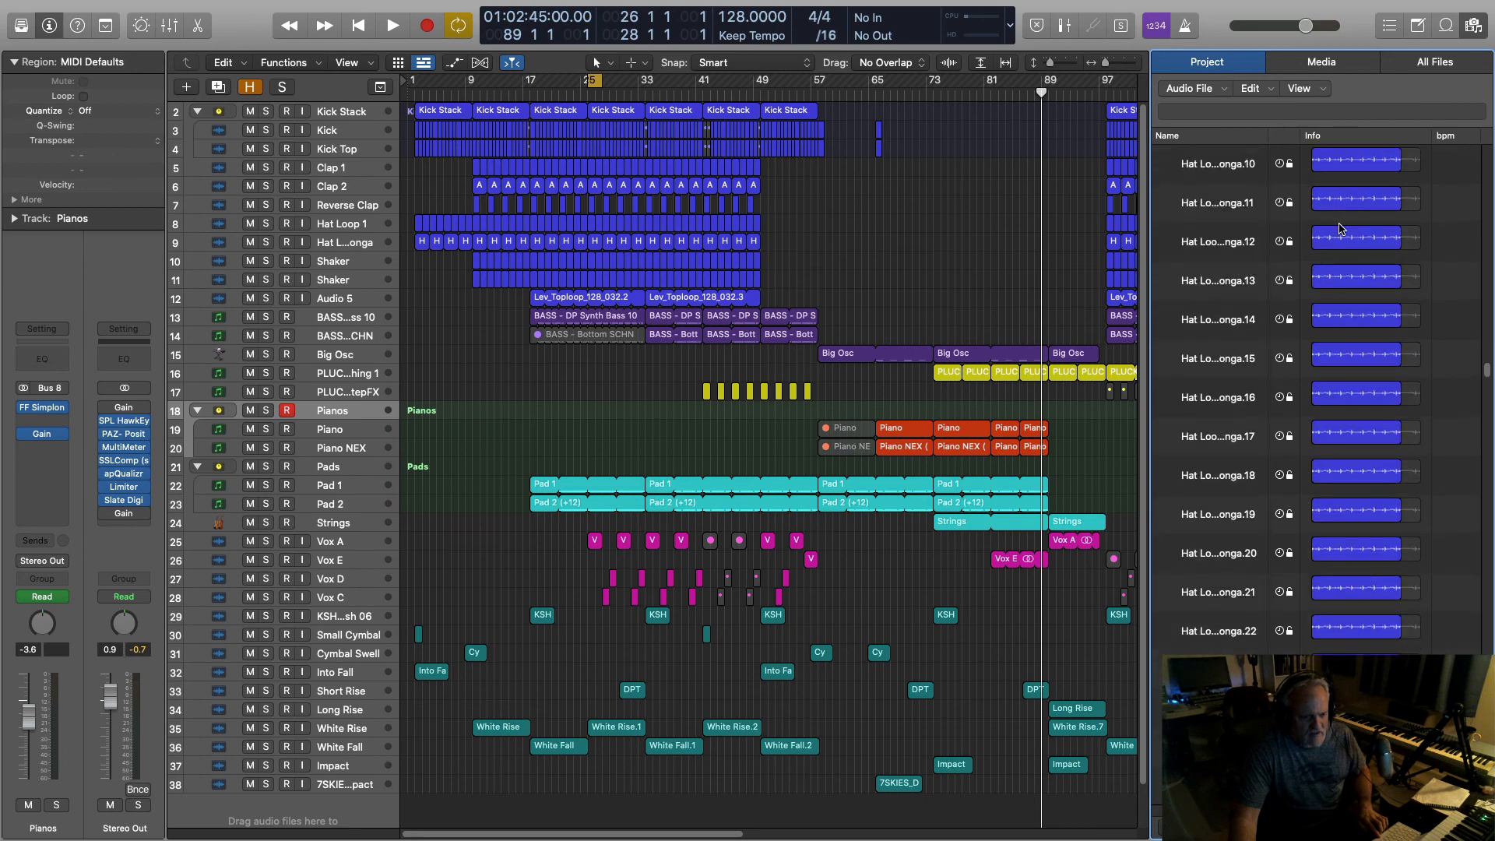
scroll(1340, 228, "up", 5)
scroll(1340, 228, "up", 10)
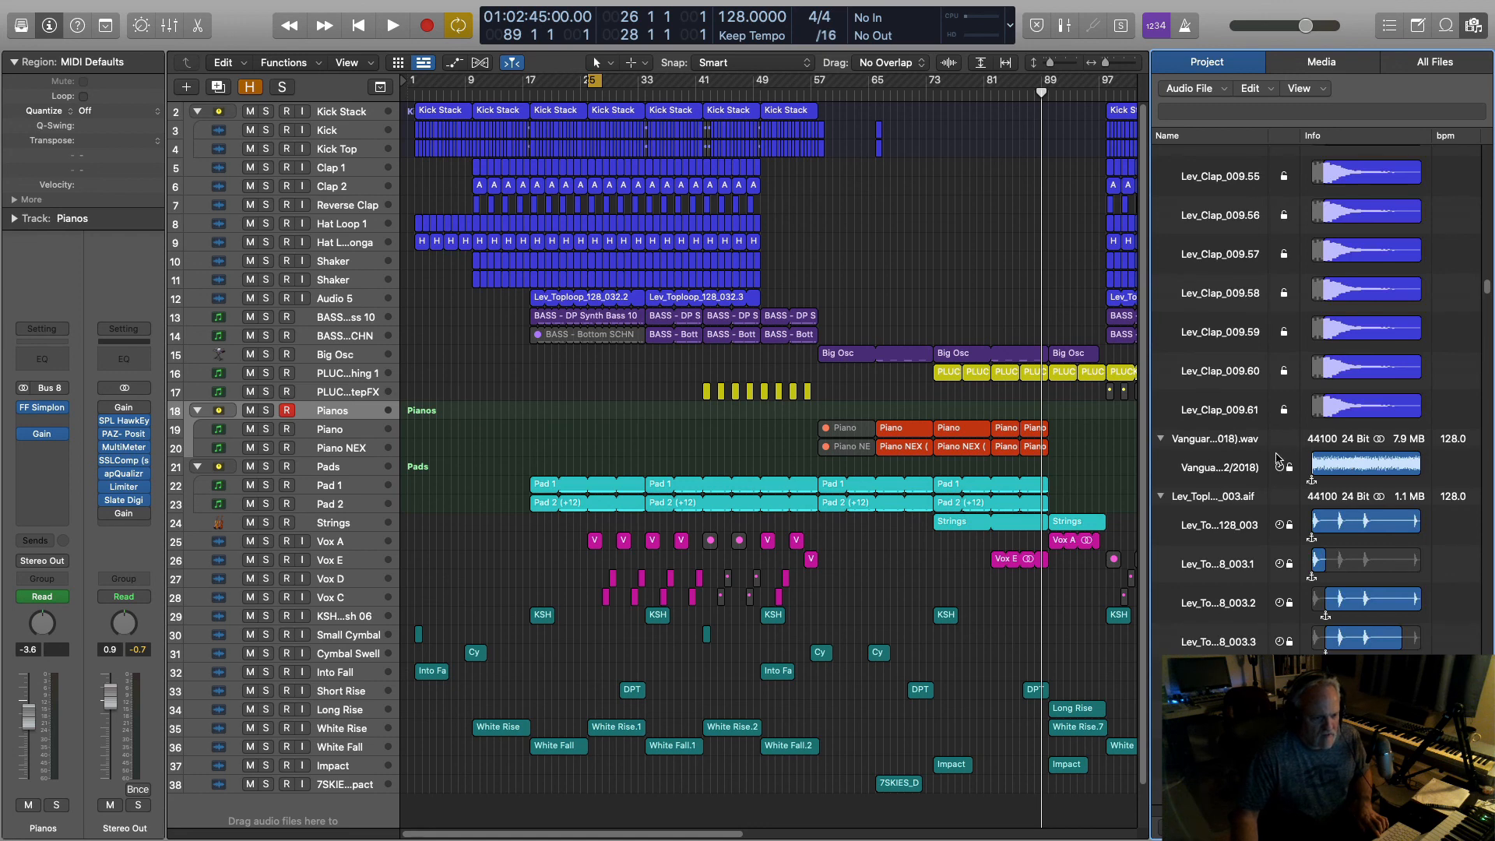
left_click(1331, 471)
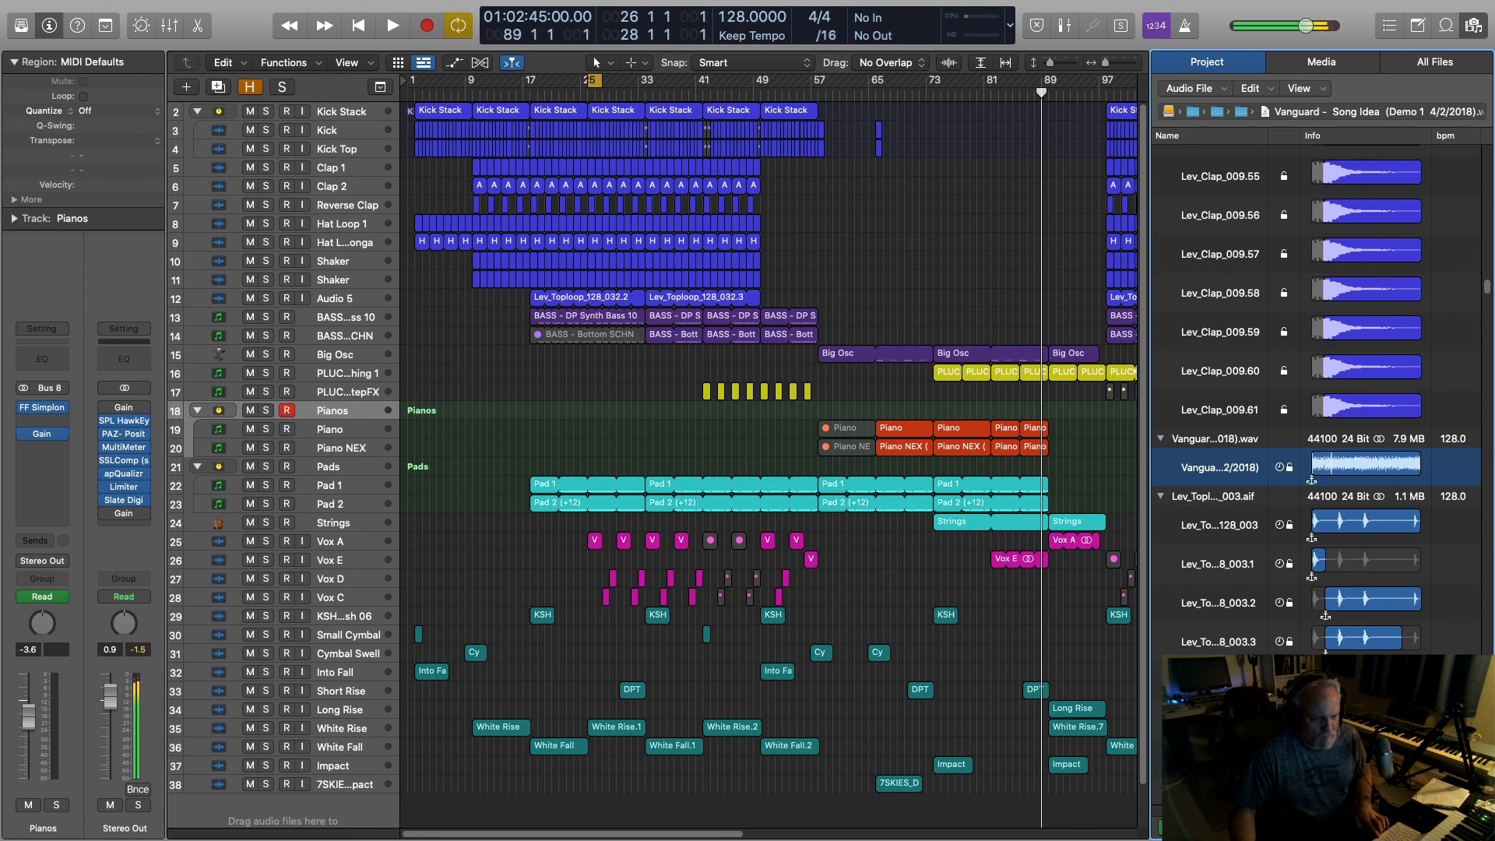
mouse_move(989, 4)
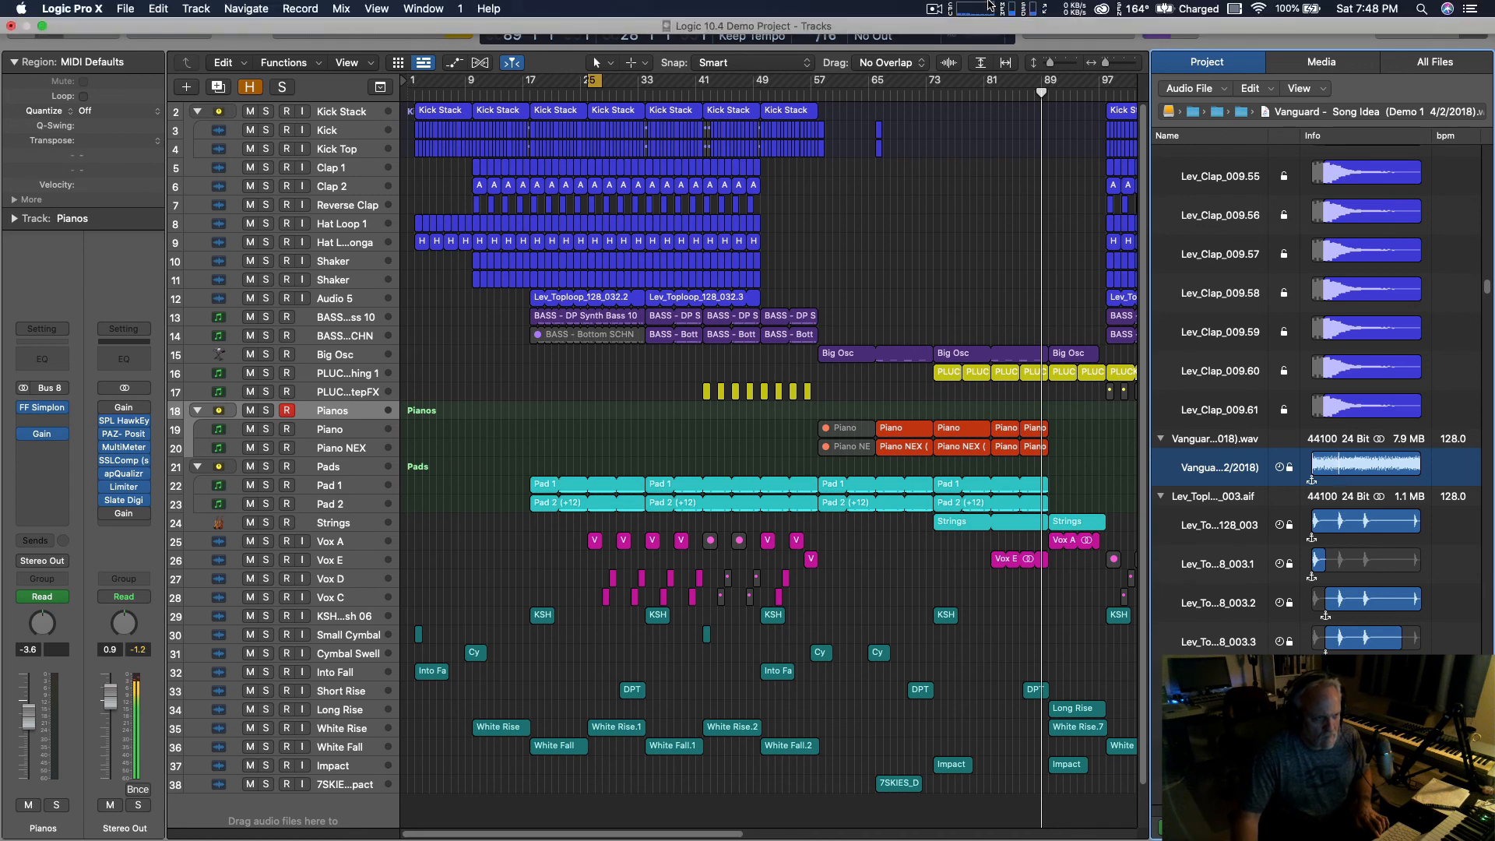
left_click(934, 10)
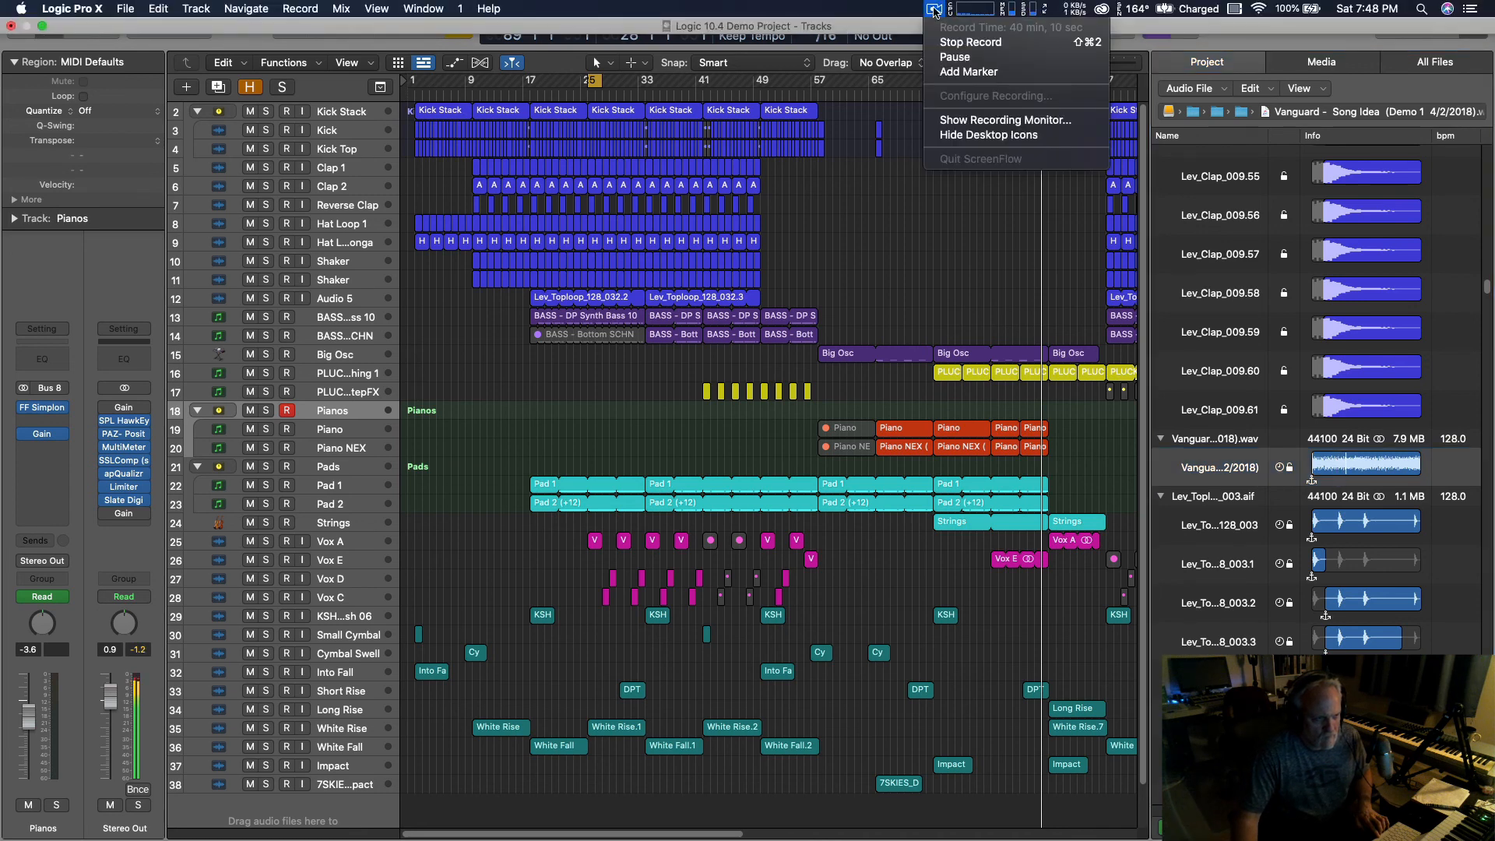
left_click(933, 11)
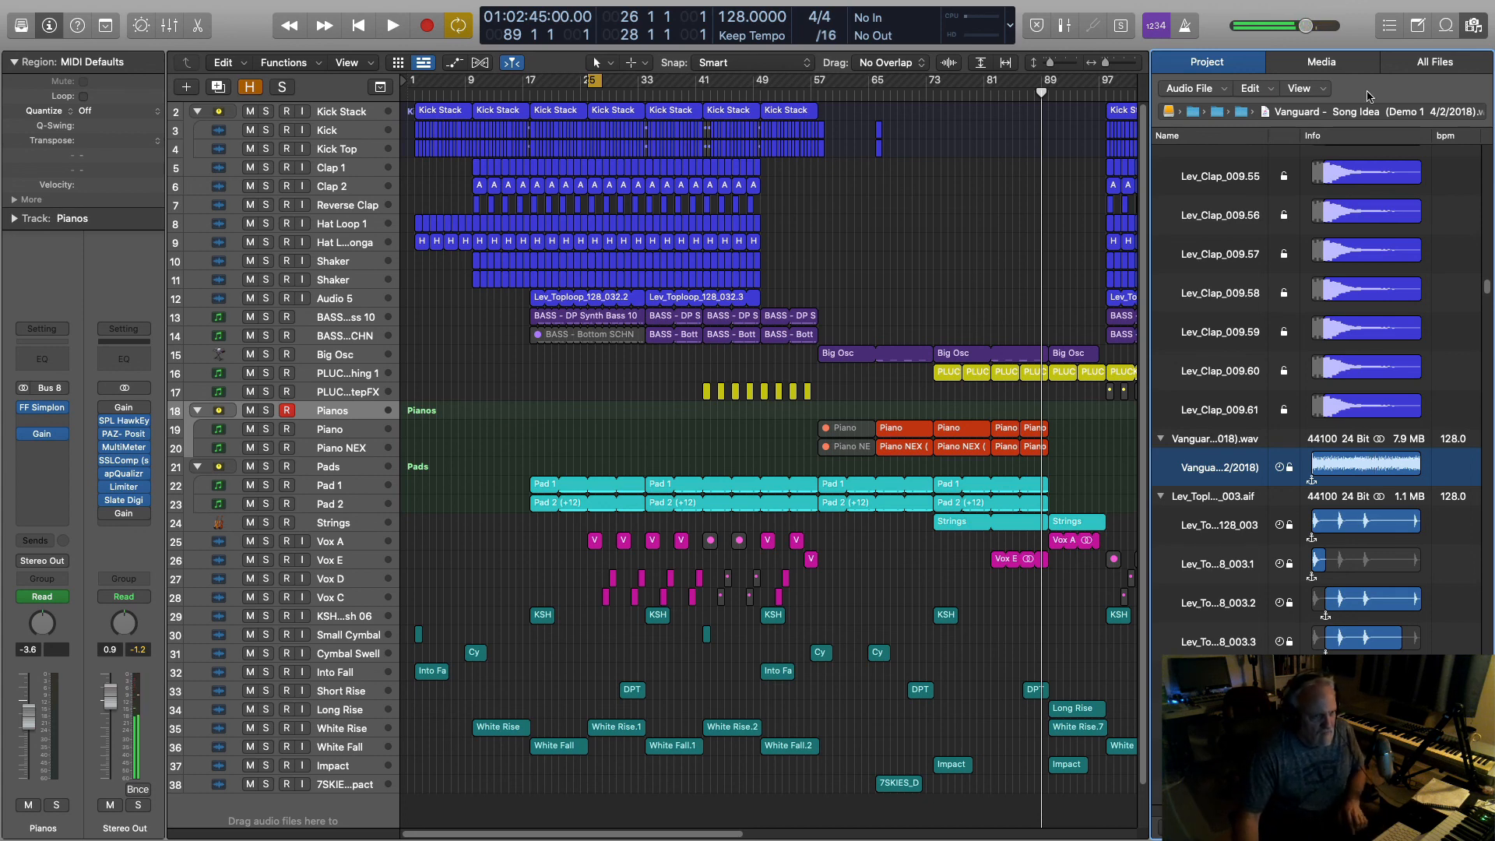
Step: Hide the Project Browser and resume playback from bar 89
left_click(1470, 28)
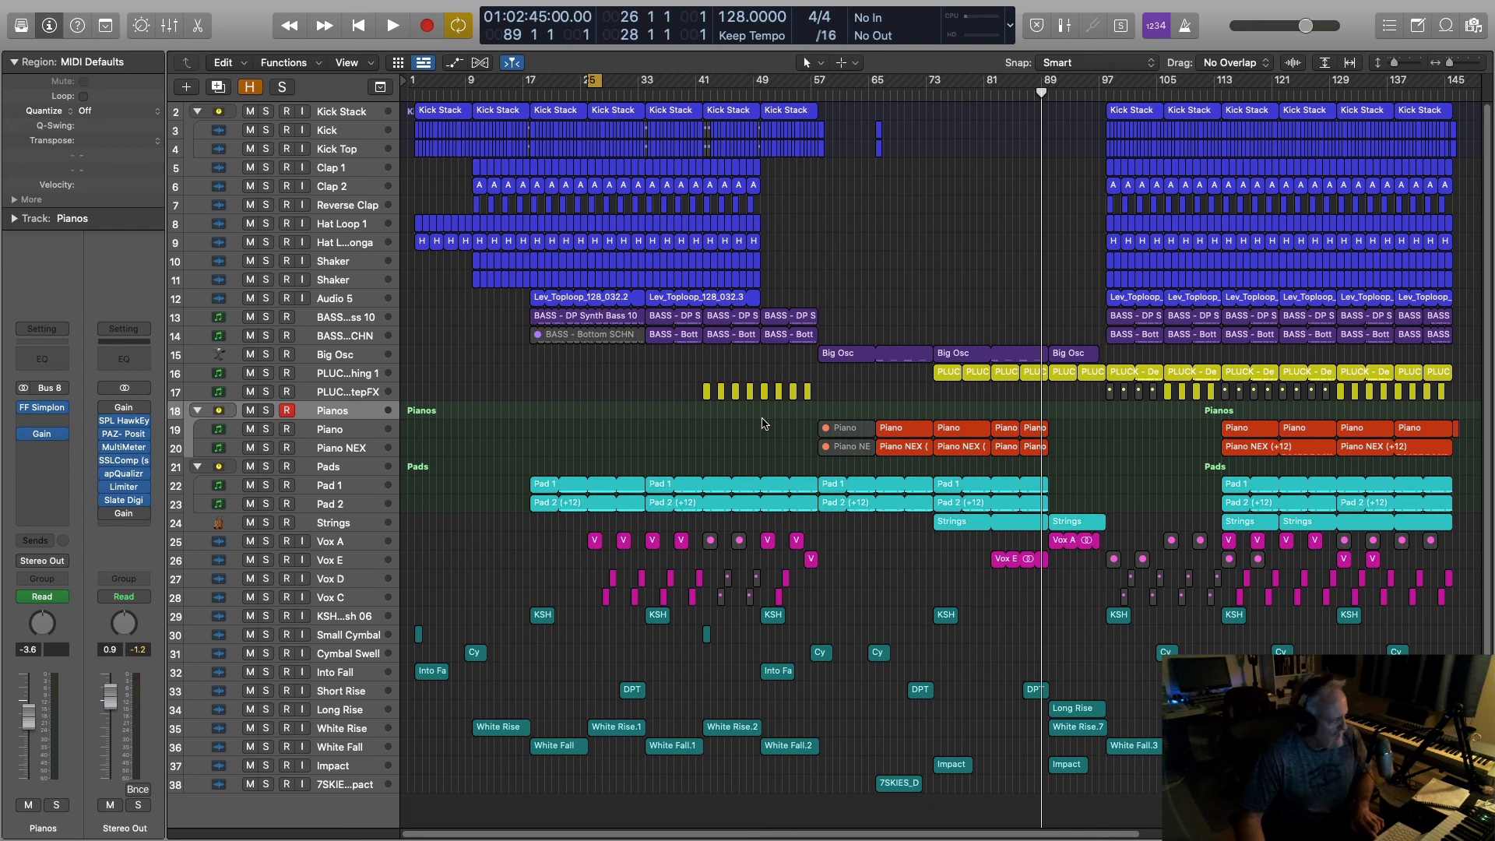
key("c")
key("space")
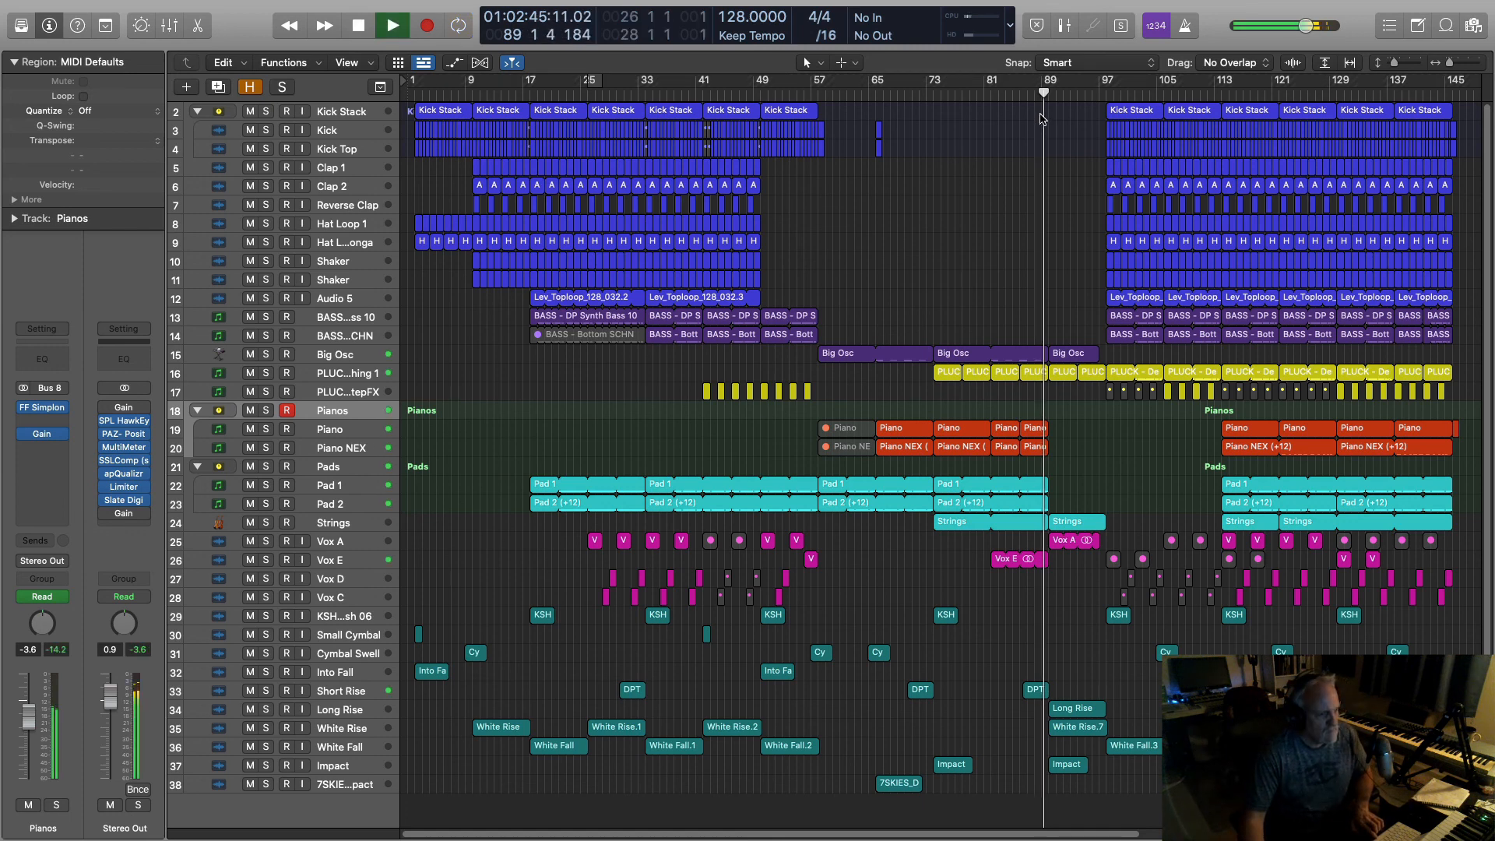